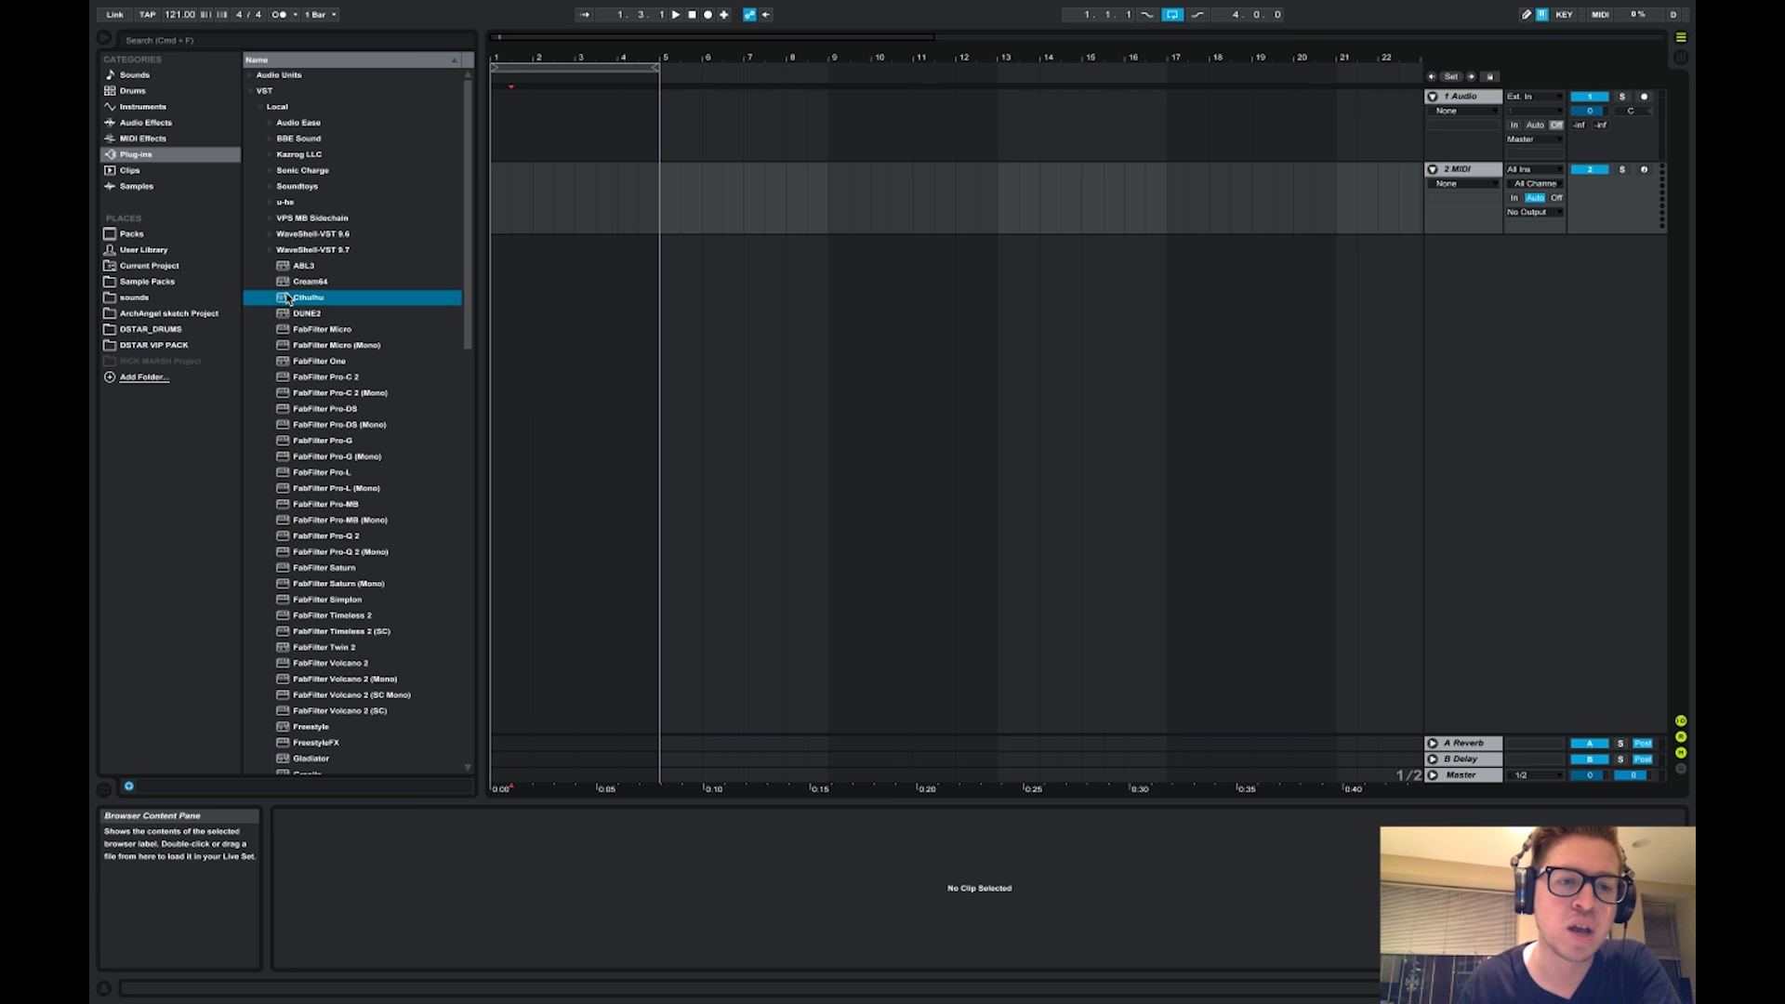
Load the Cthulhu VST plug-in onto the MIDI track
double_click(285, 300)
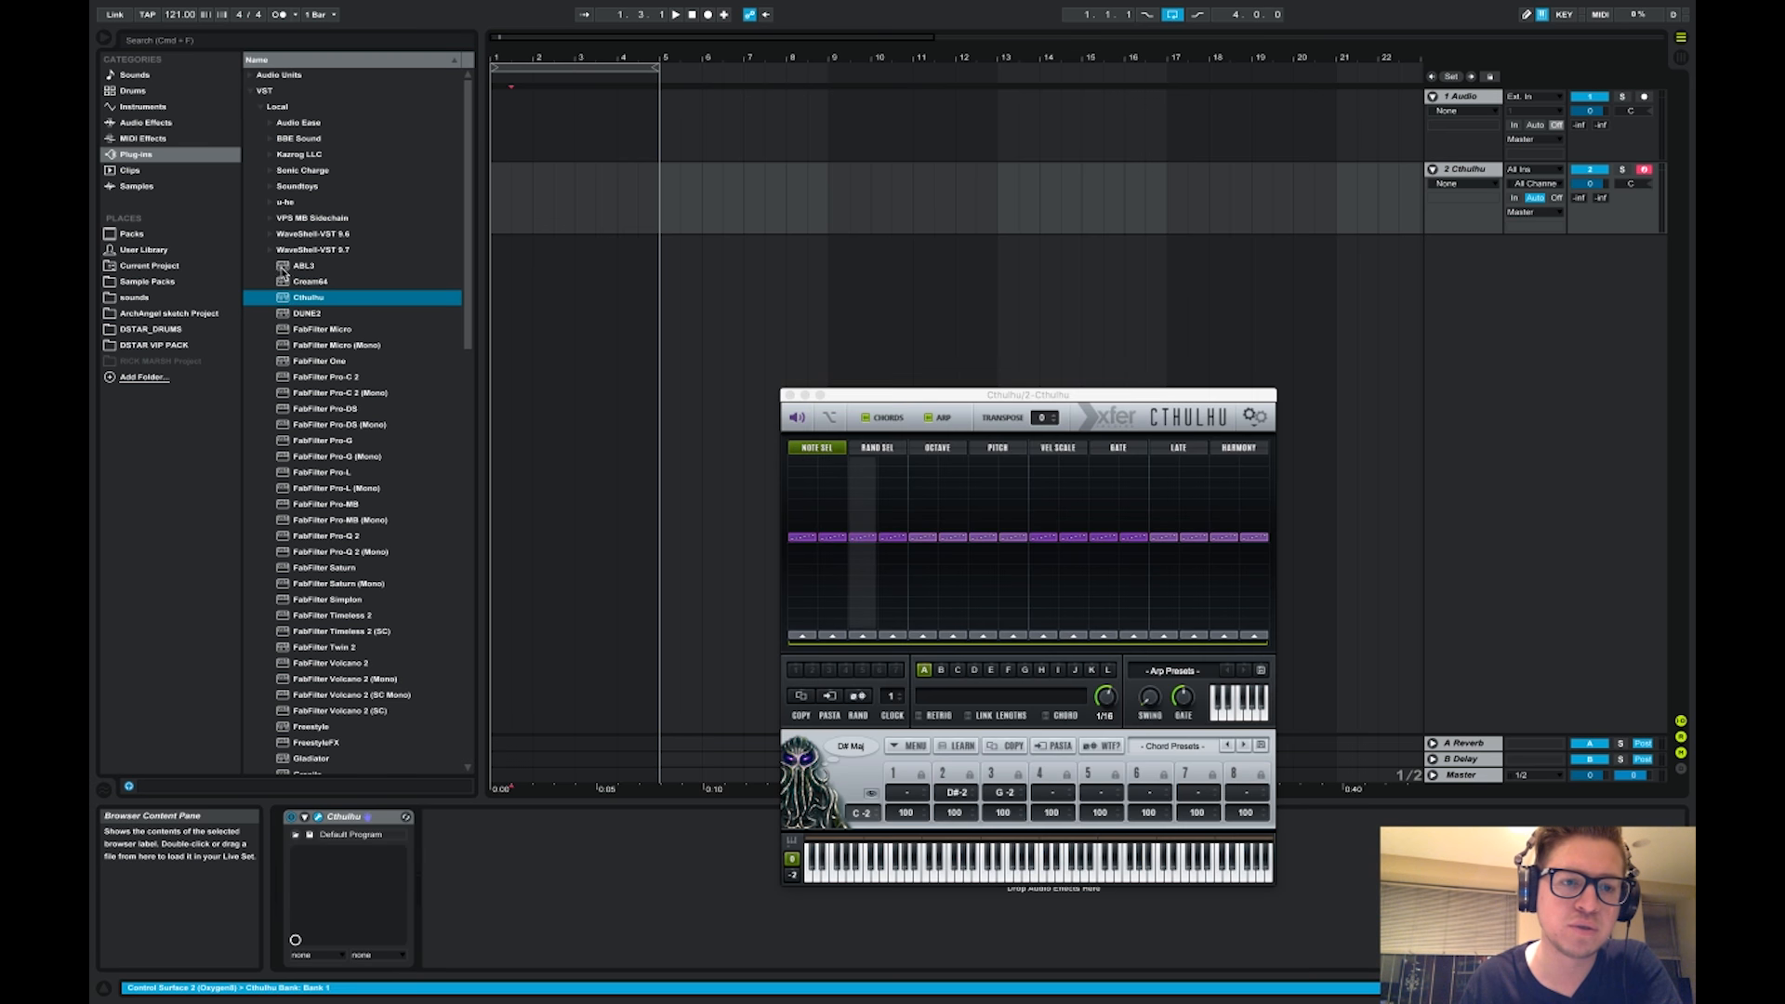
Collapse the VST folder in the plug-in browser and expand the Audio Units folder
left_click(252, 91)
left_click(167, 139)
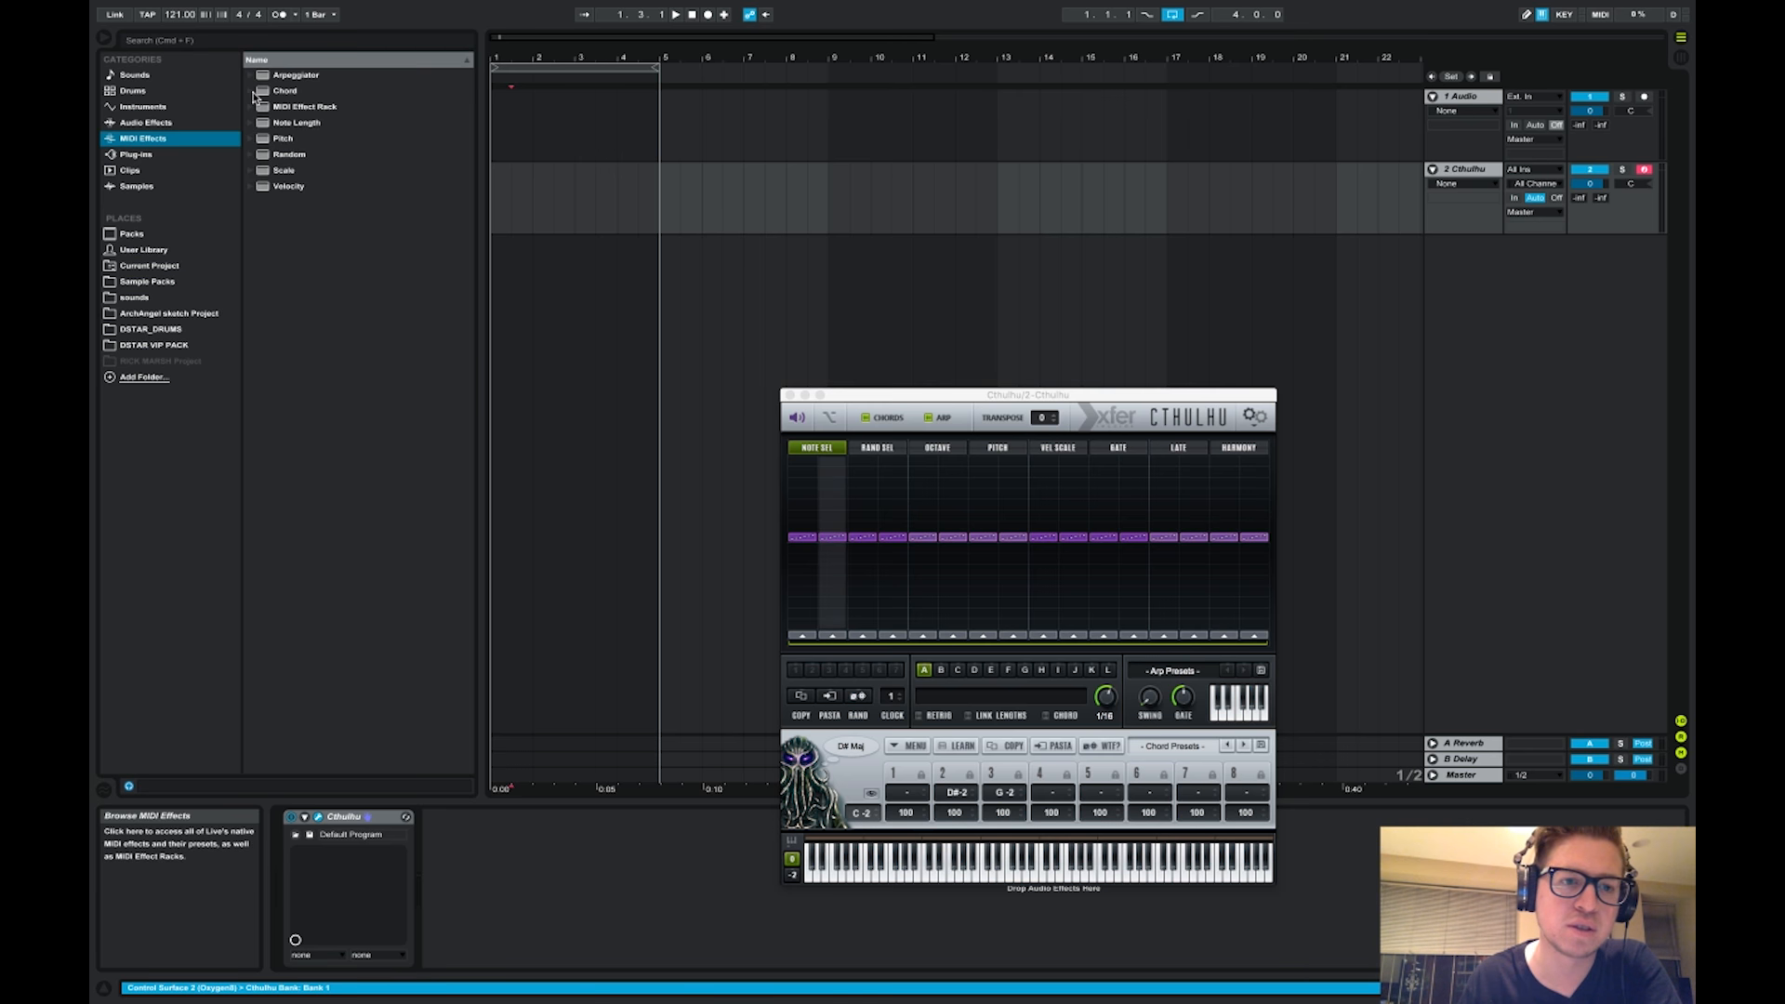
key("Down")
key("Right")
key("Right")
key("Left")
key("Up")
key("Right")
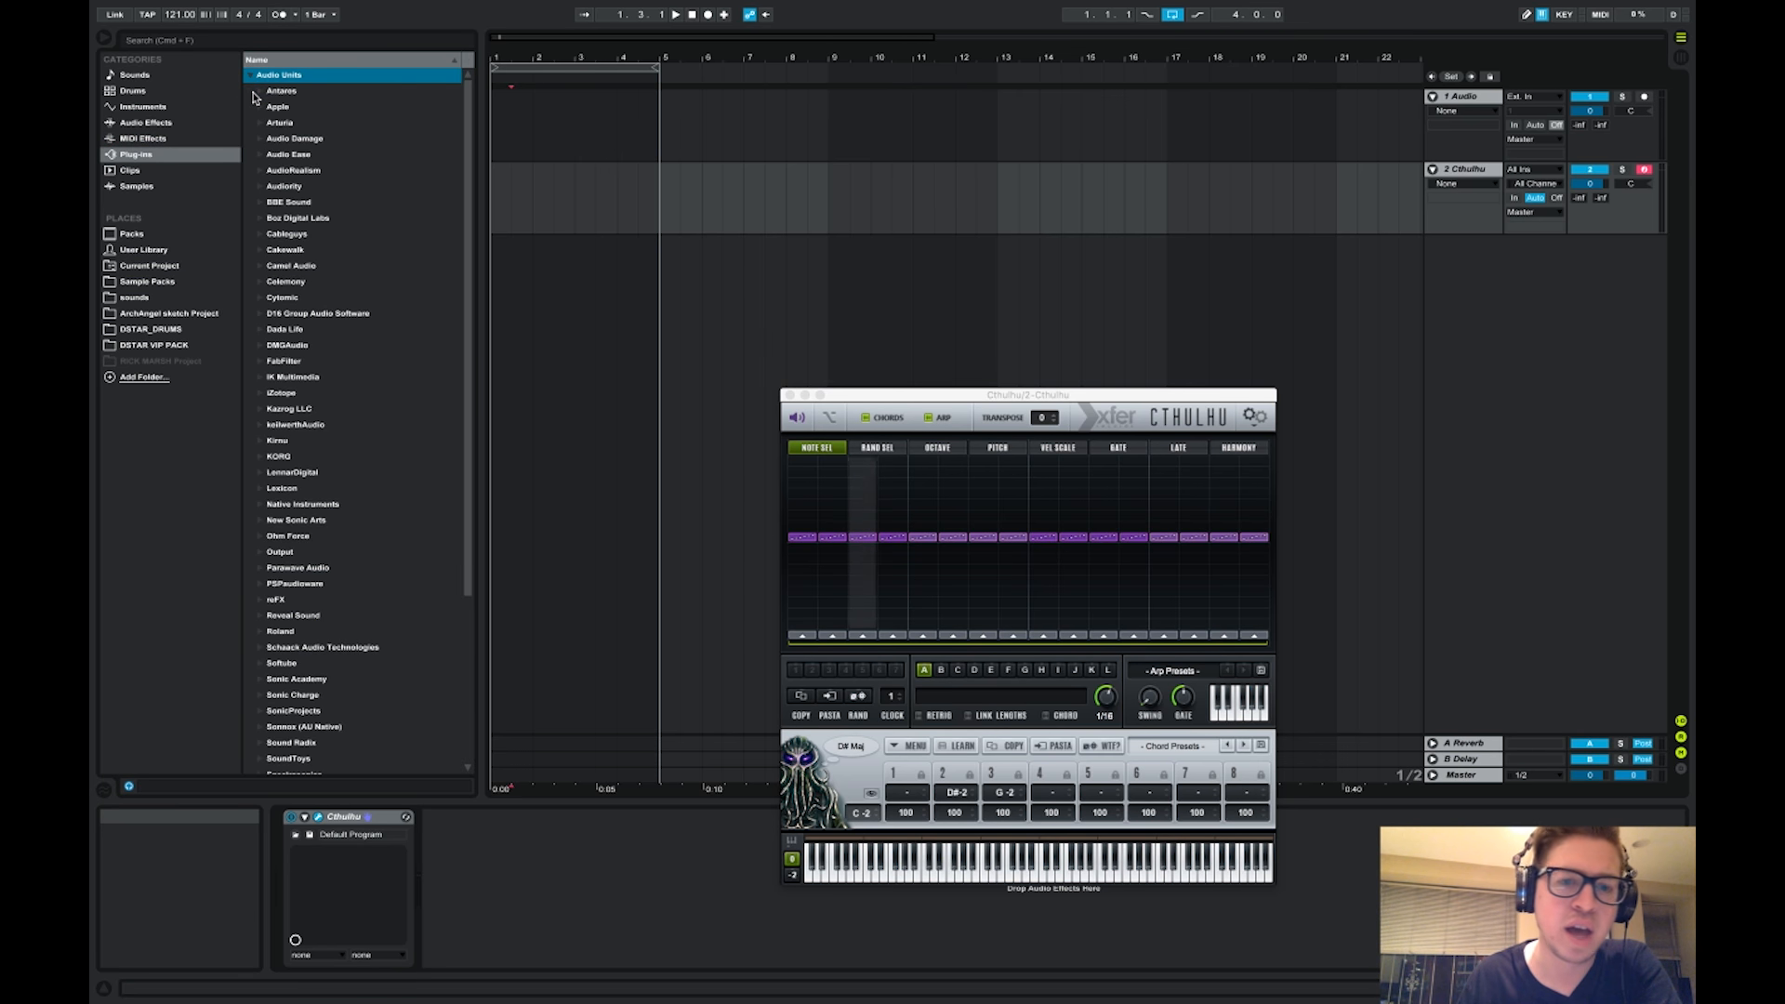
Clear the Cthulhu window out of the way and load Nexus 2 from the reFX folder onto a new MIDI track
left_click_drag(969, 395, 1142, 407)
scroll(386, 332, "down", 5)
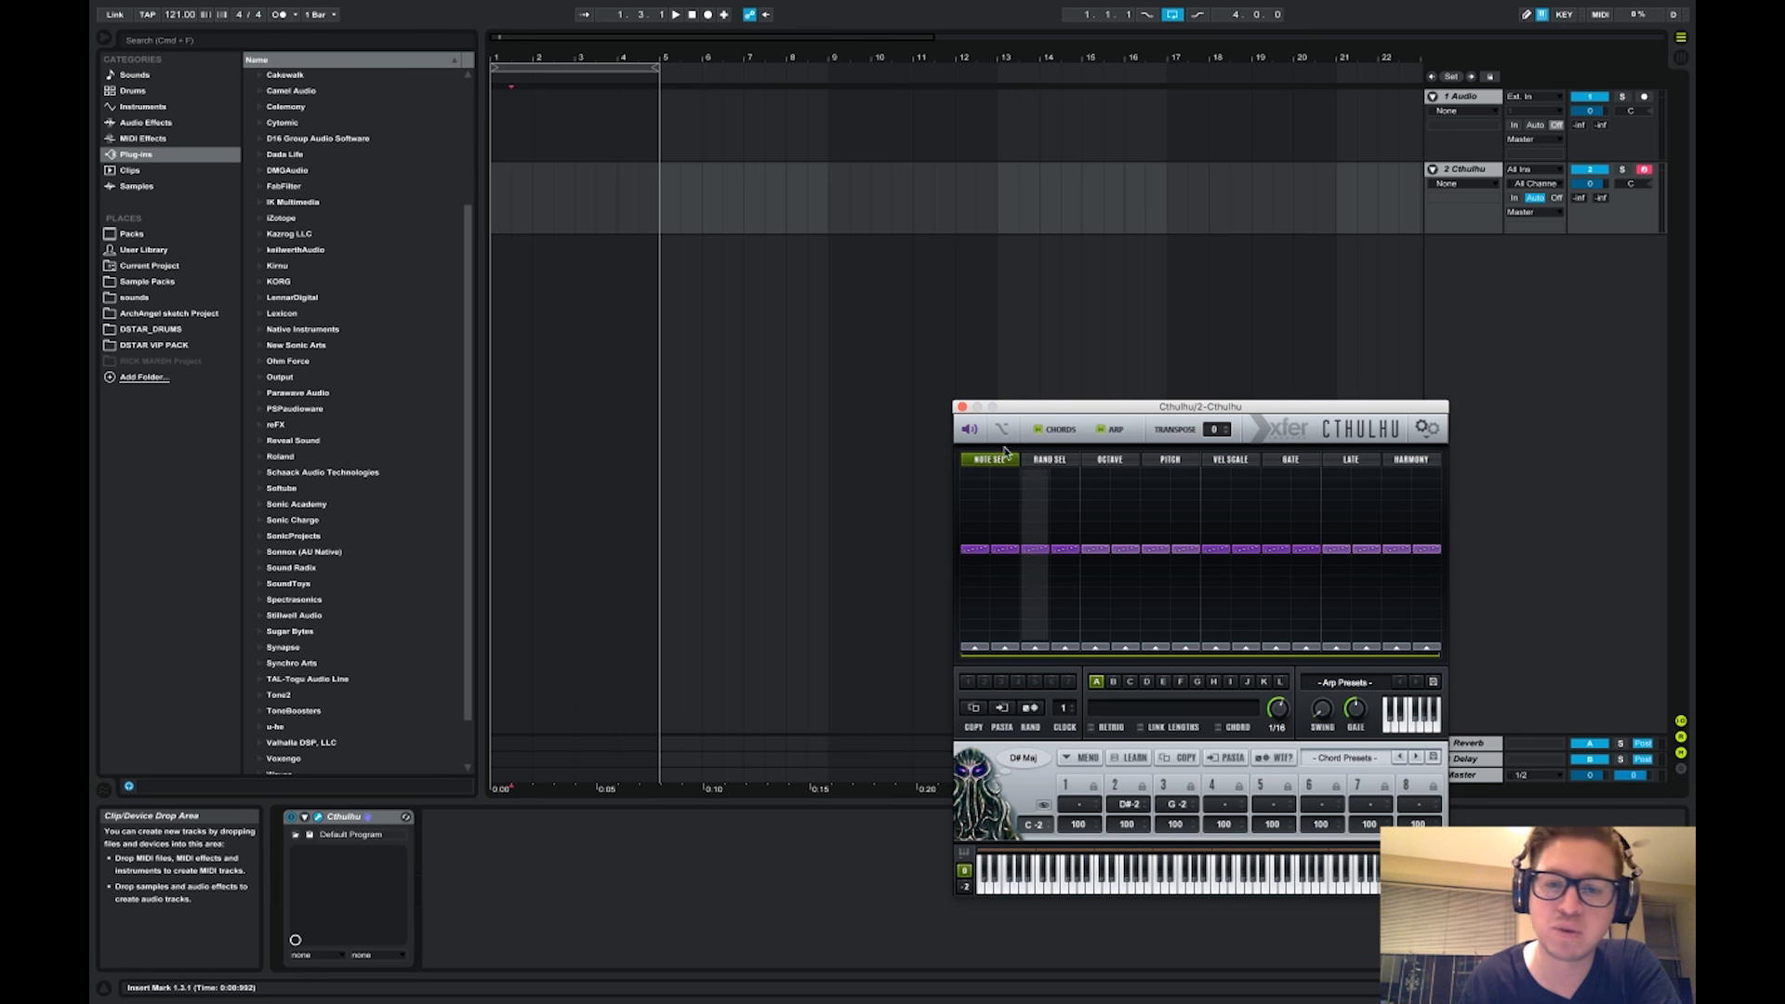
left_click(312, 426)
scroll(312, 428, "down", 3)
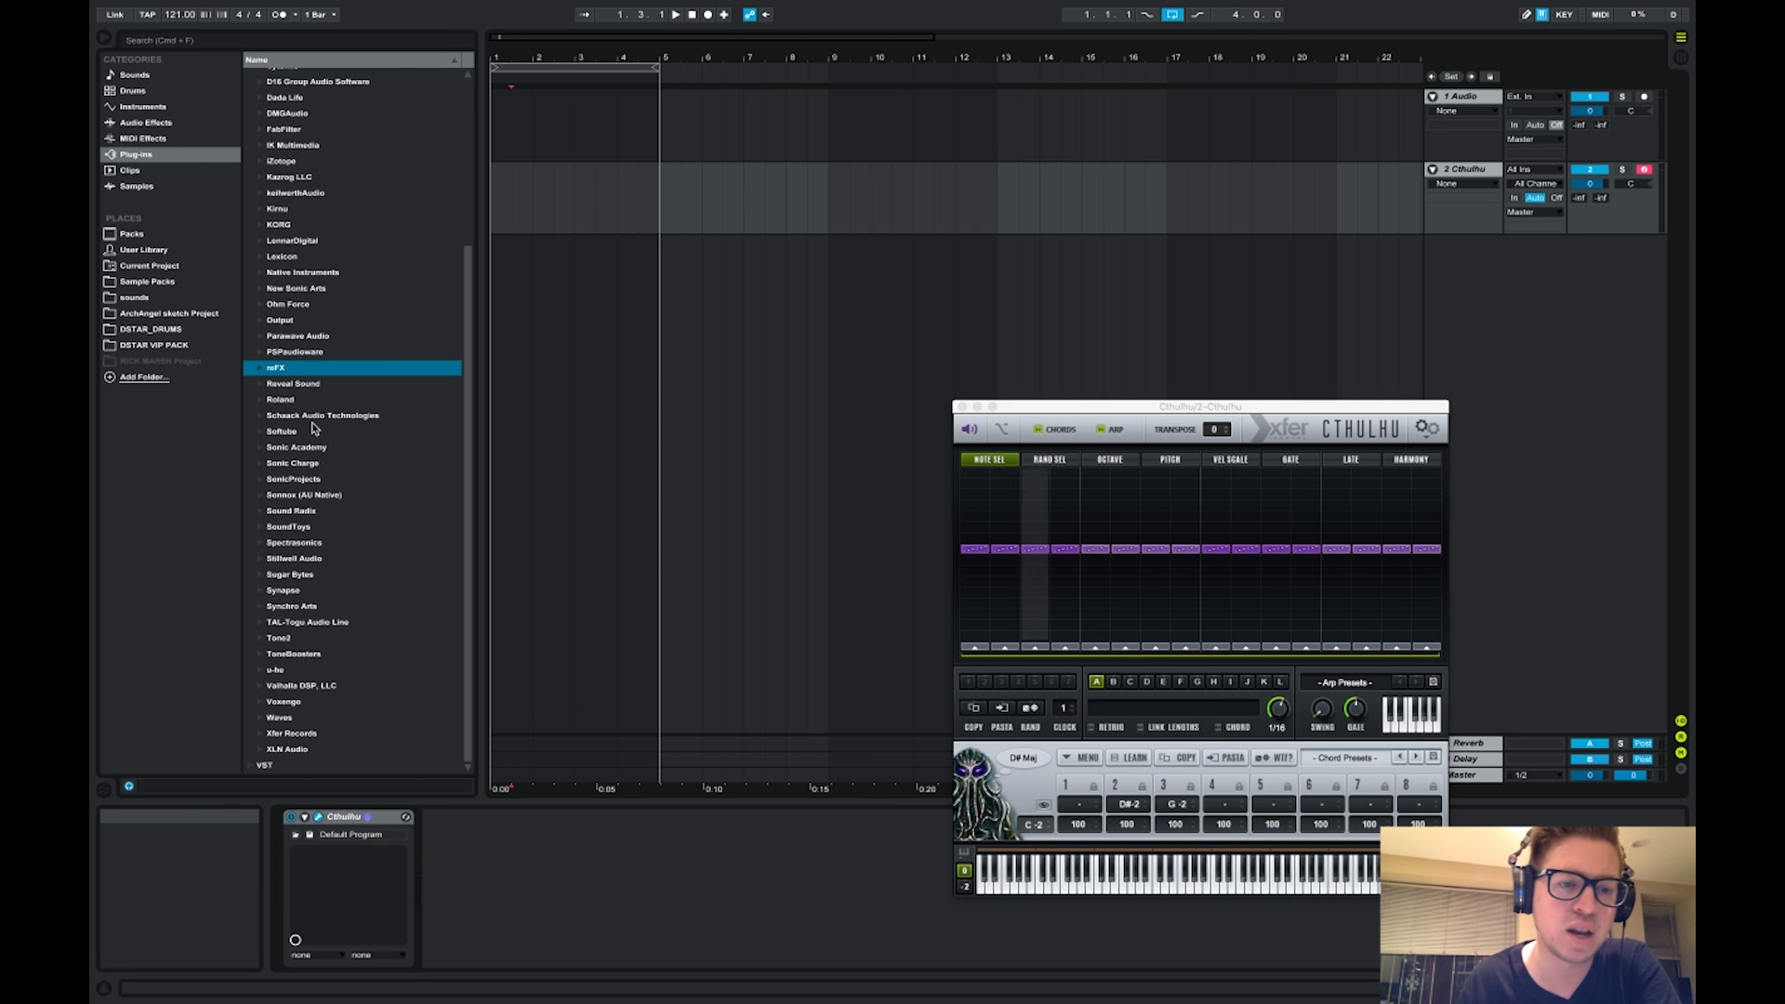
key("Right")
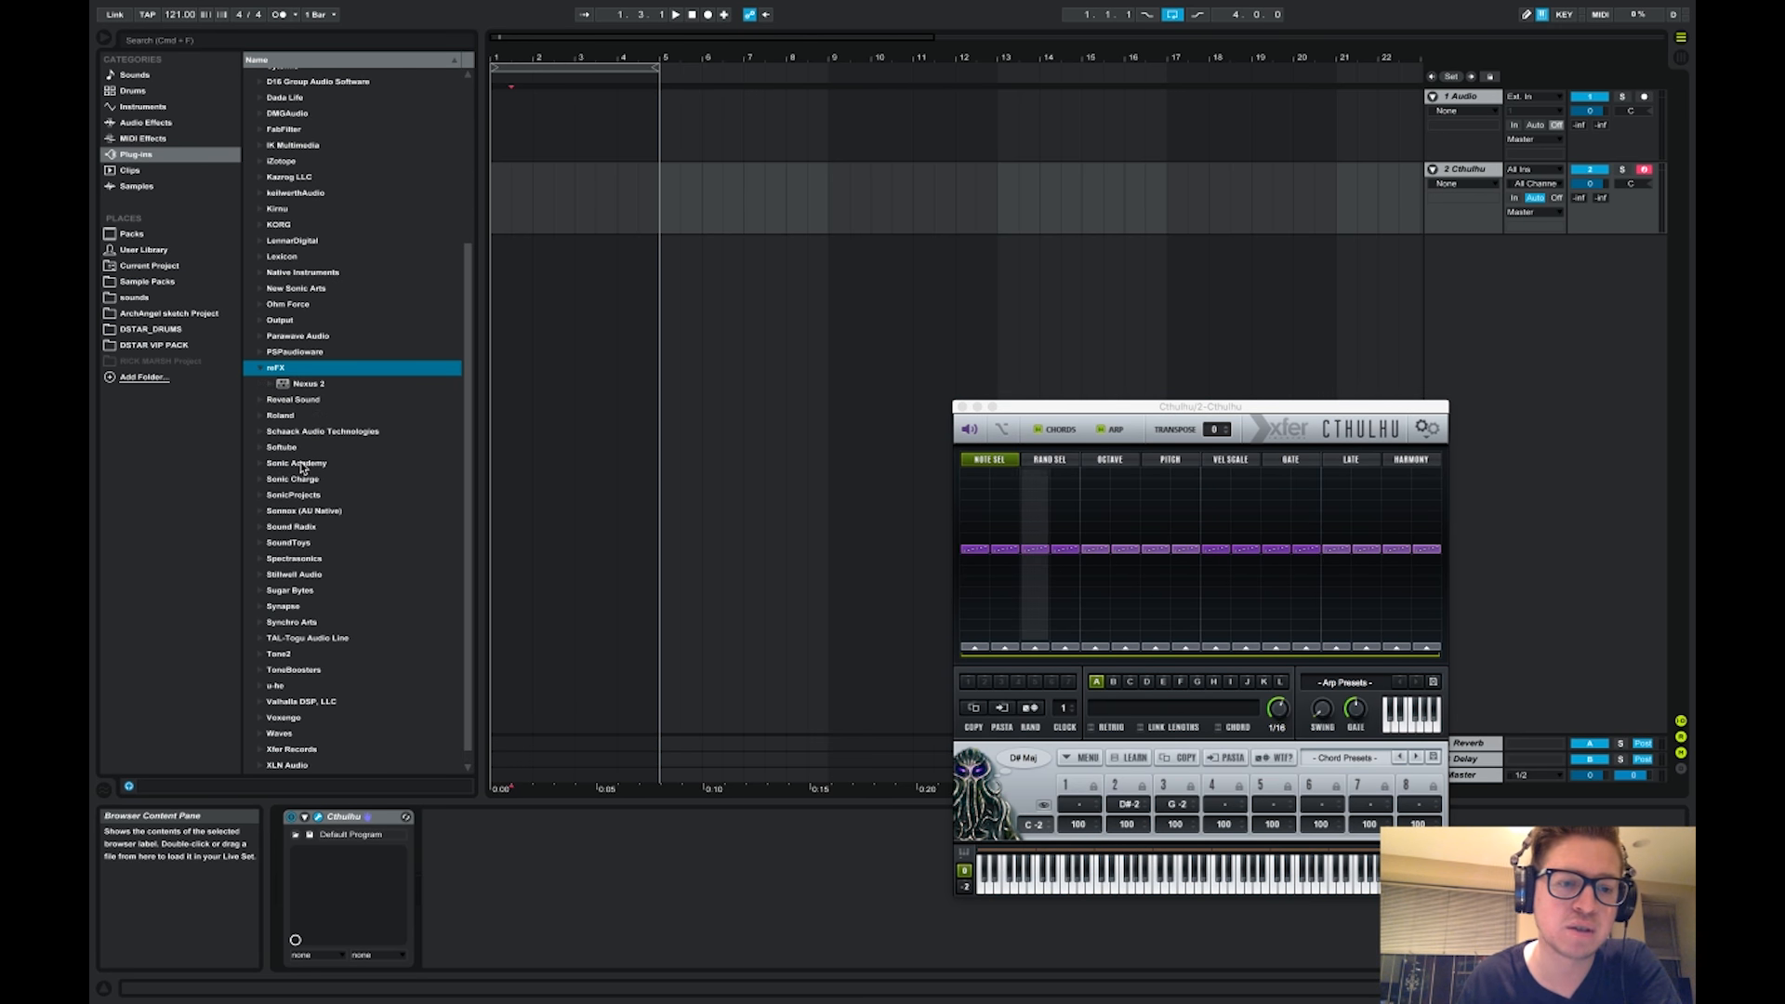
left_click(1486, 96)
left_click(340, 384)
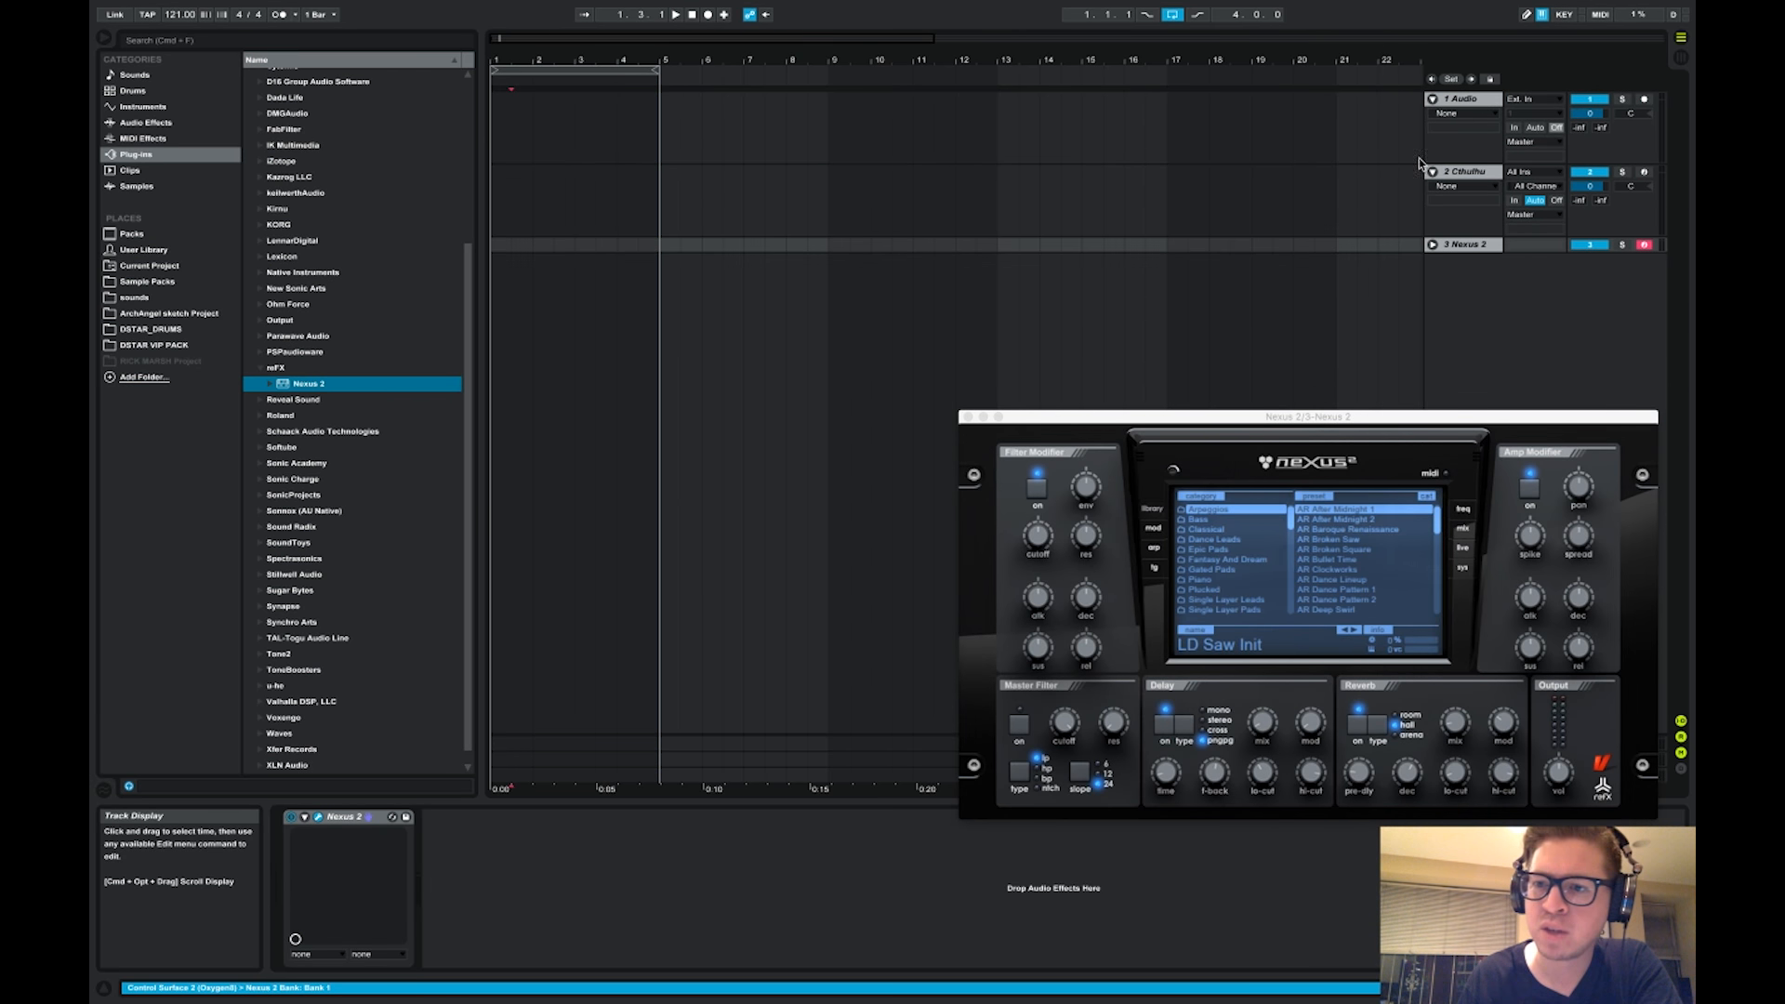
Delete the empty audio track and switch to Session View
left_click(1471, 98)
key("Delete")
key("Tab")
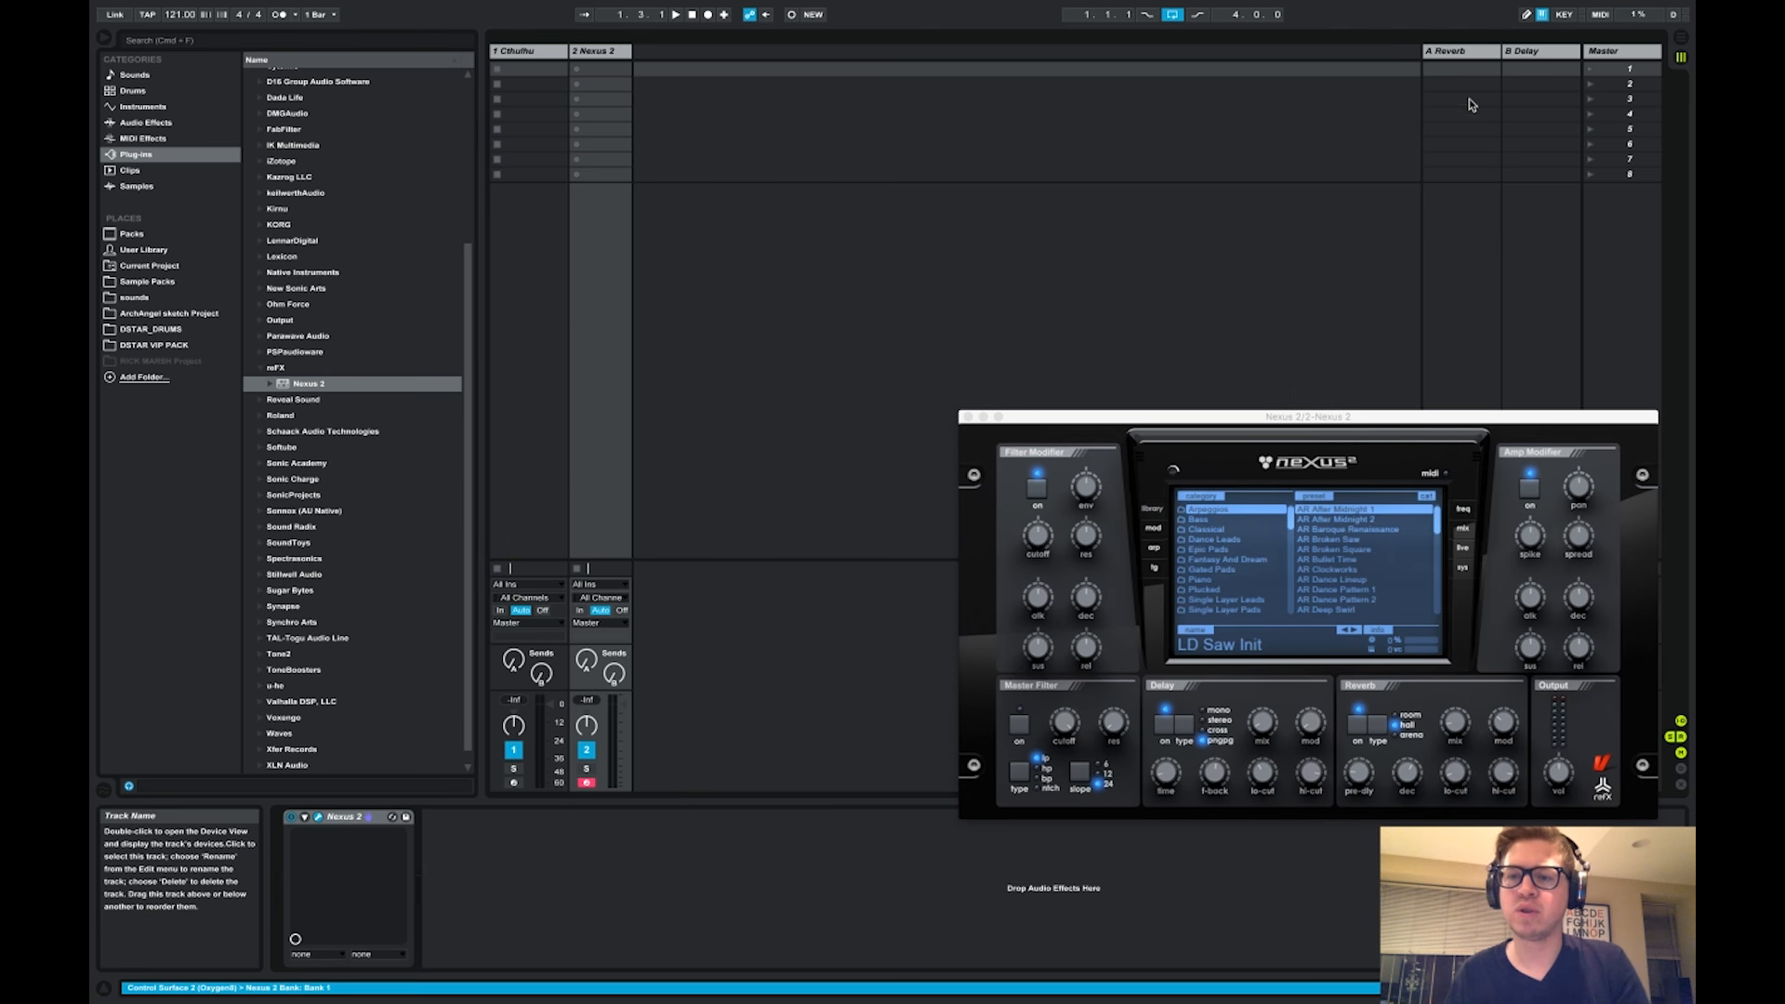
left_click(512, 69)
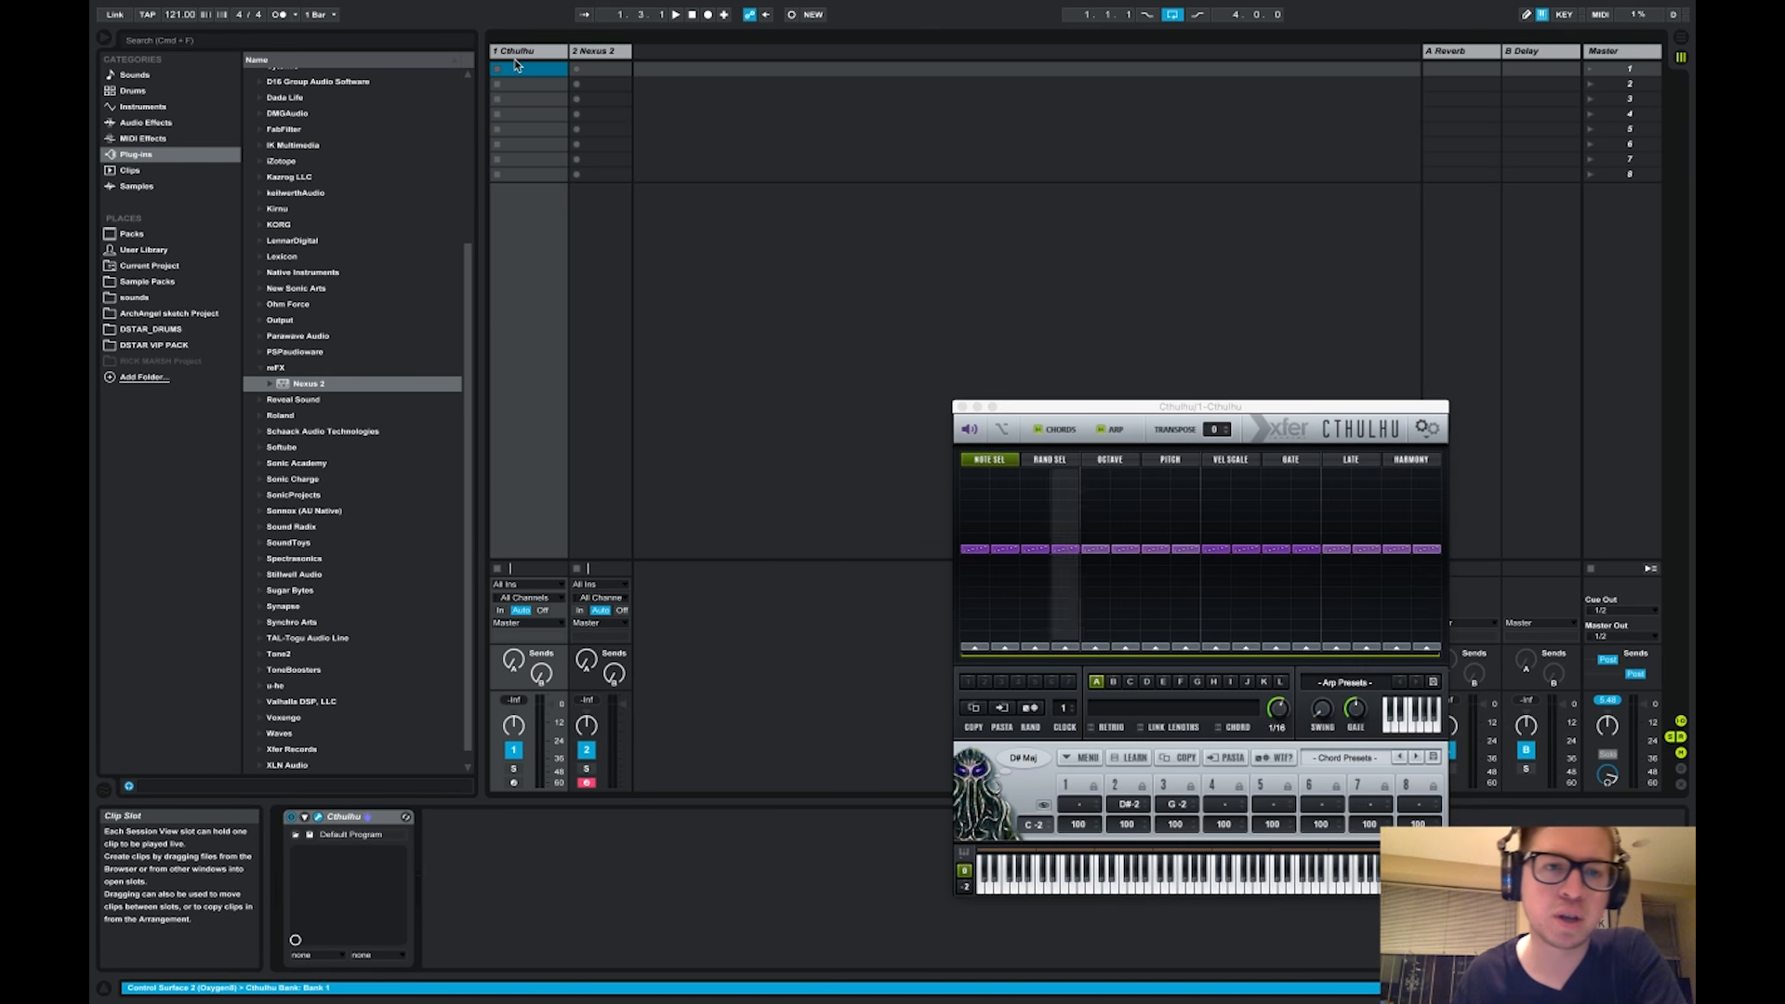
left_click(521, 53)
left_click(527, 584)
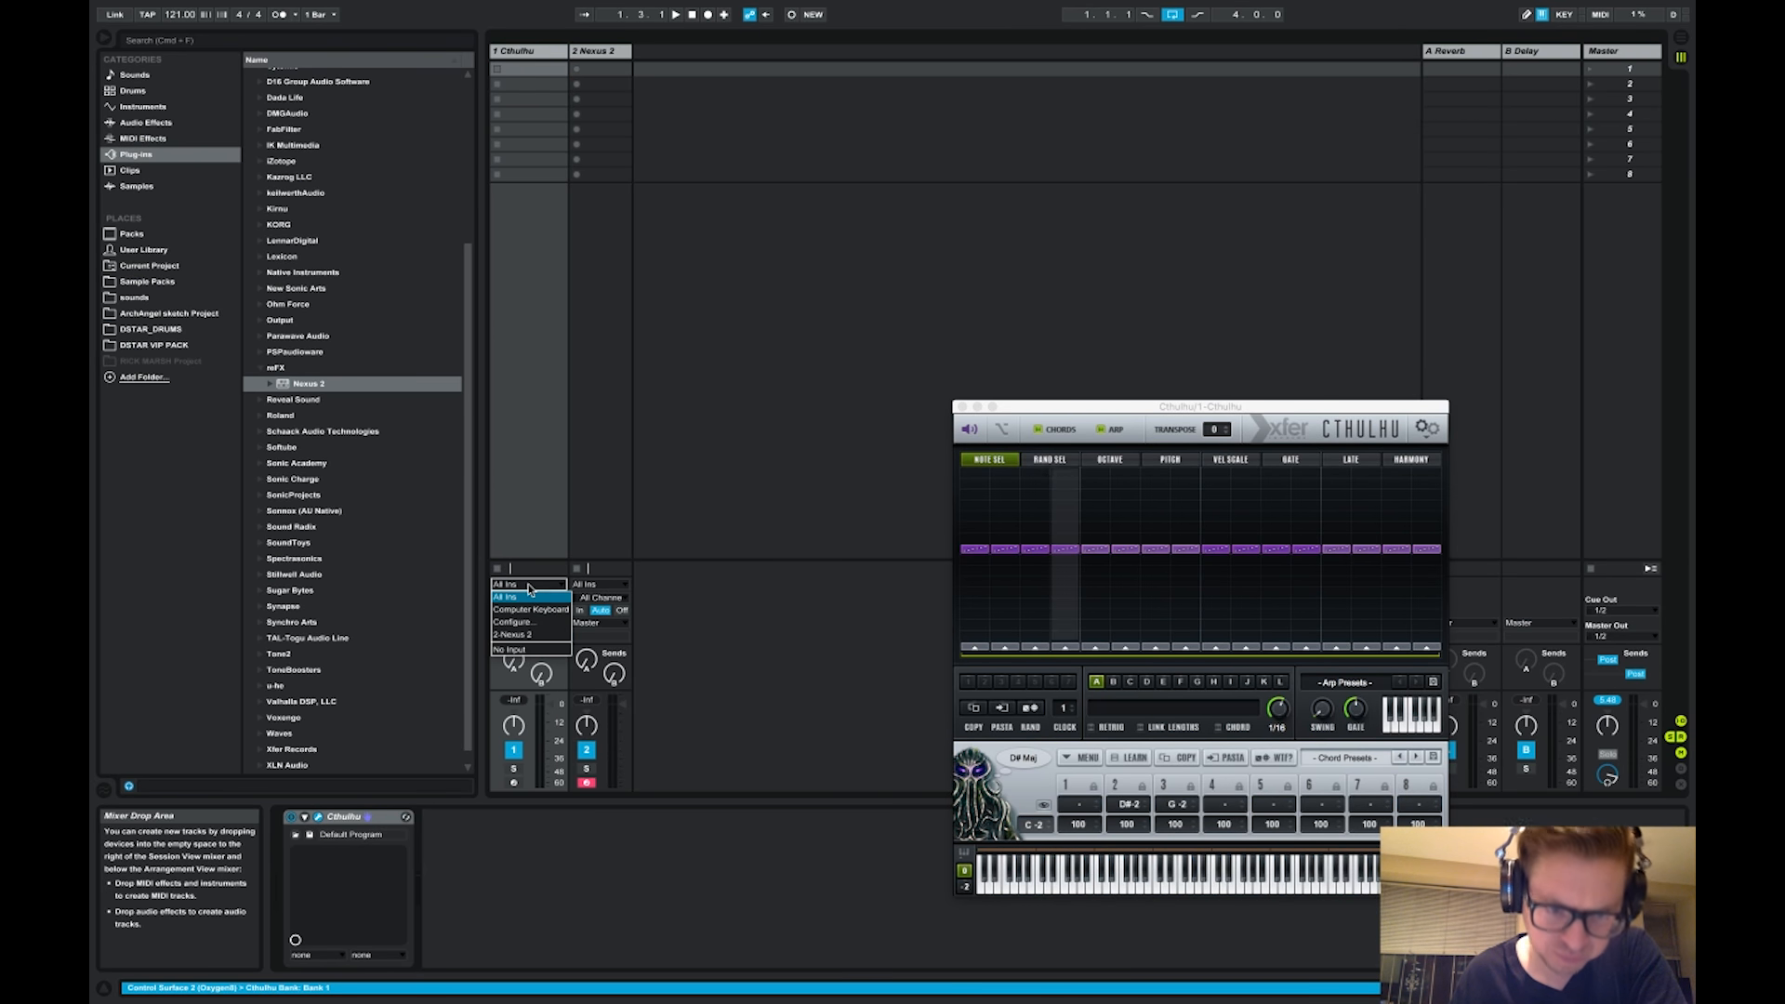
left_click(544, 639)
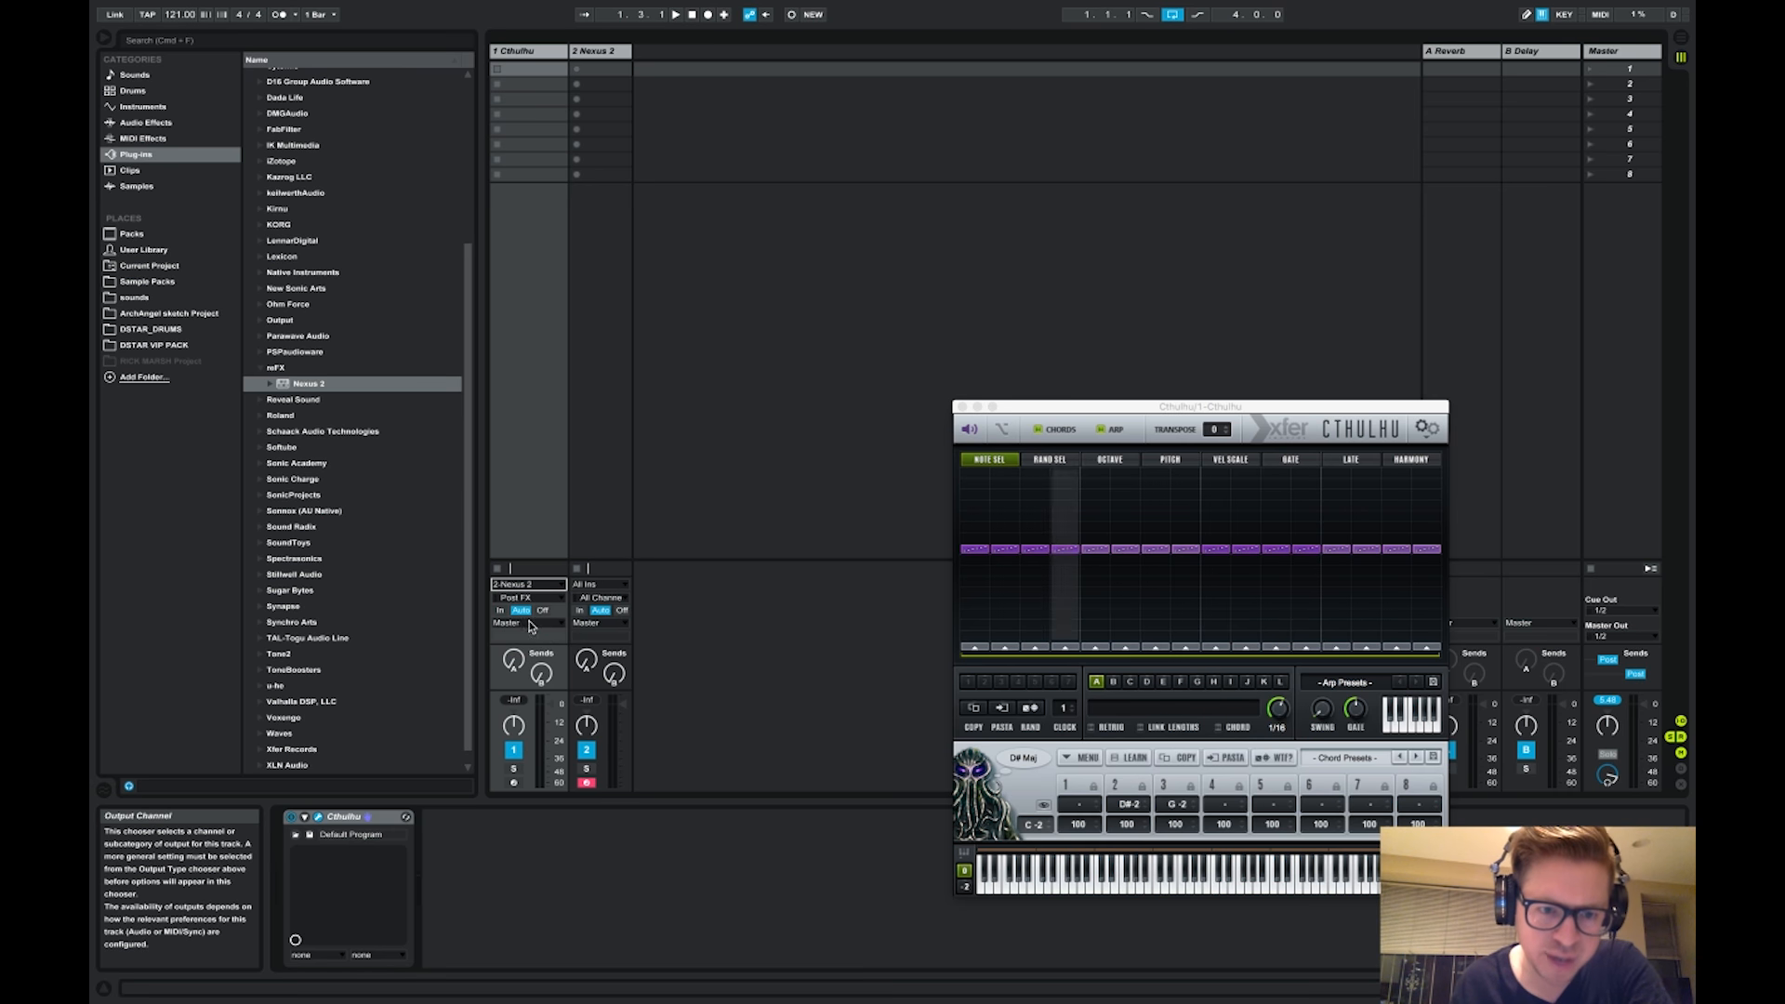
left_click(528, 596)
left_click(538, 624)
left_click(529, 585)
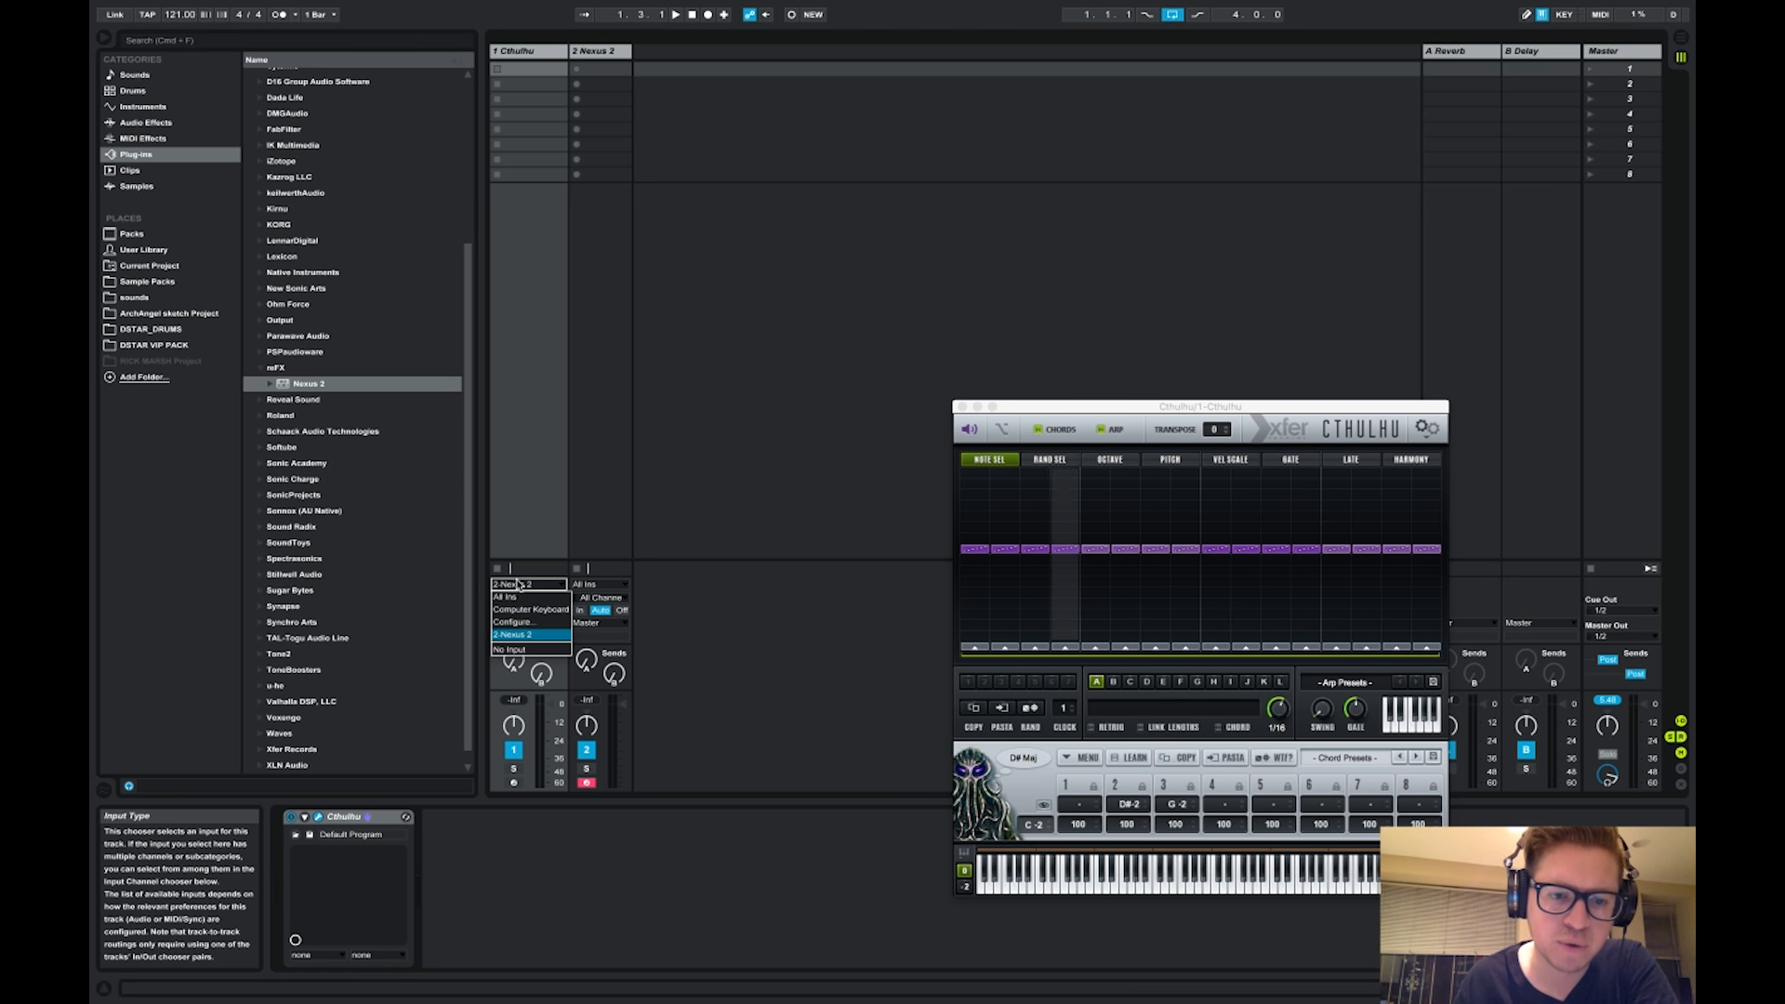
left_click(529, 597)
Set the Nexus 2 track's MIDI input to 1-Cthulhu with the Cthulhu channel and its monitoring to In
left_click(601, 585)
left_click(596, 637)
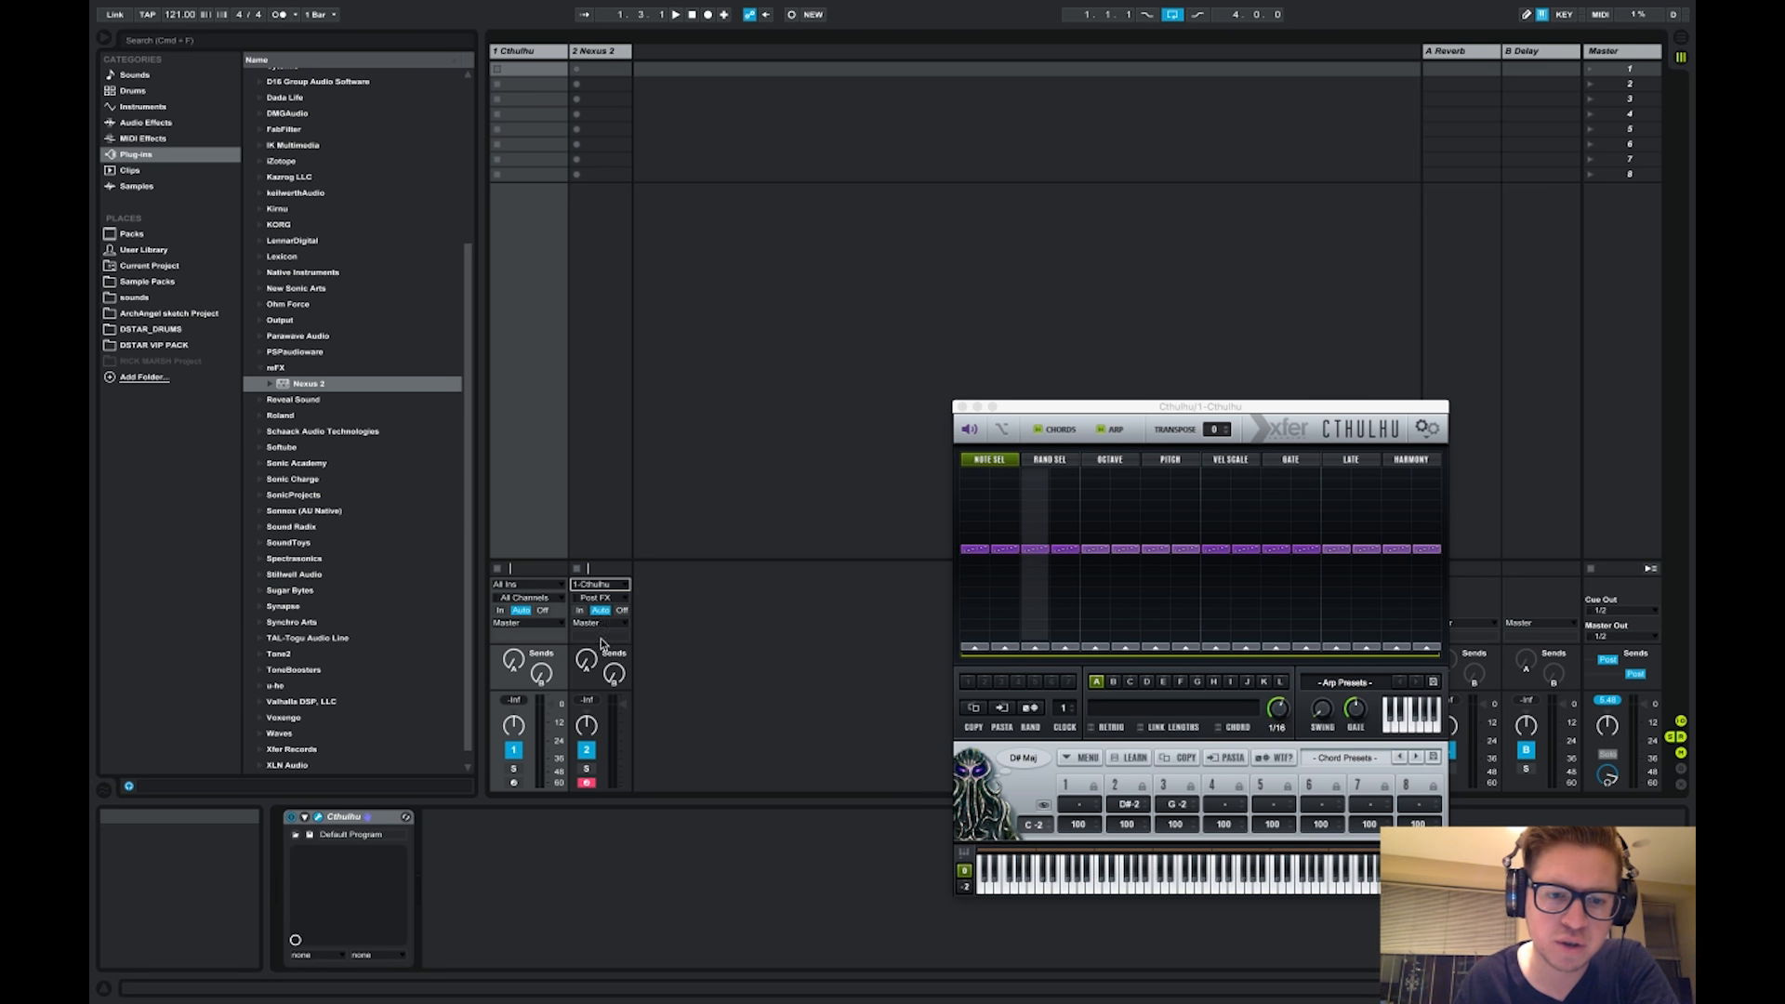
left_click(599, 597)
left_click(611, 639)
left_click(579, 611)
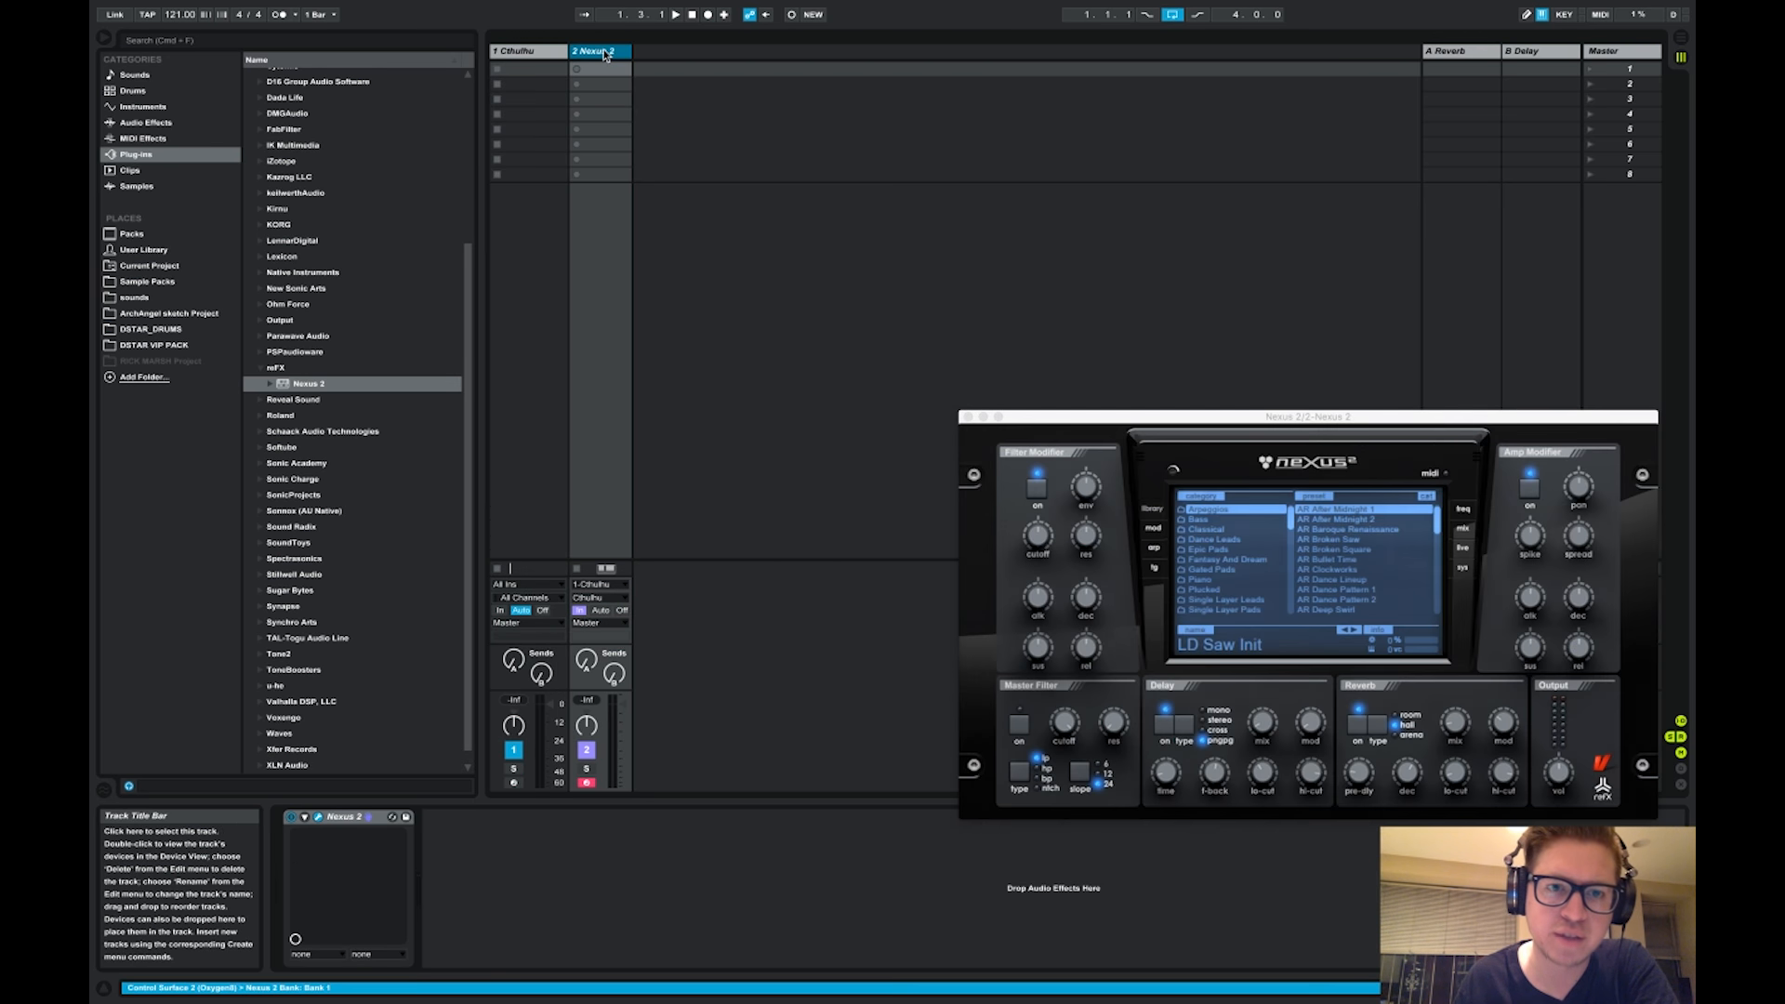
left_click(602, 52)
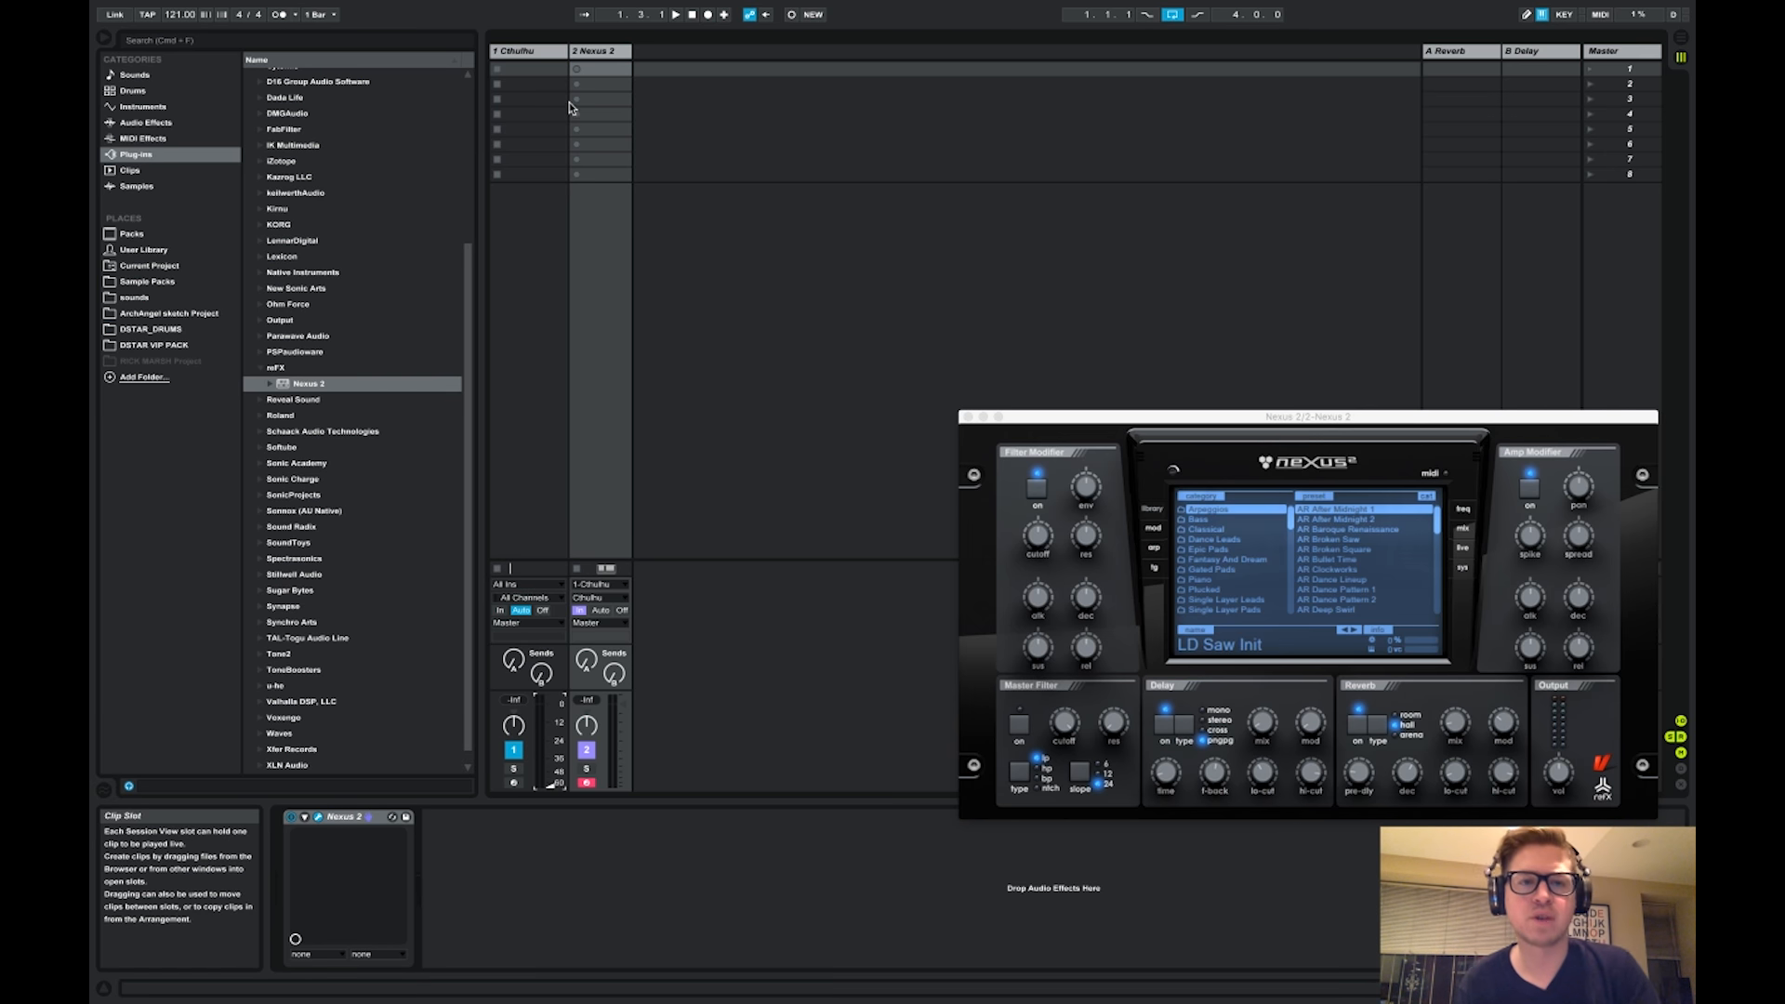
Arm the Cthulhu track for recording and play test notes in different octaves through it
left_click(513, 782)
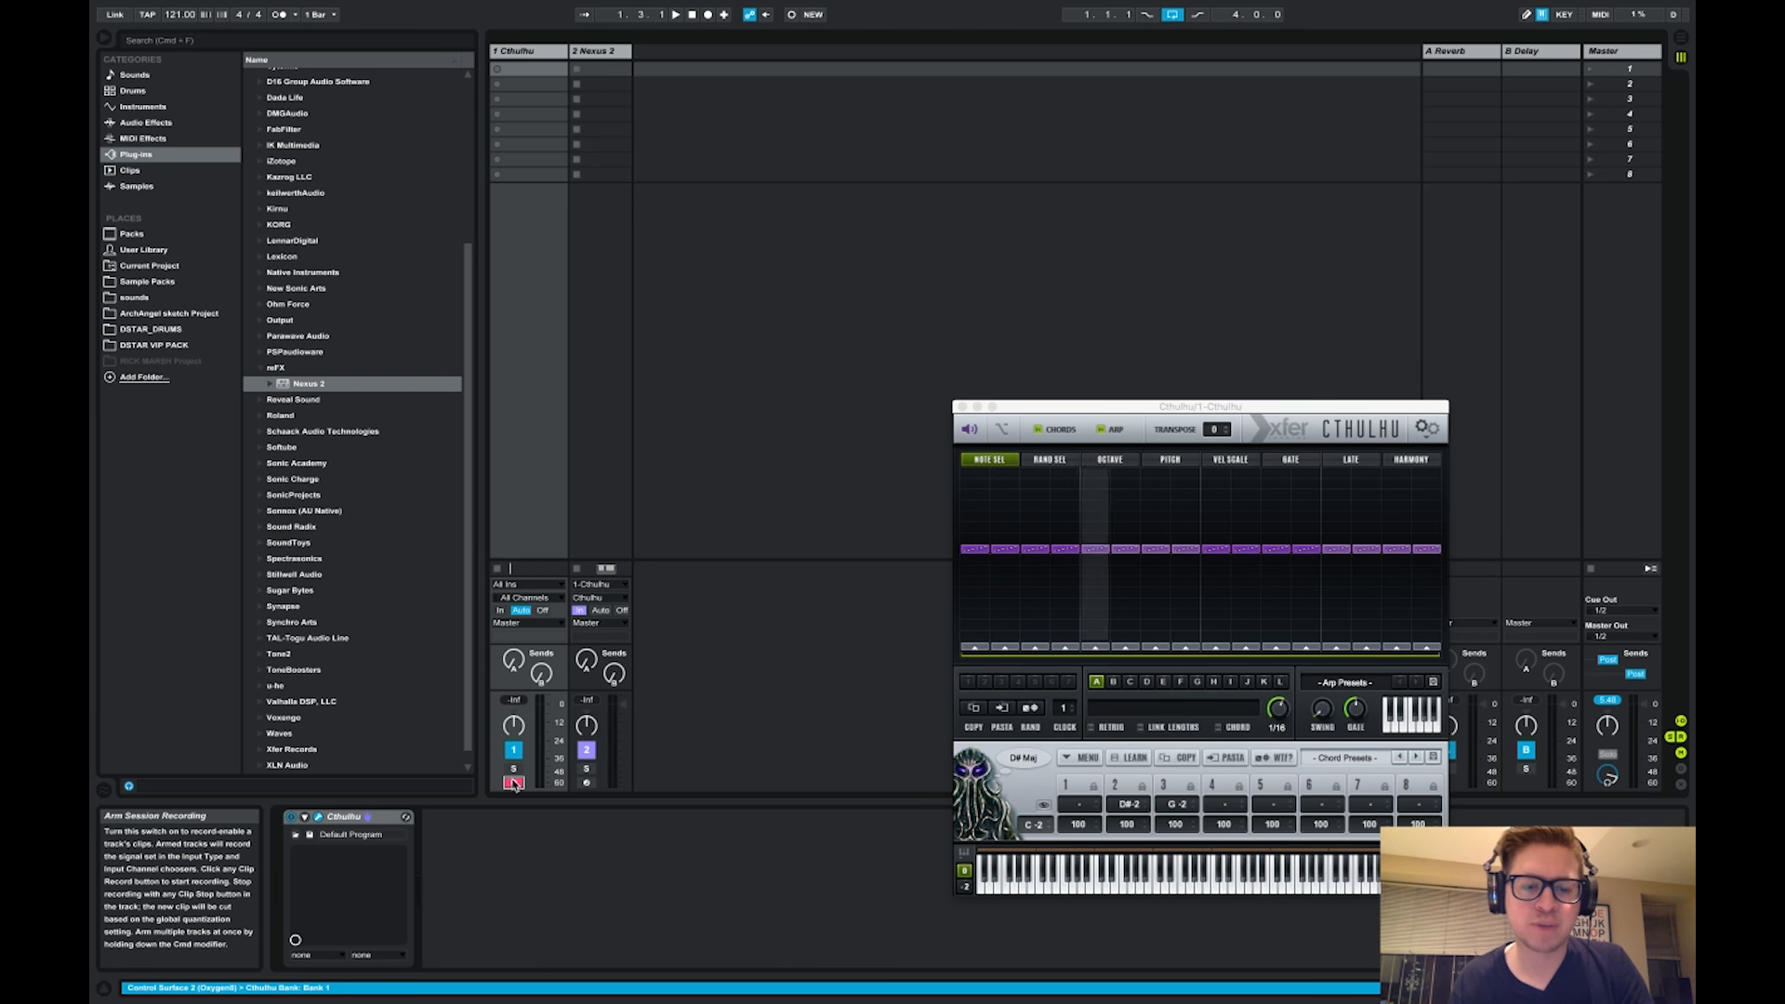
left_click_drag(1105, 409, 1040, 373)
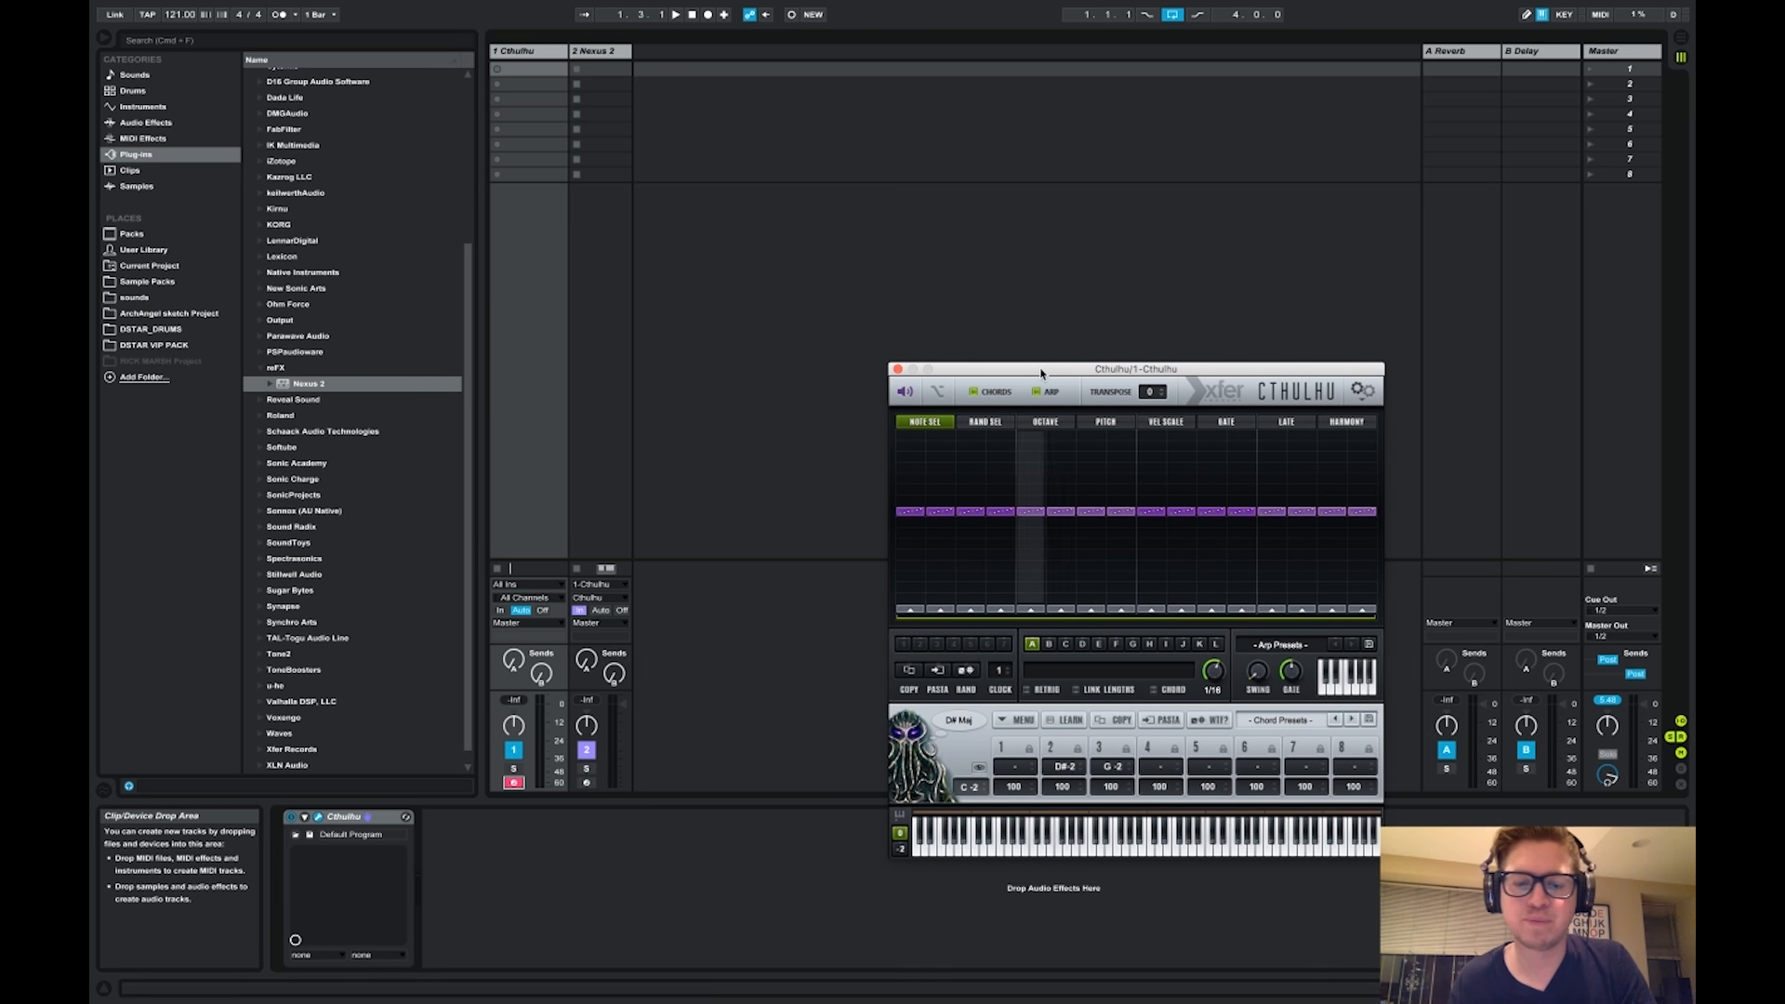
key("x")
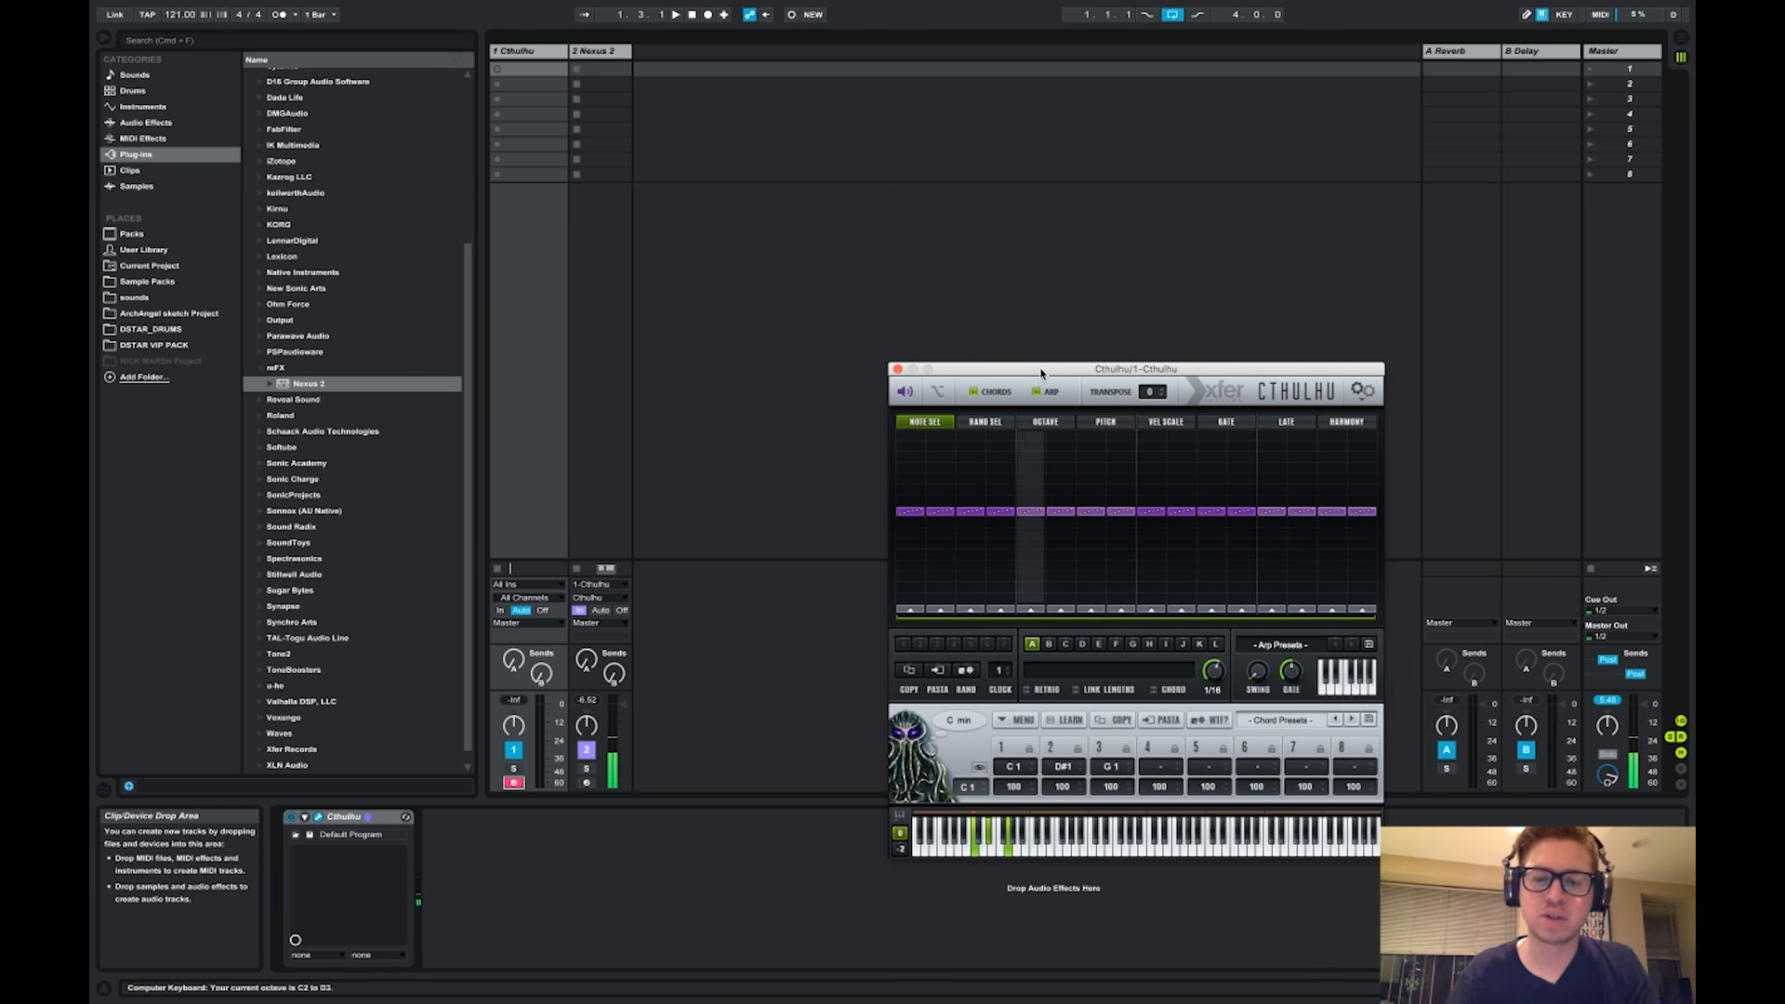
key("g")
key("x")
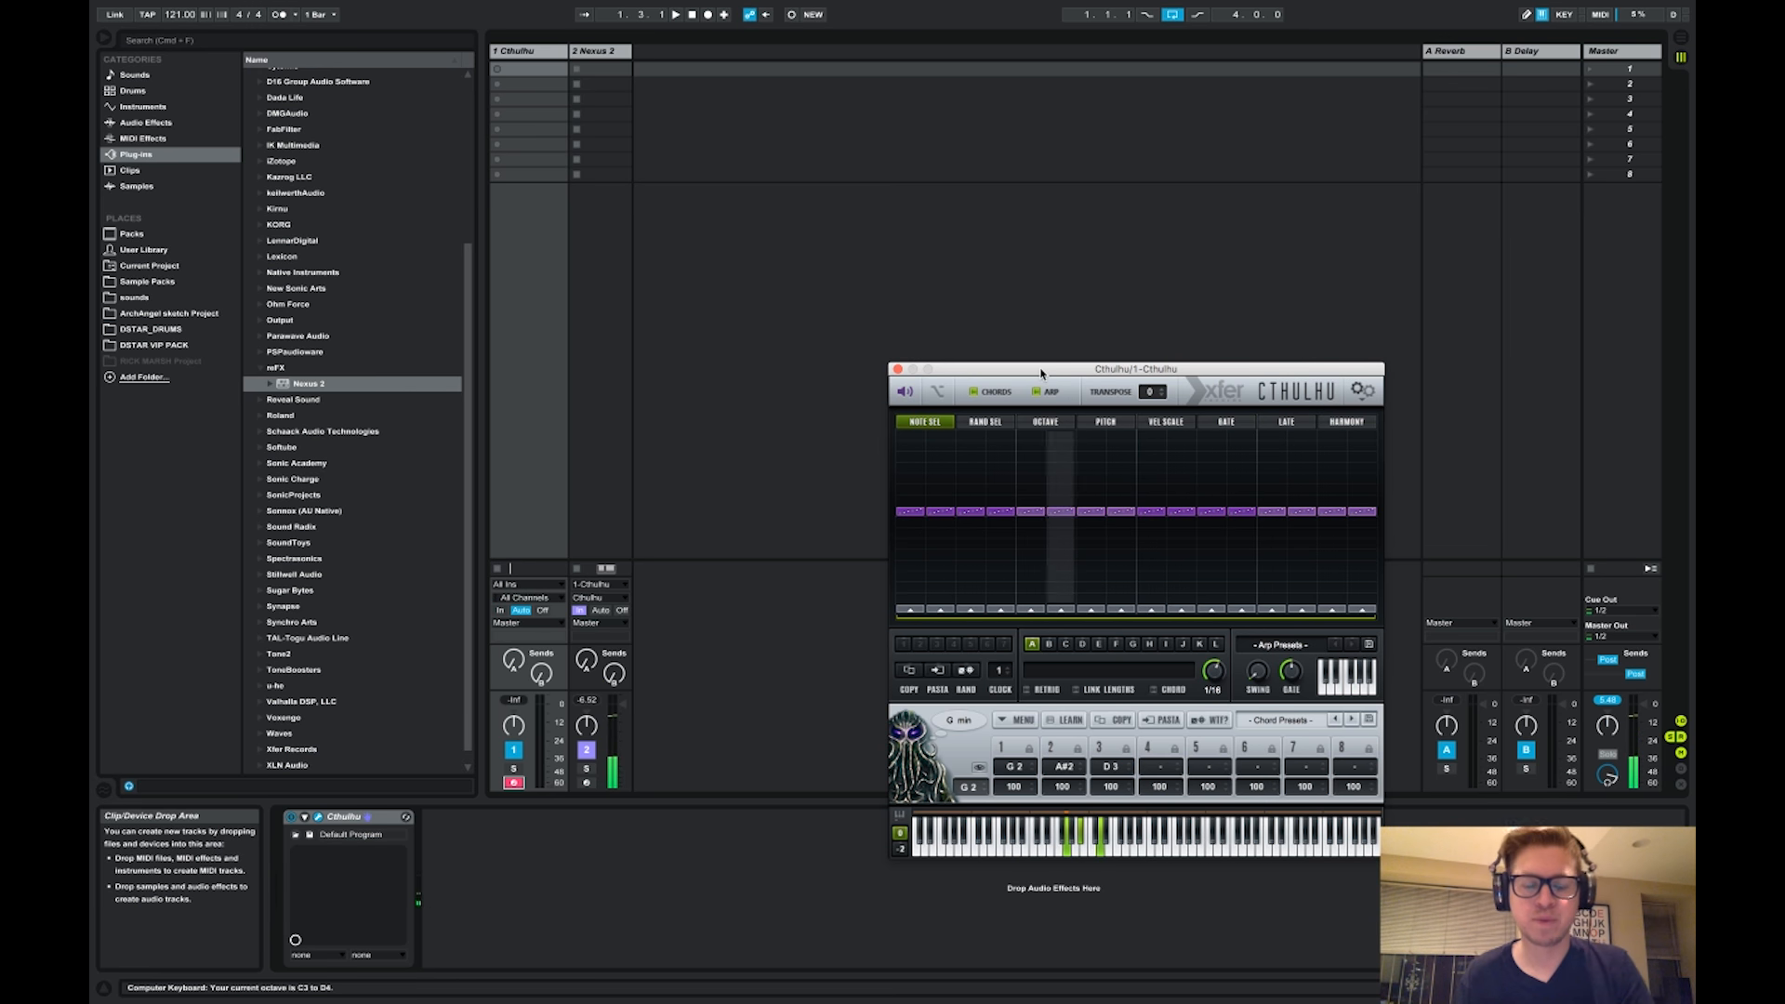
Turn off Cthulhu's arpeggiator and play a test chord
left_click(1041, 393)
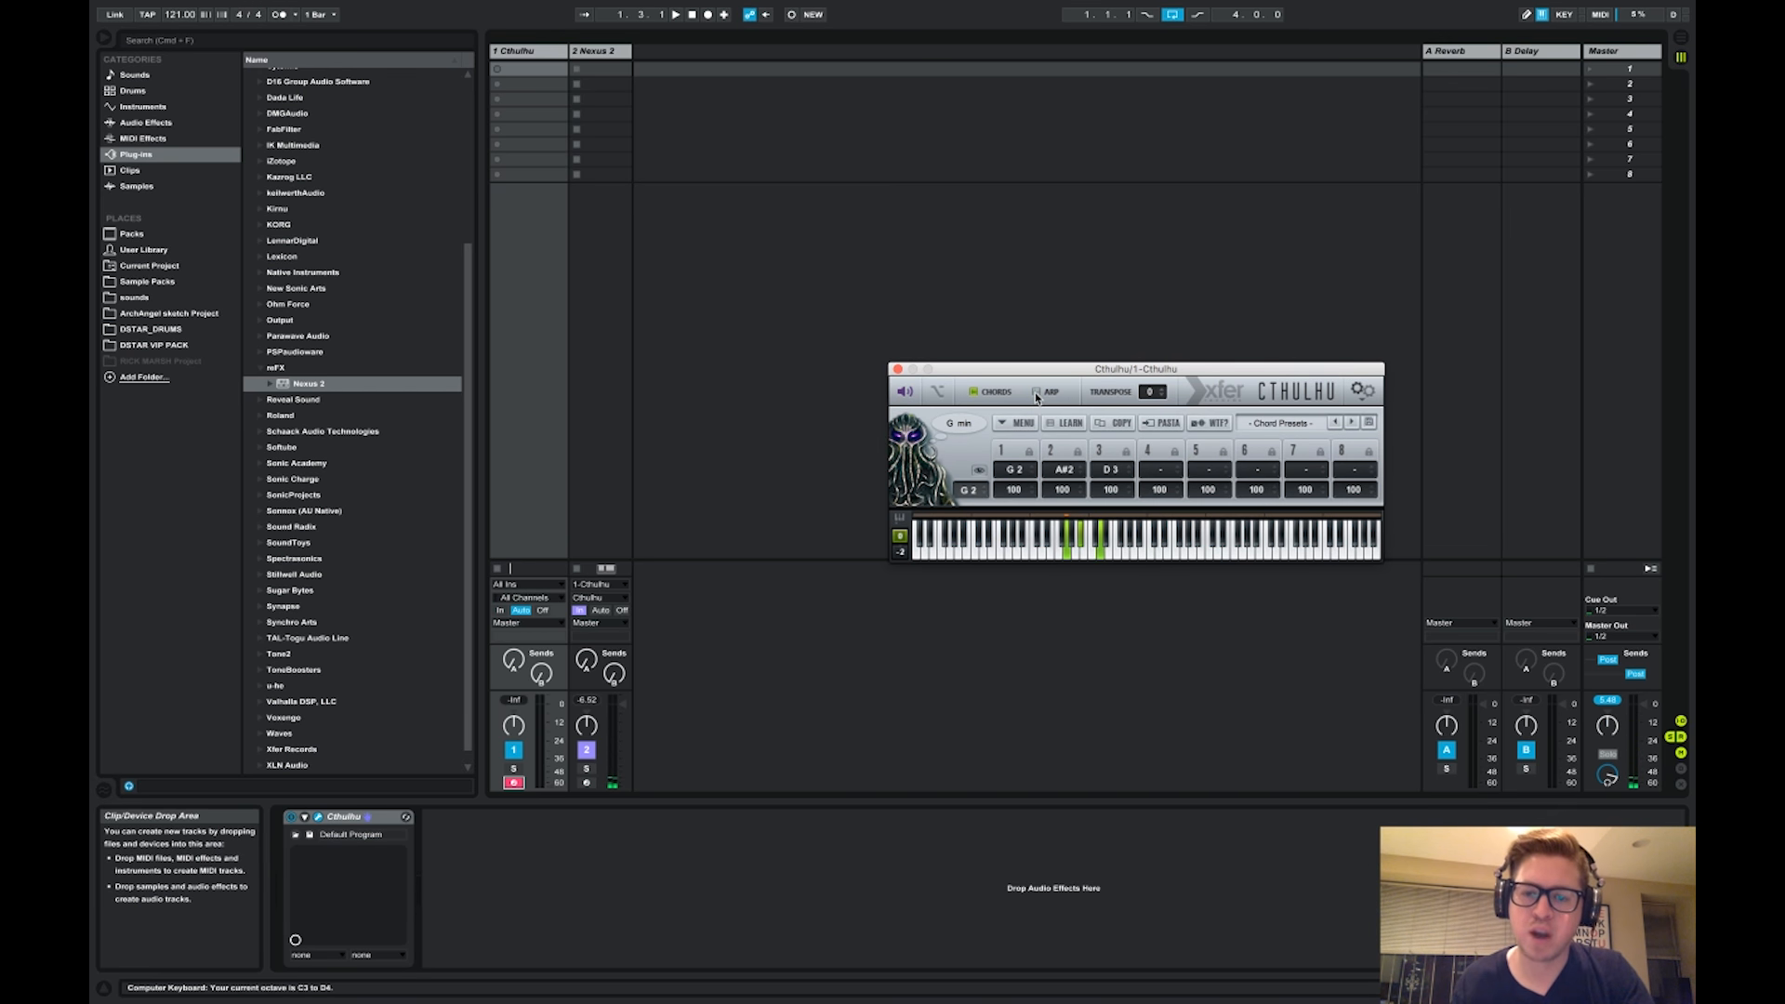
key("f")
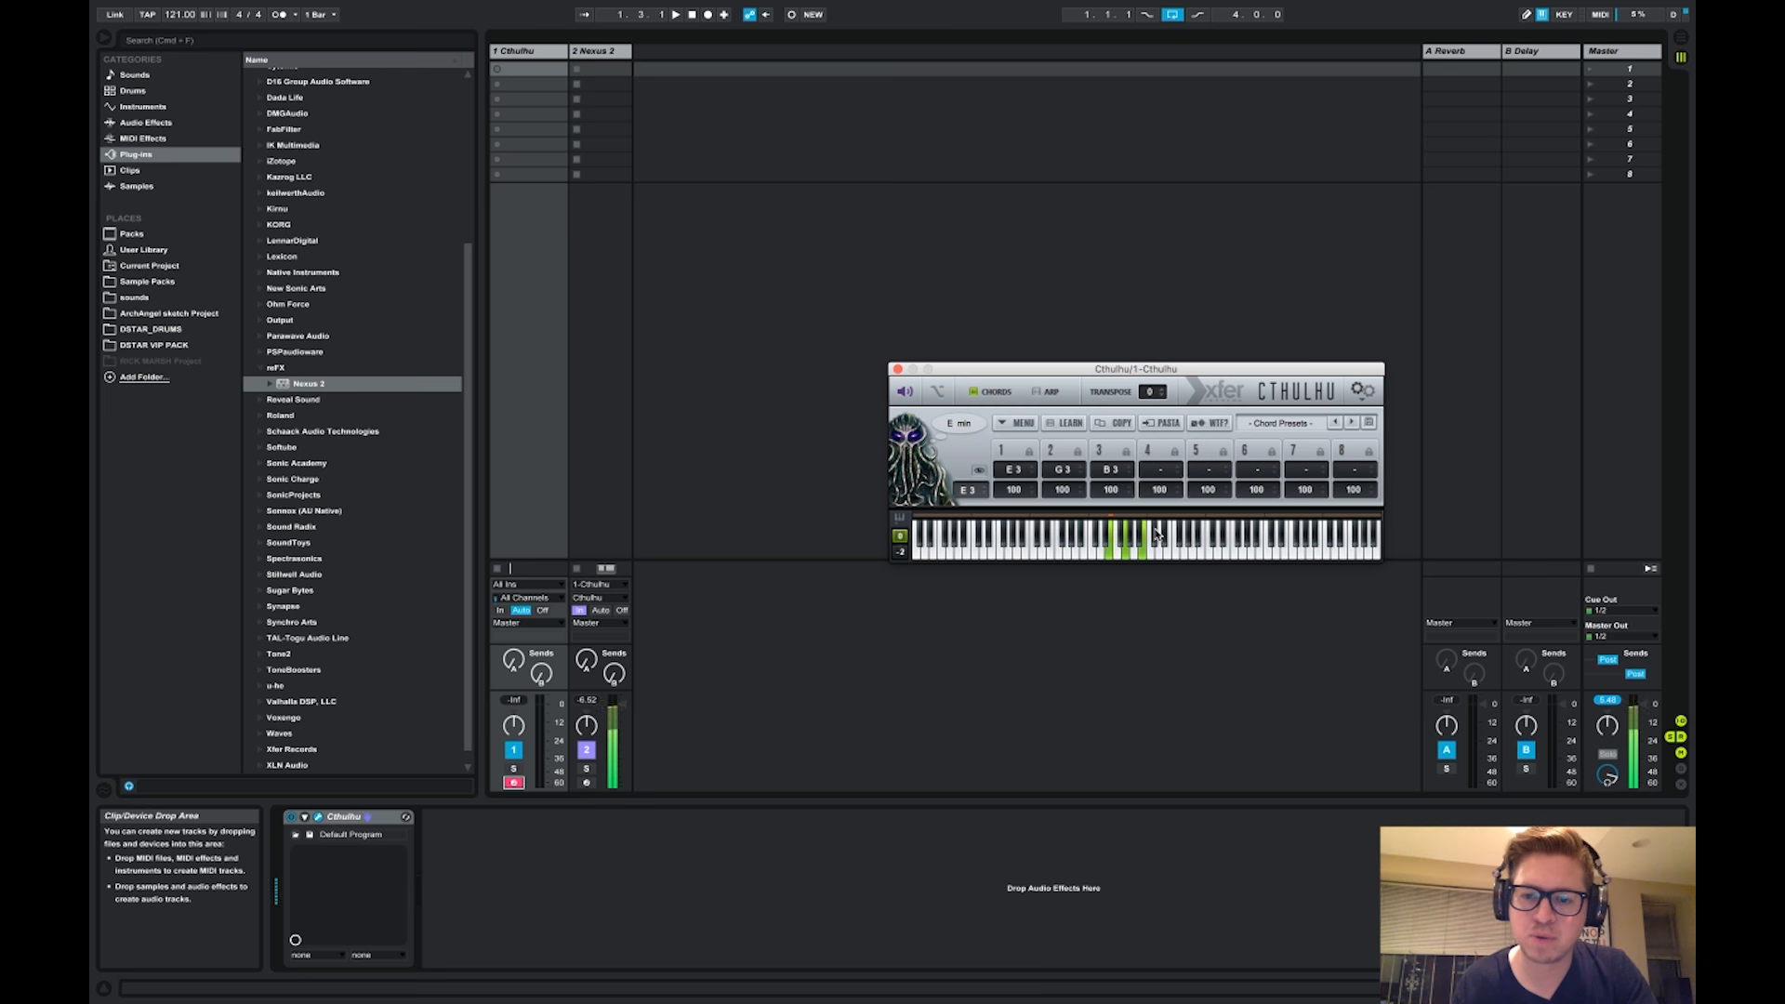
Load the PN Nexus Grandpiano preset from the Piano category in Nexus 2 and close its window
left_click(600, 50)
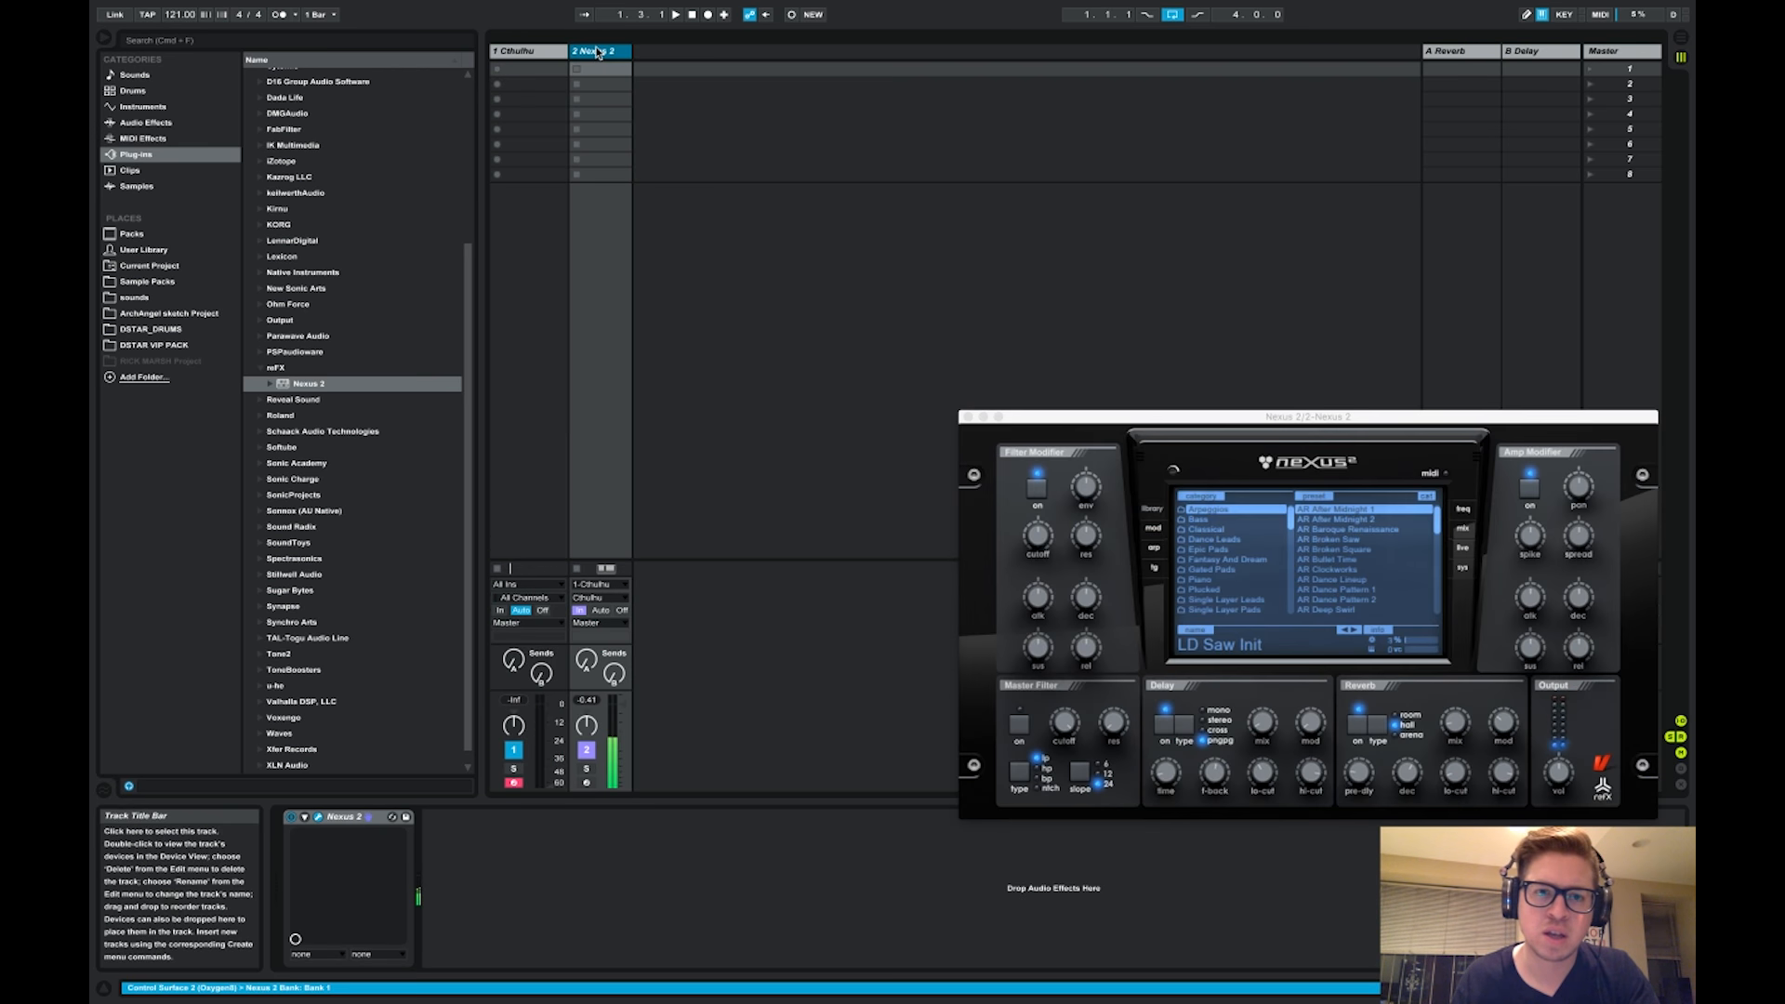
left_click(1199, 579)
scroll(1386, 559, "down", 5)
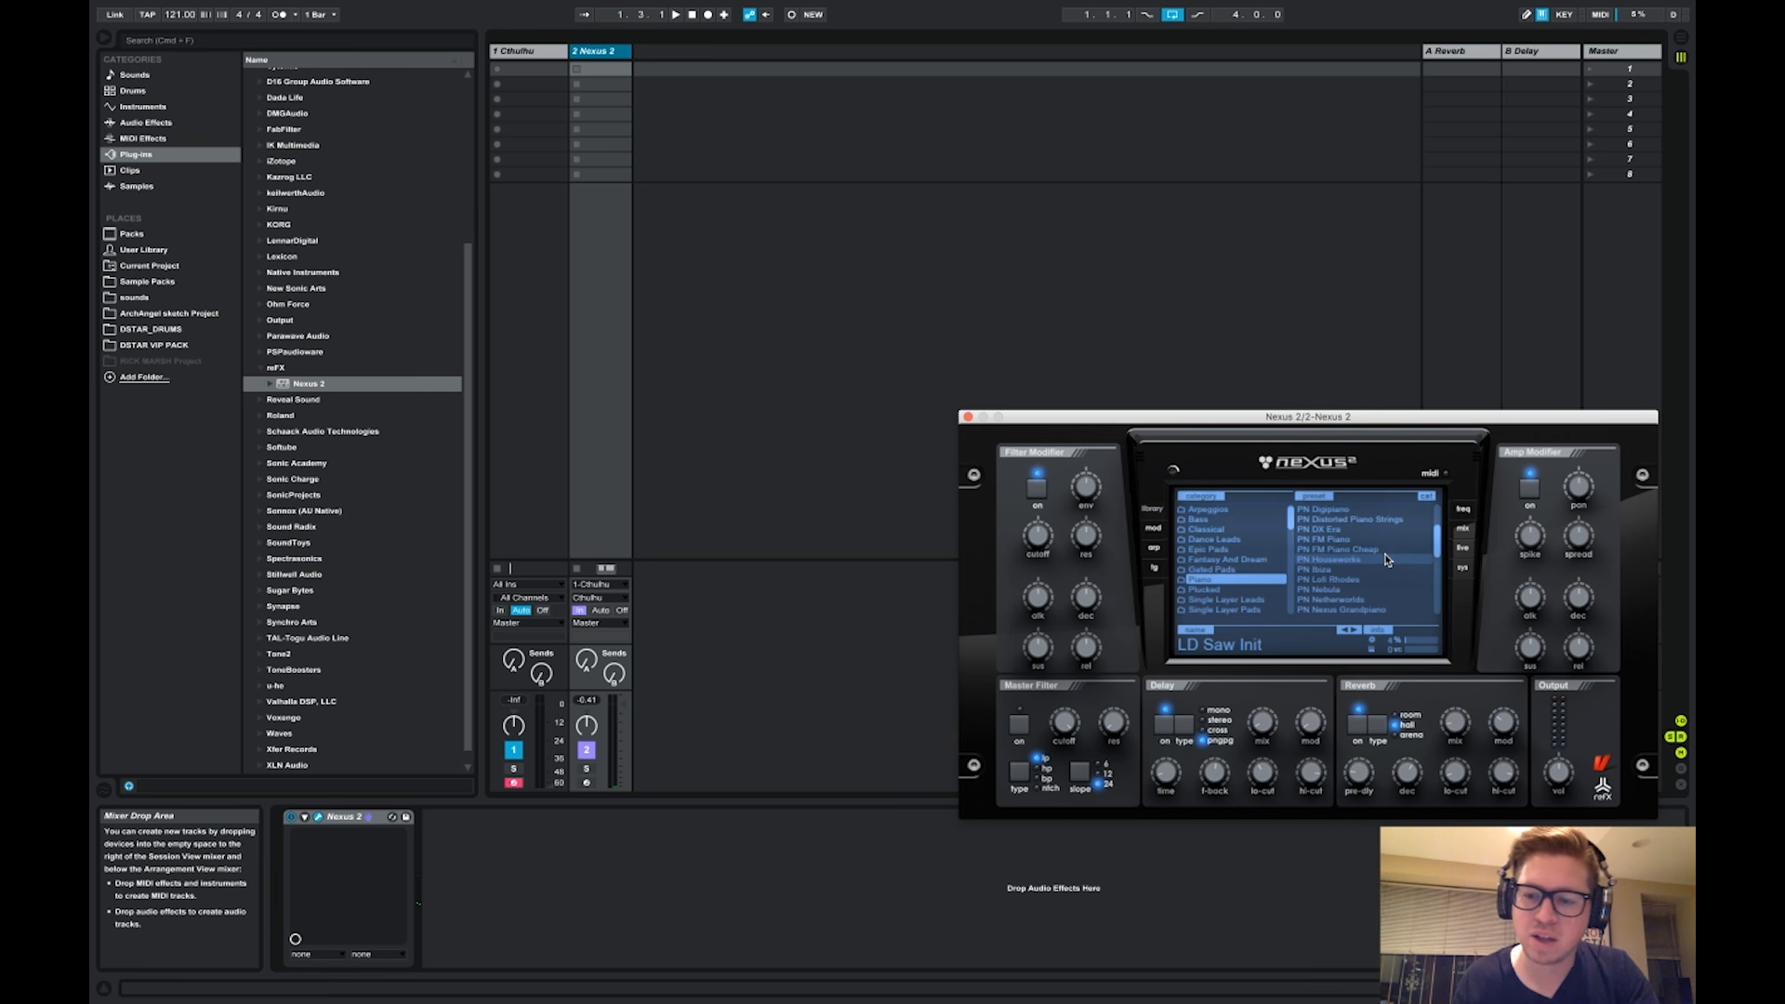
scroll(1386, 559, "down", 4)
left_click(1353, 569)
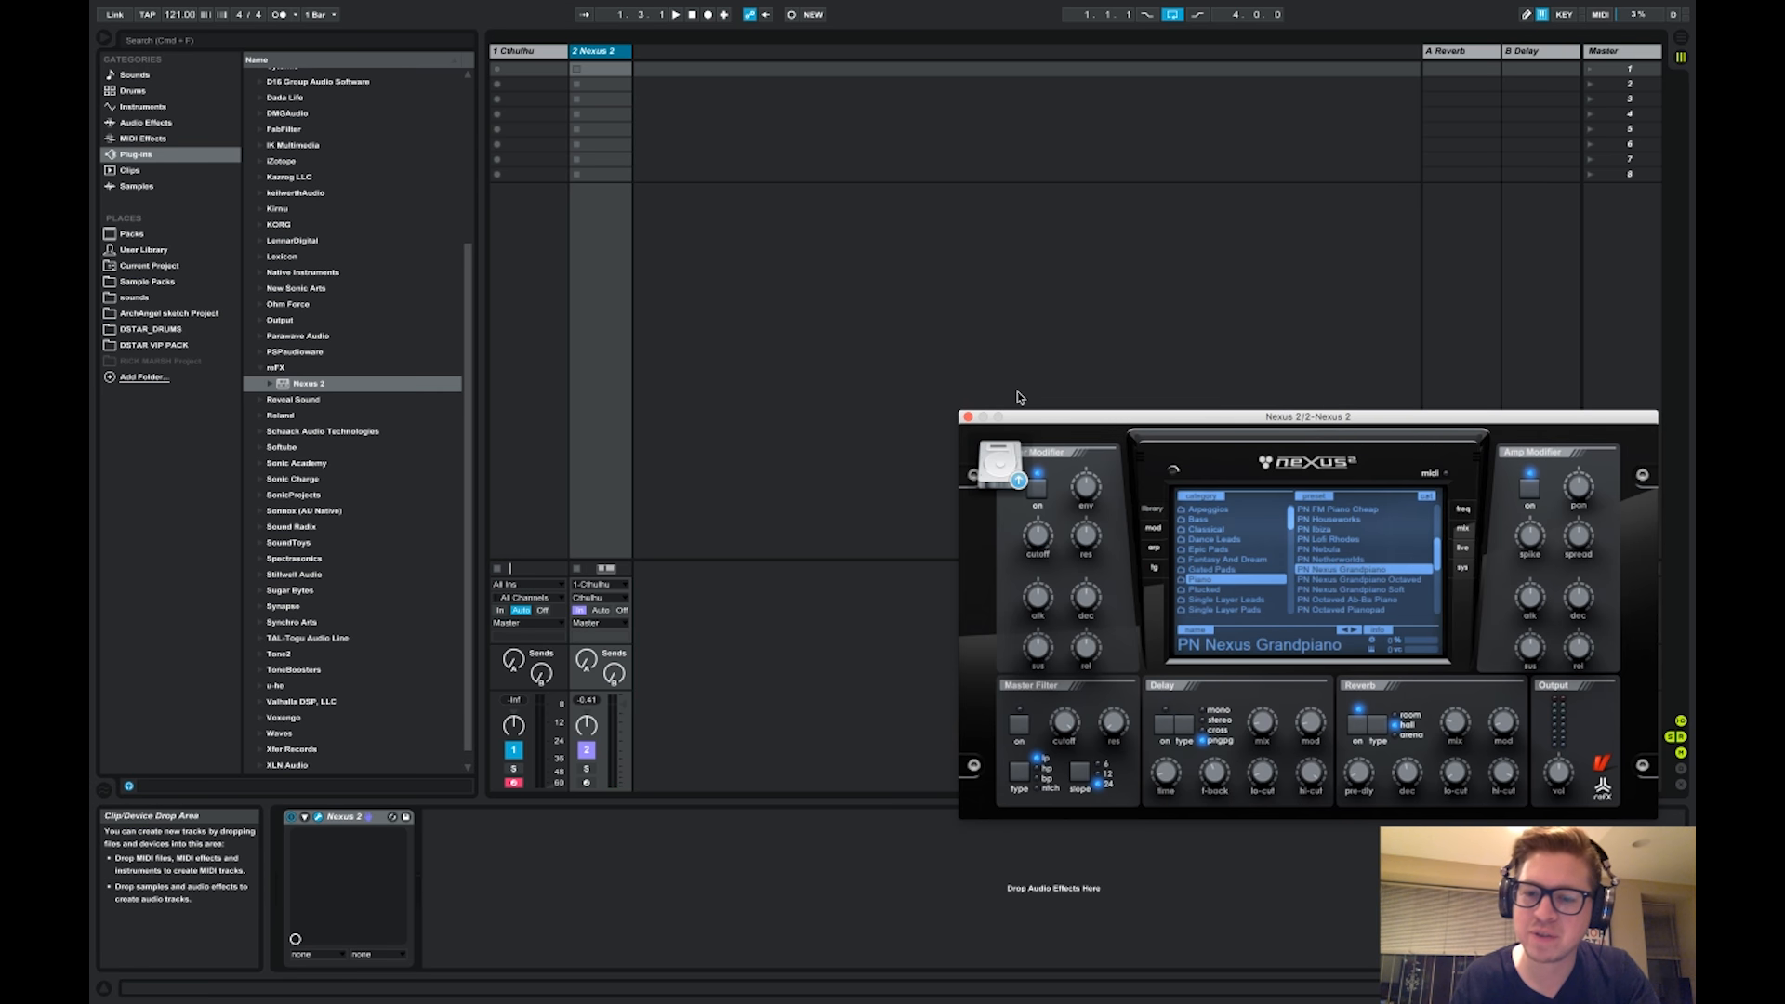
left_click(967, 416)
Load the C minor_D#Major chord preset from the Icon_Diatonic folder in Cthulhu
left_click(536, 51)
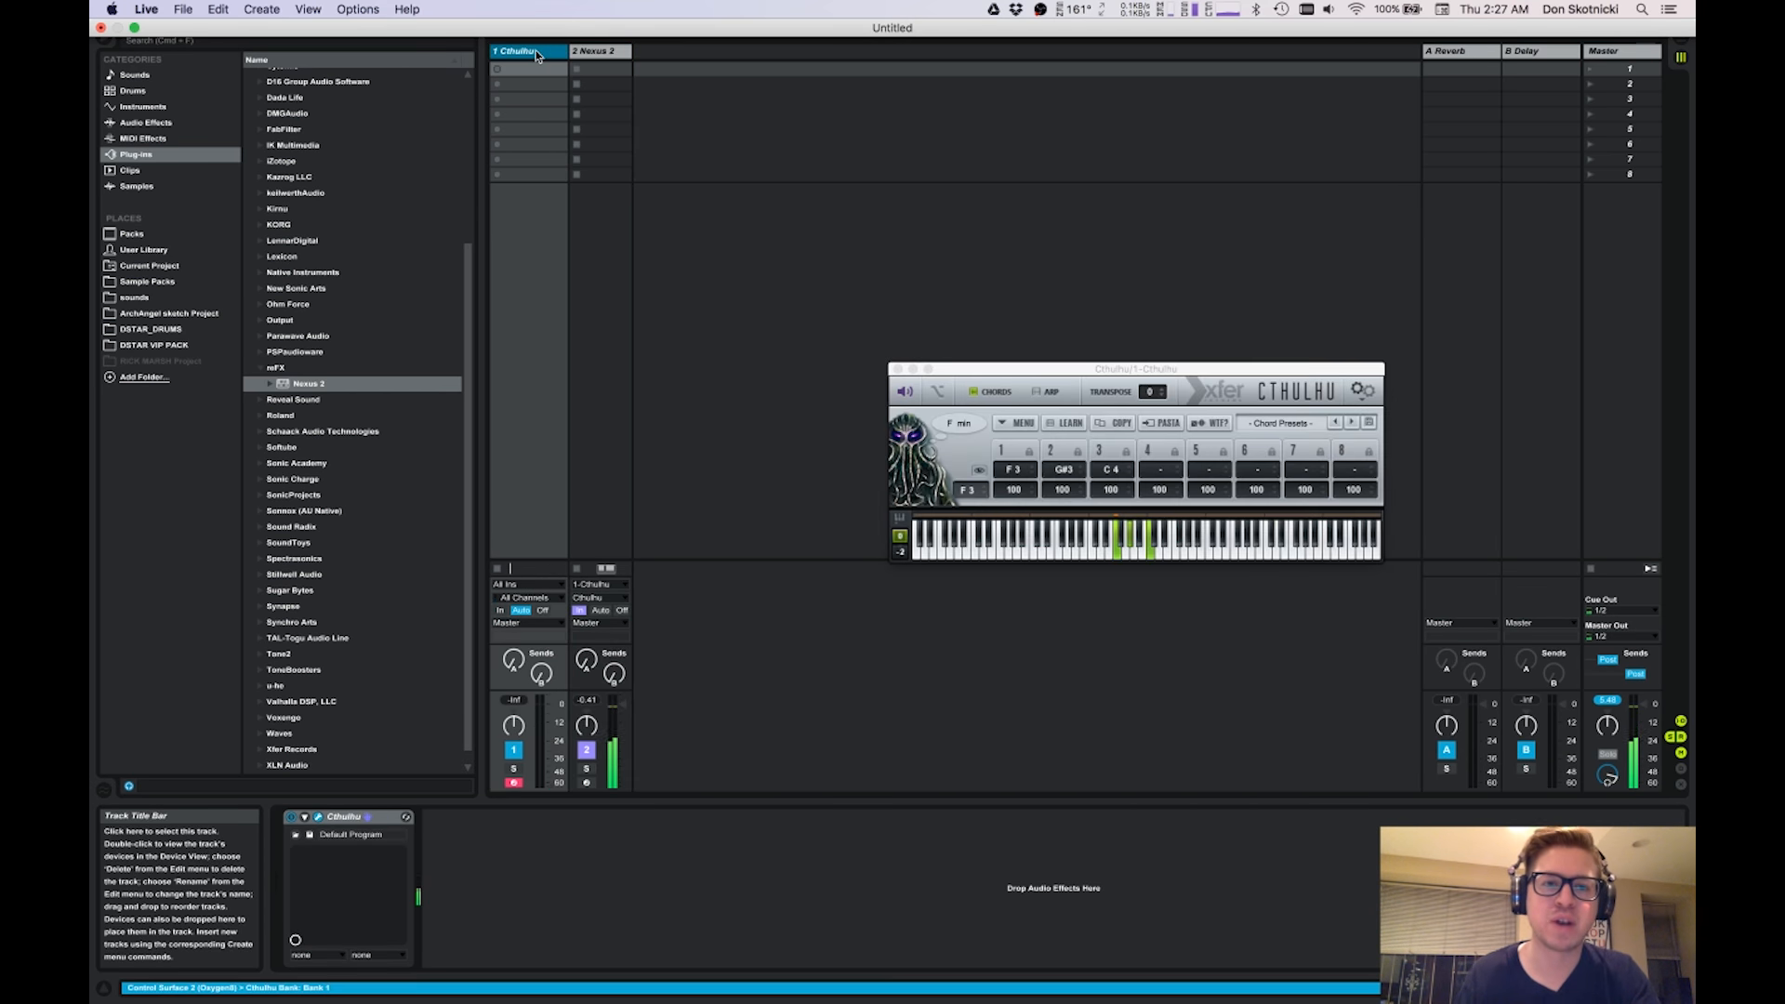
left_click(1282, 423)
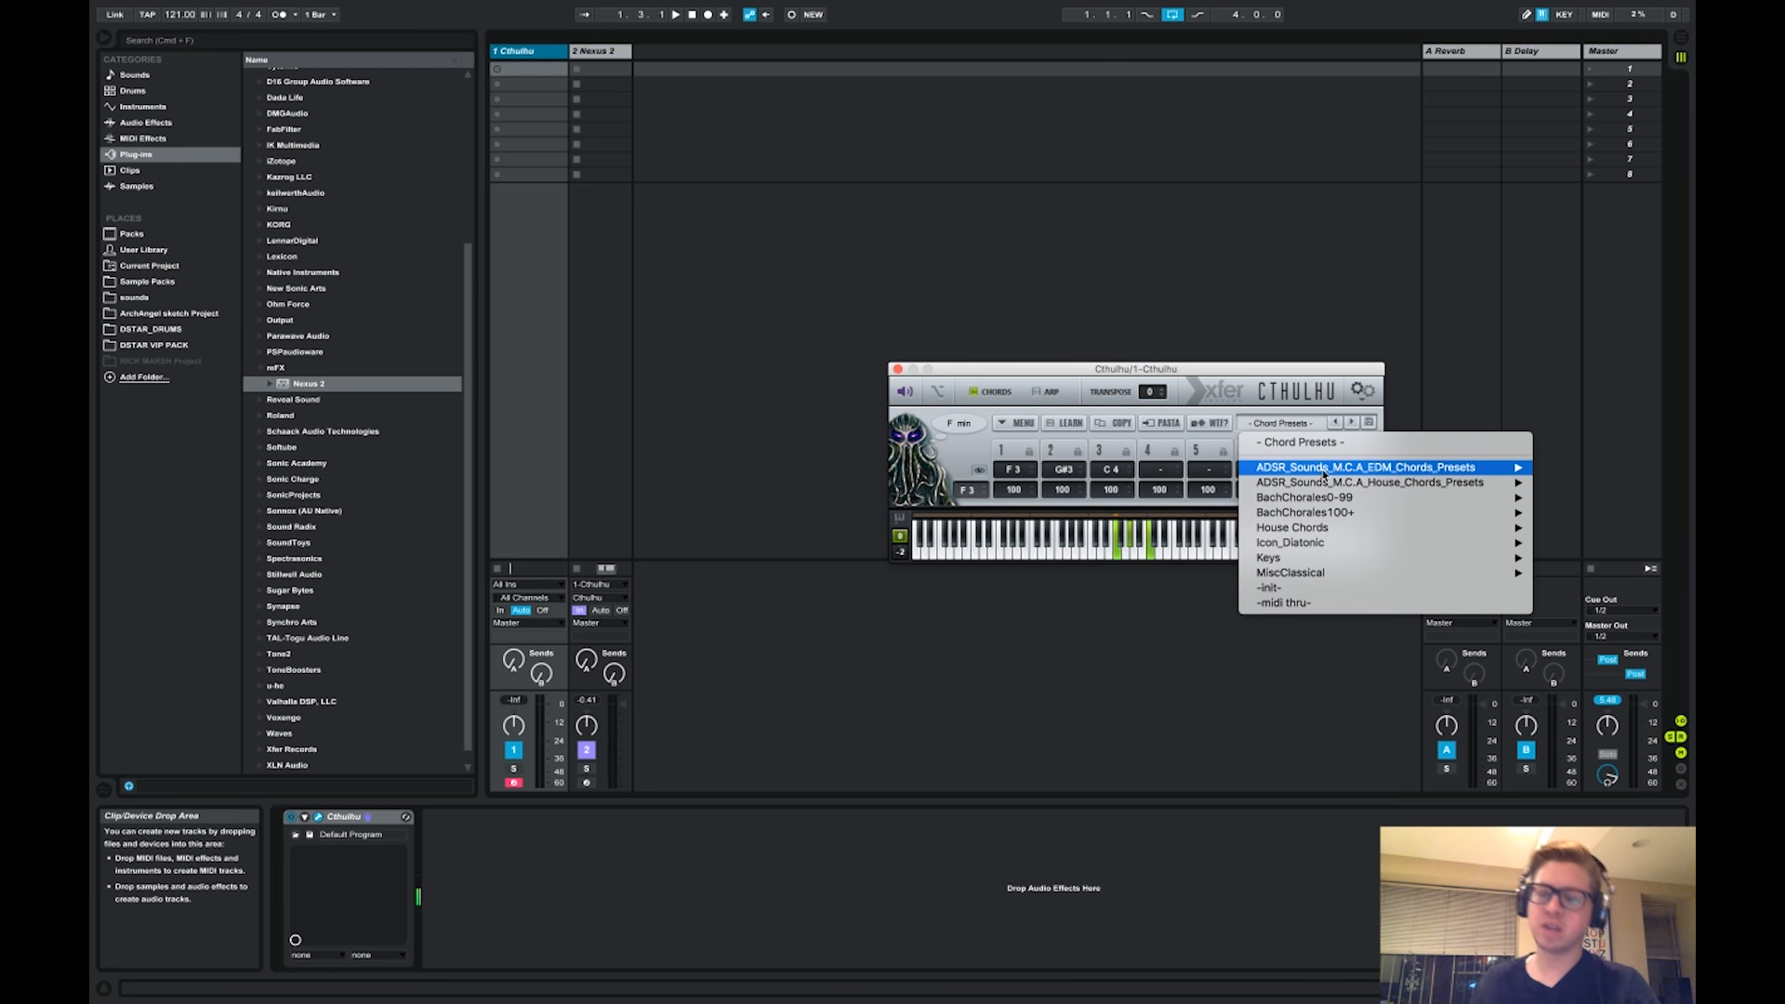
mouse_move(1342, 519)
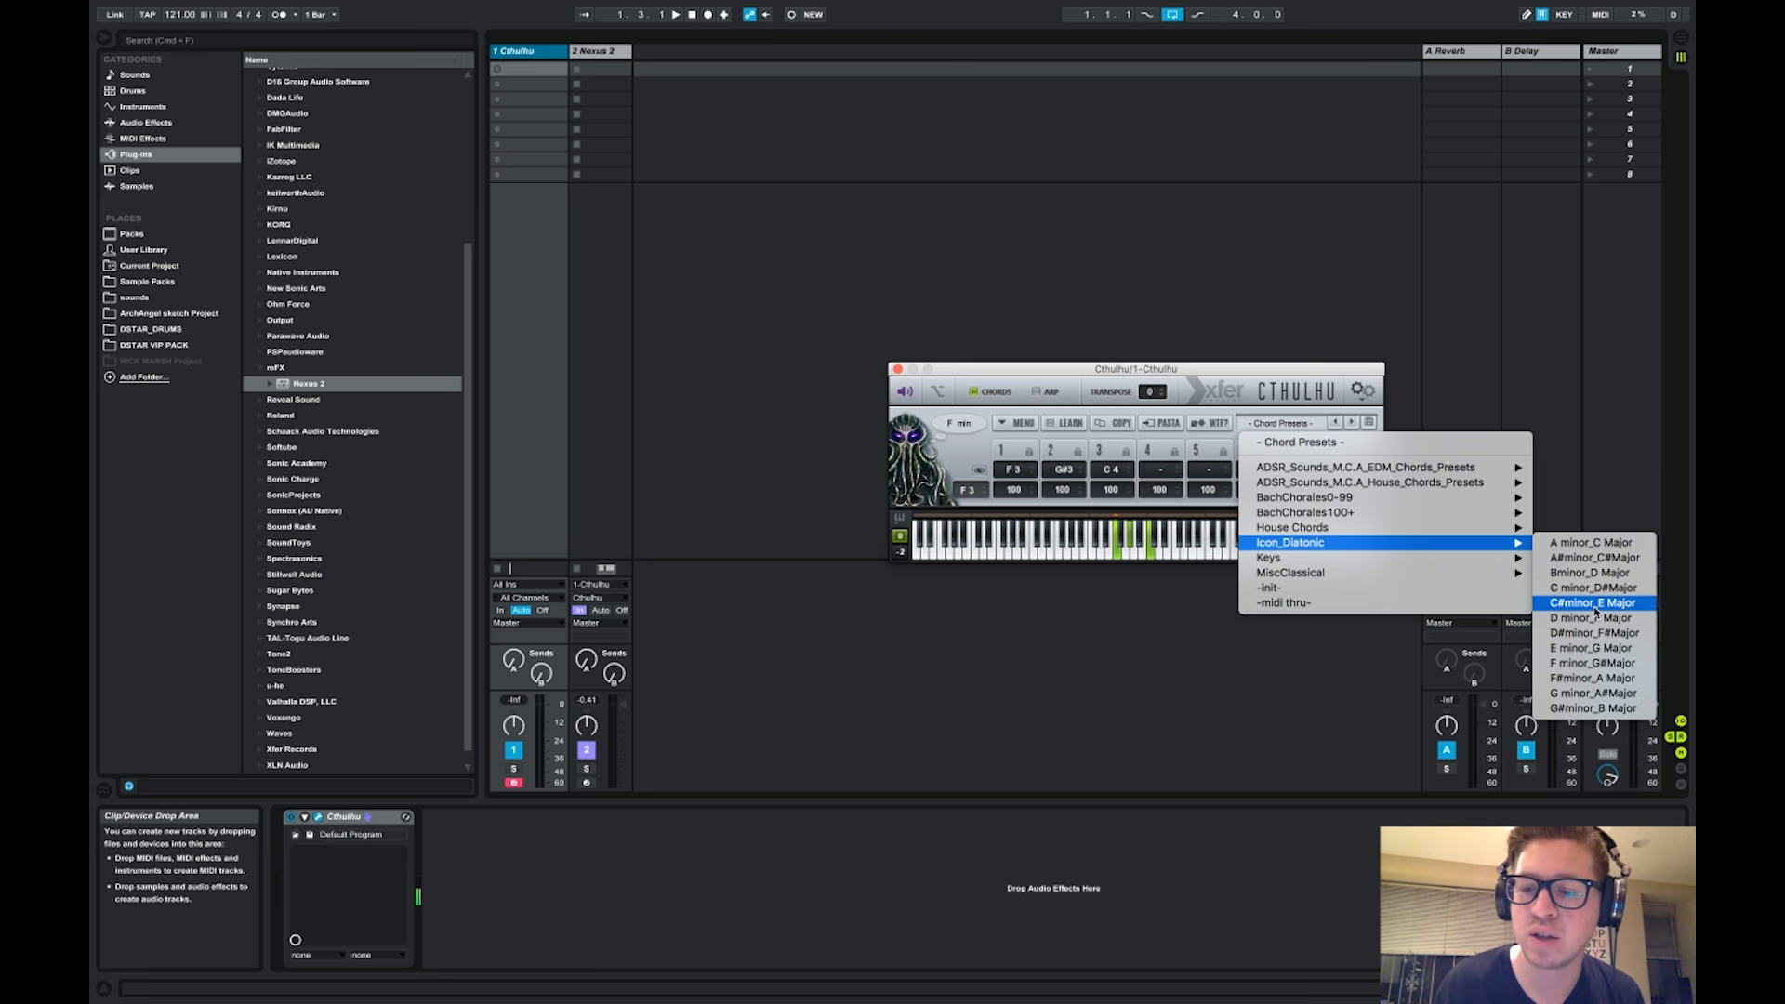
mouse_move(1379, 558)
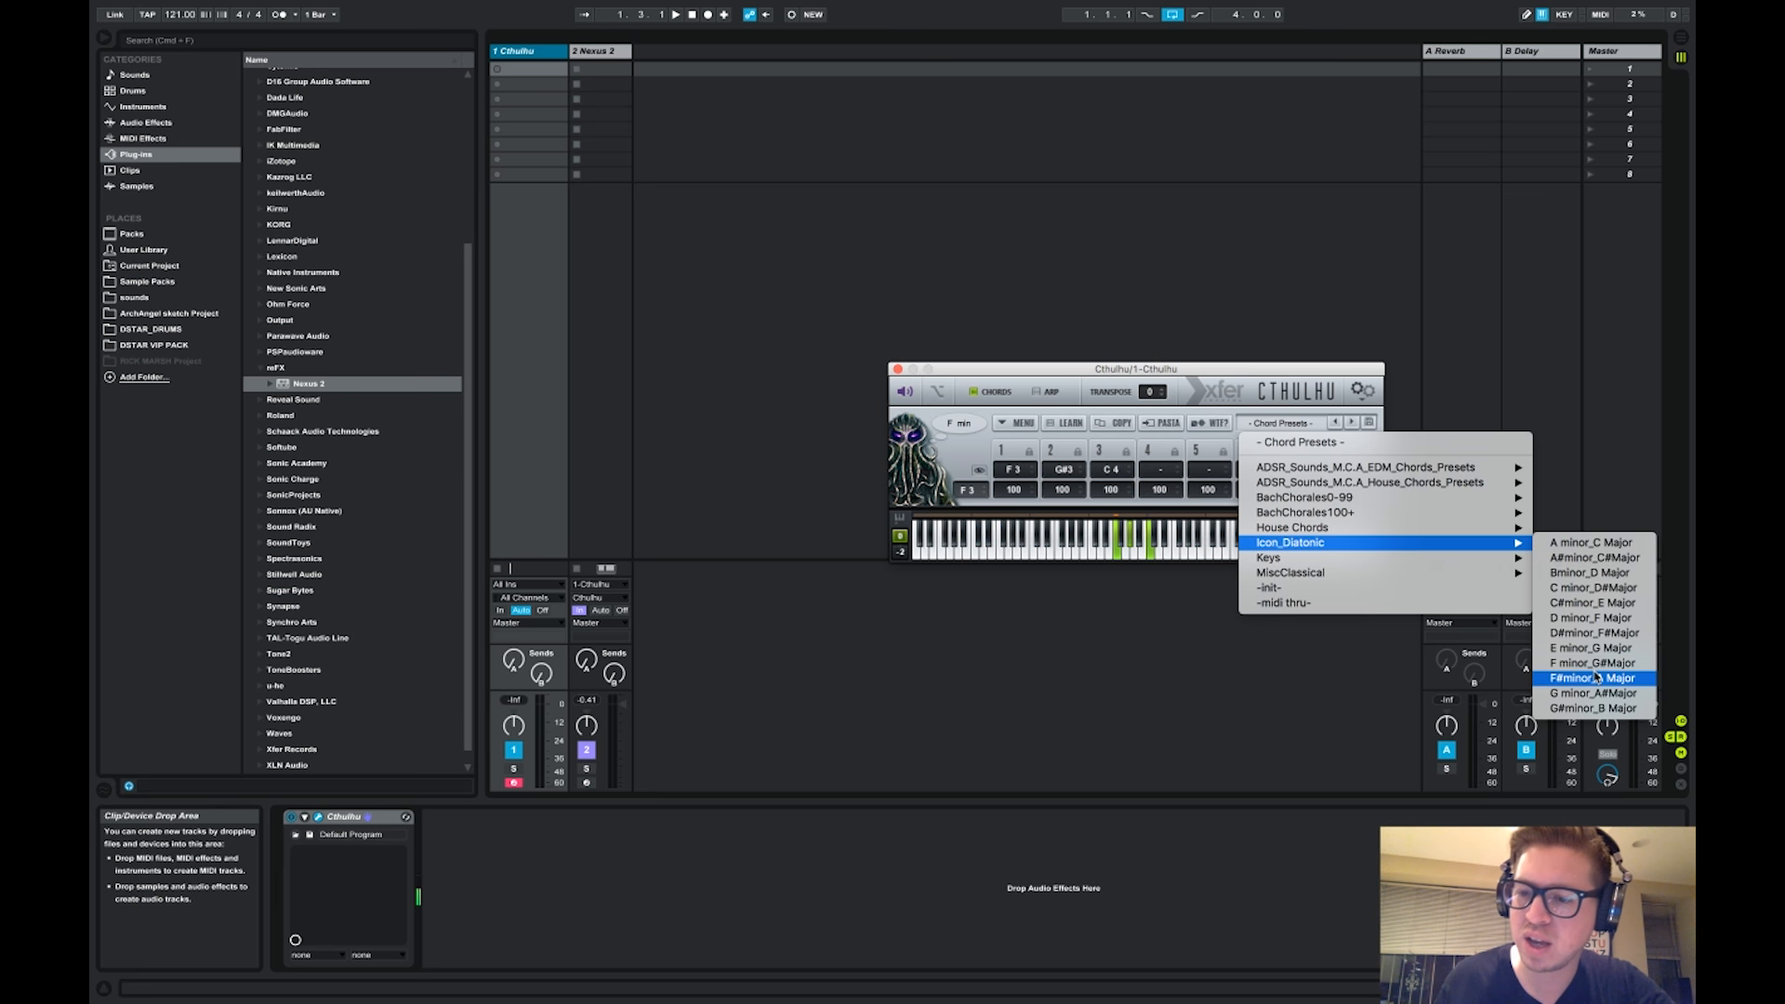
left_click(1570, 600)
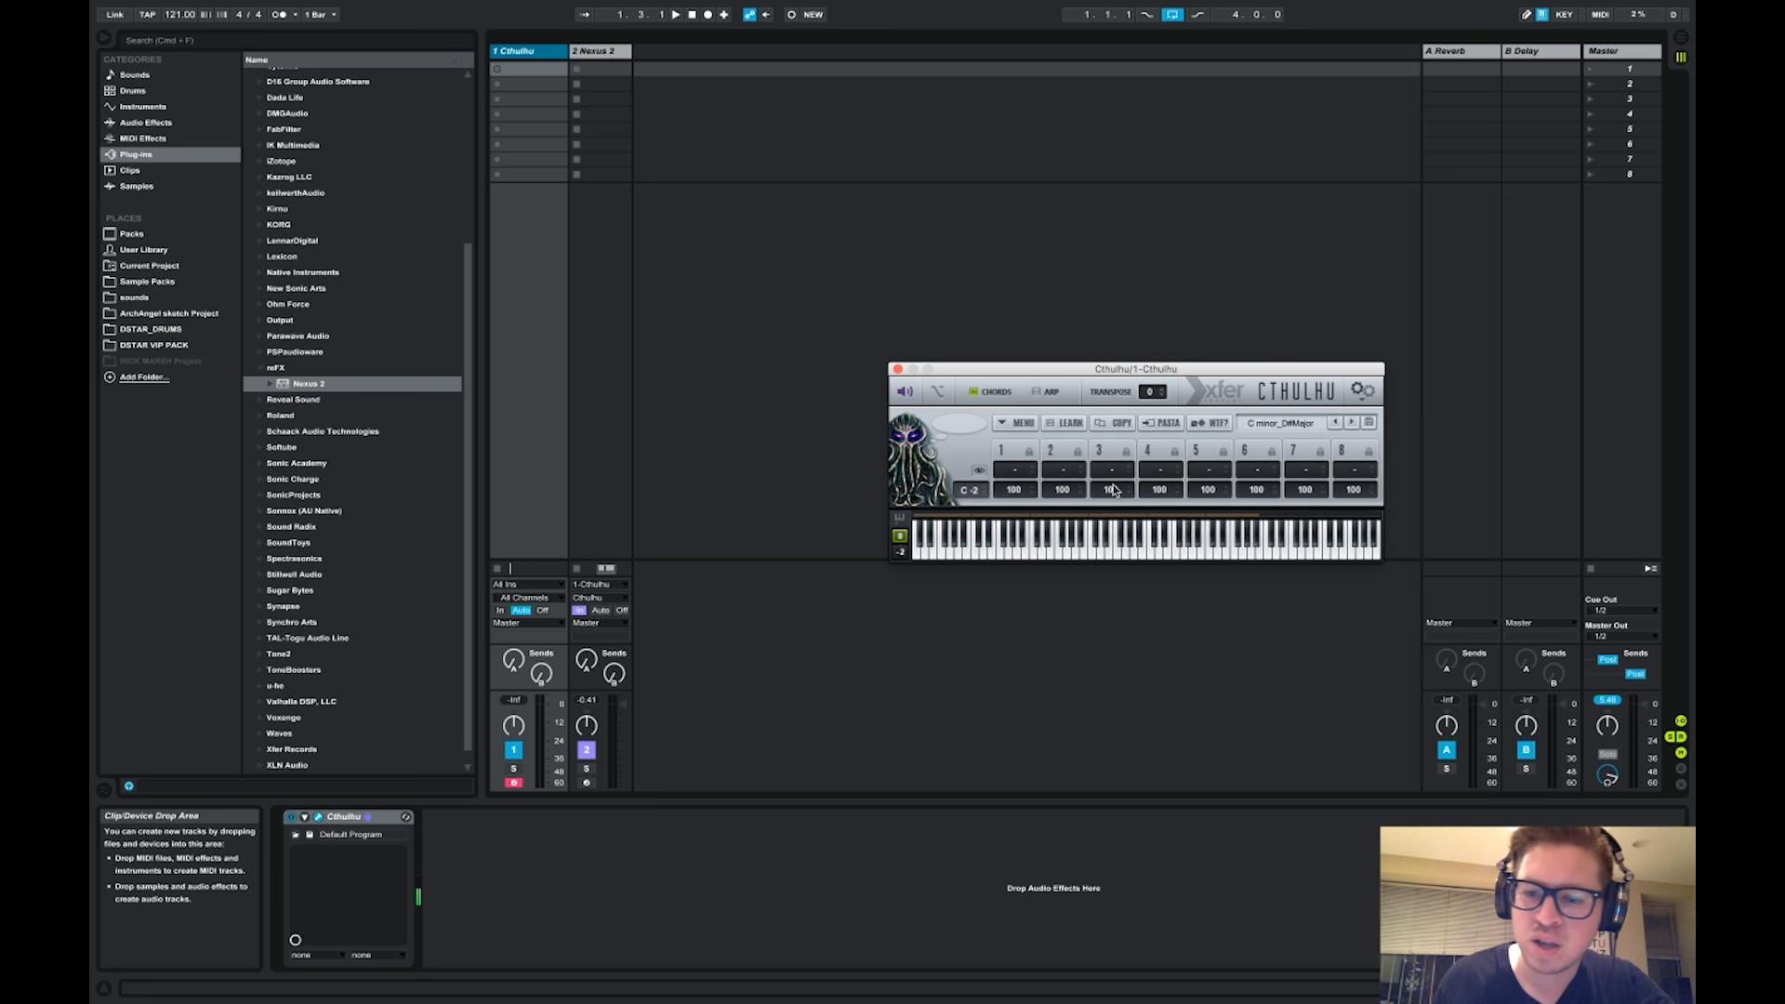
Play several notes across octaves to audition the chords of the C minor_D#Major preset
left_click(1098, 893)
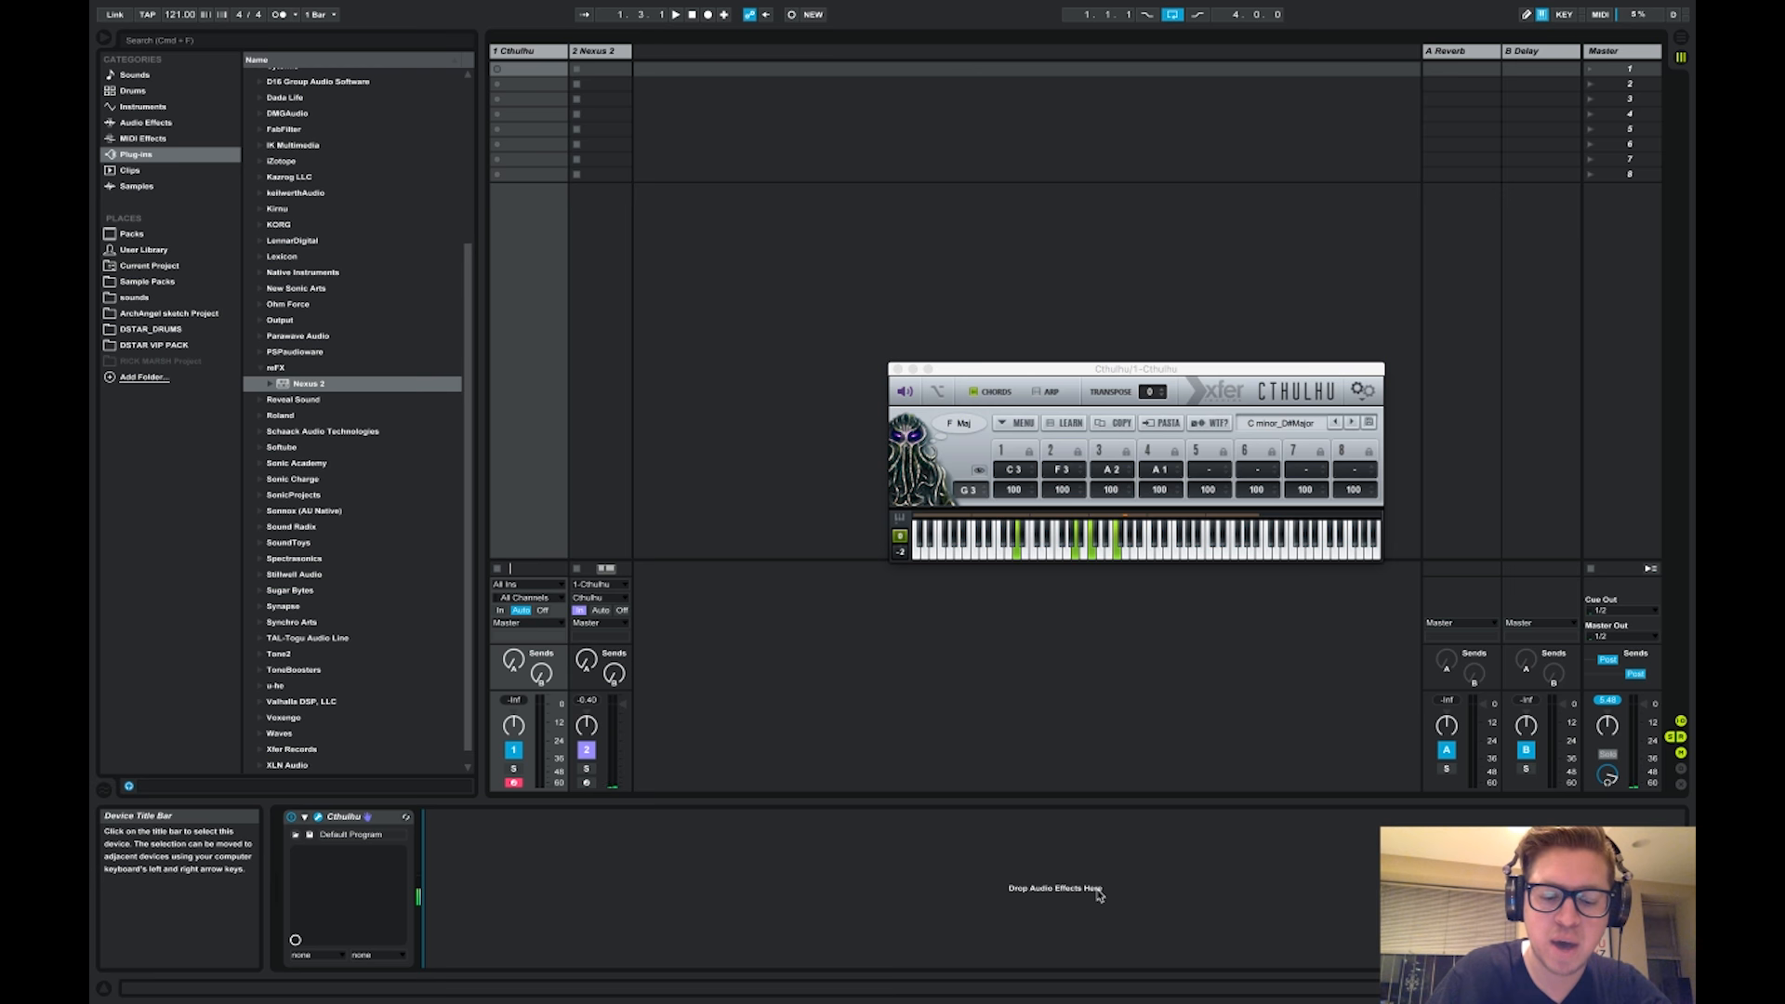
key("g")
key("a")
key("z")
key("s")
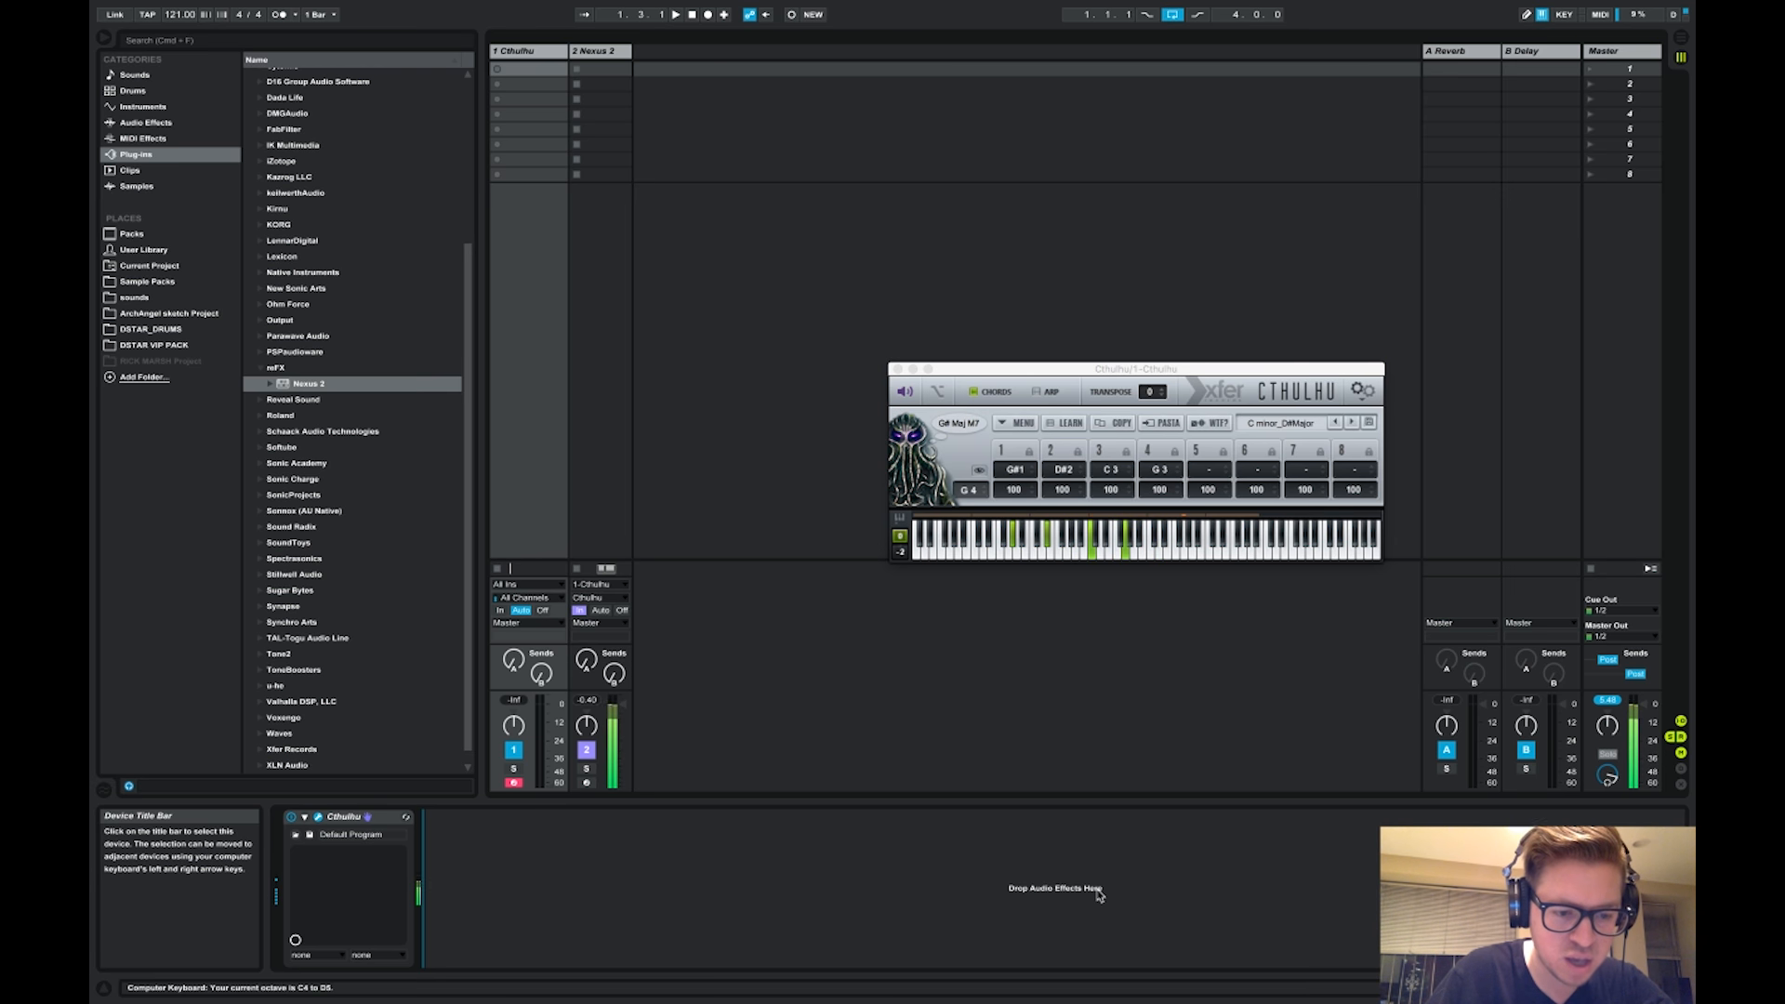
key("a")
key("g")
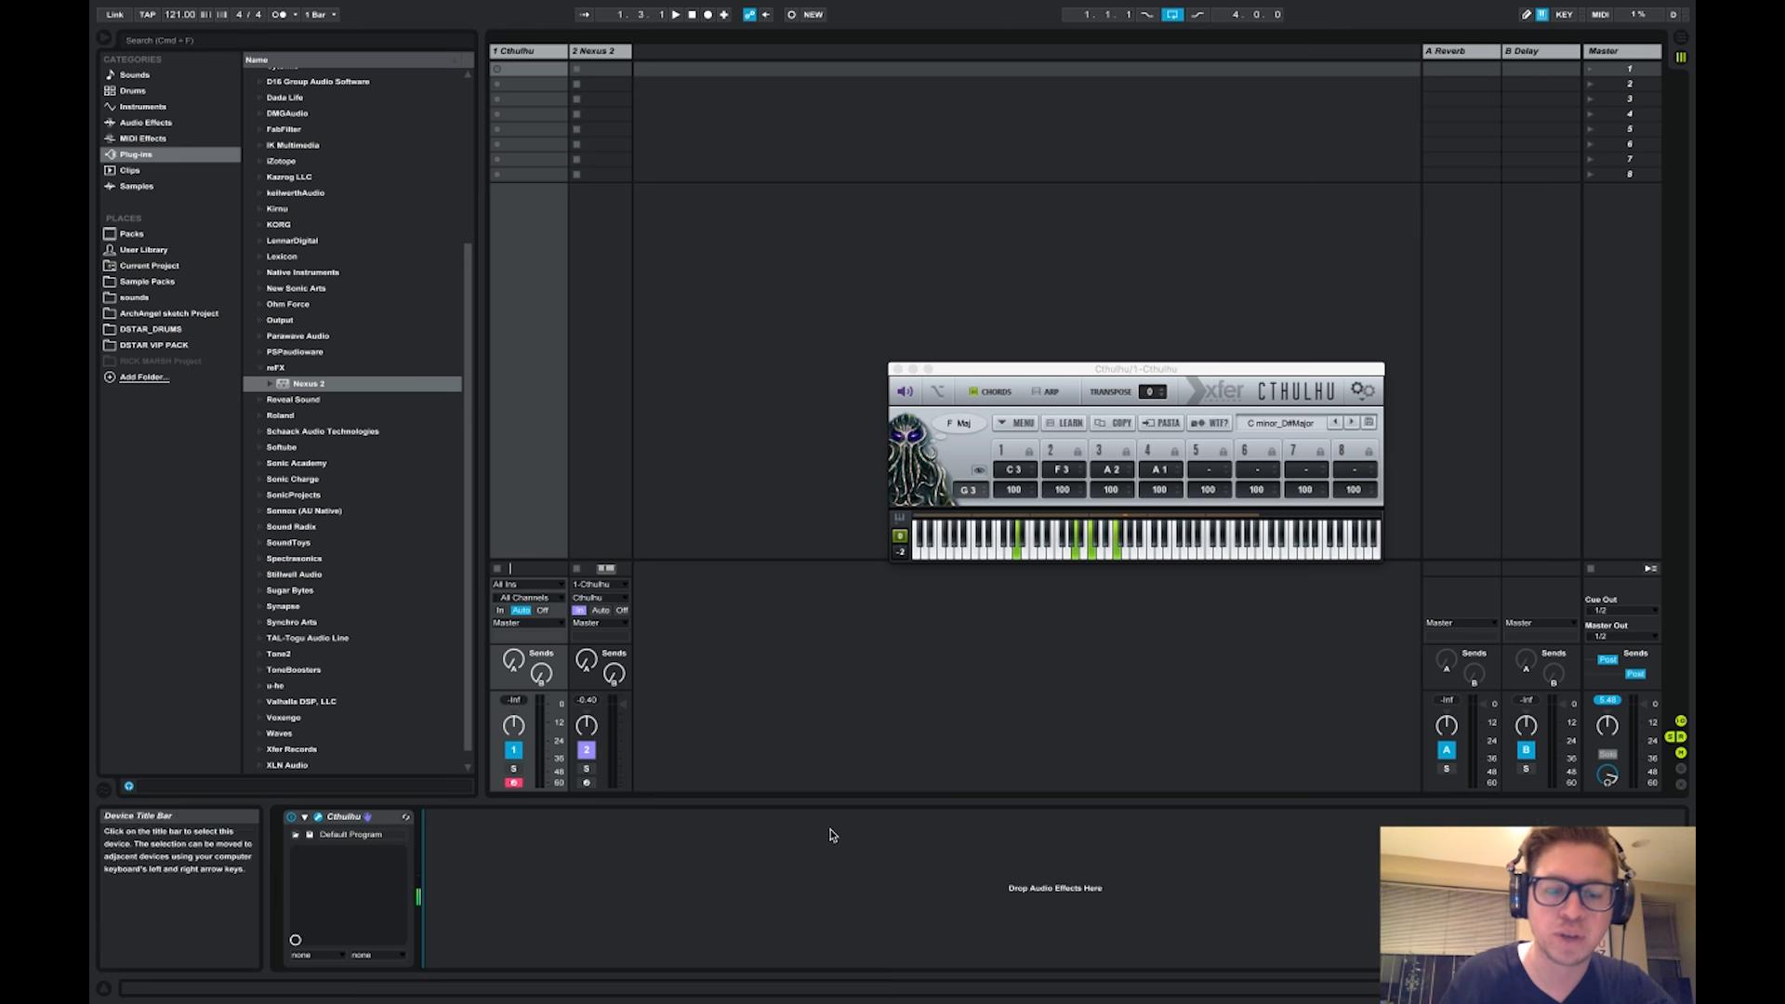
Switch to Arrangement View and play another preset chord in a lower octave
key("Tab")
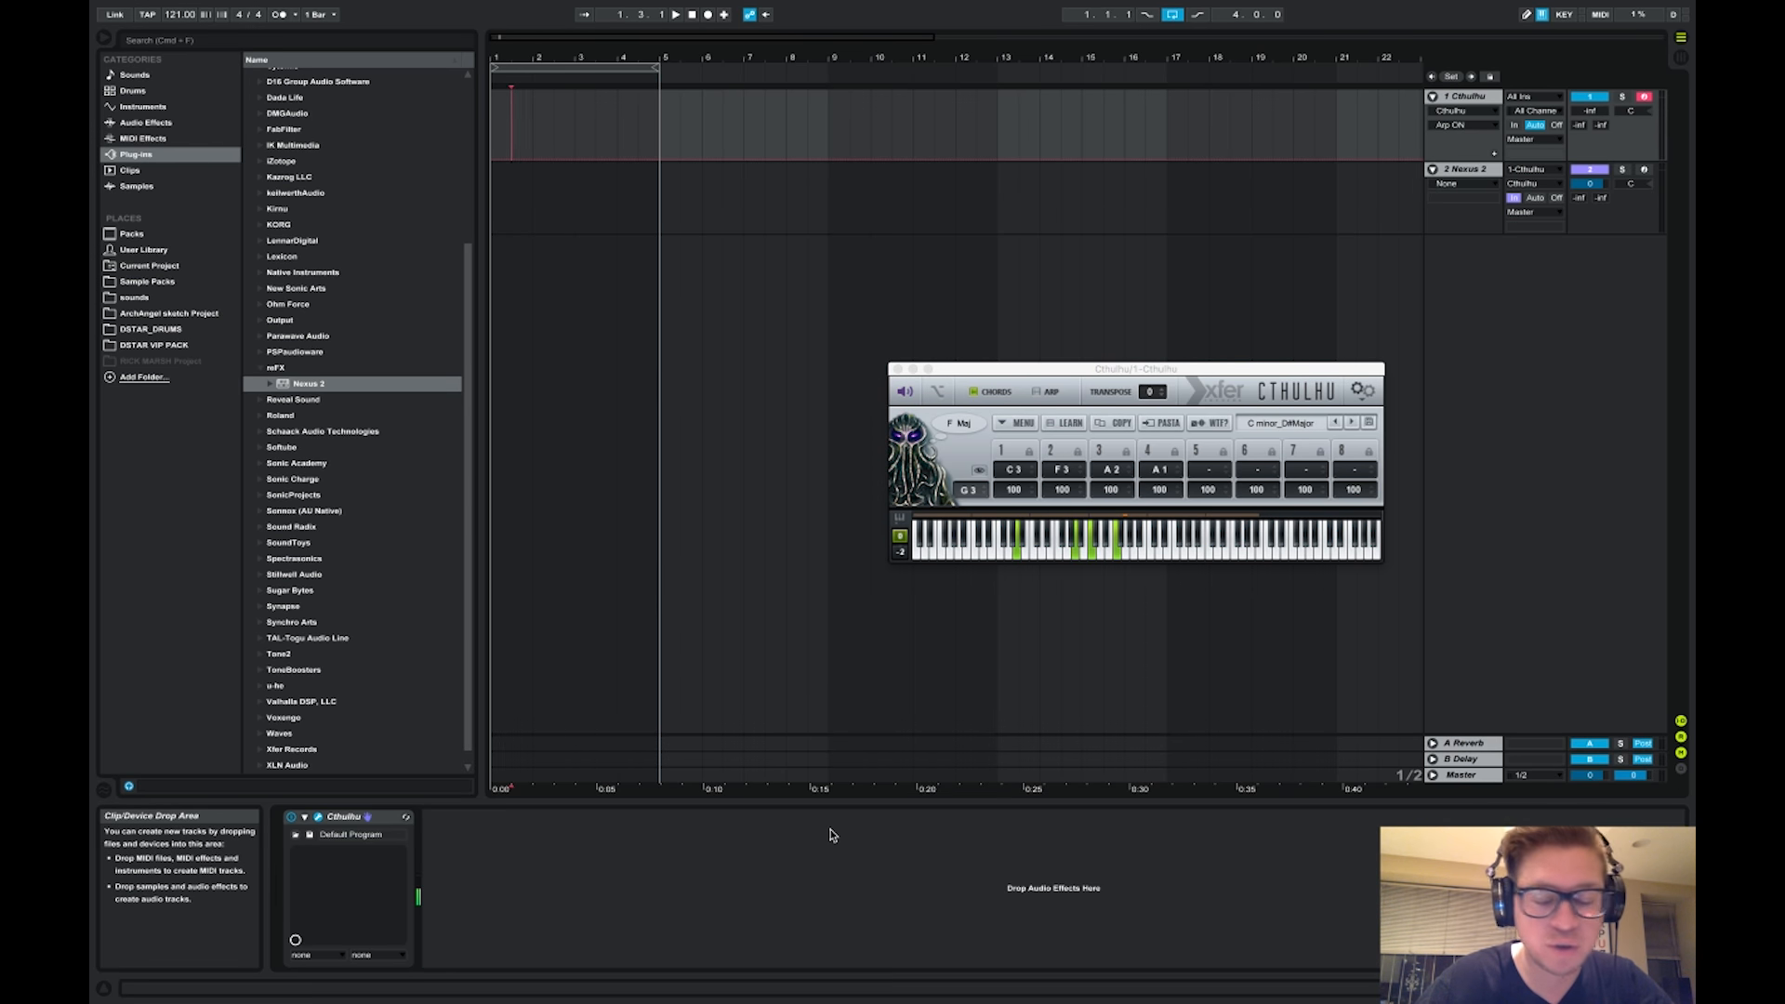
key("z")
key("a")
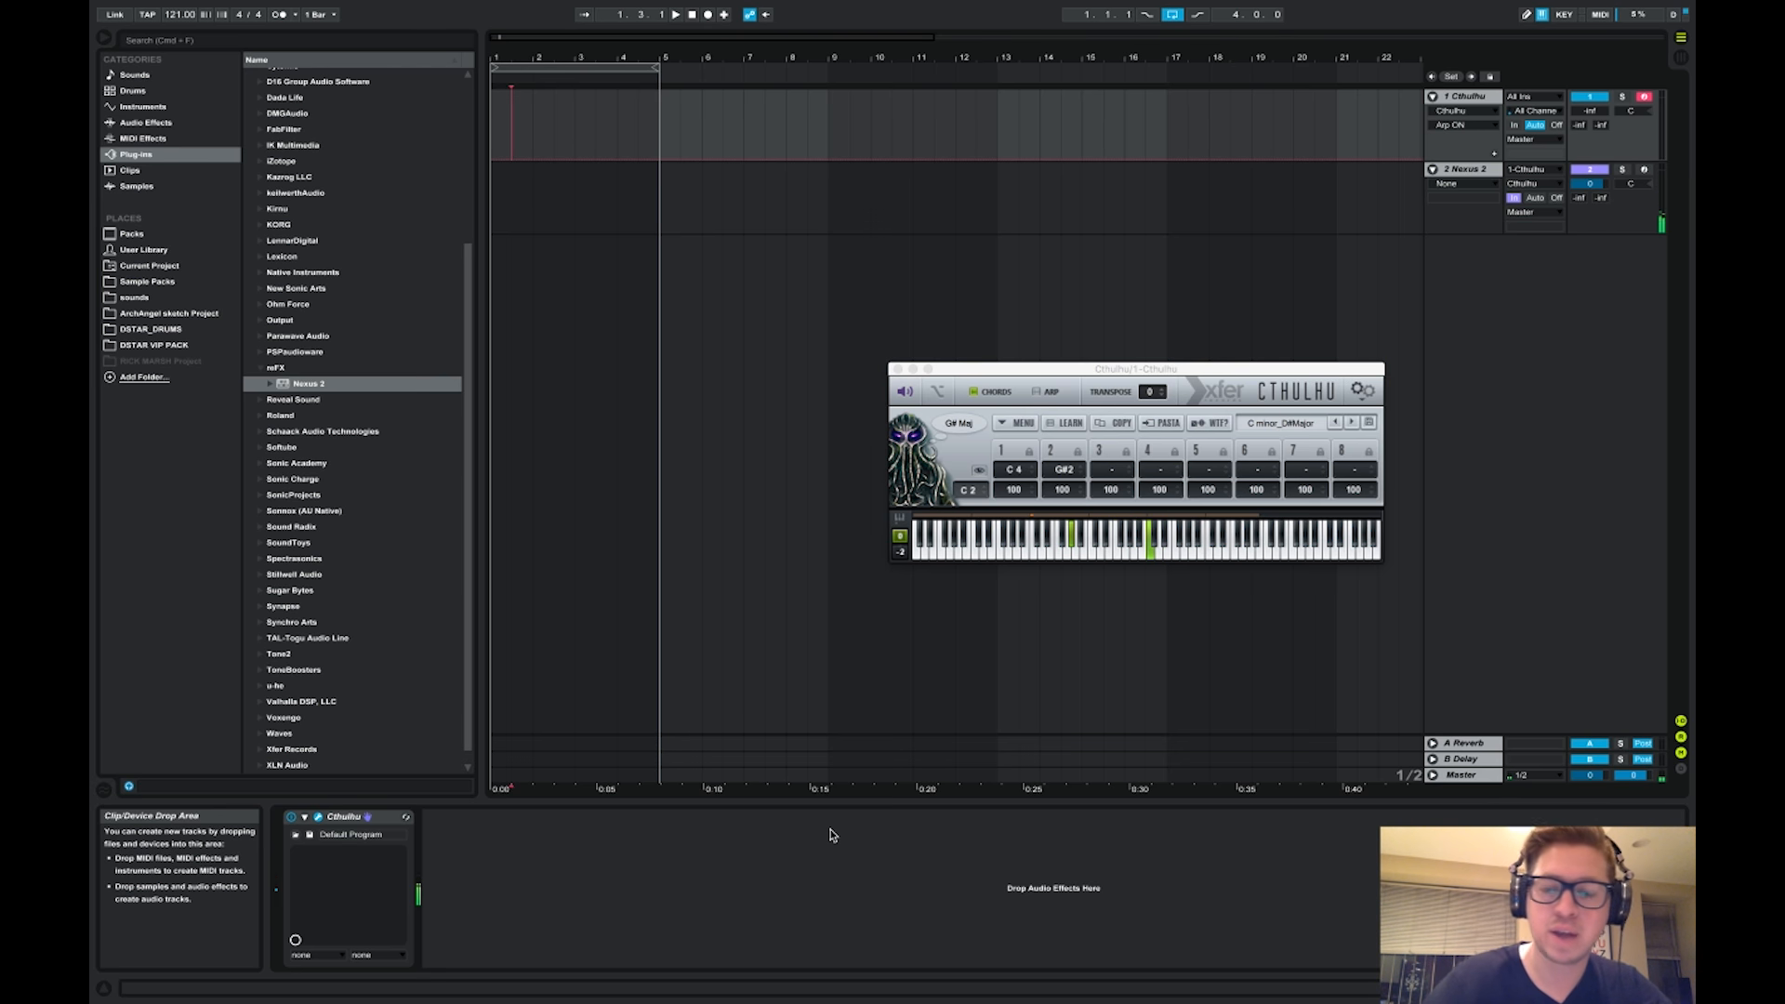
Check Cthulhu's preset list, keep C minor_D#Major, and play several of its chords in the C1 octave
left_click(1287, 426)
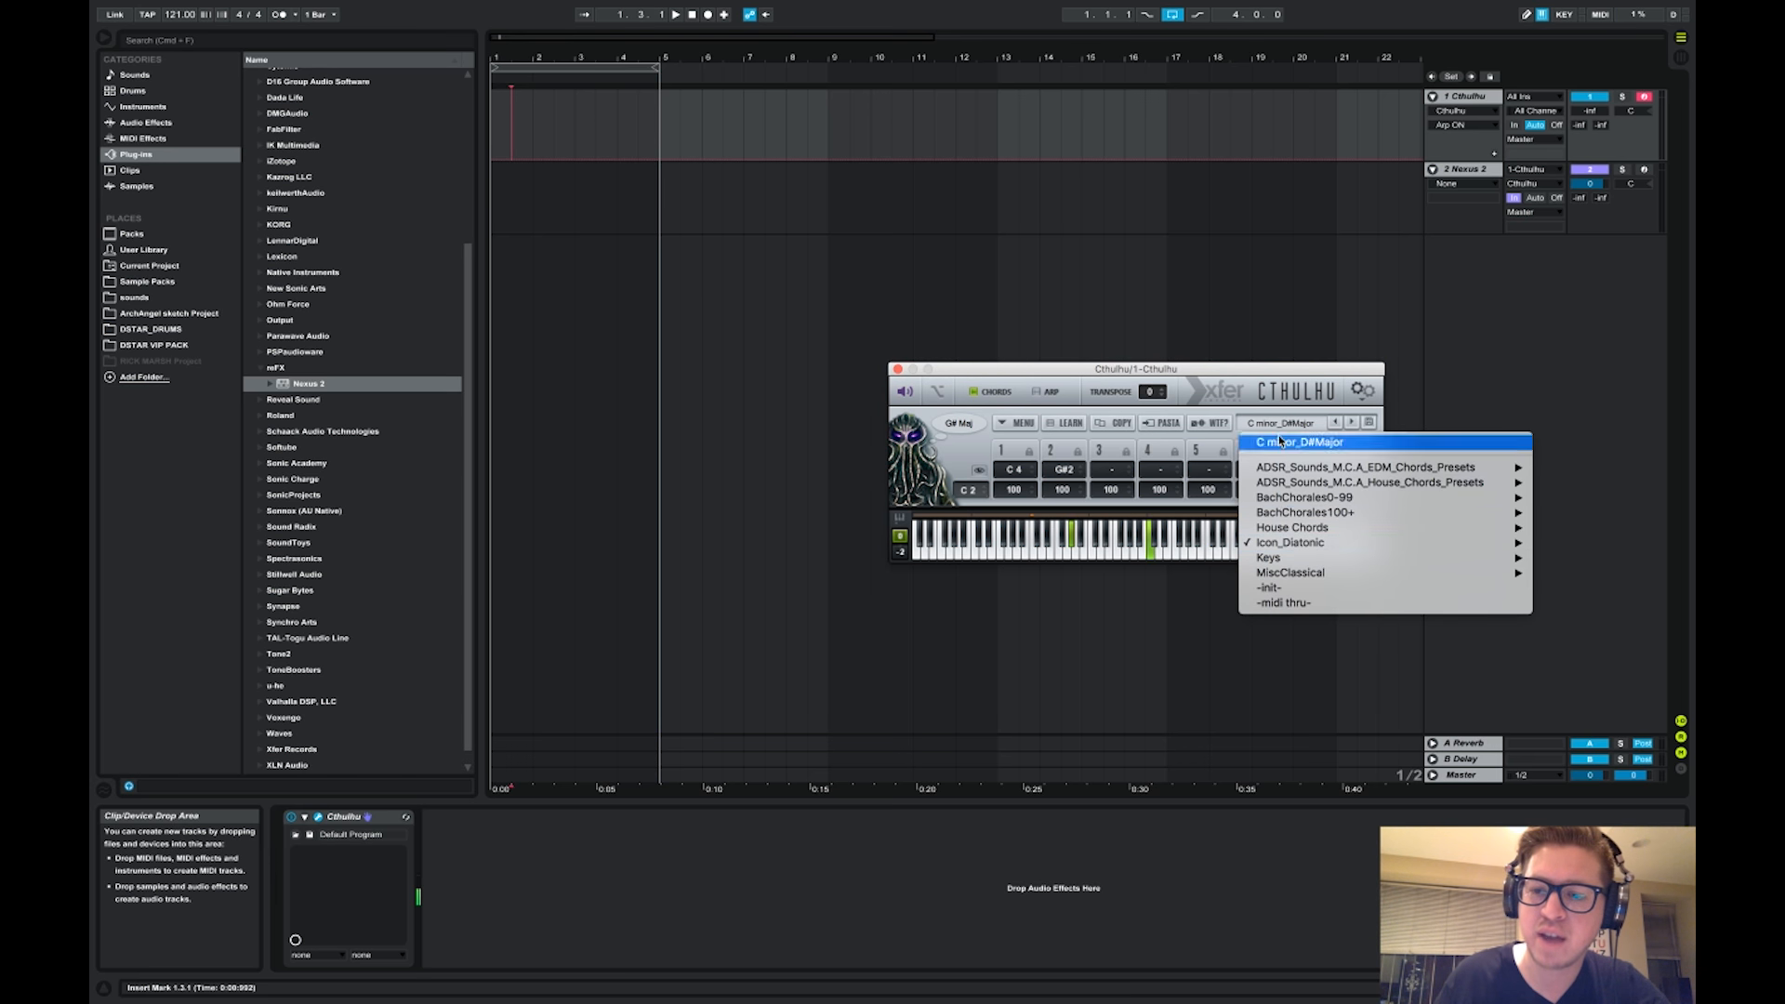
left_click(1275, 411)
key("s")
key("a")
key("z")
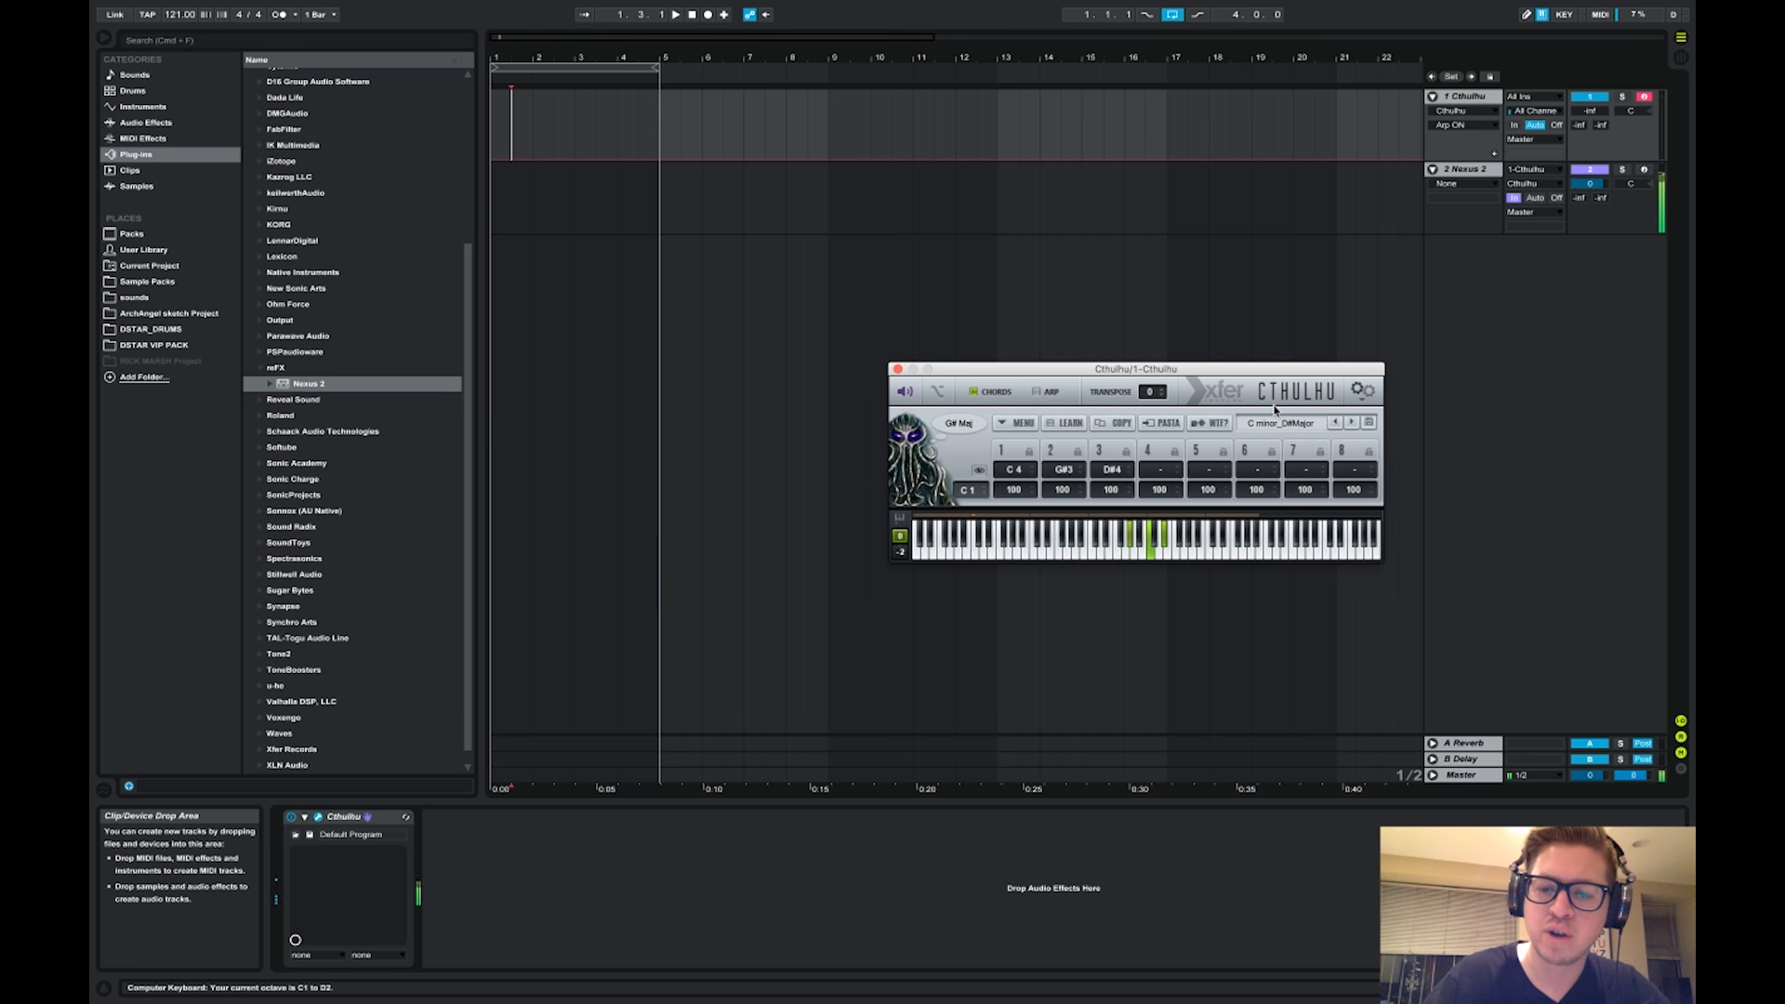
key("j")
key("u")
key("h")
key("g")
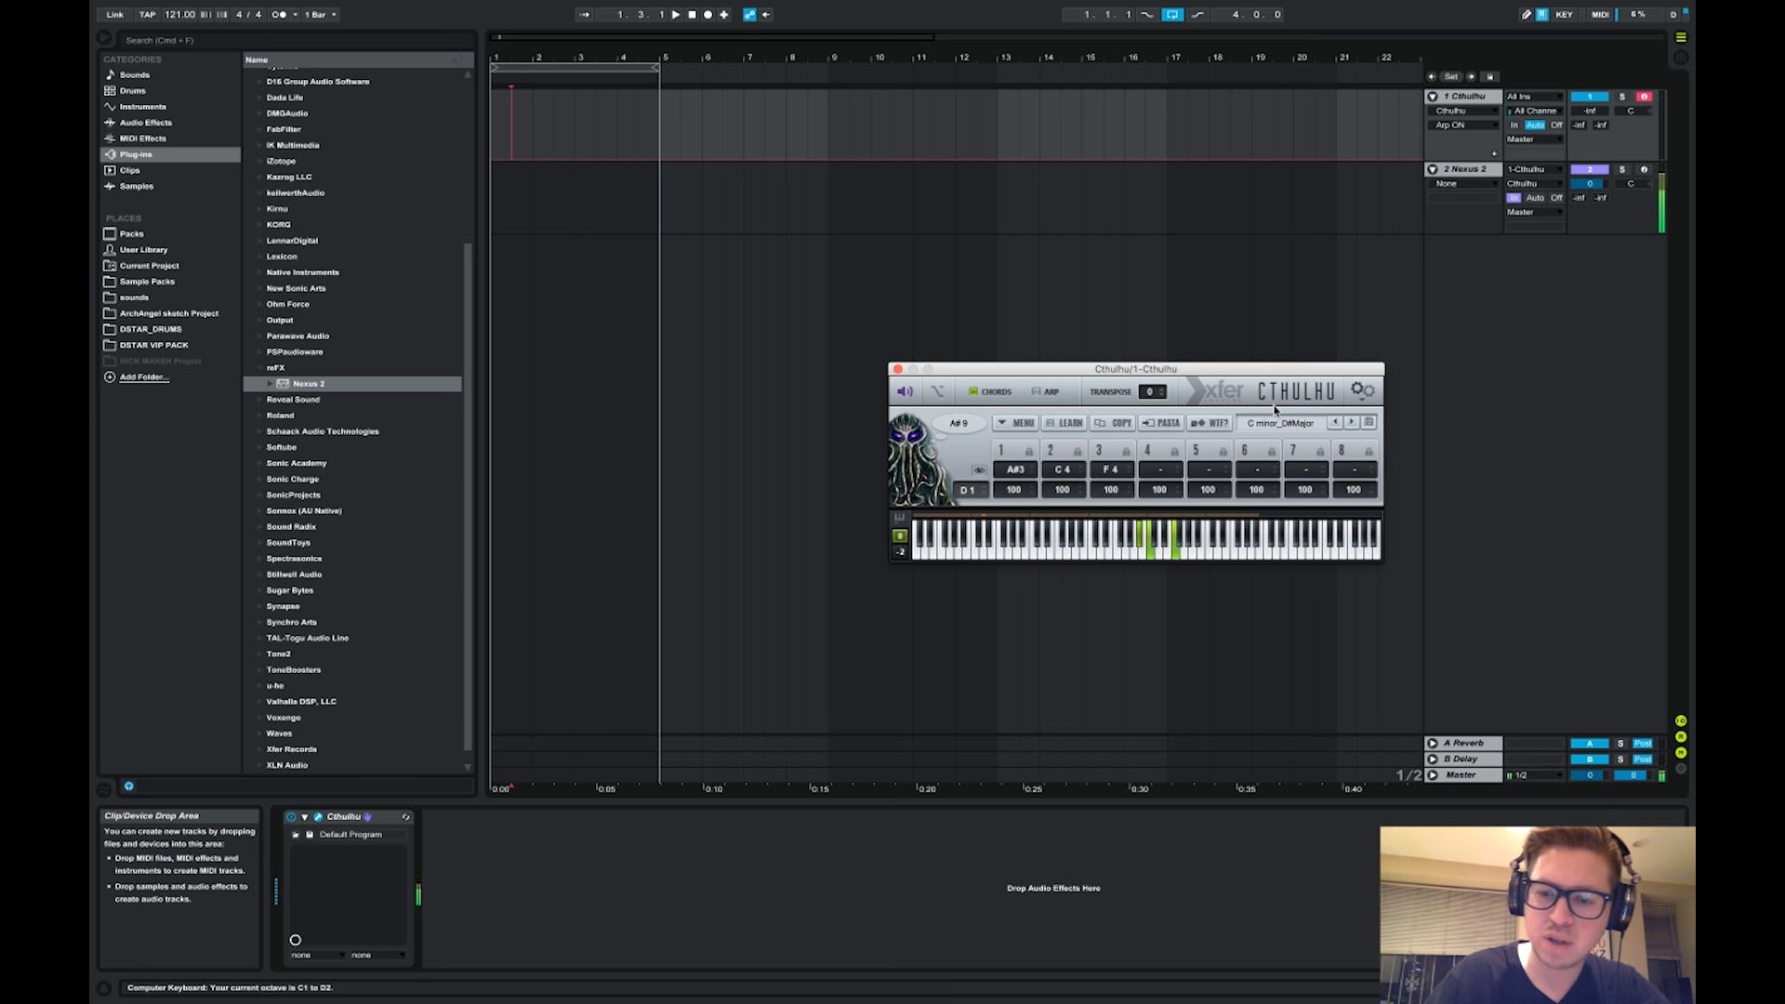
key("f")
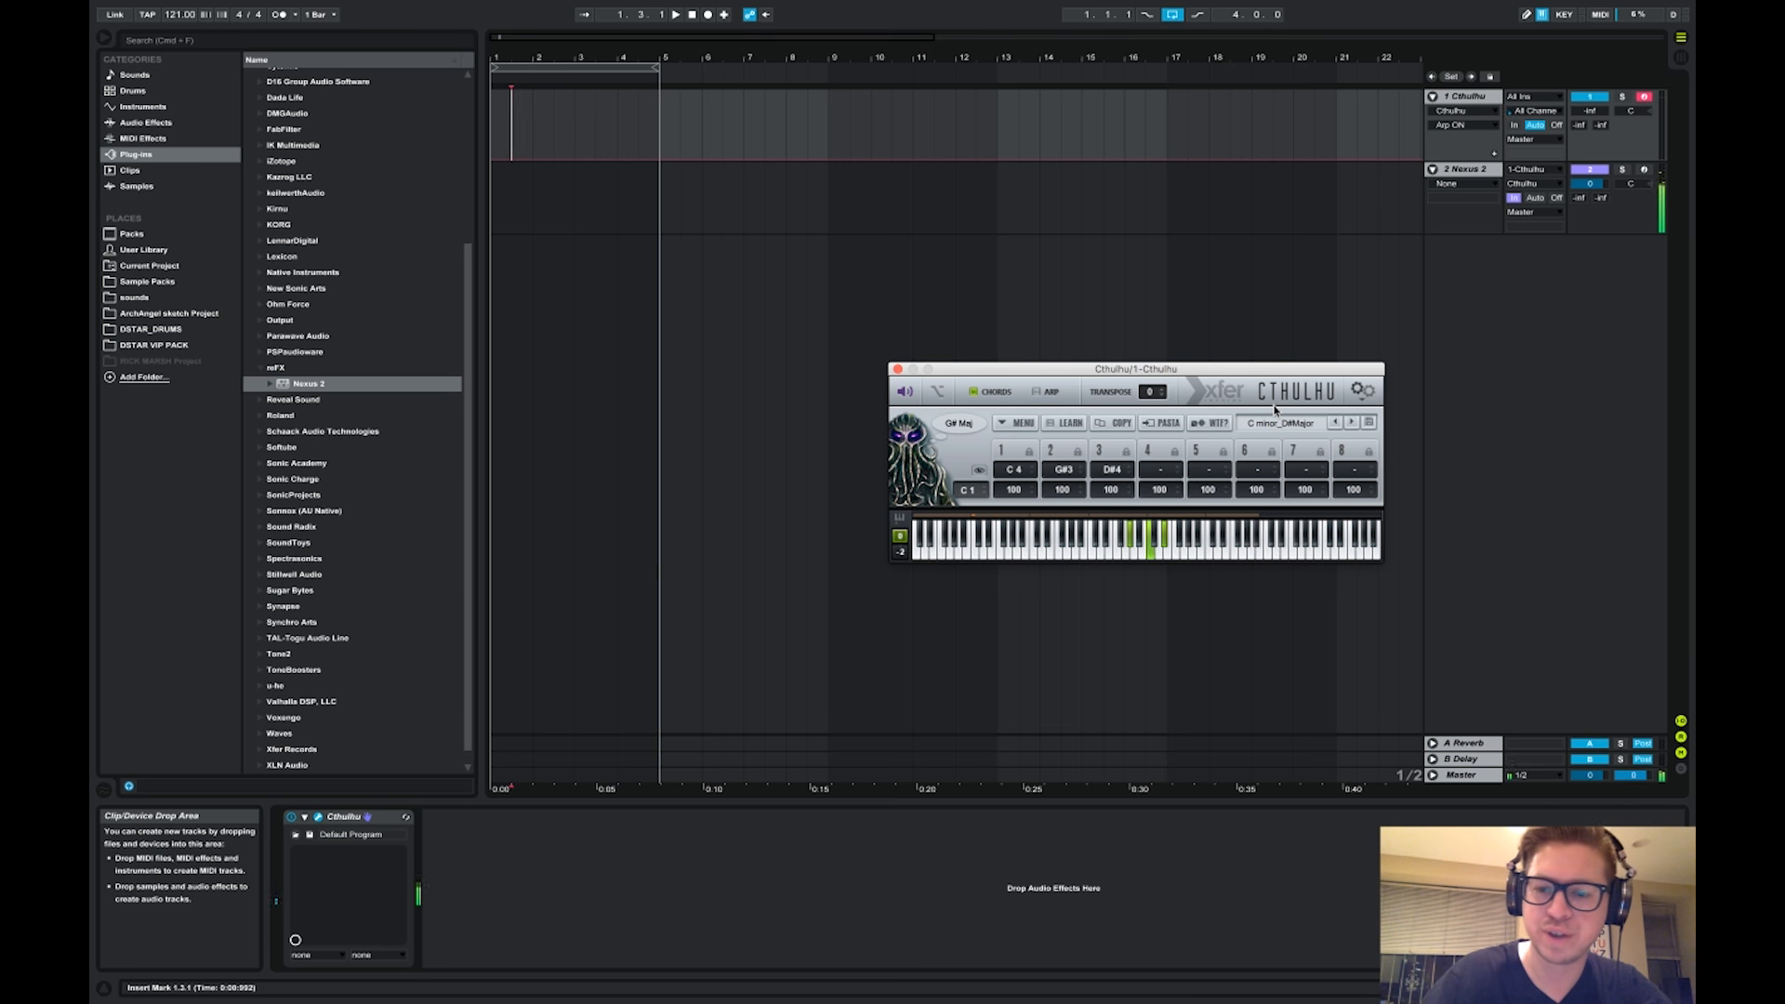
Audition more C minor_D#Major chords while moving the keyboard octave from the lowest notes up to C4
key("z")
key("a")
key("x")
key("x")
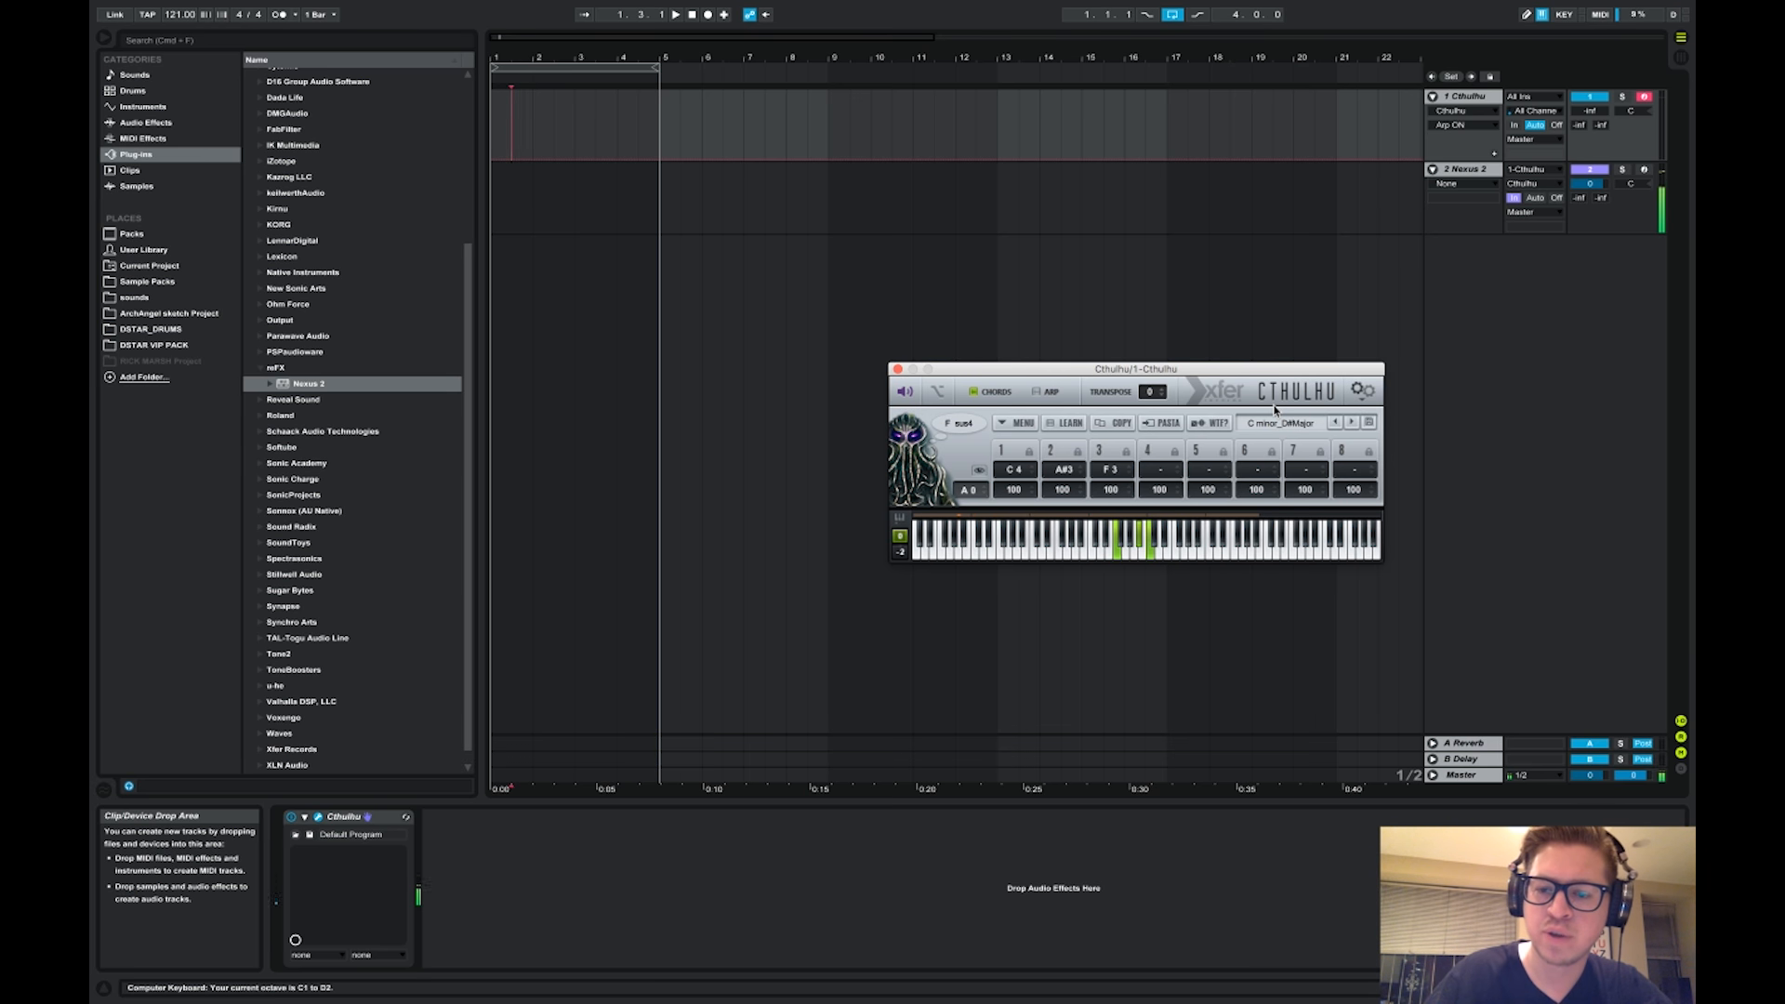
key("s")
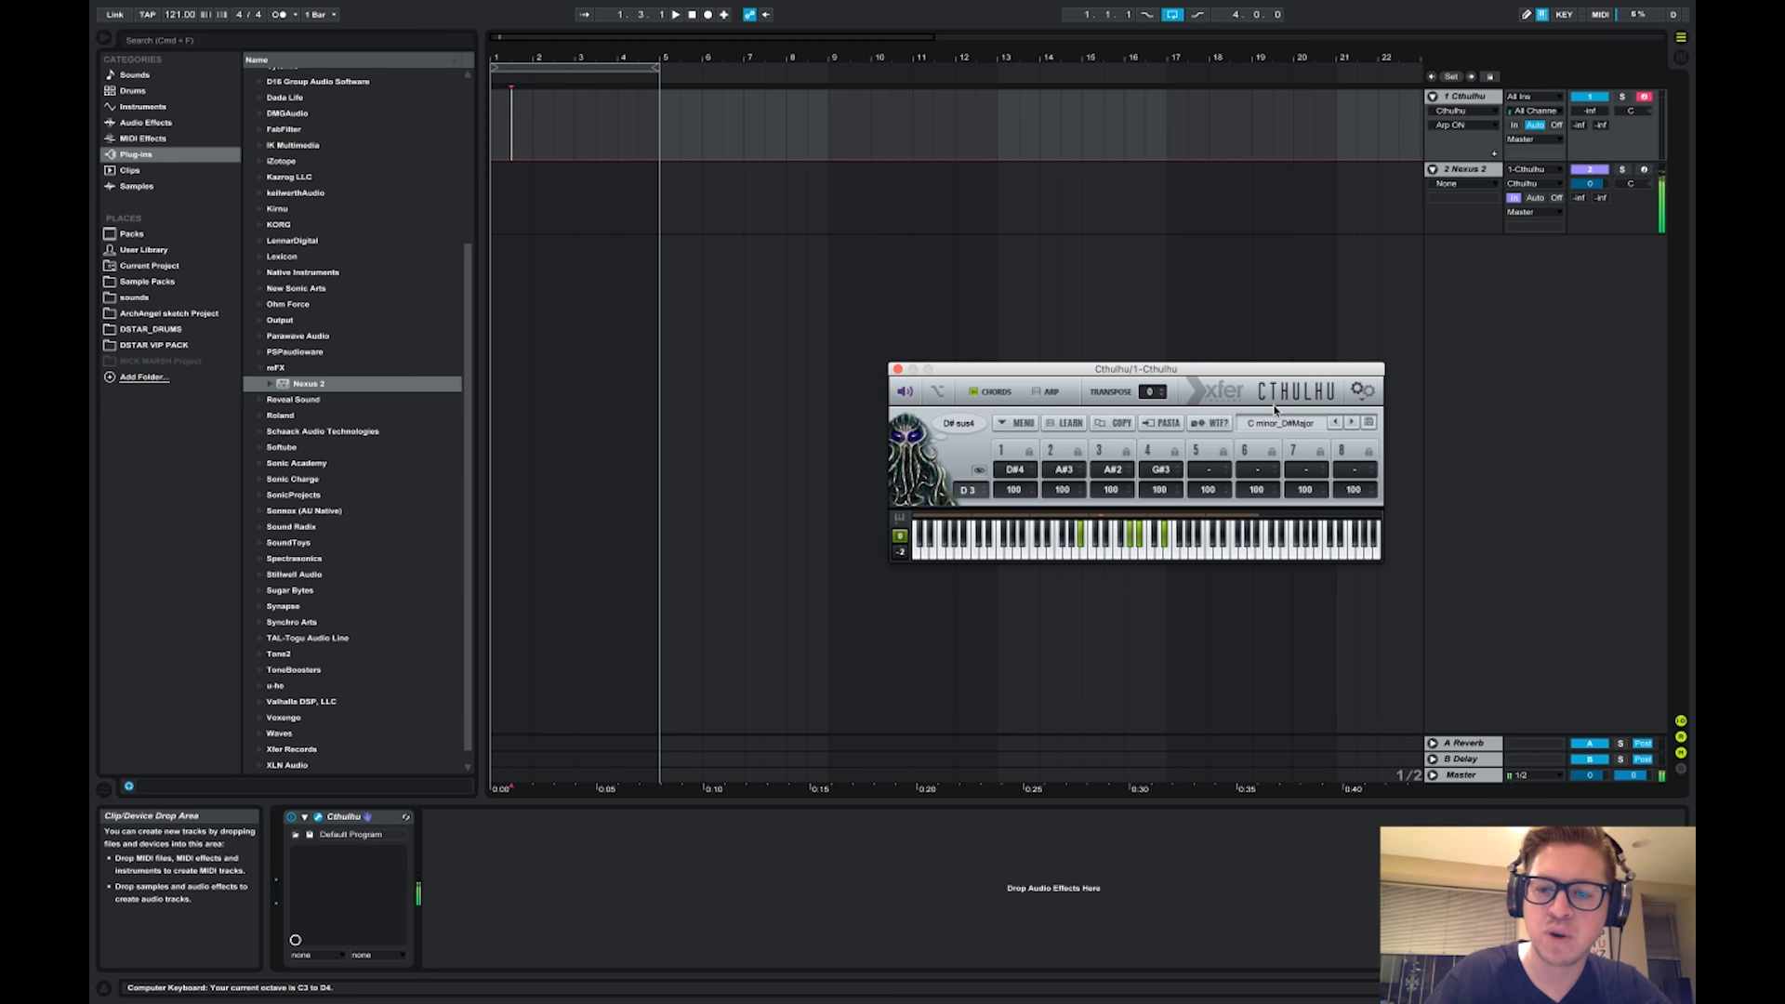
key("x")
key("j")
key("k")
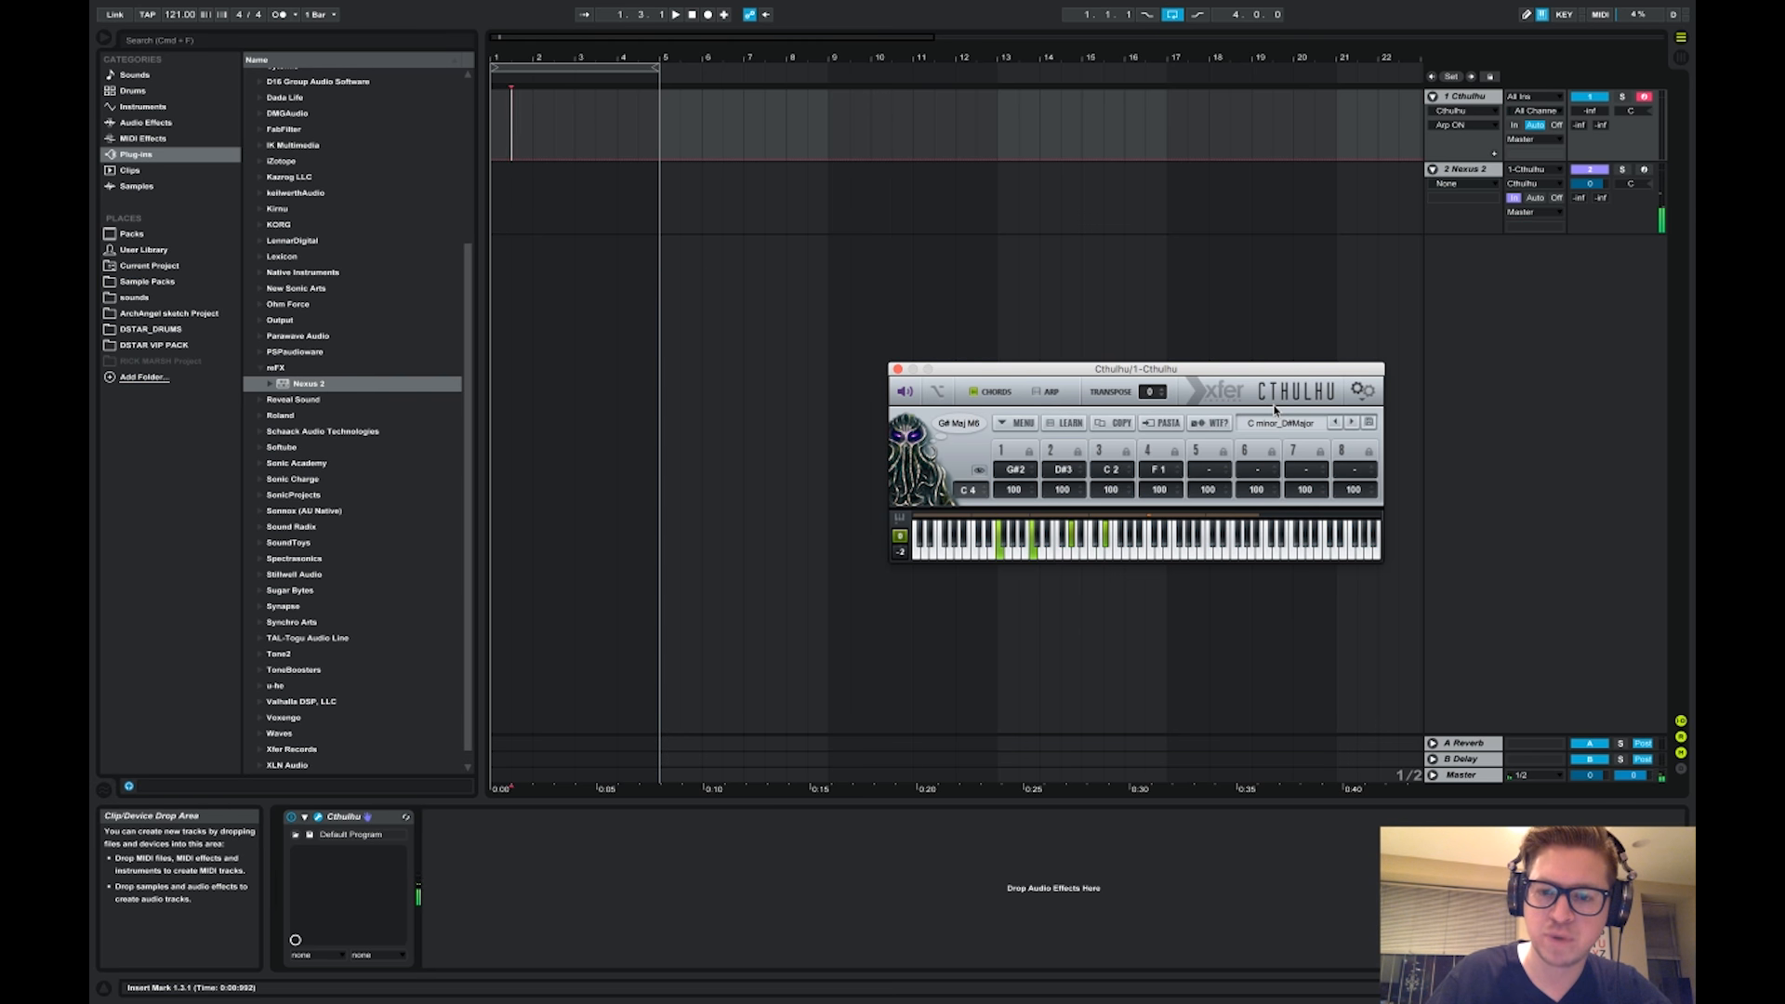
key("x")
key("s")
key("d")
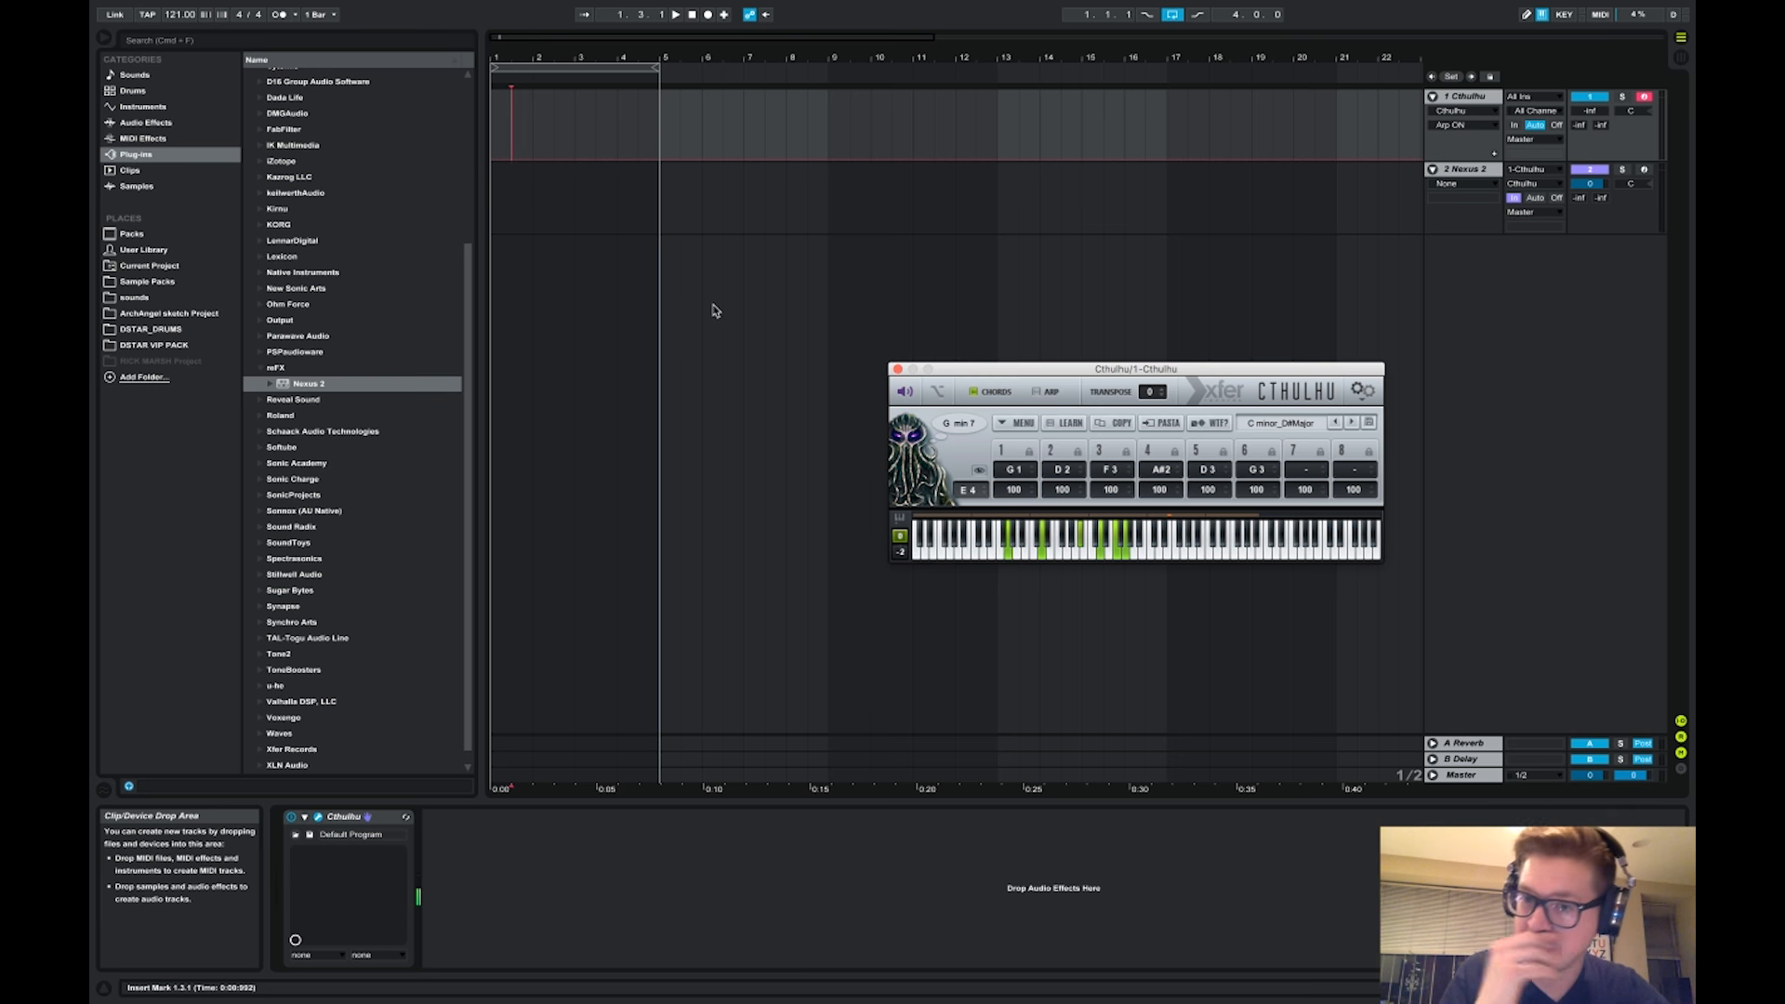
Place the insert marker at 1.1.1 on the Cthulhu track and try out a chord progression using notes C4 to F4
left_click(508, 132)
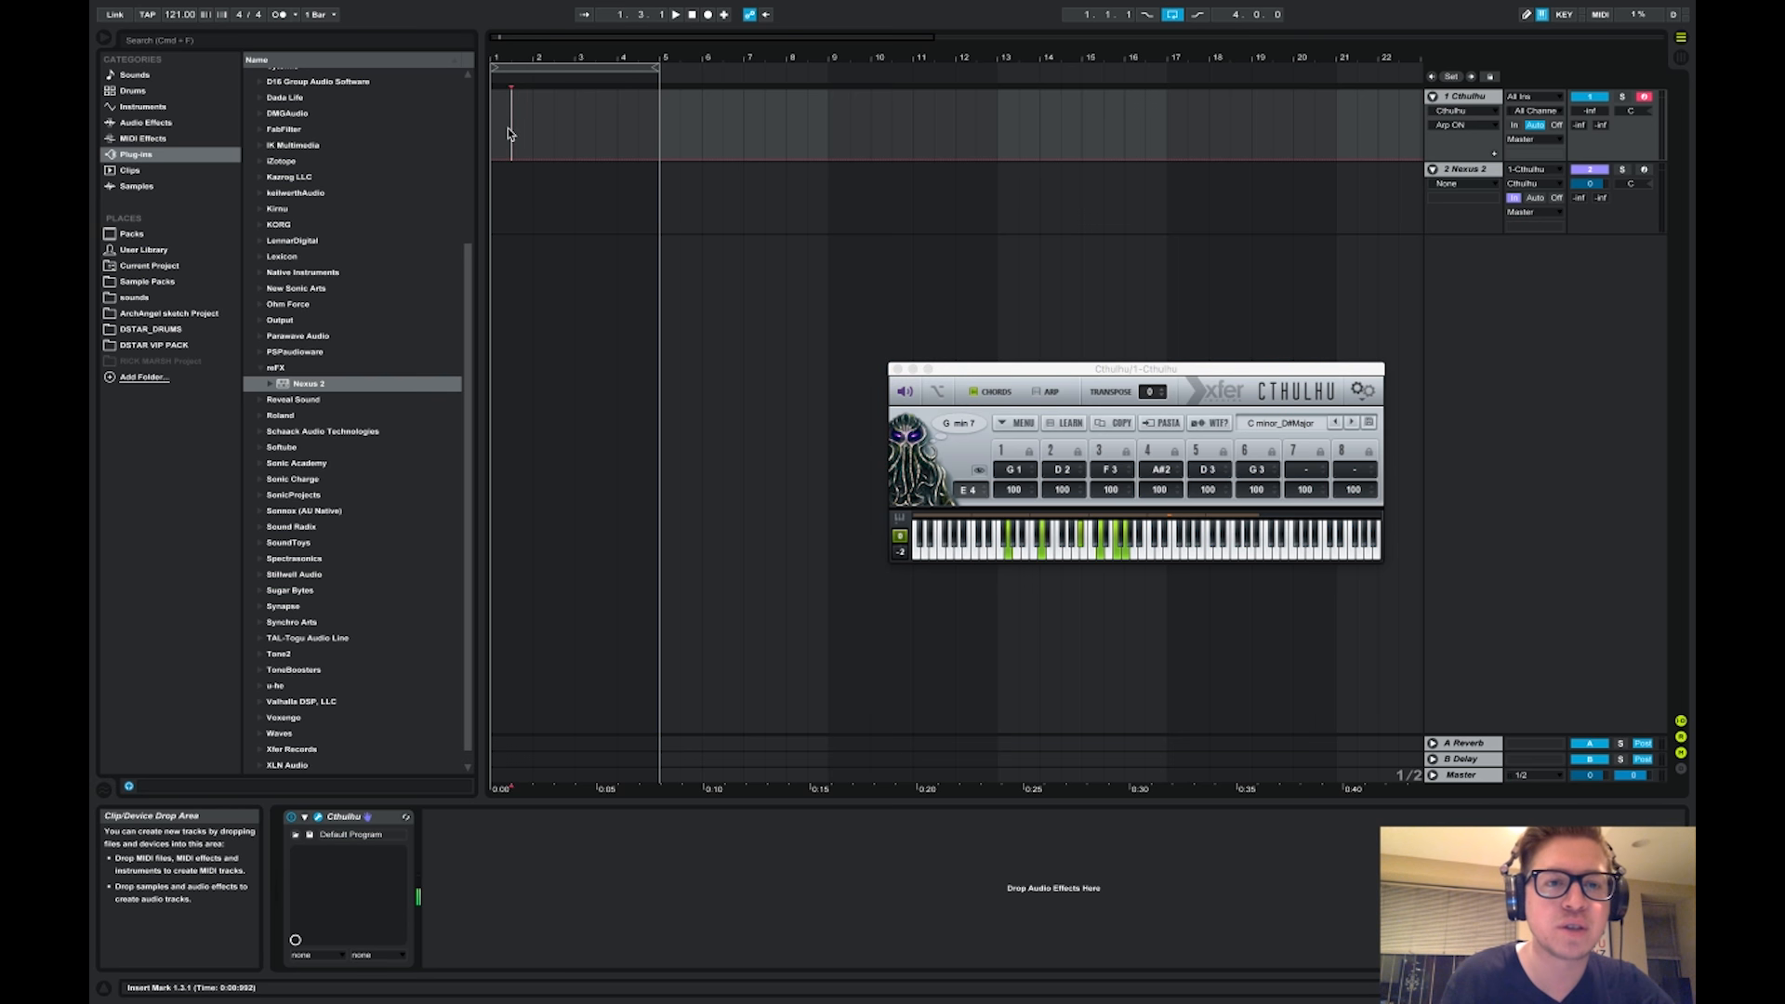
key("h")
key("d")
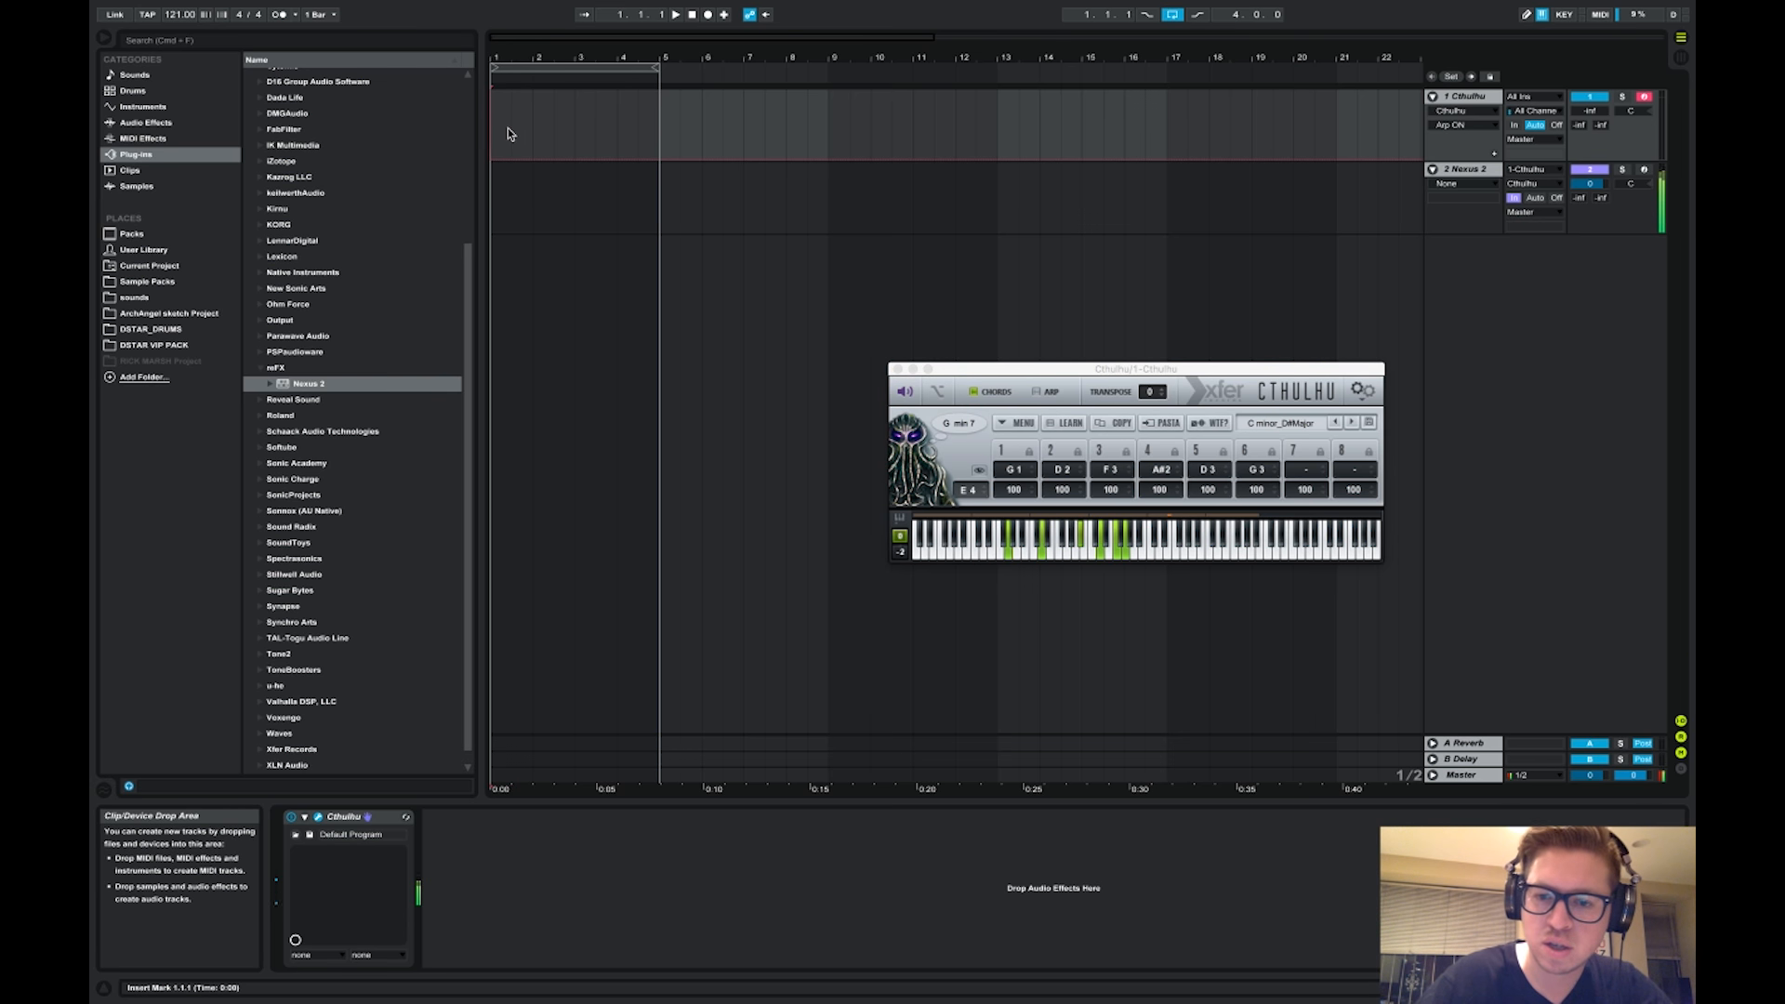
key("a")
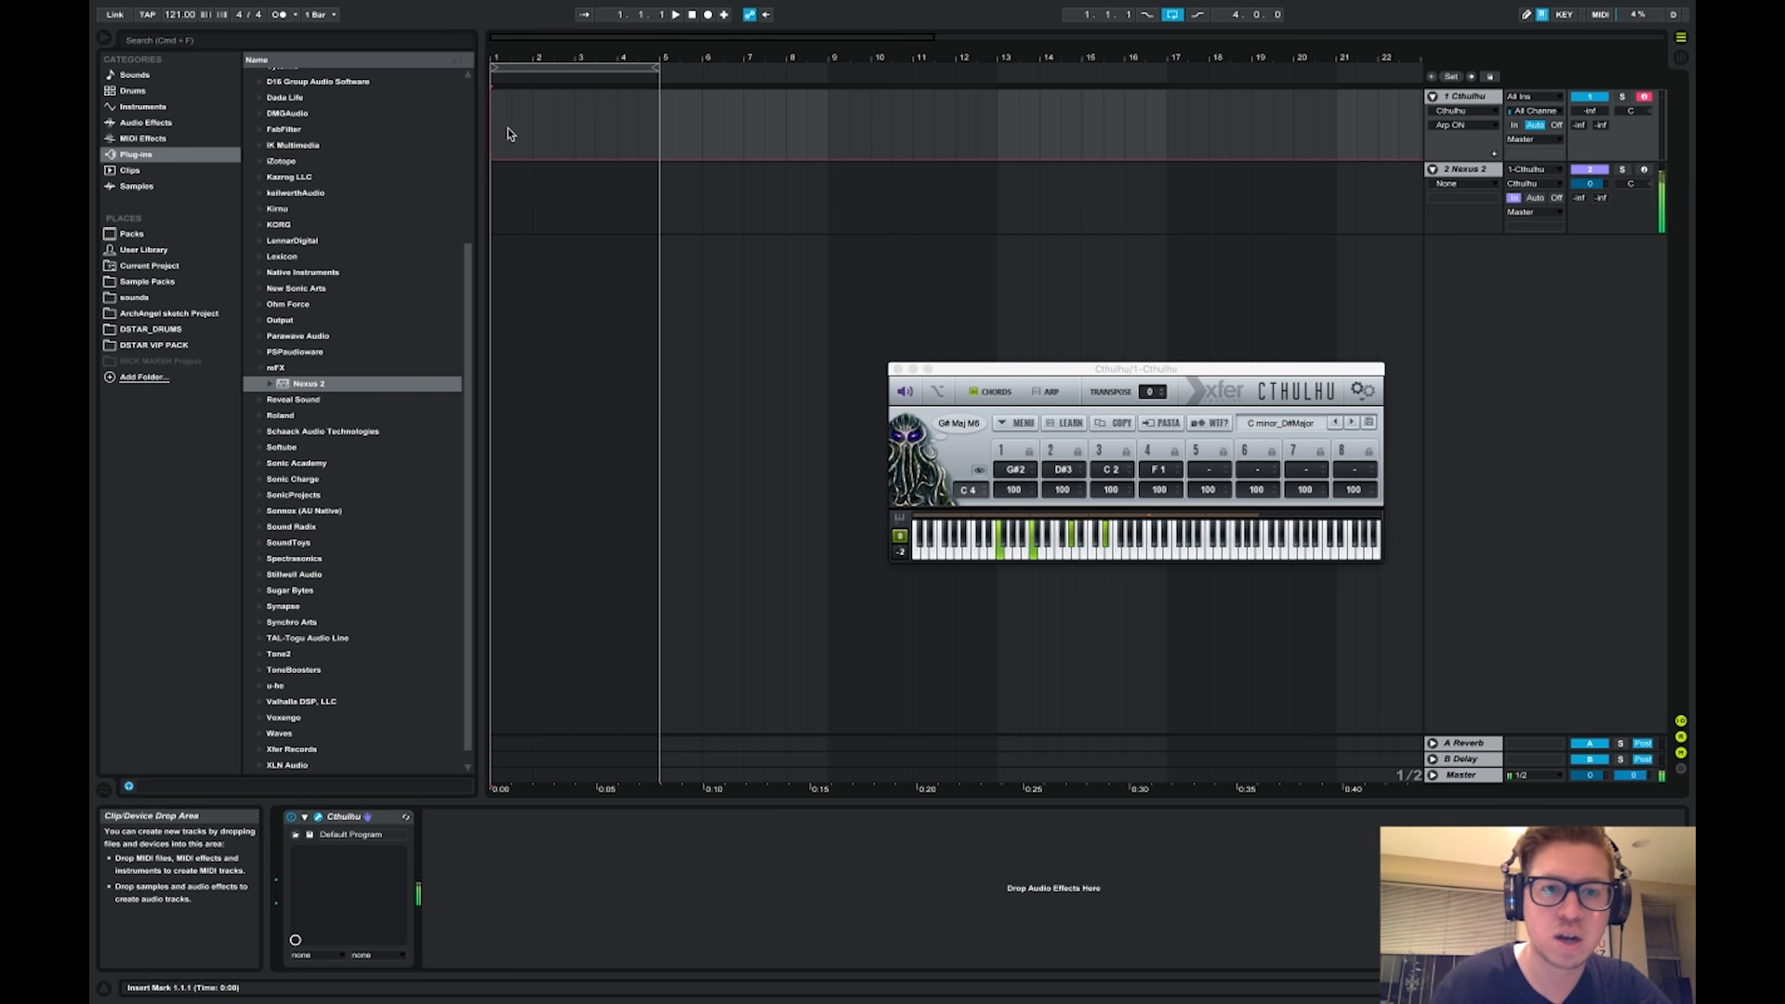
key("e")
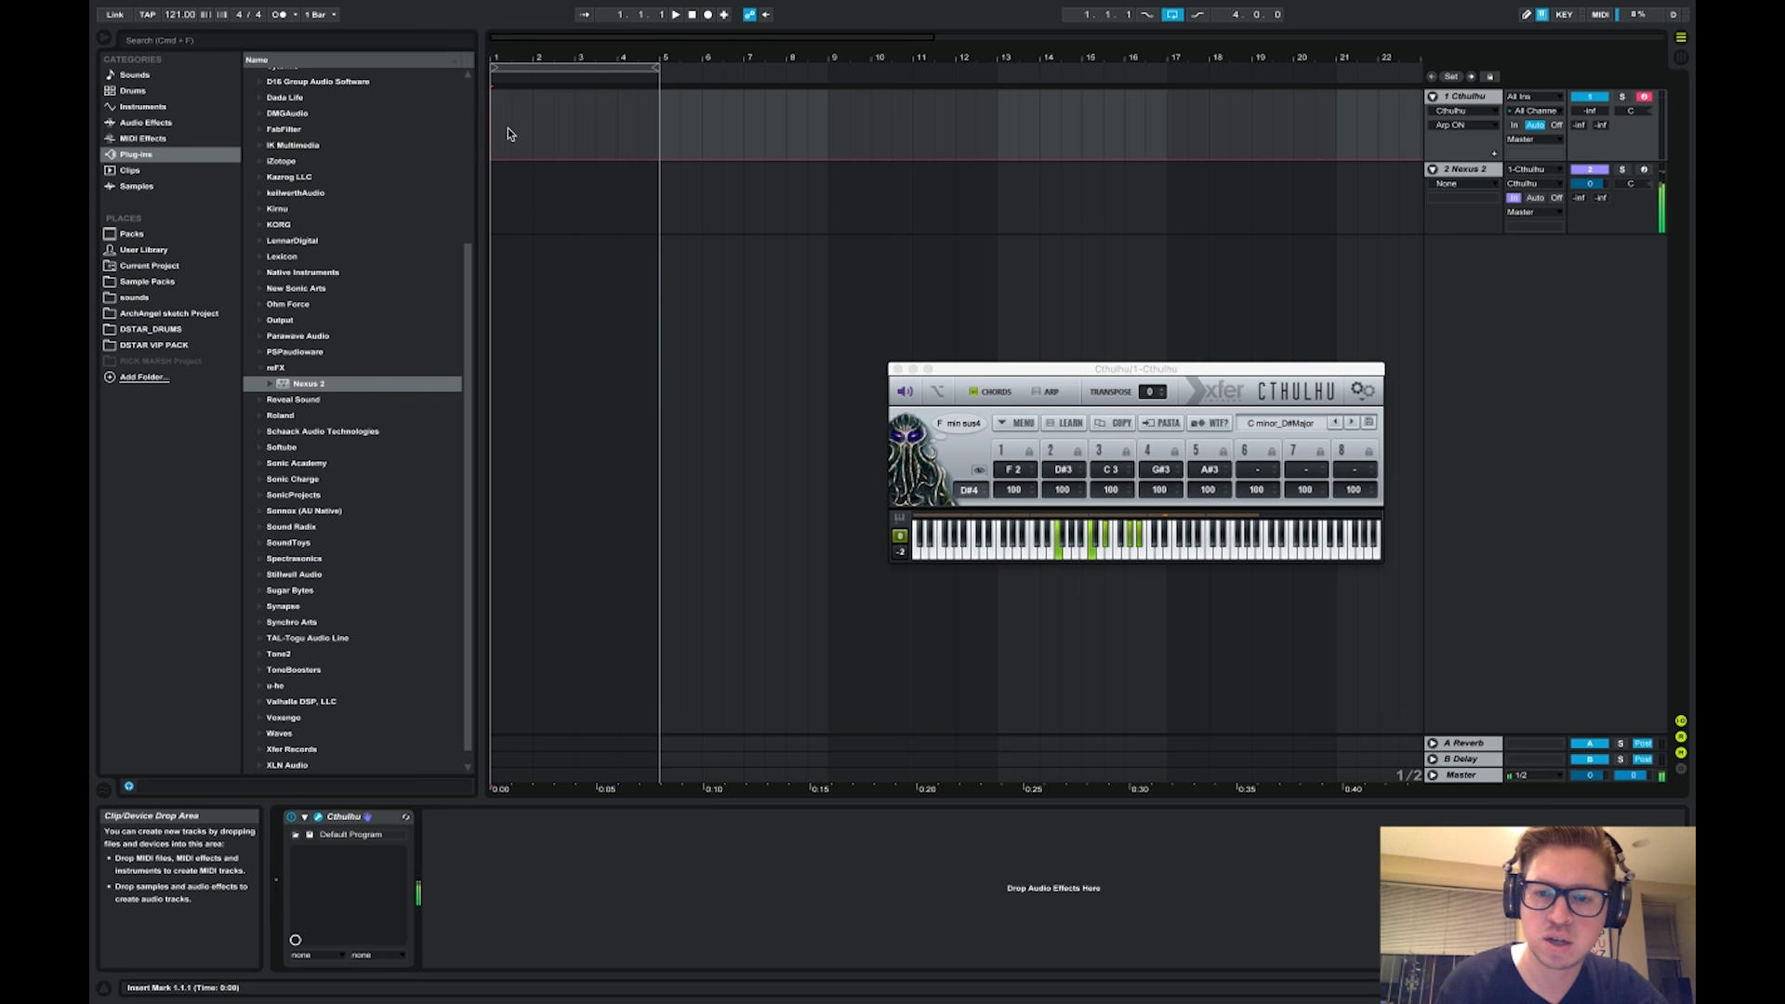
key("a")
key("f")
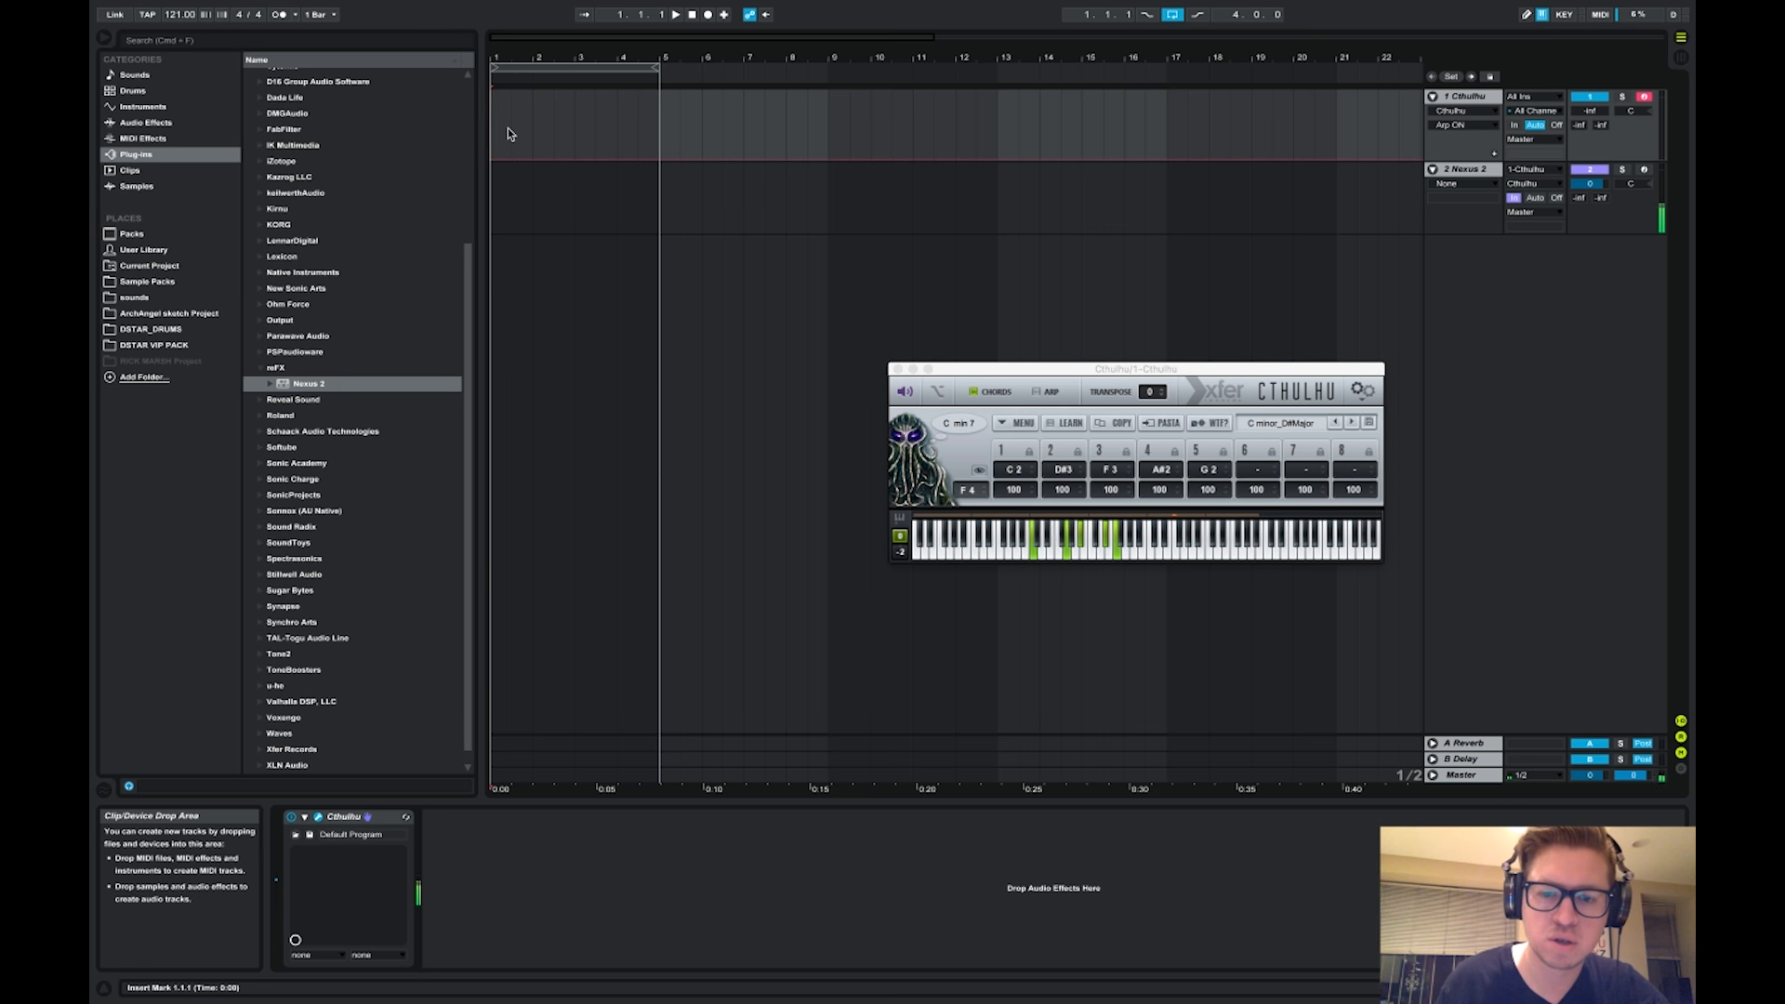
key("s")
key("d")
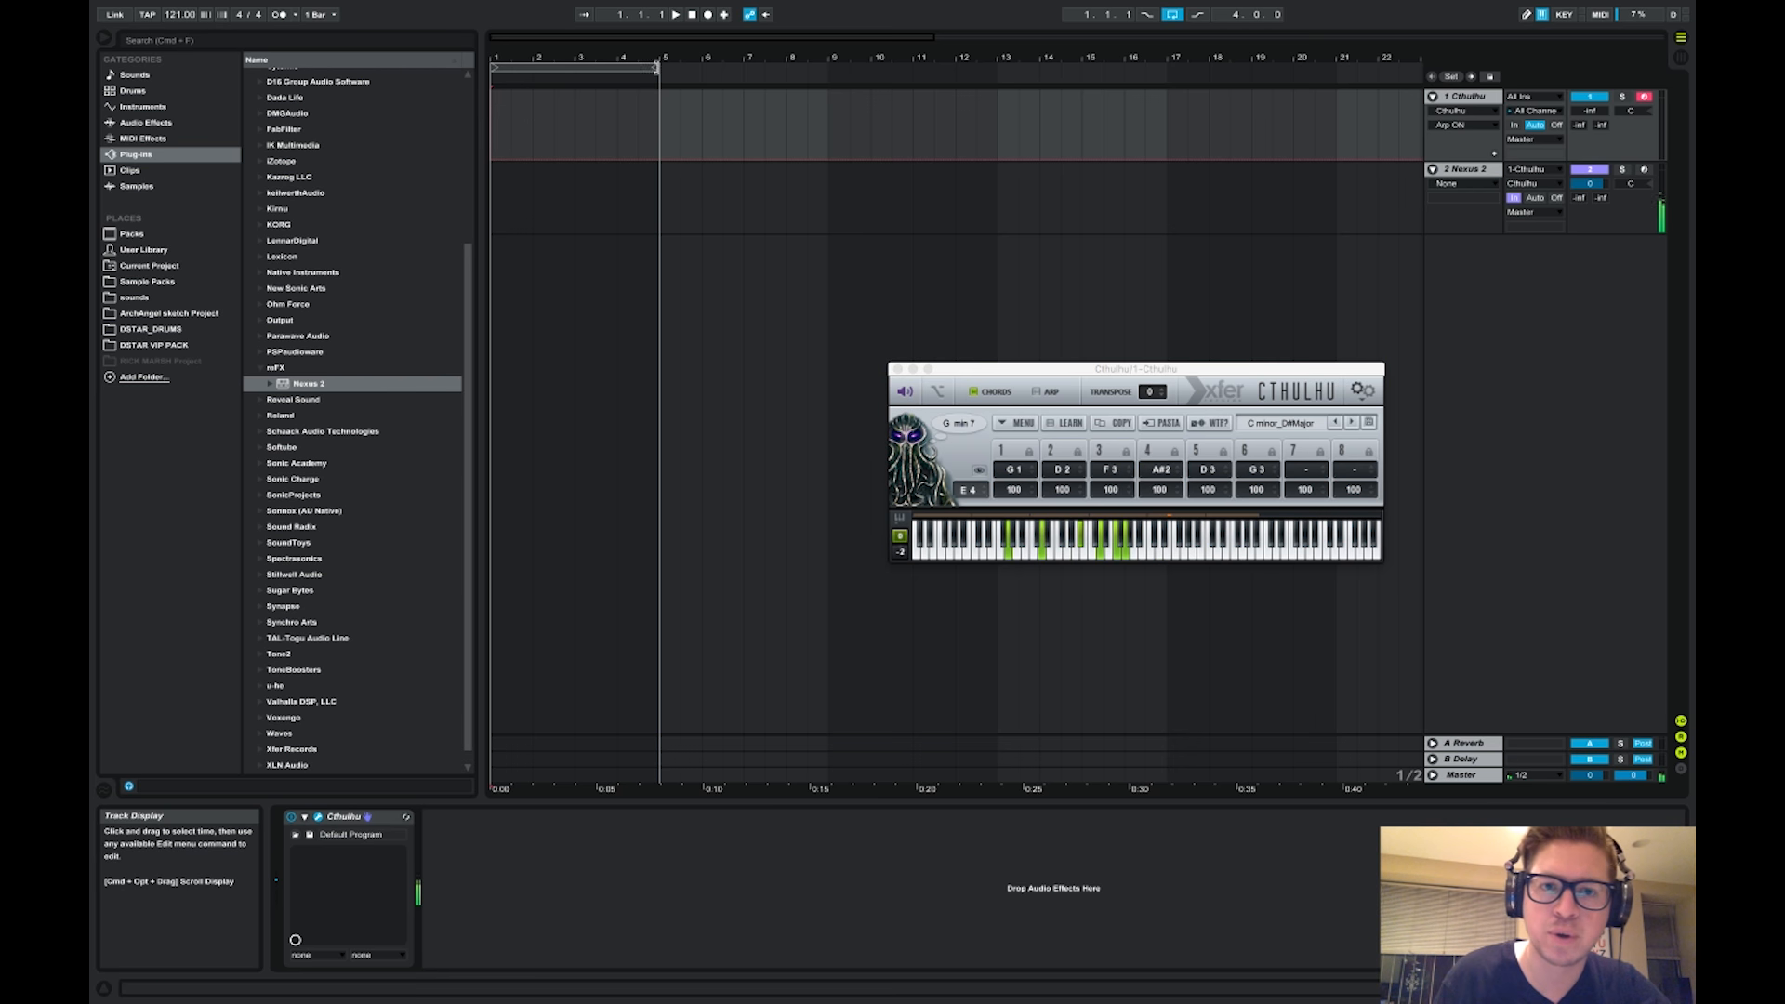
Try recording the chord progression live on the Cthulhu track and delete the recorded clip
left_click(708, 15)
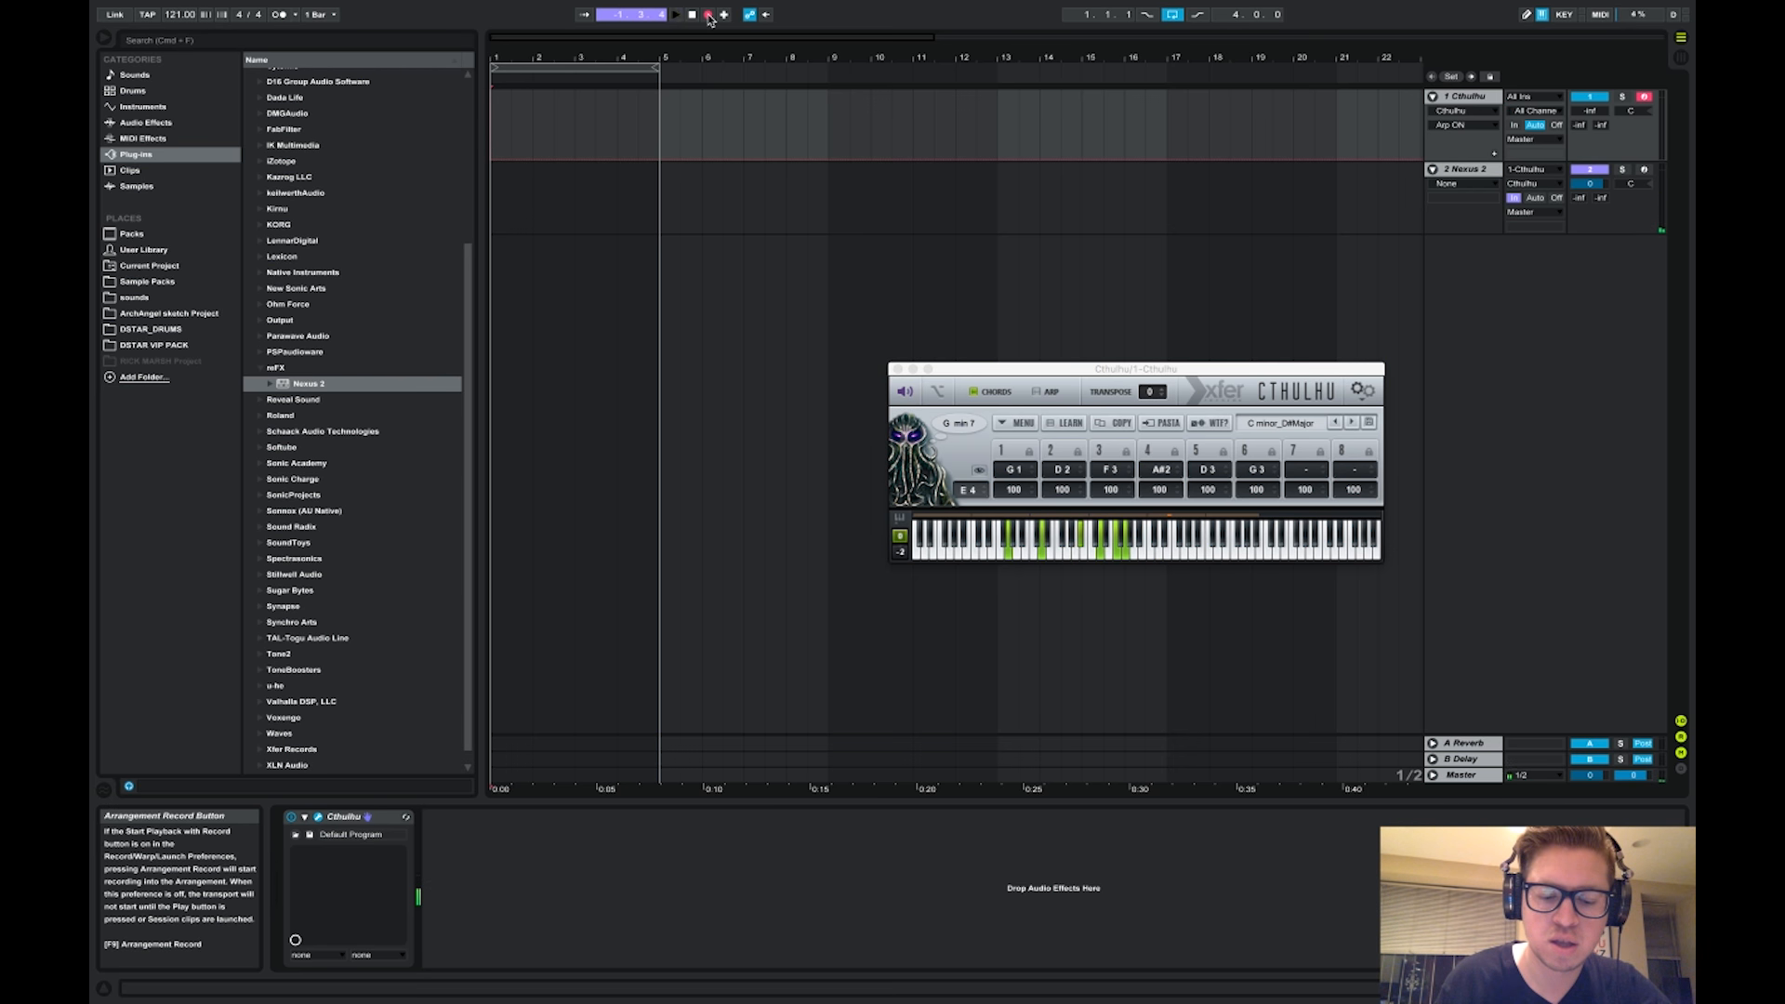
key("a")
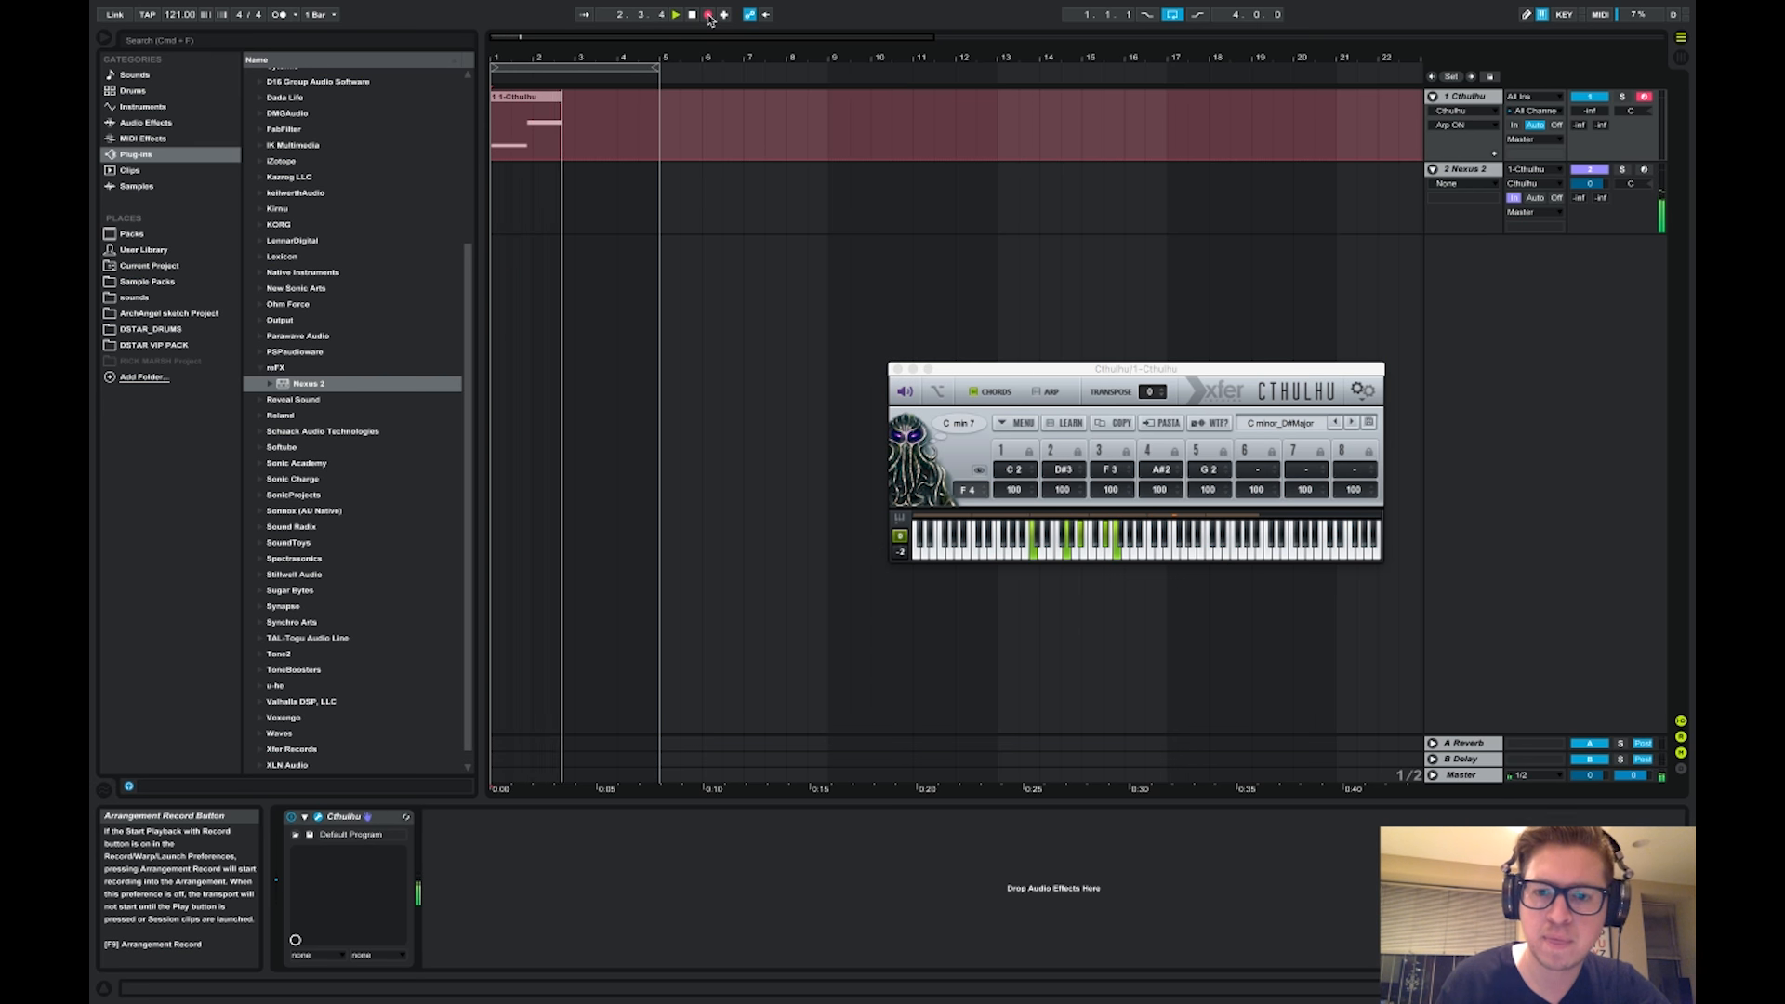
key("space")
left_click(544, 91)
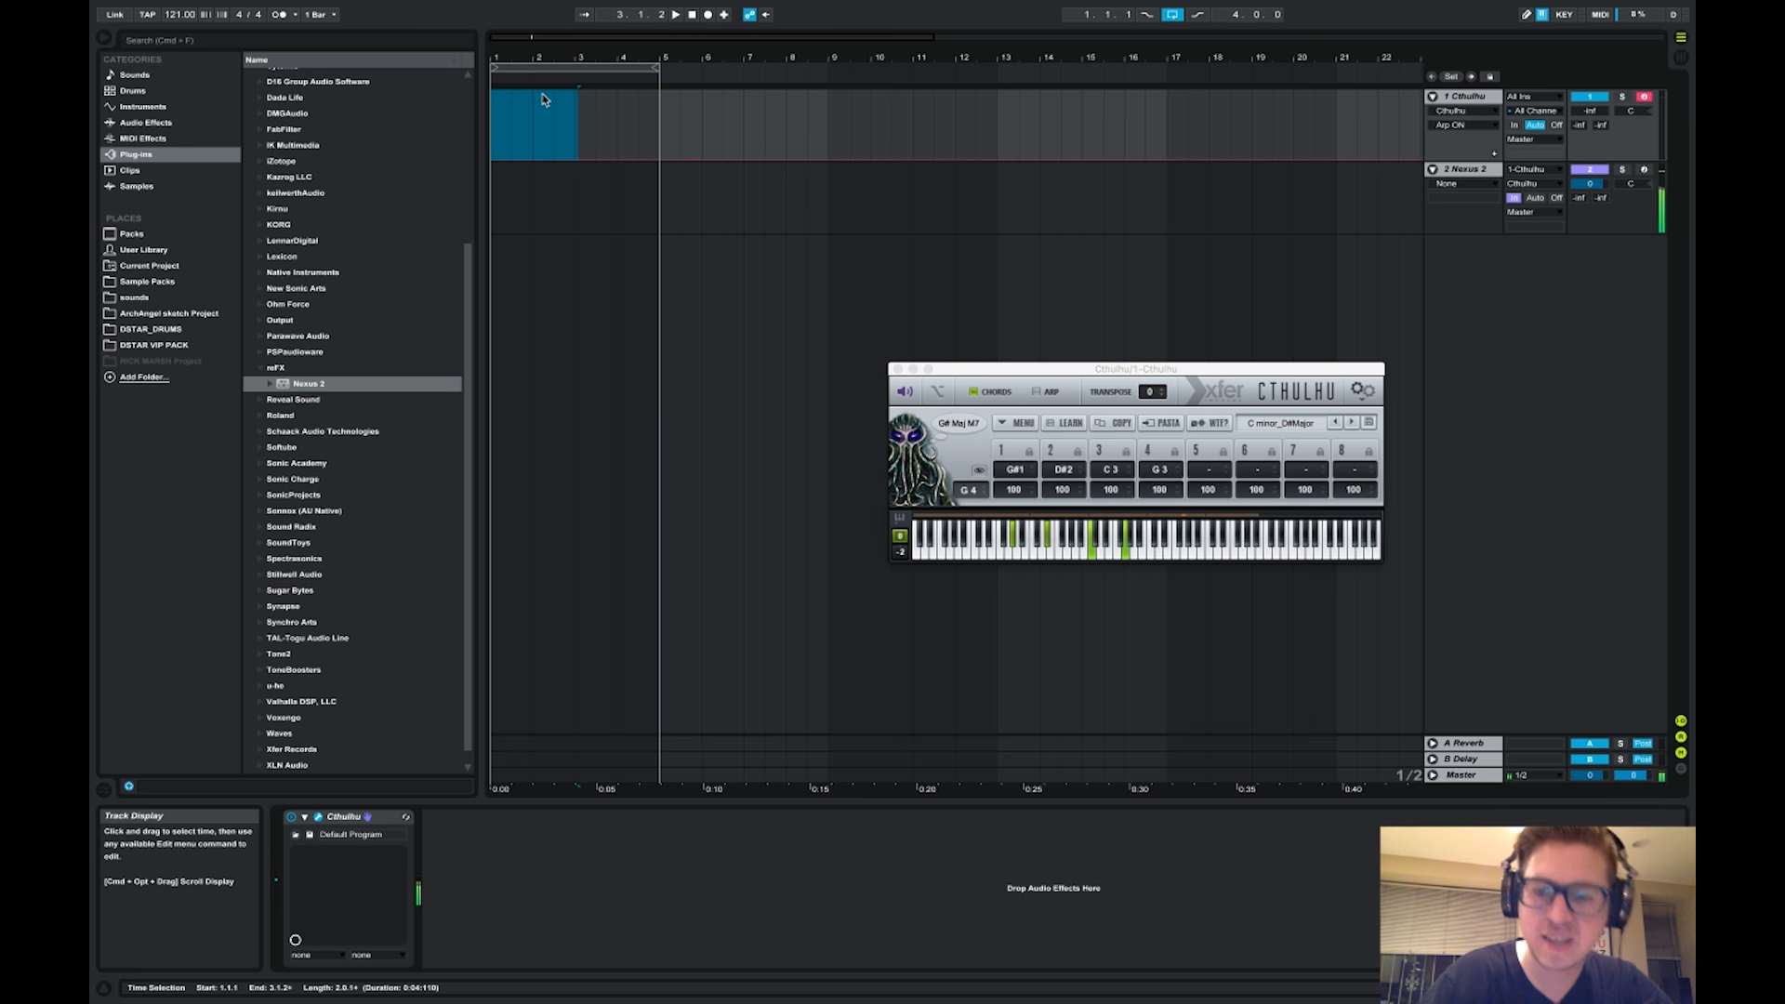
Insert an empty four-bar MIDI clip on the Cthulhu track, spanning from bar 1 to bar 5
left_click(663, 111)
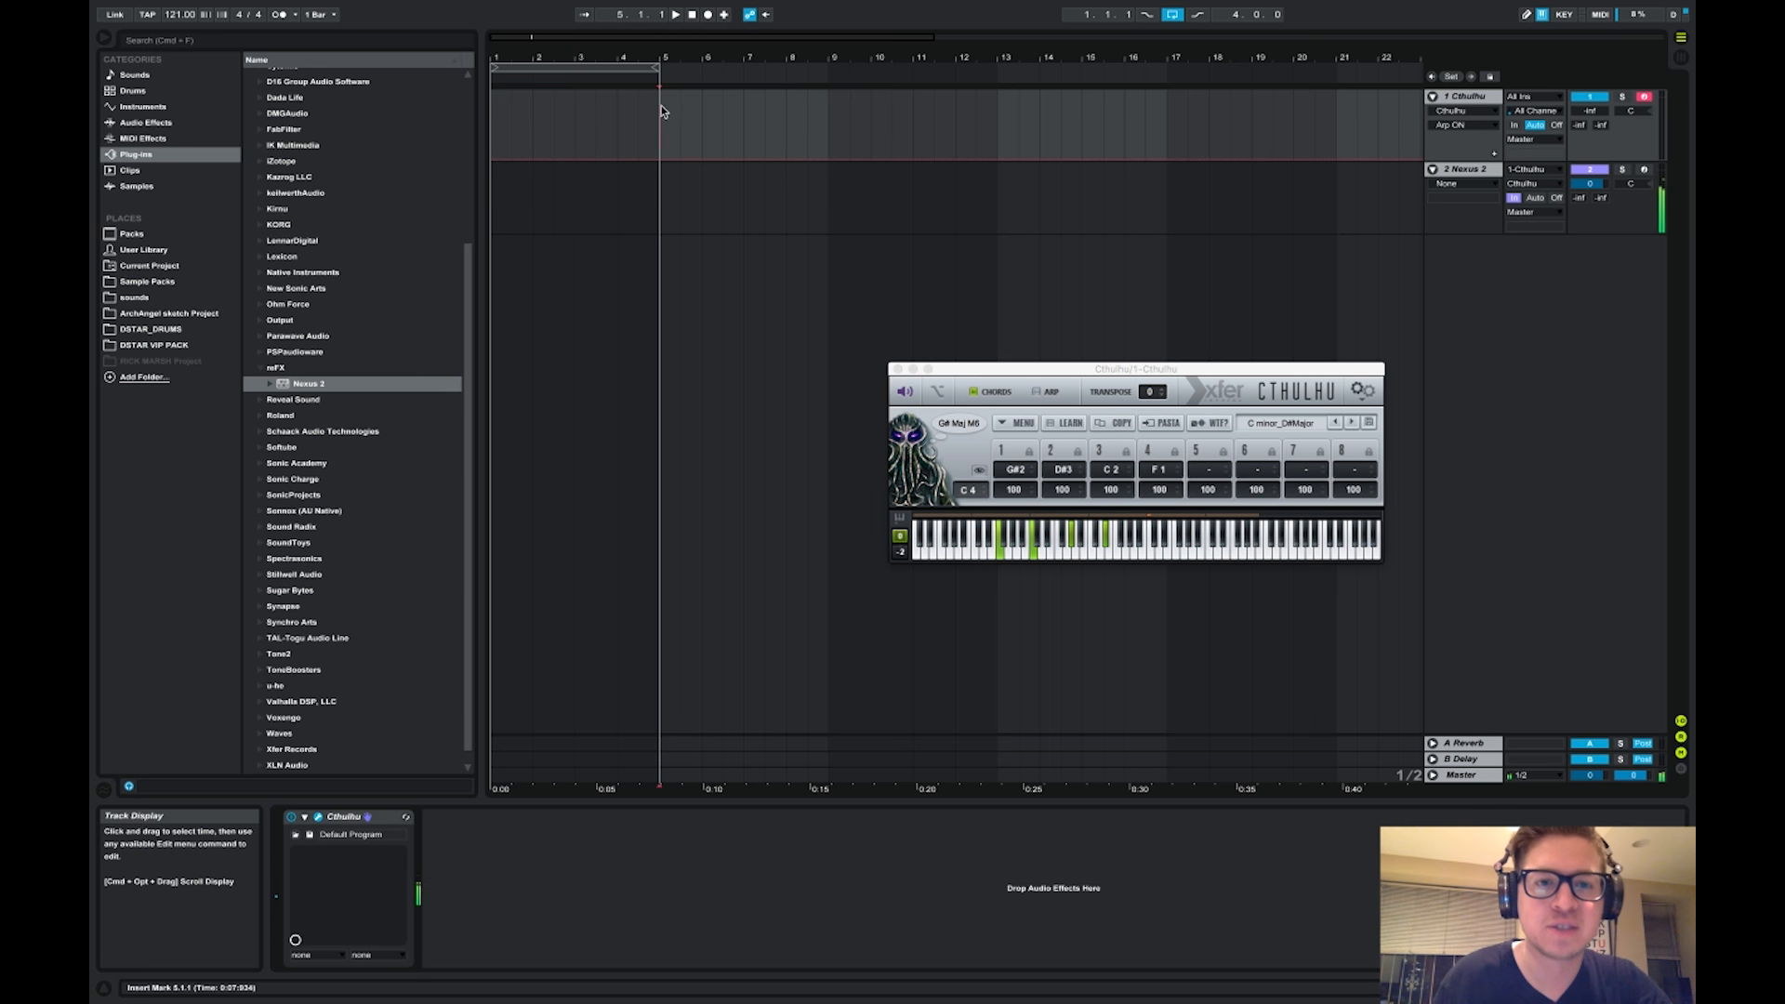
left_click_drag(663, 112, 514, 111)
right_click(553, 112)
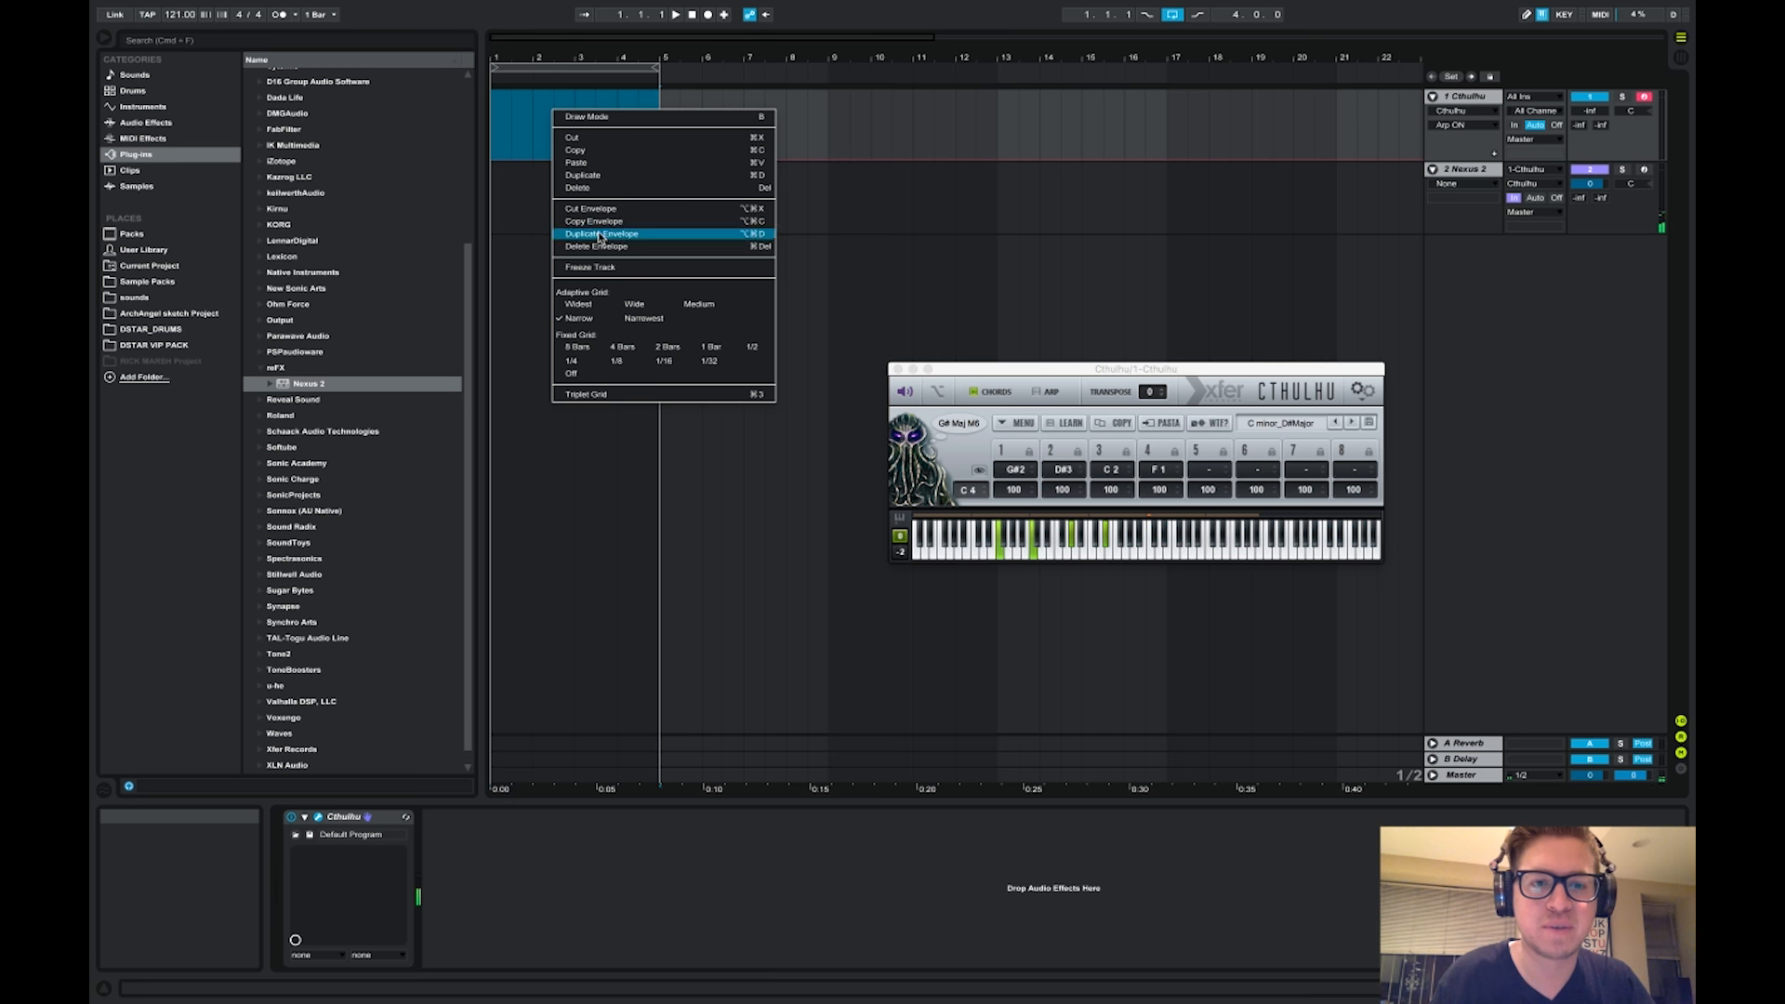
left_click(563, 92)
key("super+shift+m")
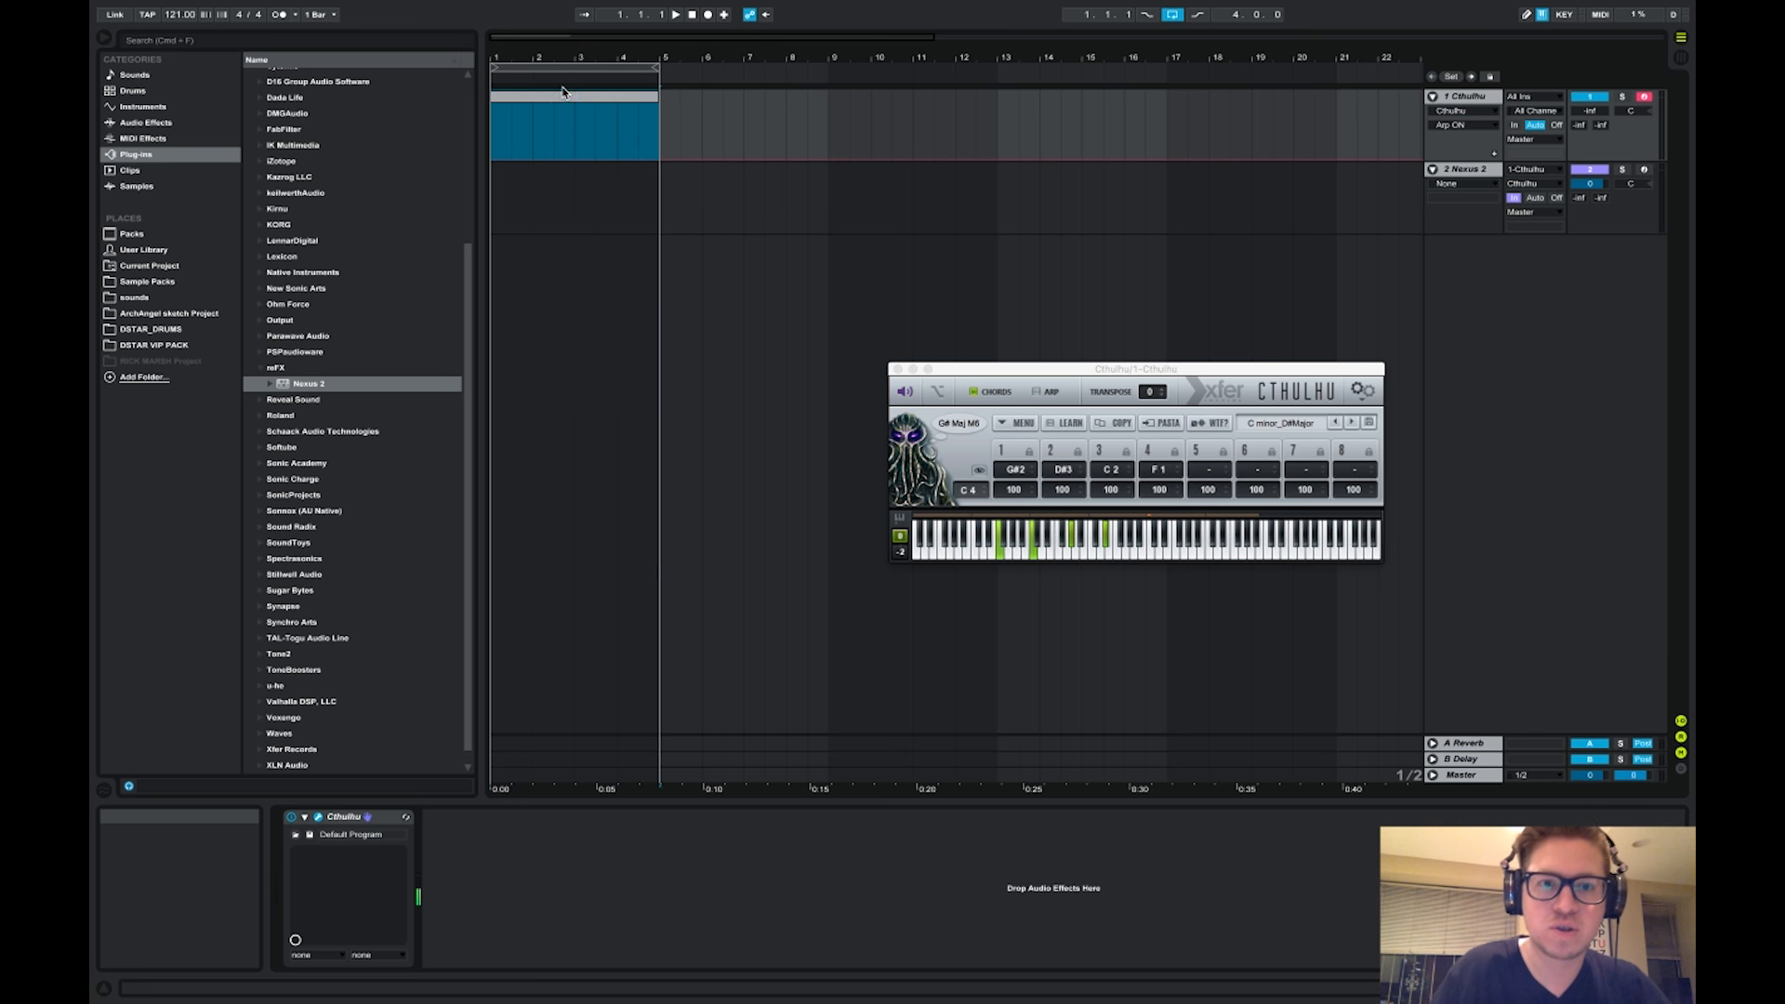
Open the new clip's note editor, add a C4 note at its start and lengthen it to one bar
left_click(1479, 988)
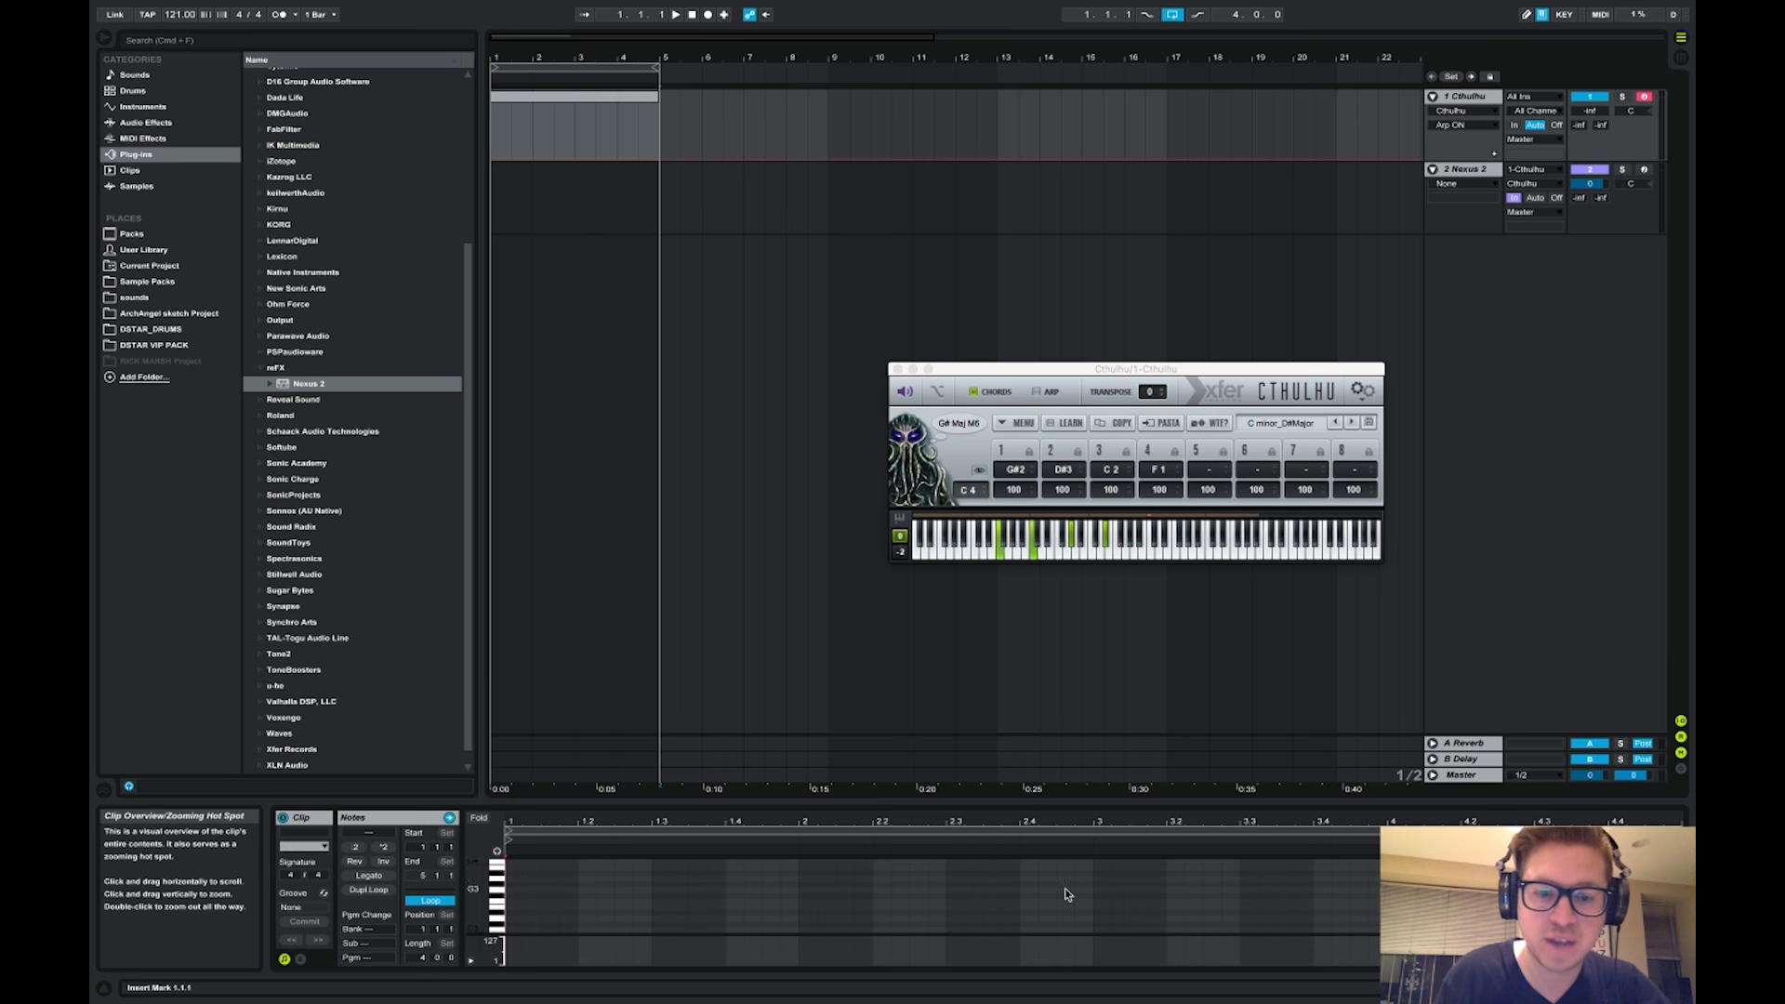
left_click(525, 910)
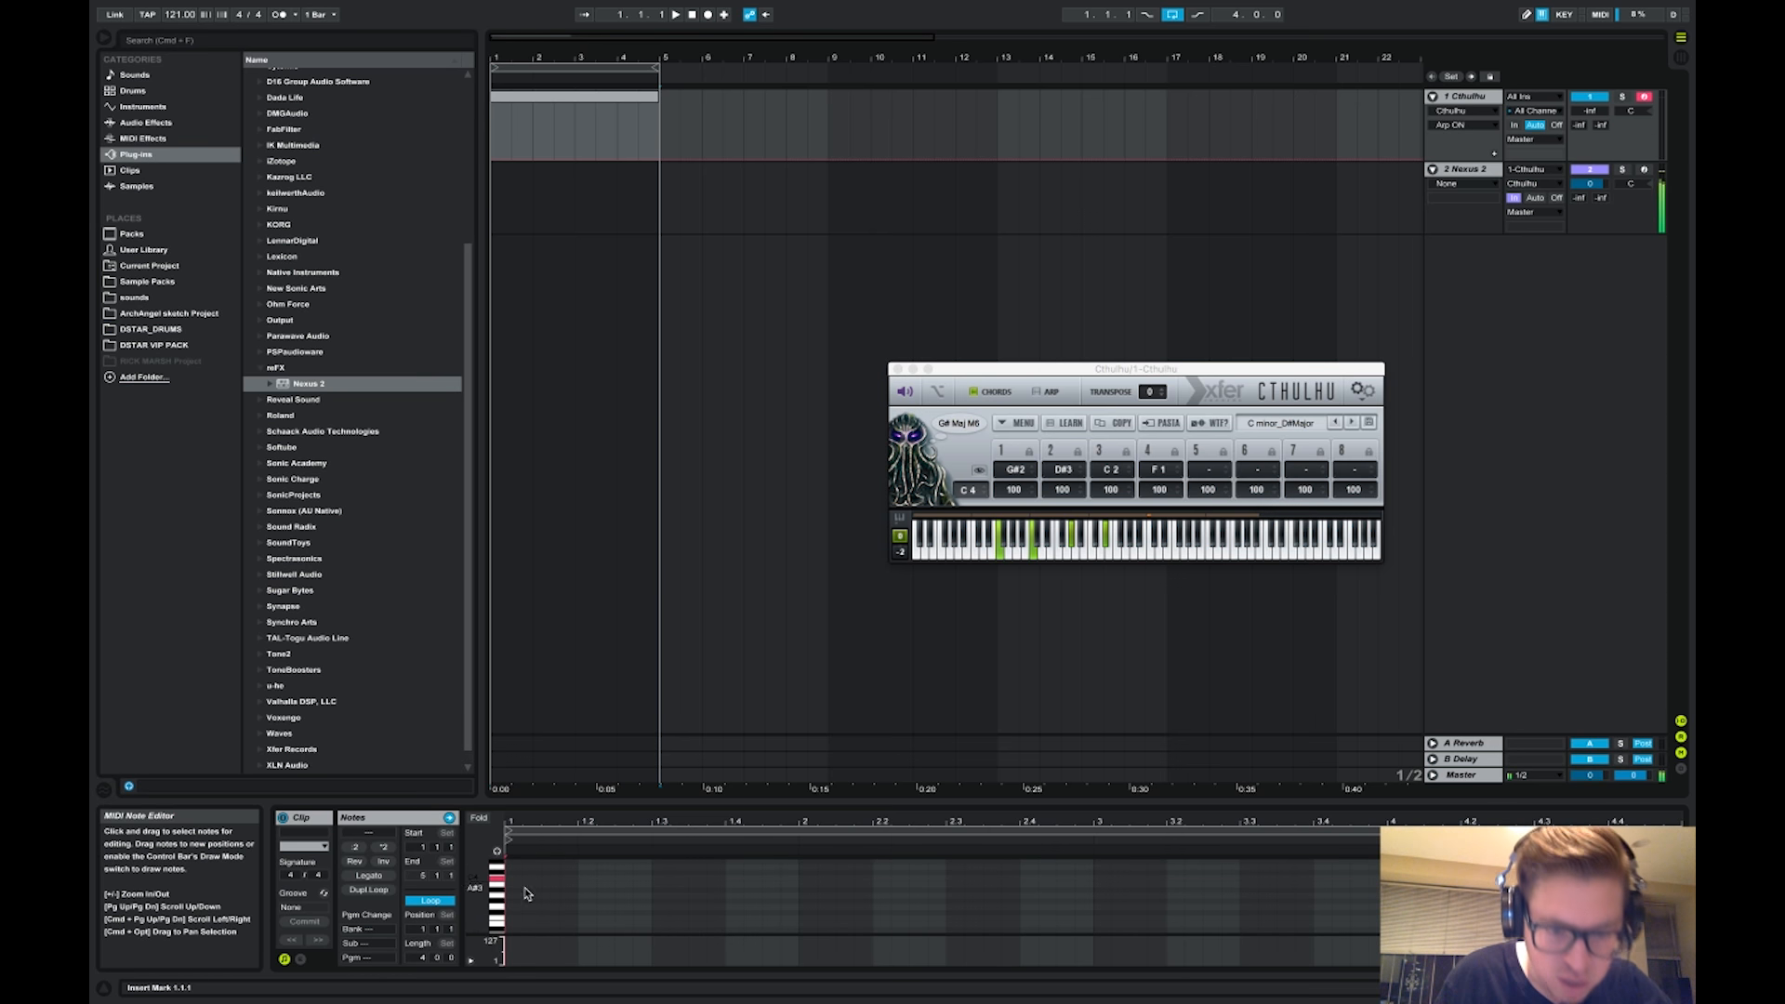
double_click(523, 879)
key("shift+Right")
key("shift+Right")
key("shift+Right")
key("shift+Right")
key("shift+Right")
key("shift+Right")
key("shift+Right")
key("shift+Right")
key("shift+Right")
key("shift+Right")
key("shift+Right")
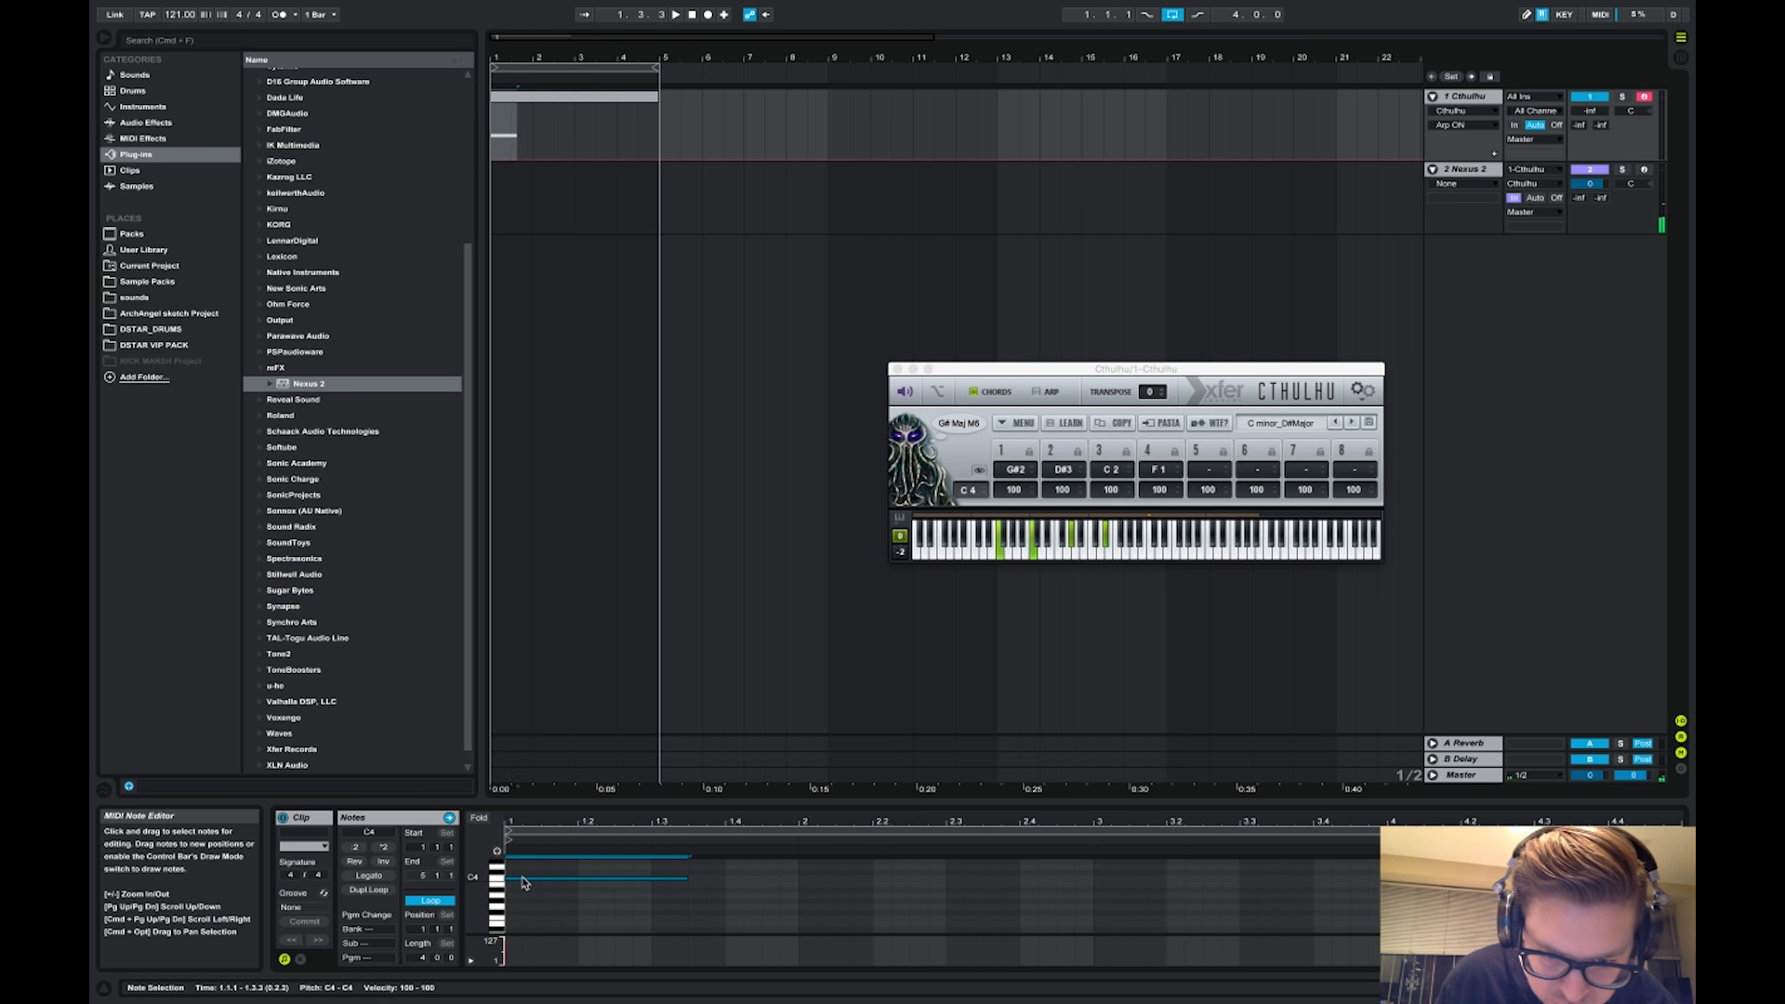
Duplicate the C4 note into bar 2 and transpose the copy up to G4
key("super+d")
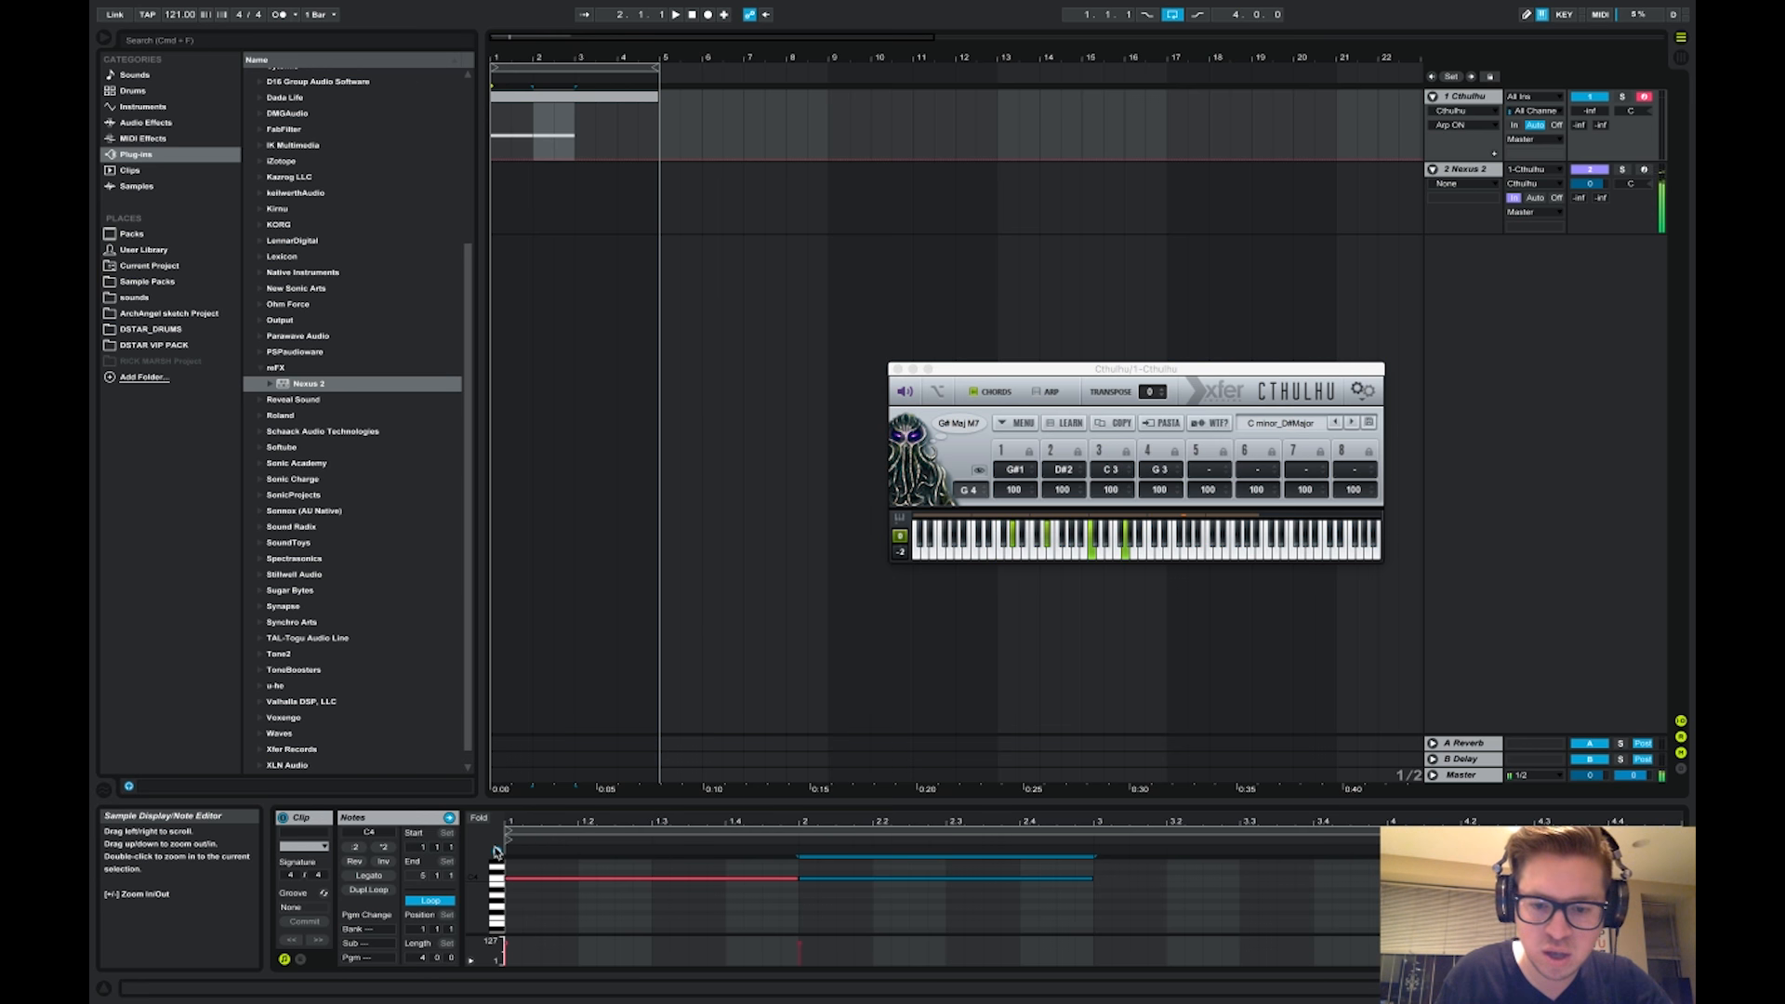
key("Up")
key("Up")
key("Up")
key("Up")
key("Up")
key("Up")
key("Up")
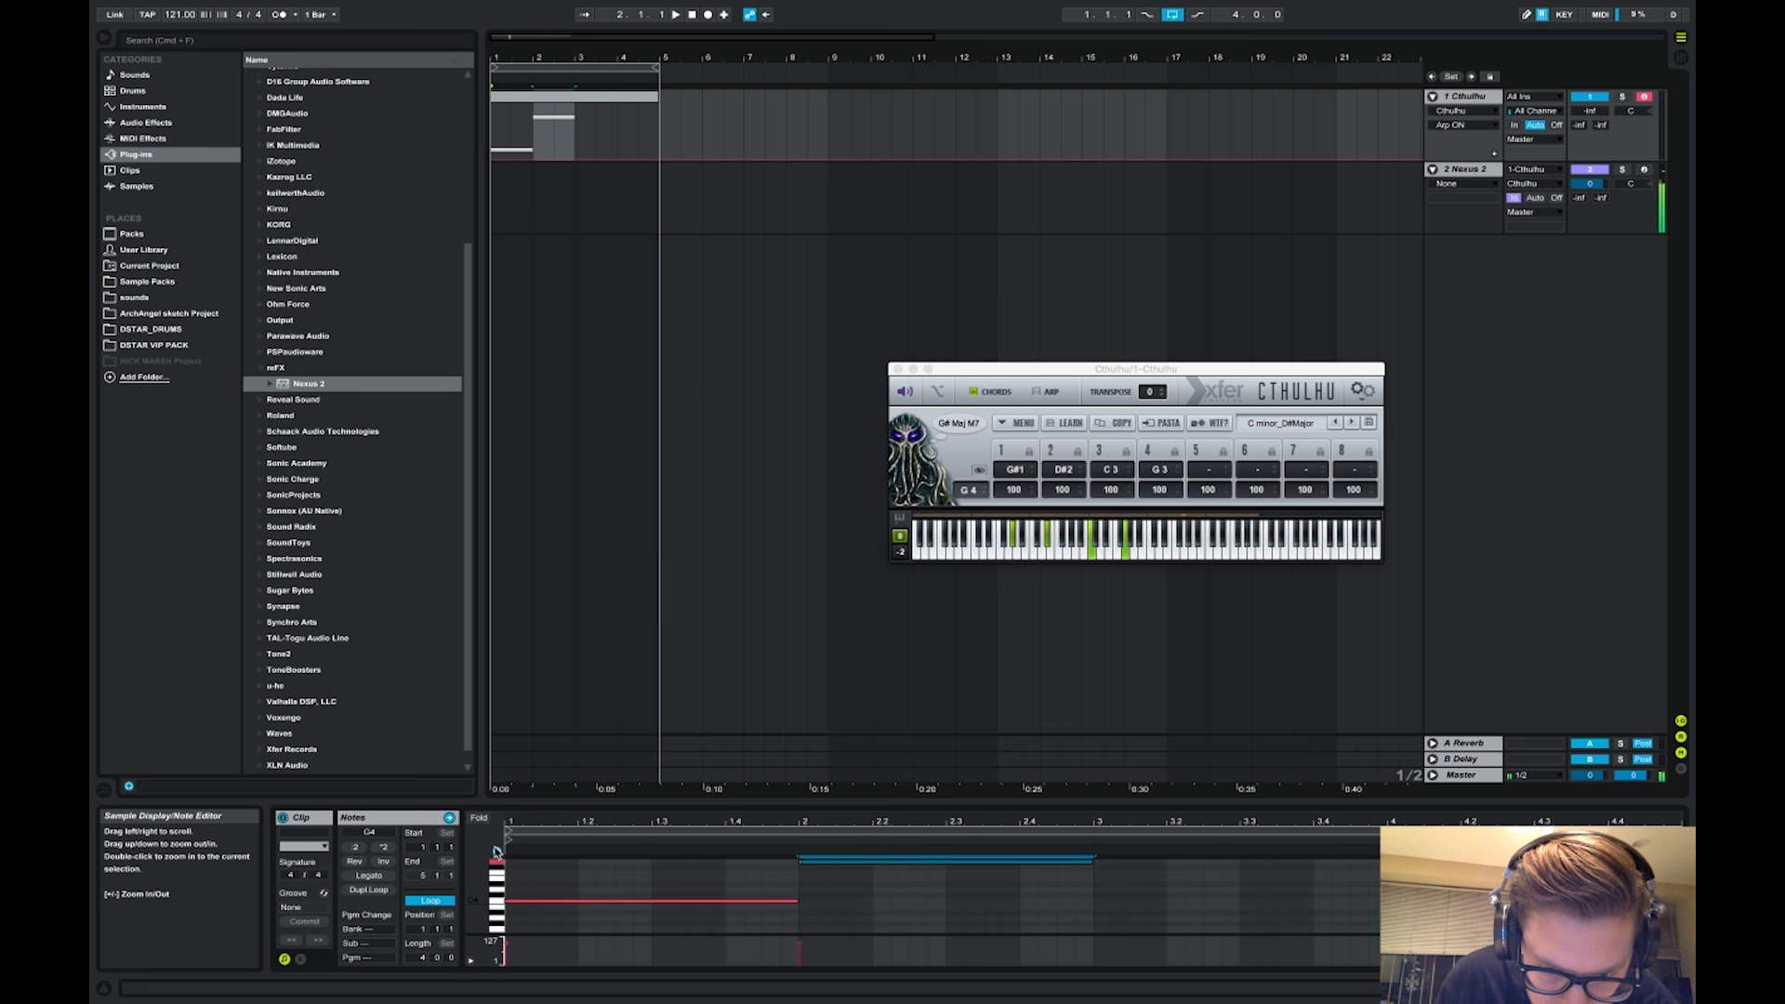
key("Down")
key("Down")
key("Down")
key("Down")
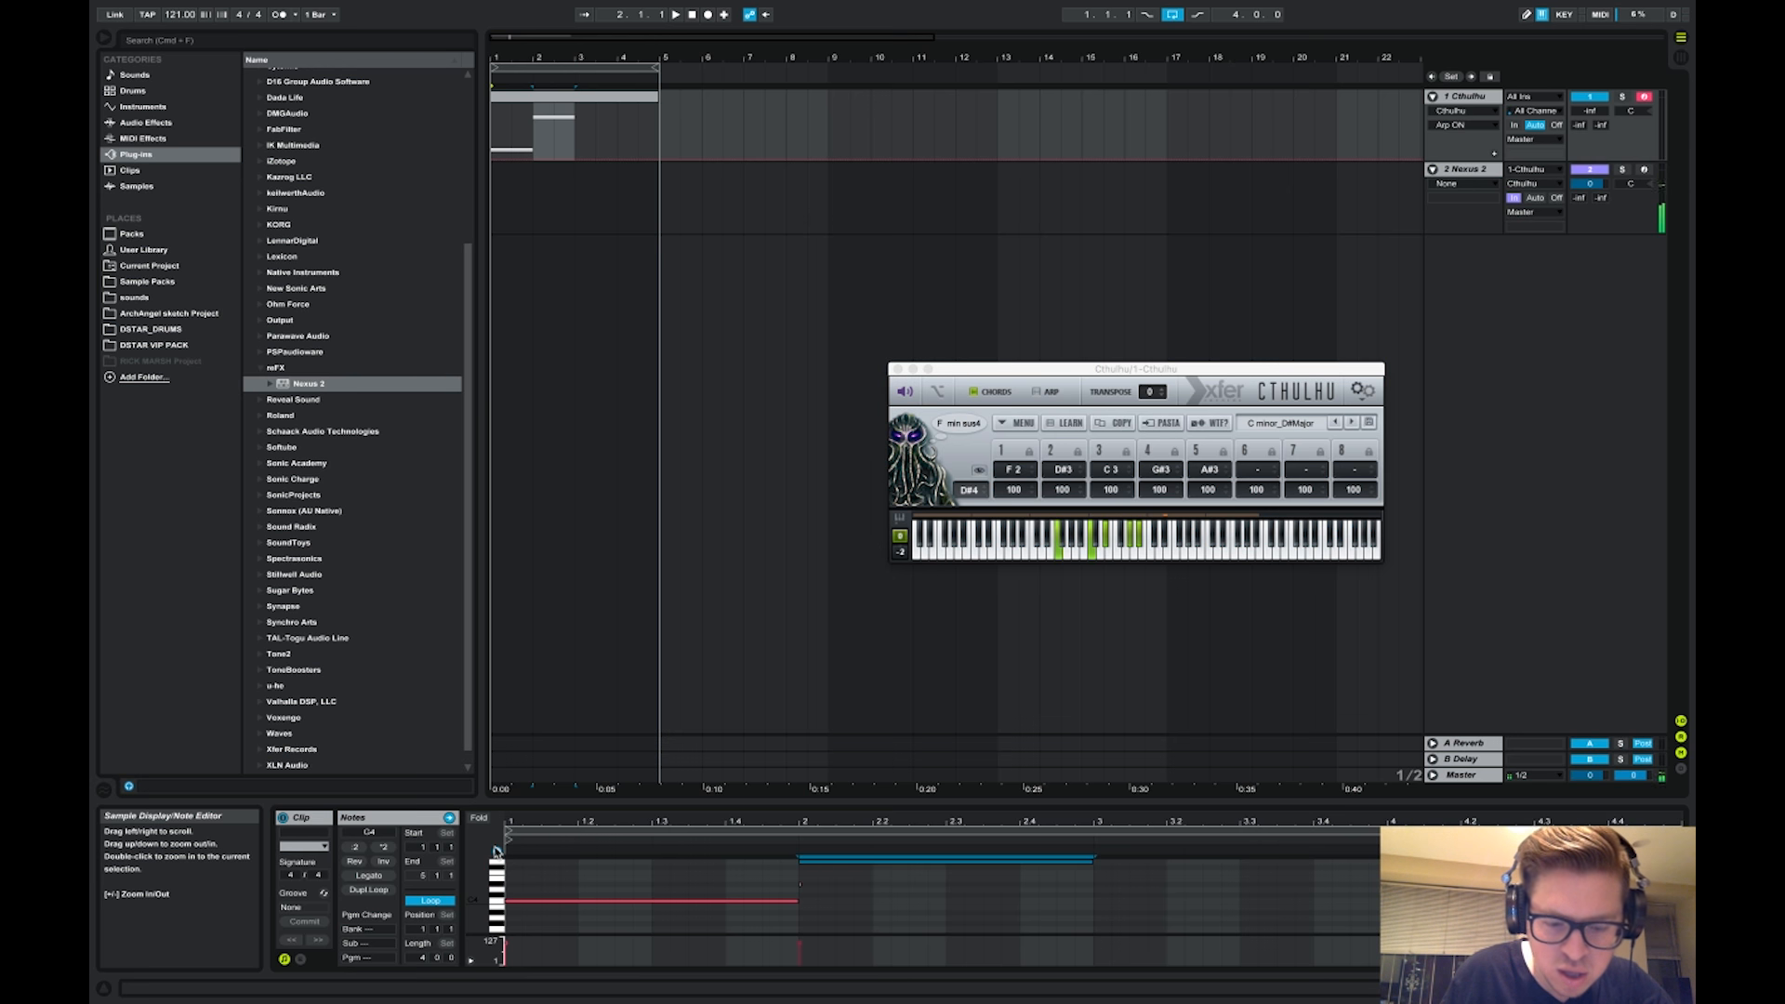
Play chords triggered by C4, G4 and the notes around them to find the next chord of the progression
key("a")
key("g")
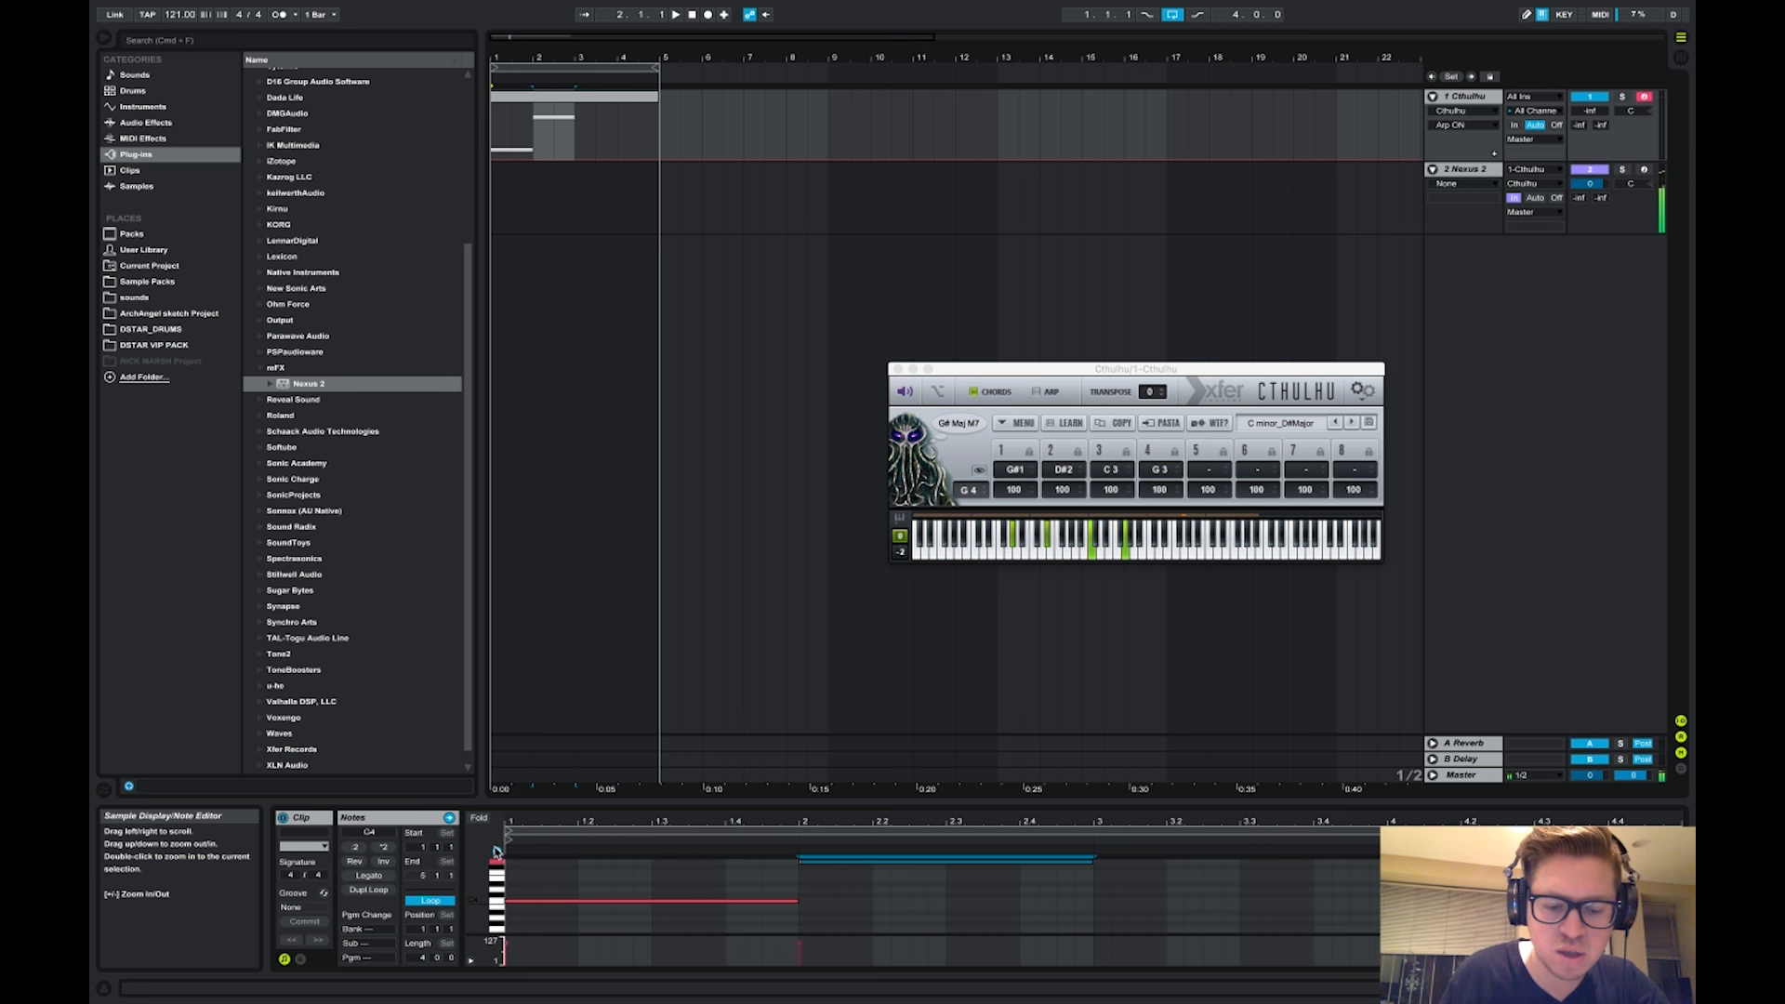
key("w")
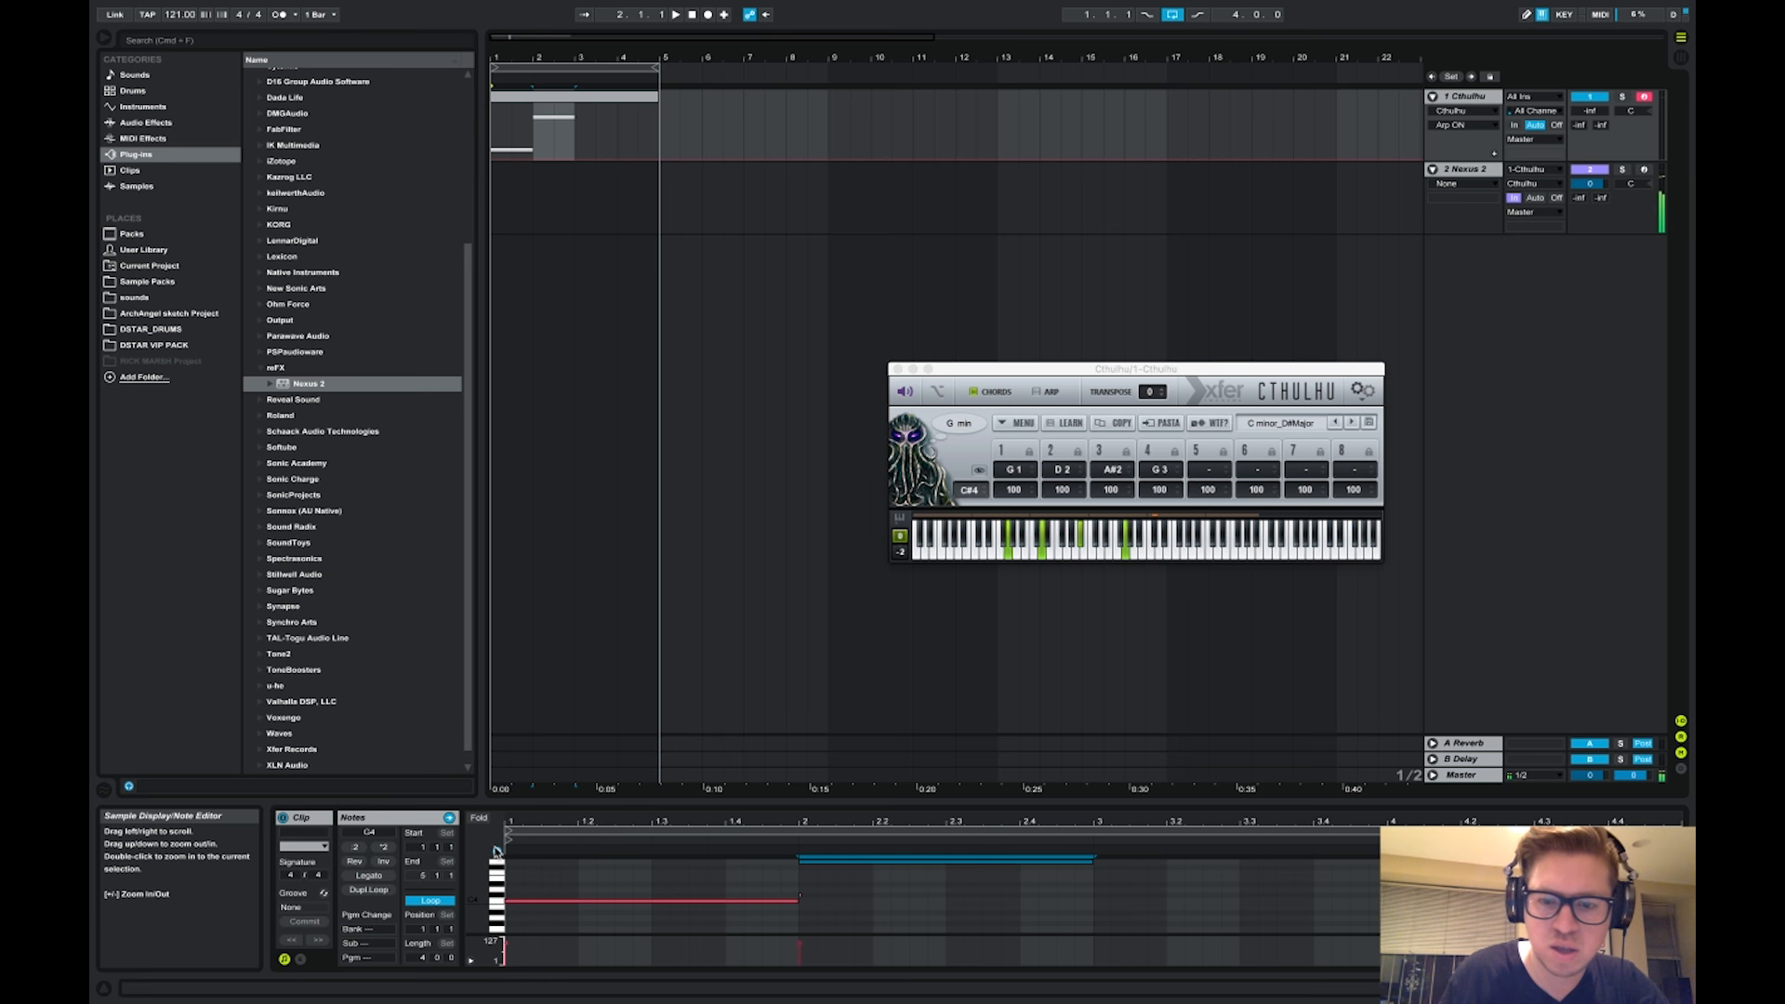
key("a")
key("g")
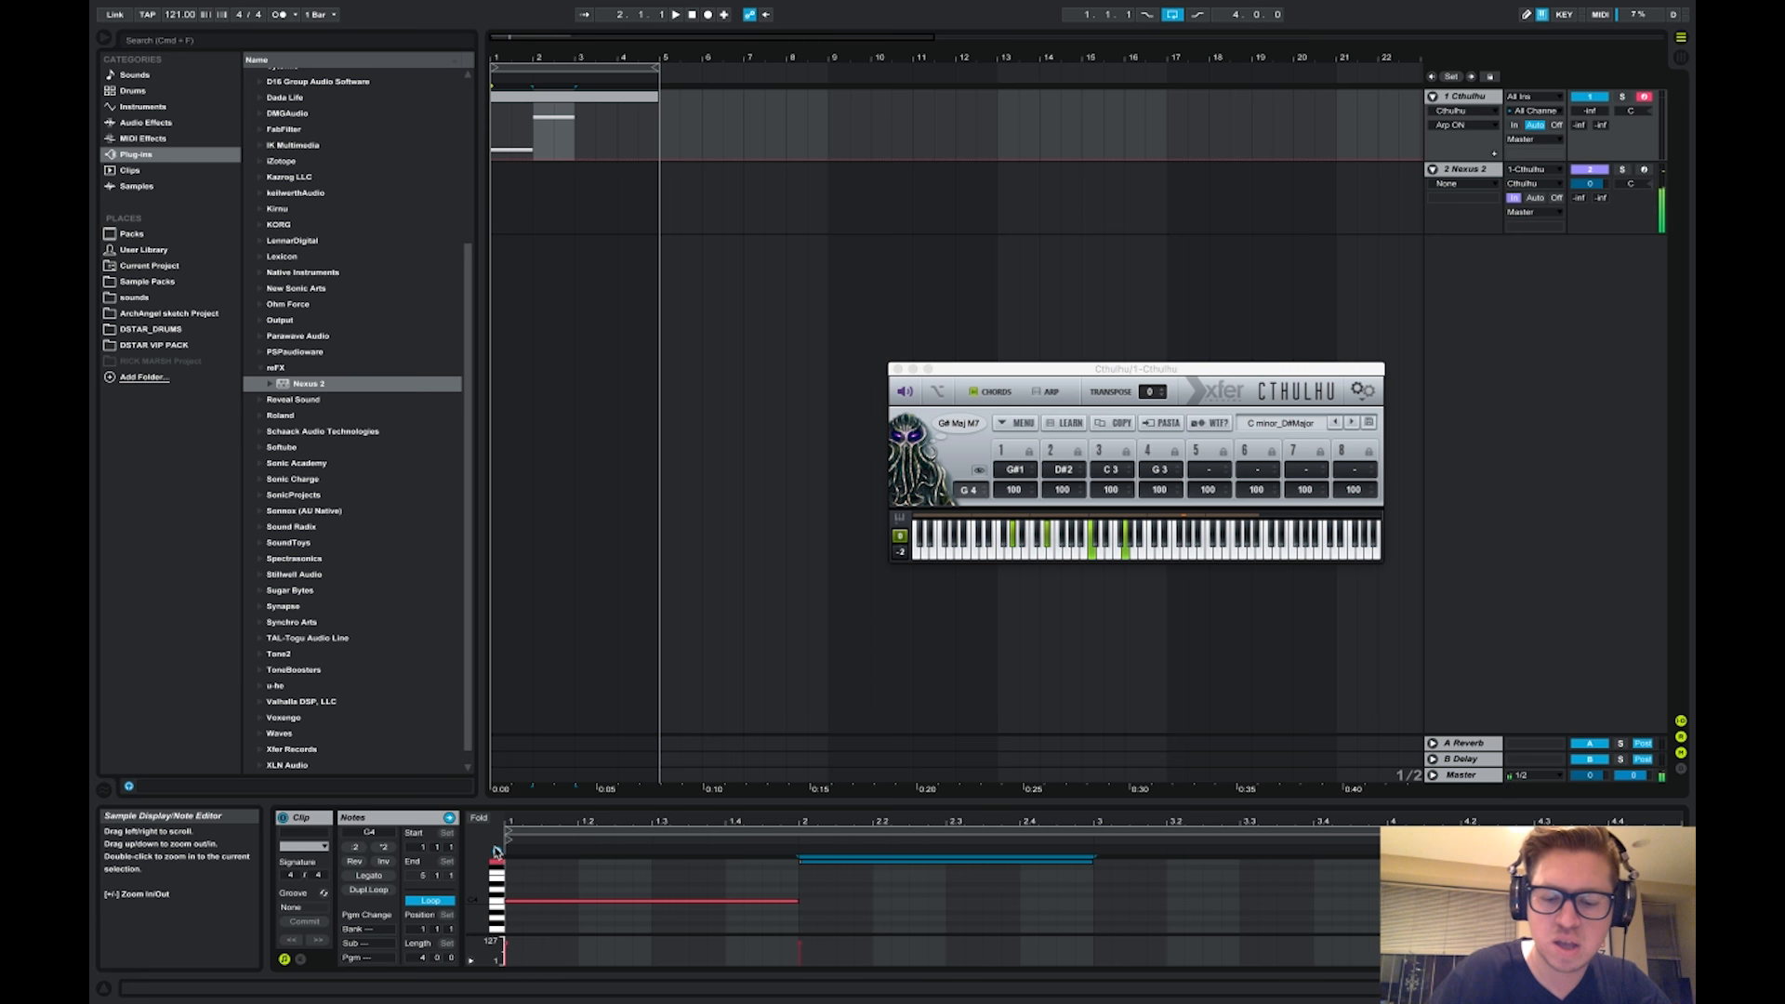
key("u")
key("y")
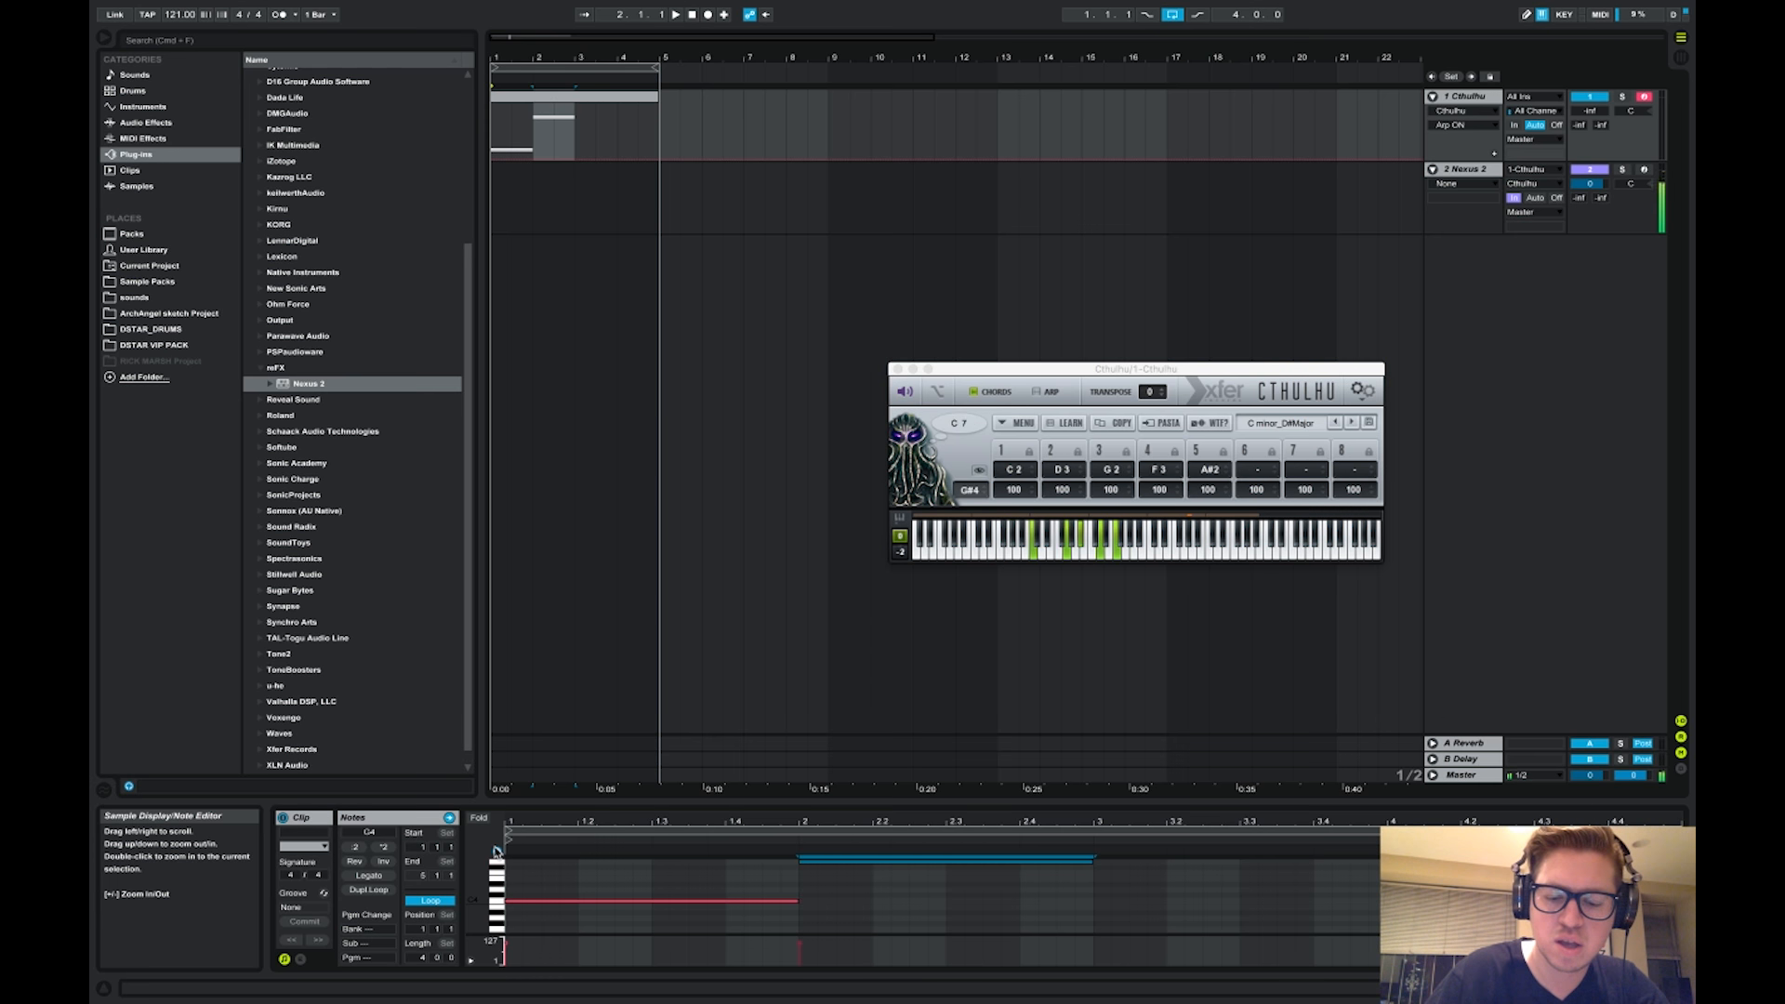
key("g")
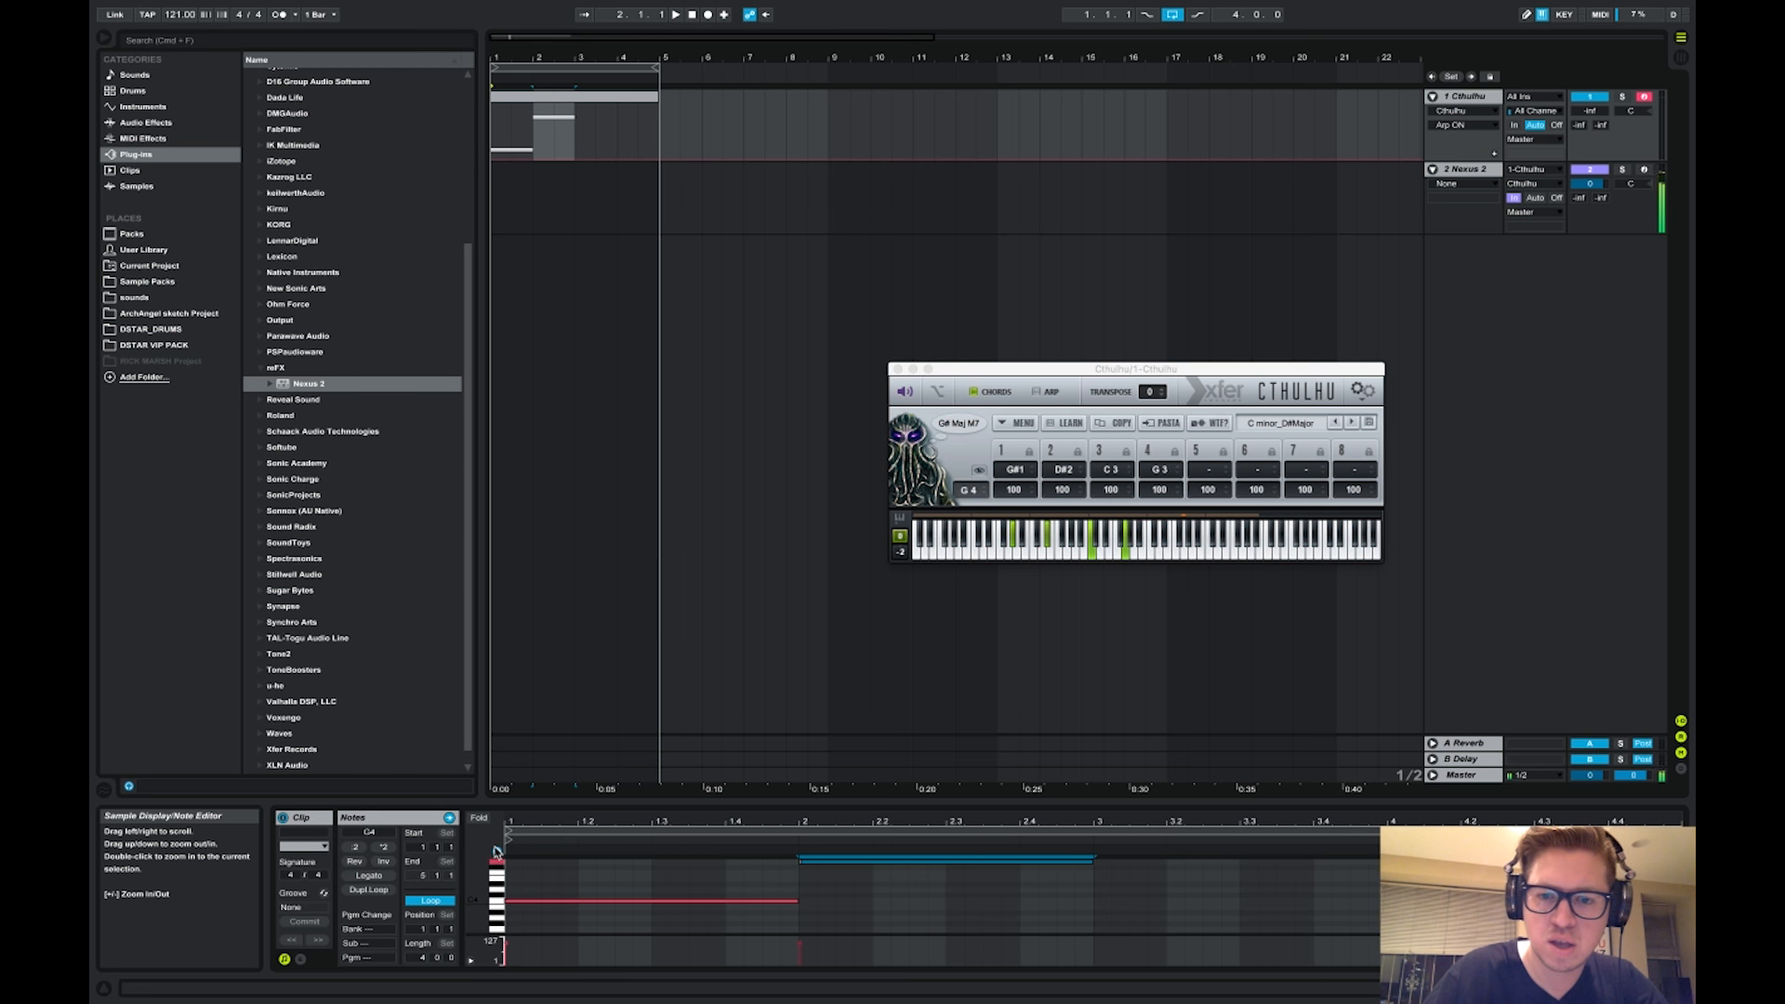
key("y")
key("a")
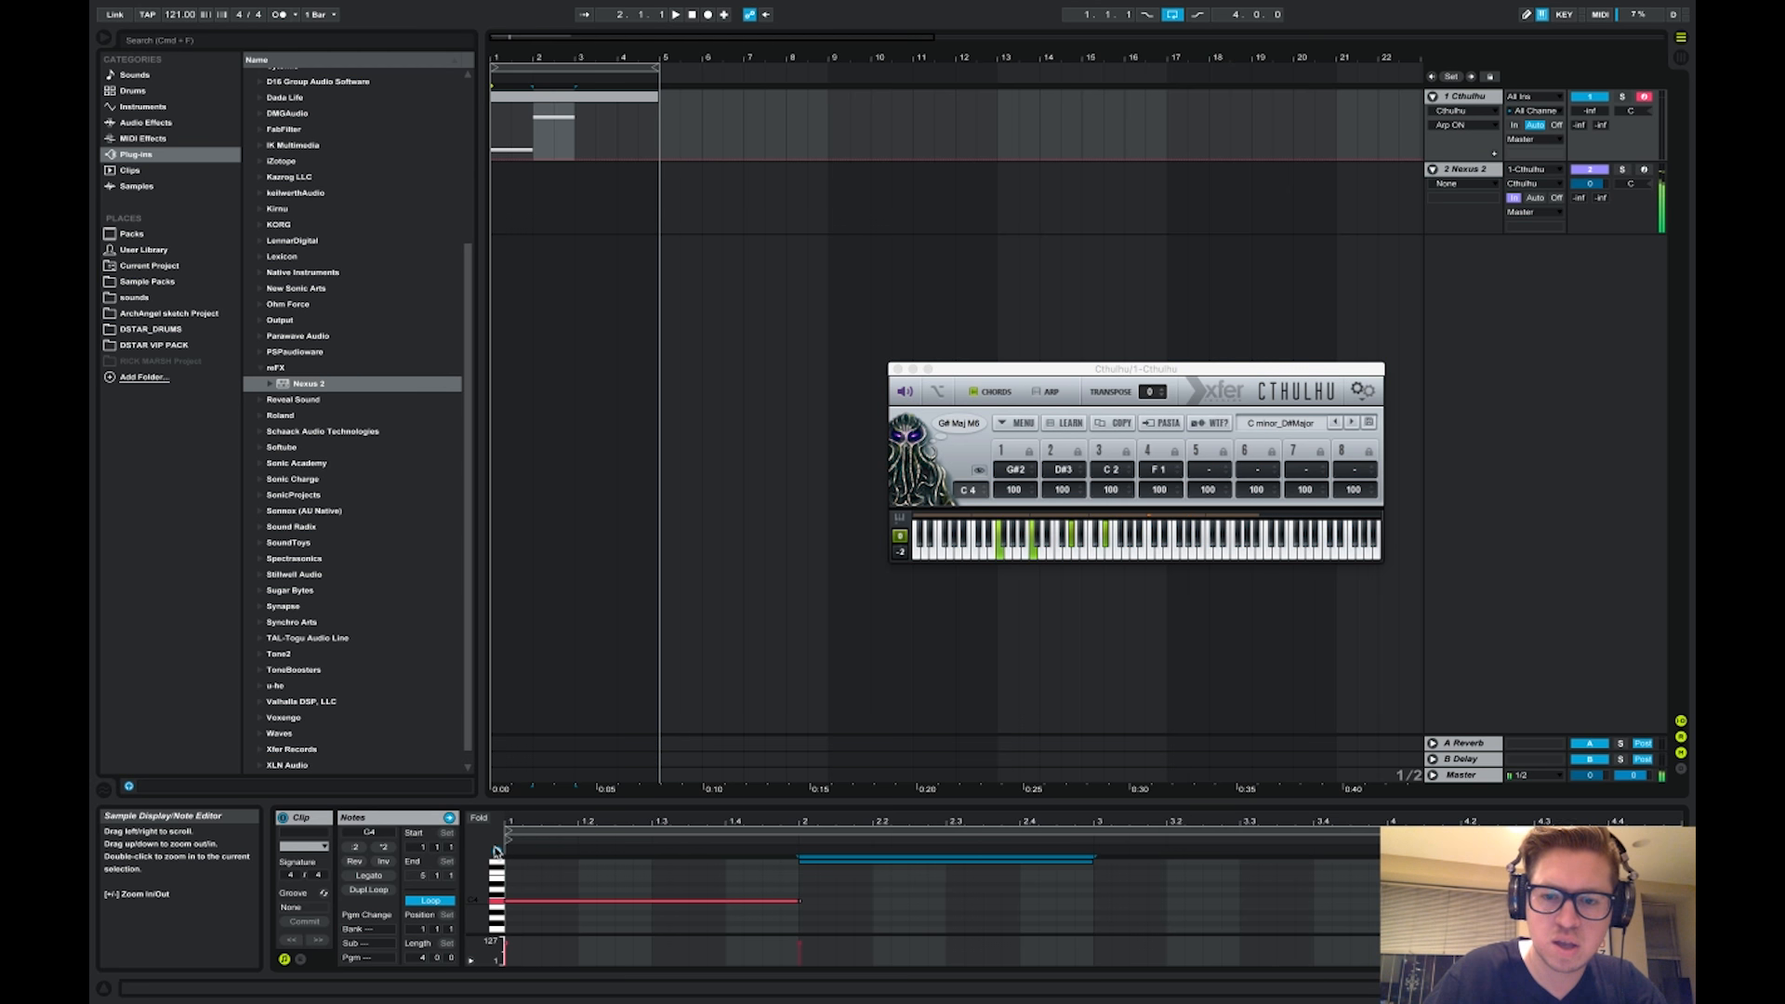
key("g")
key("t")
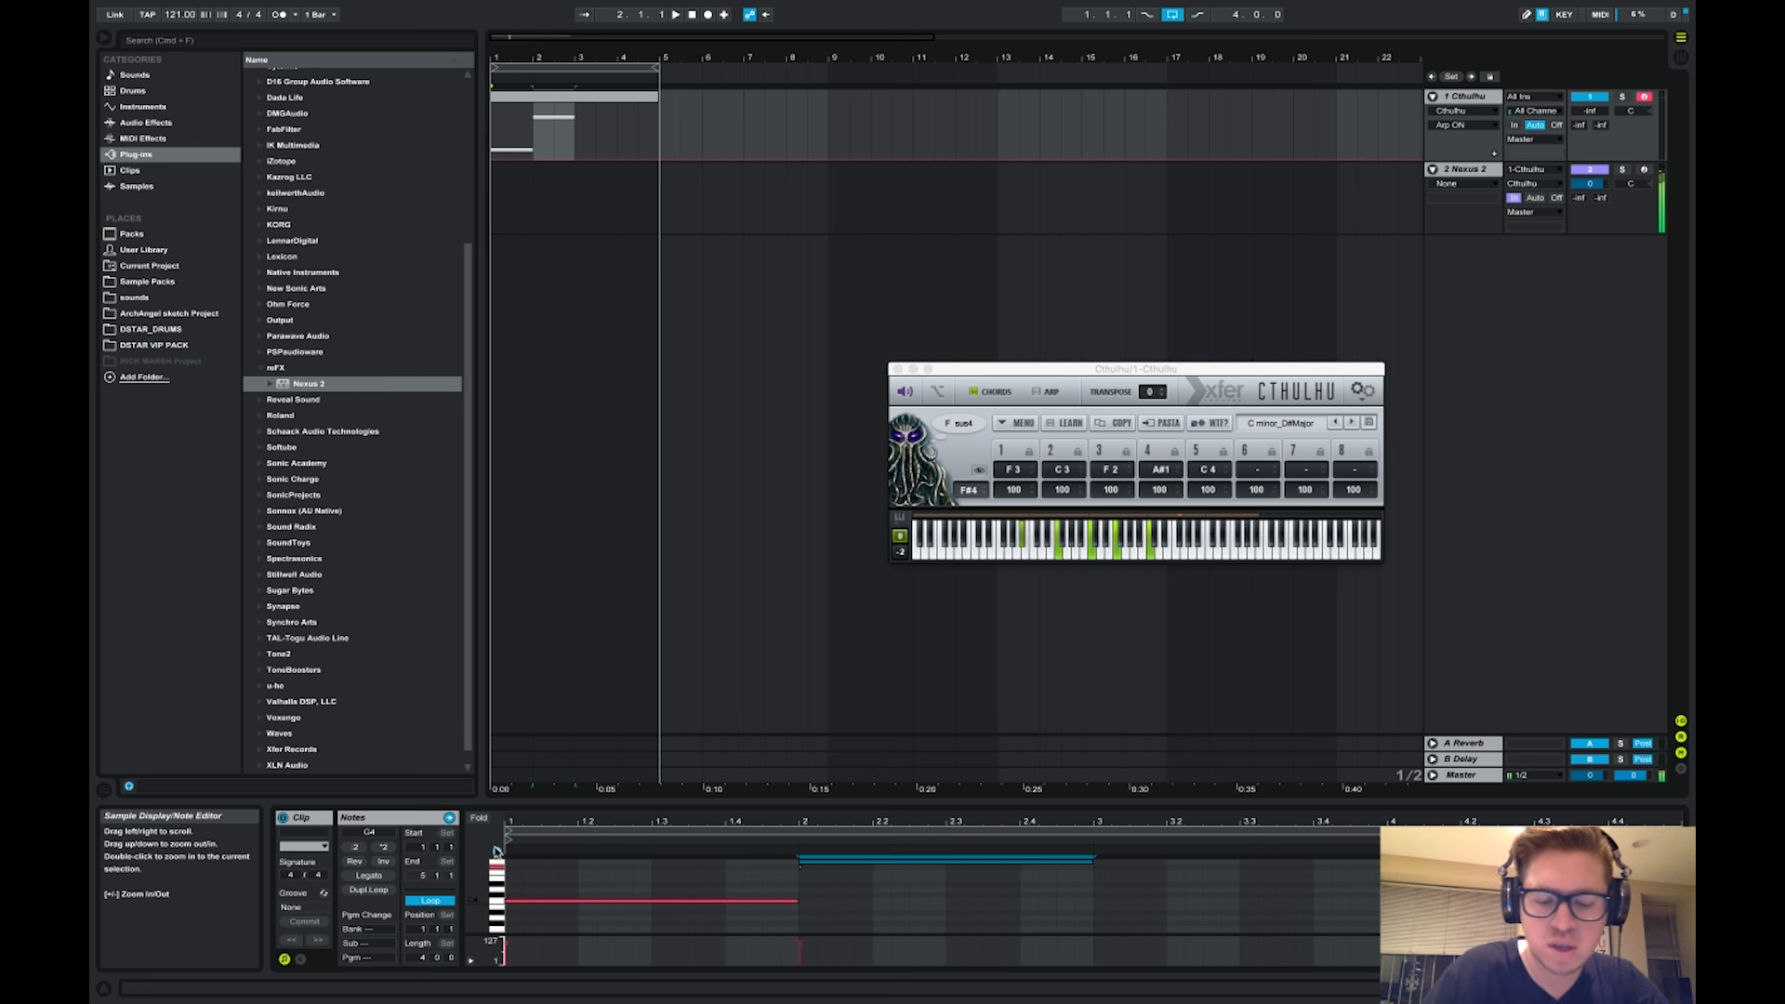
key("a")
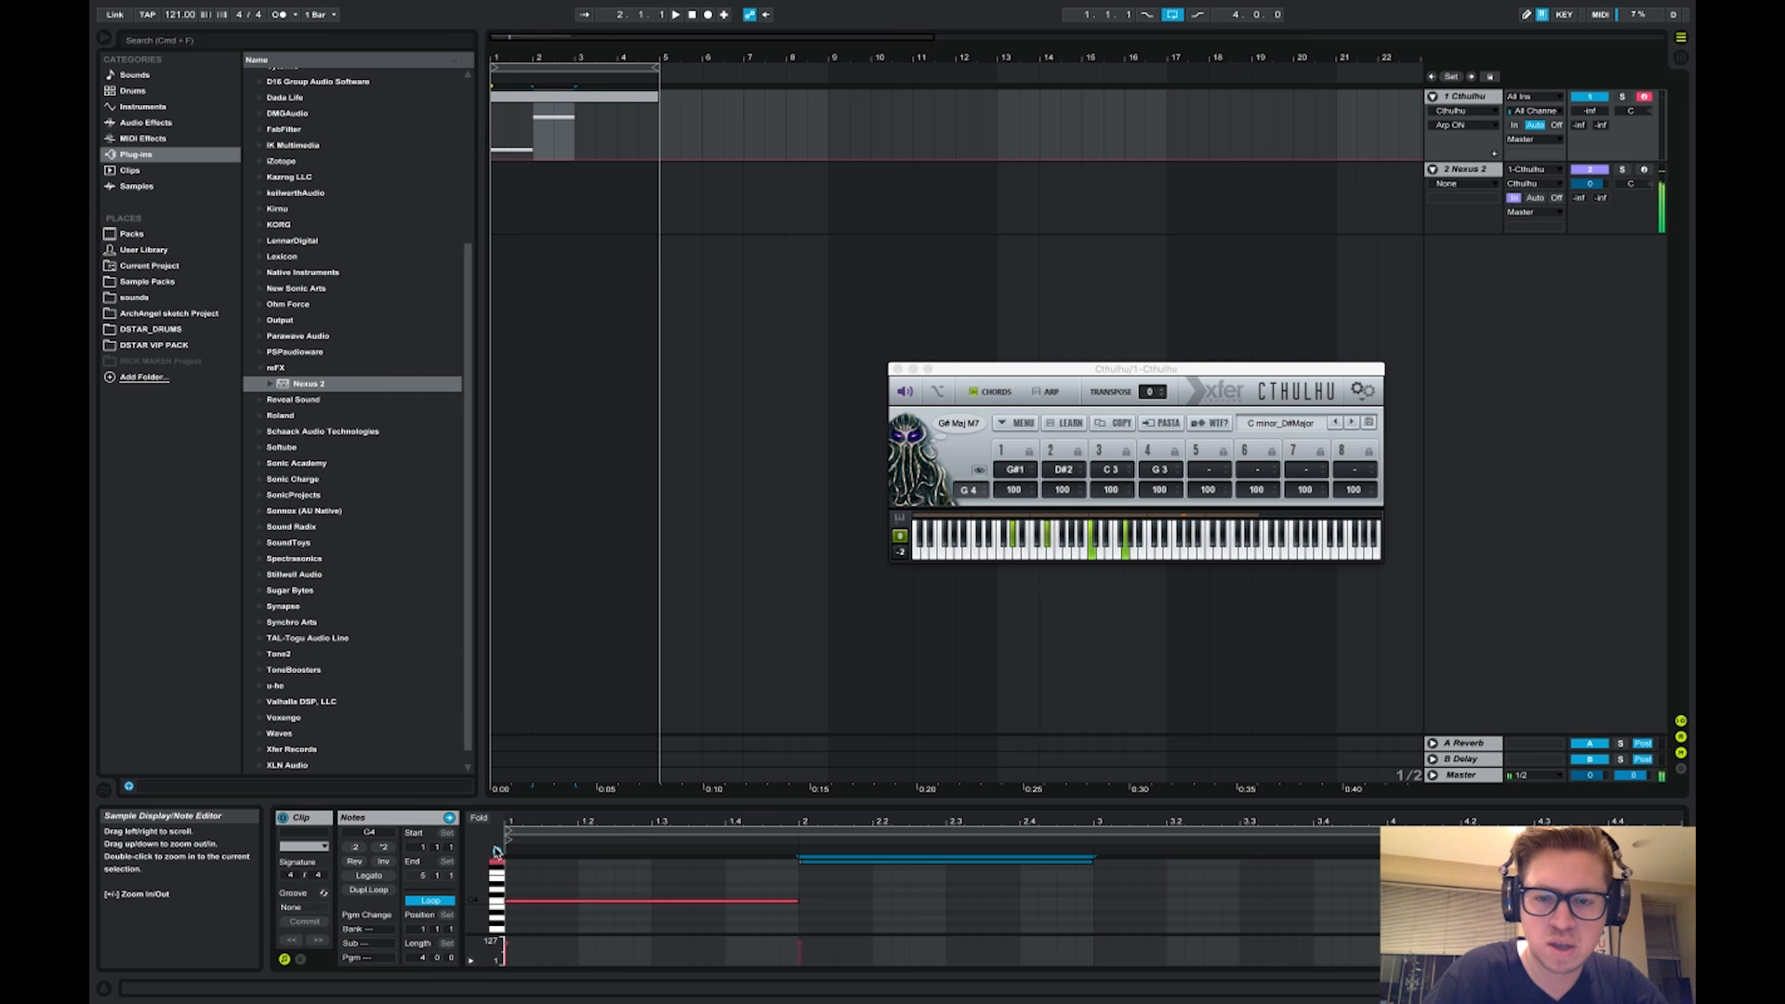
key("d")
key("a")
key("f")
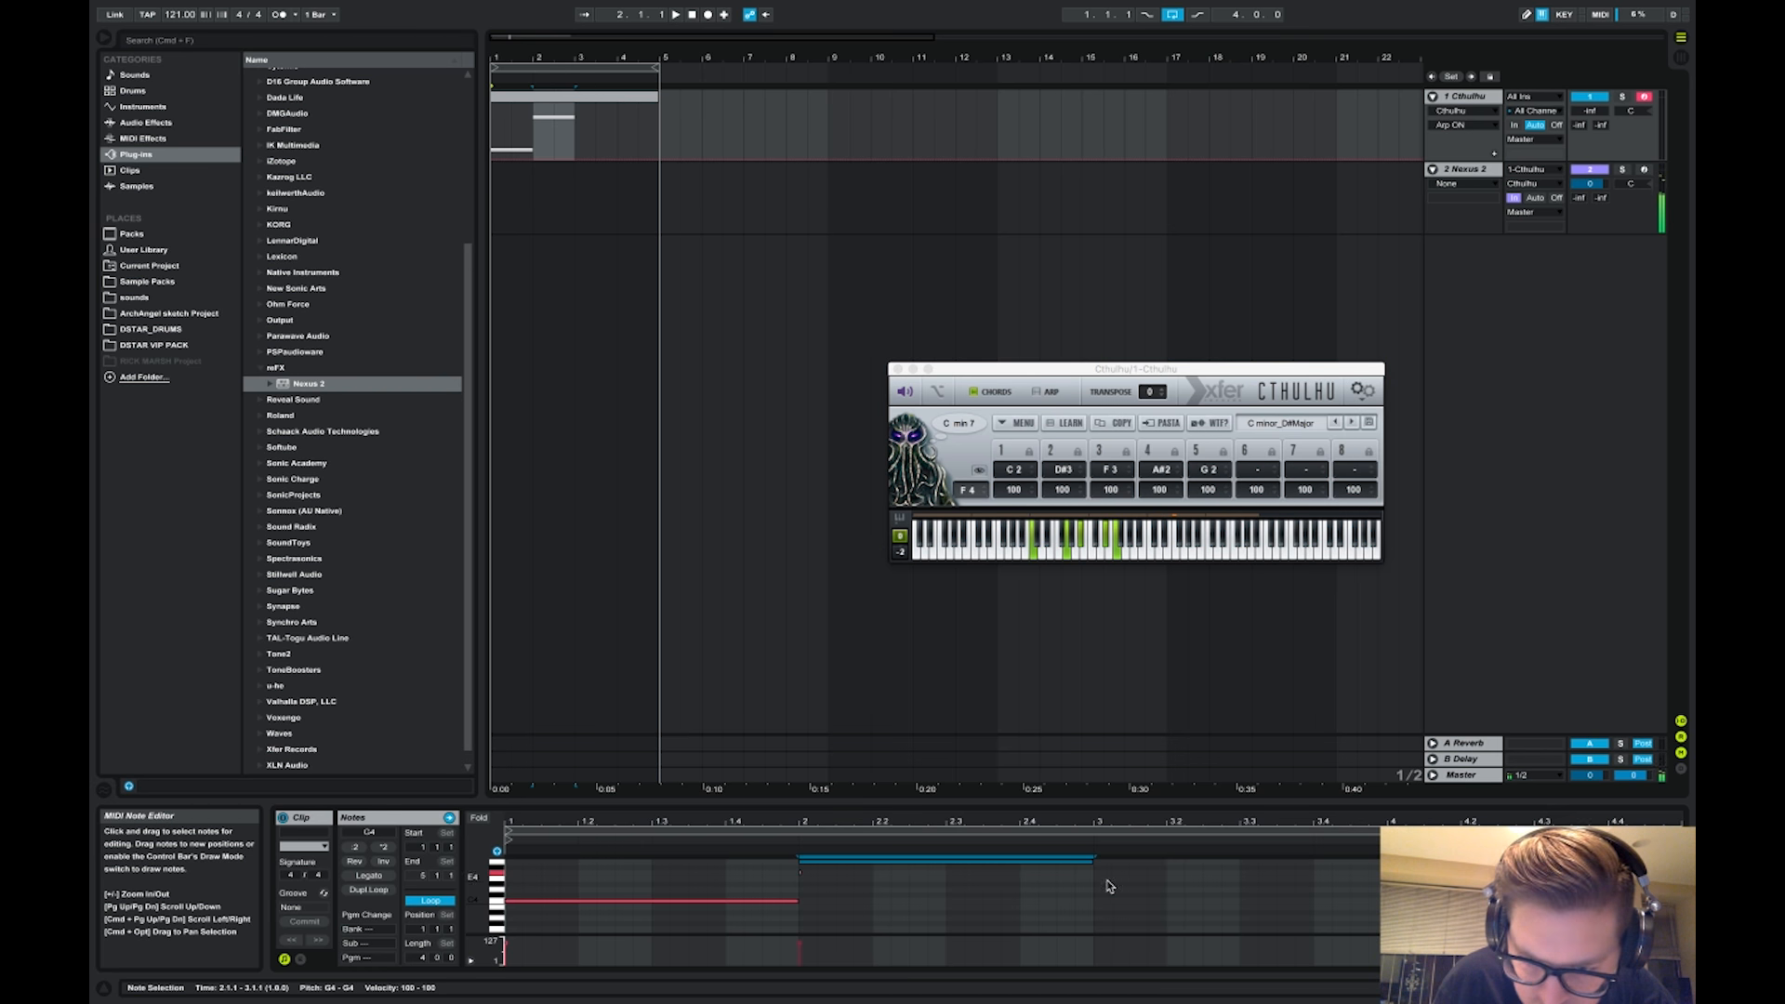
Add an F4 note one bar long in bar 3 of the Cthulhu clip
key("f")
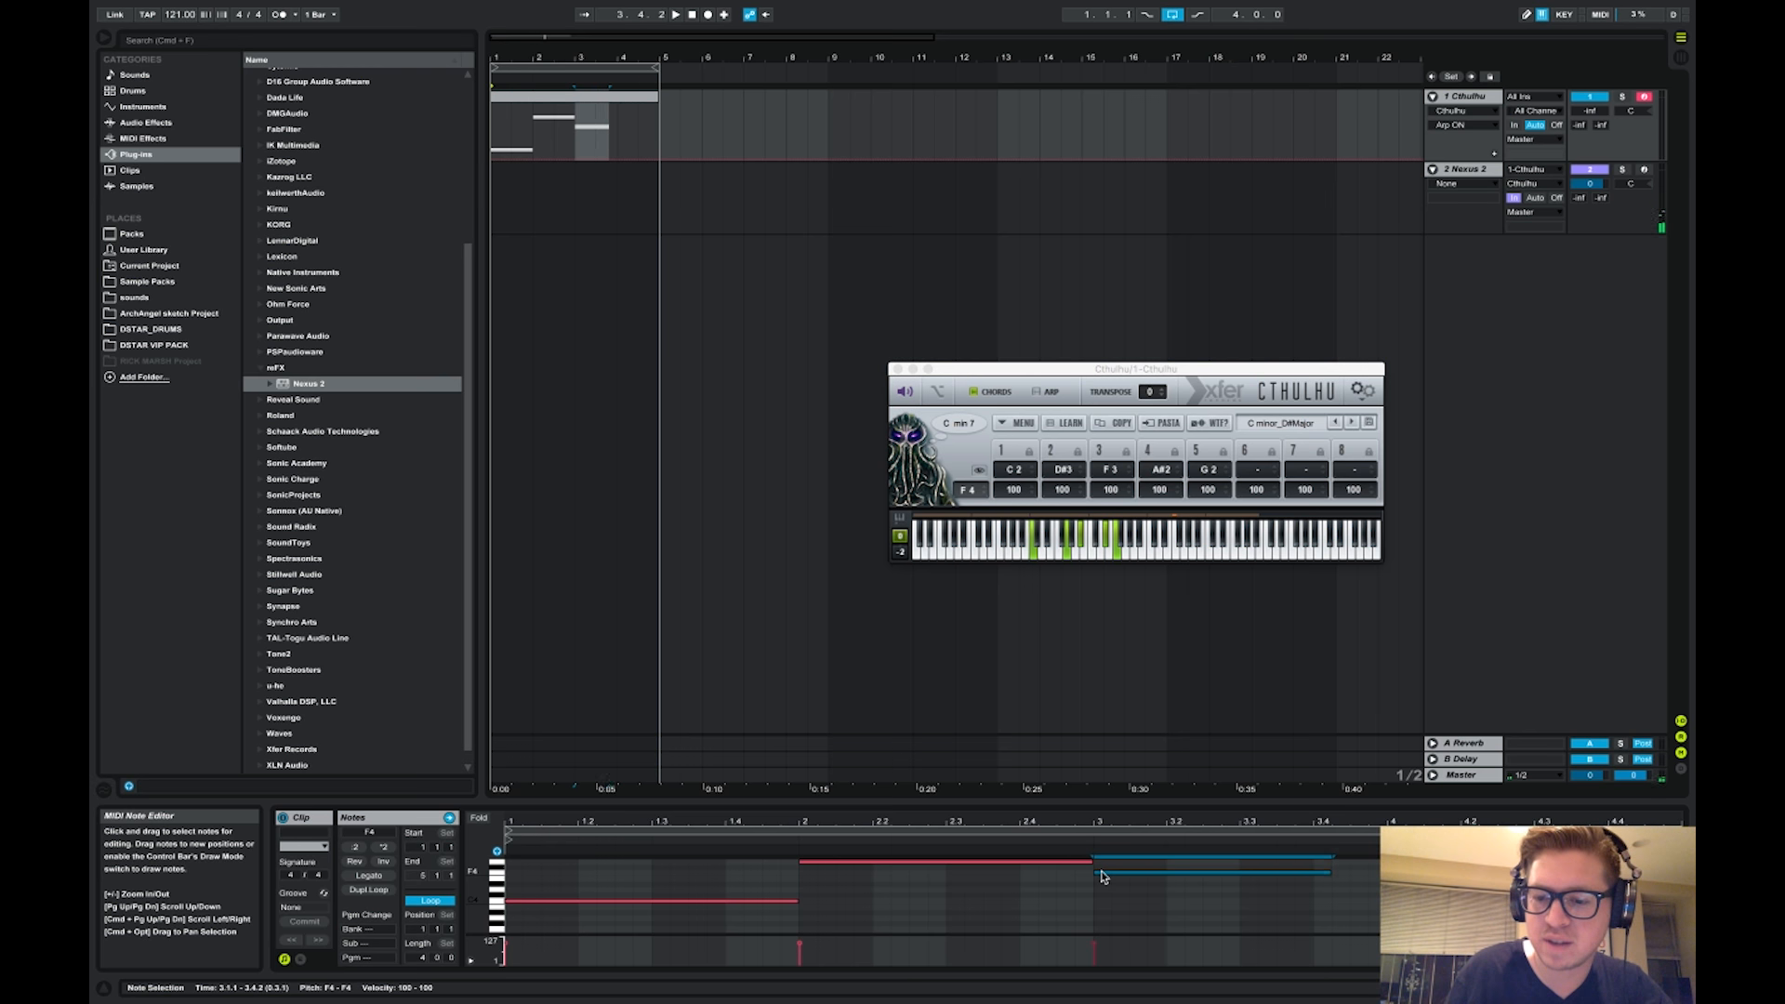
key("a")
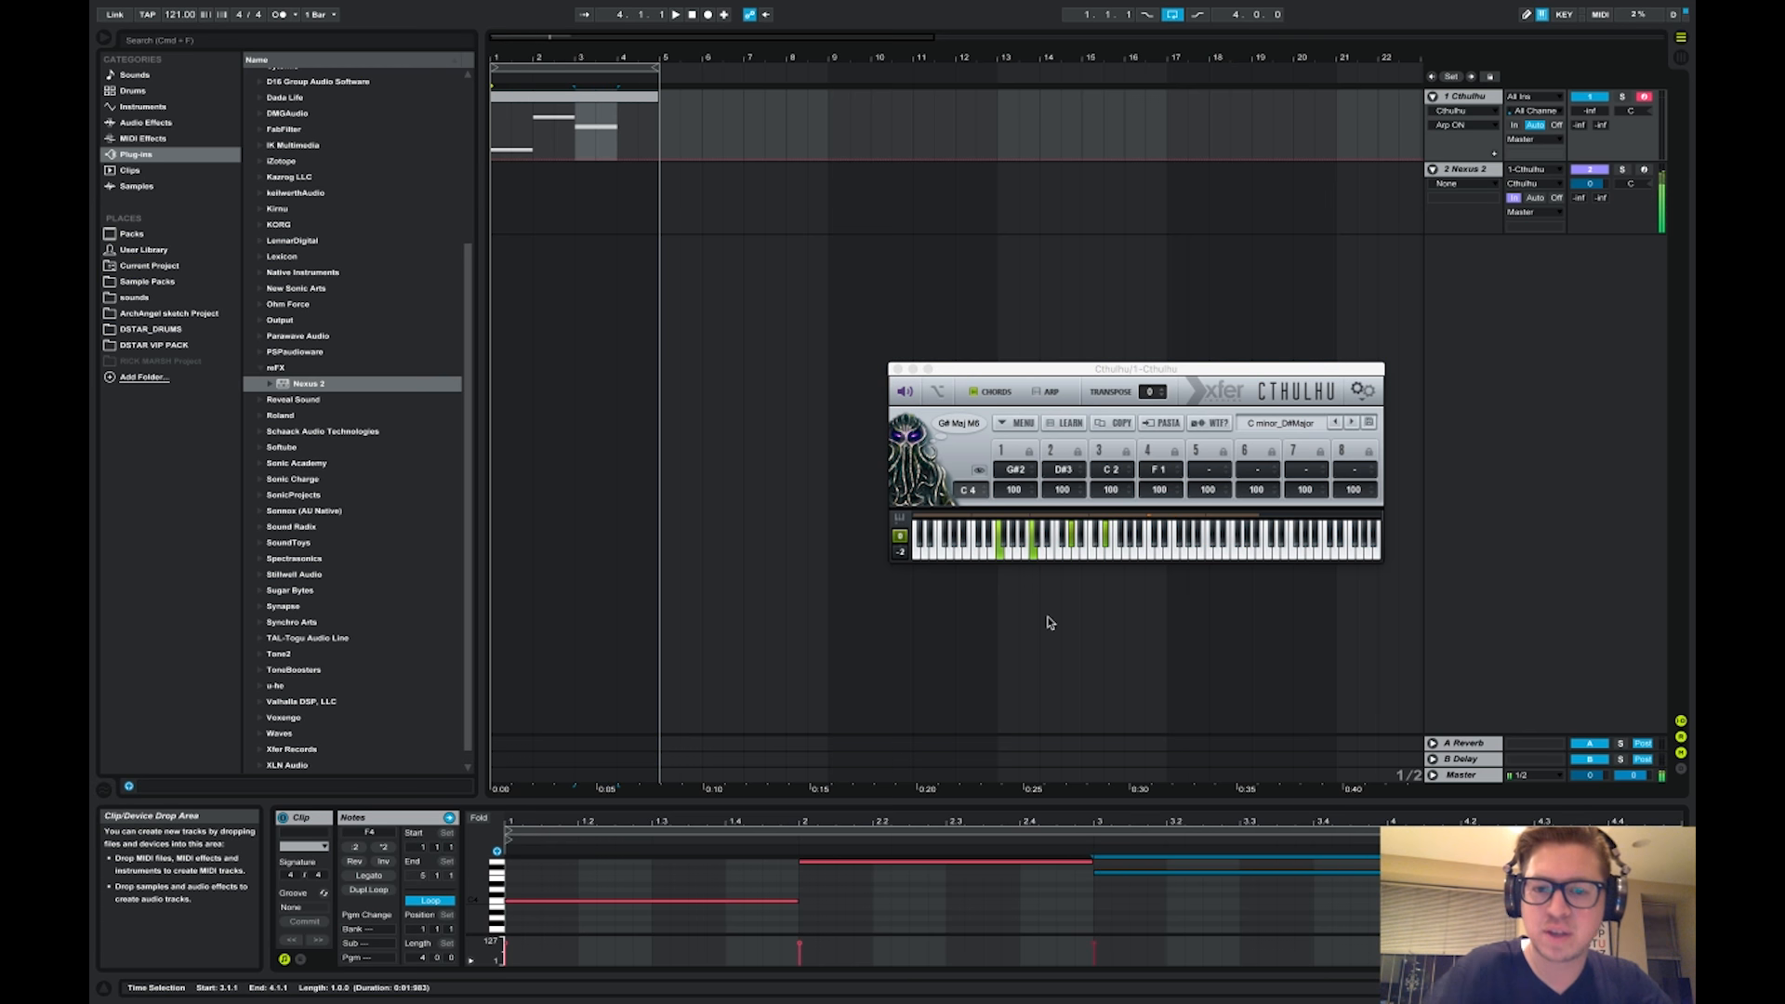
Audition chords triggered by notes from C4 up to C#5 to find a fourth chord that follows the F4 chord
key("g")
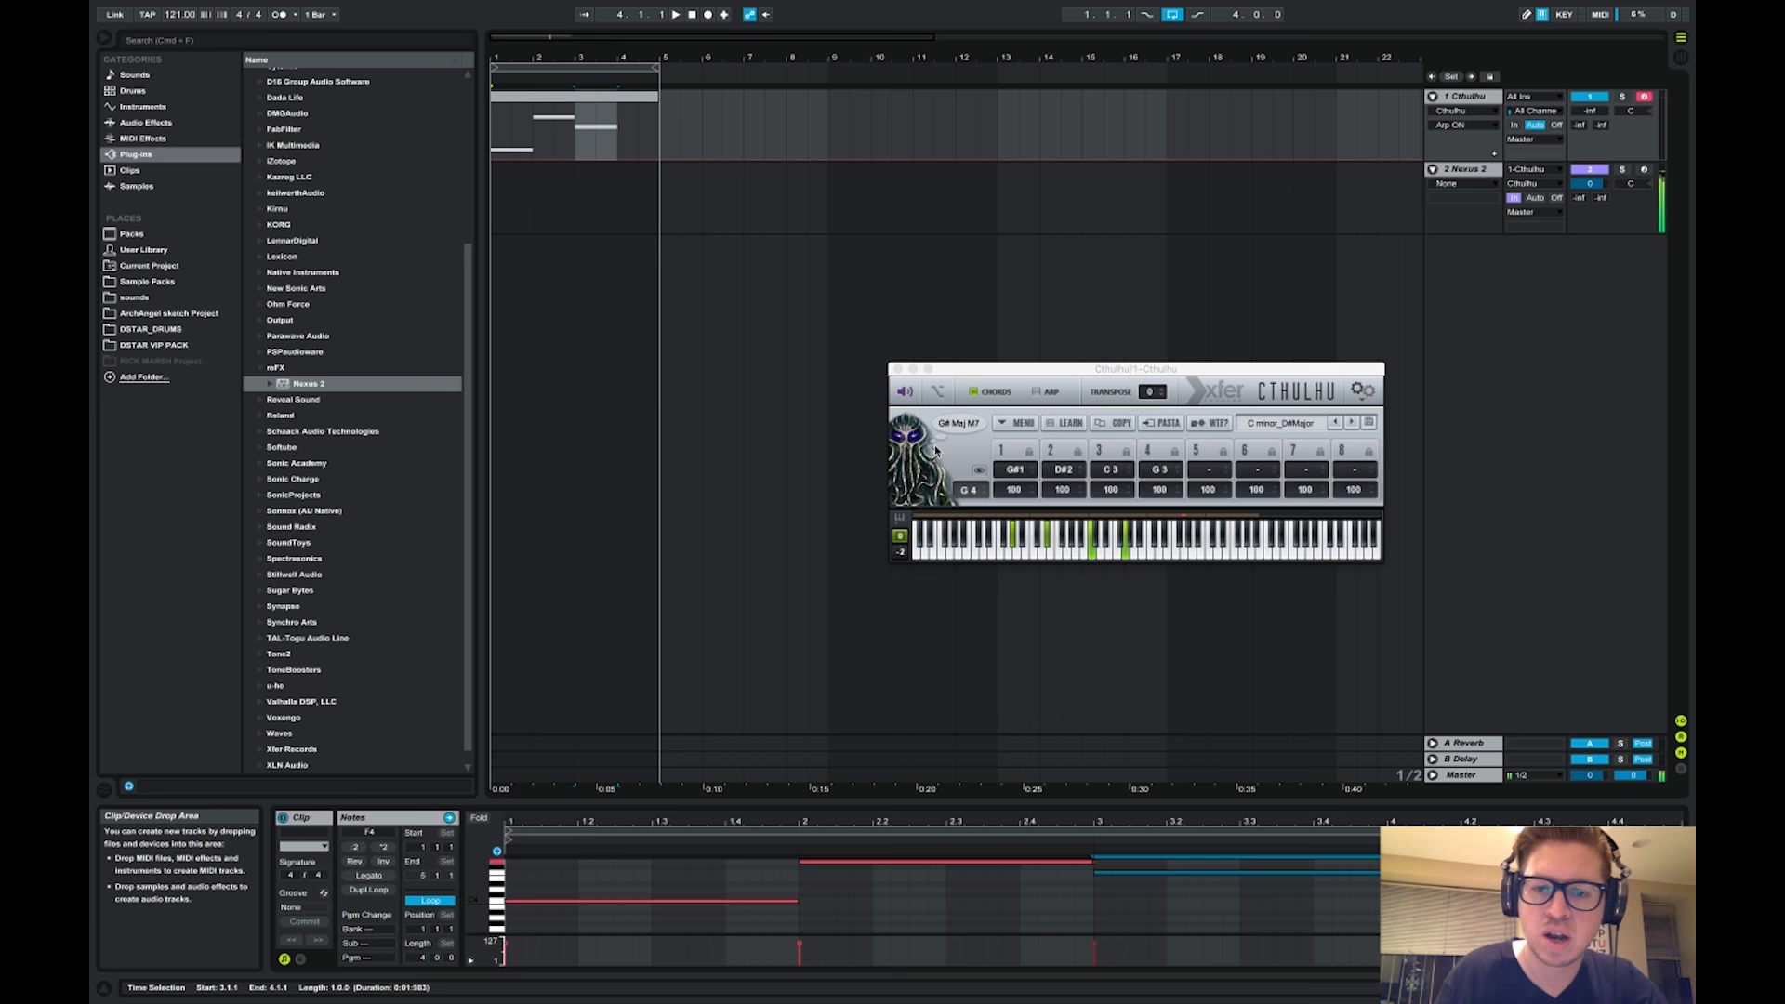
key("a")
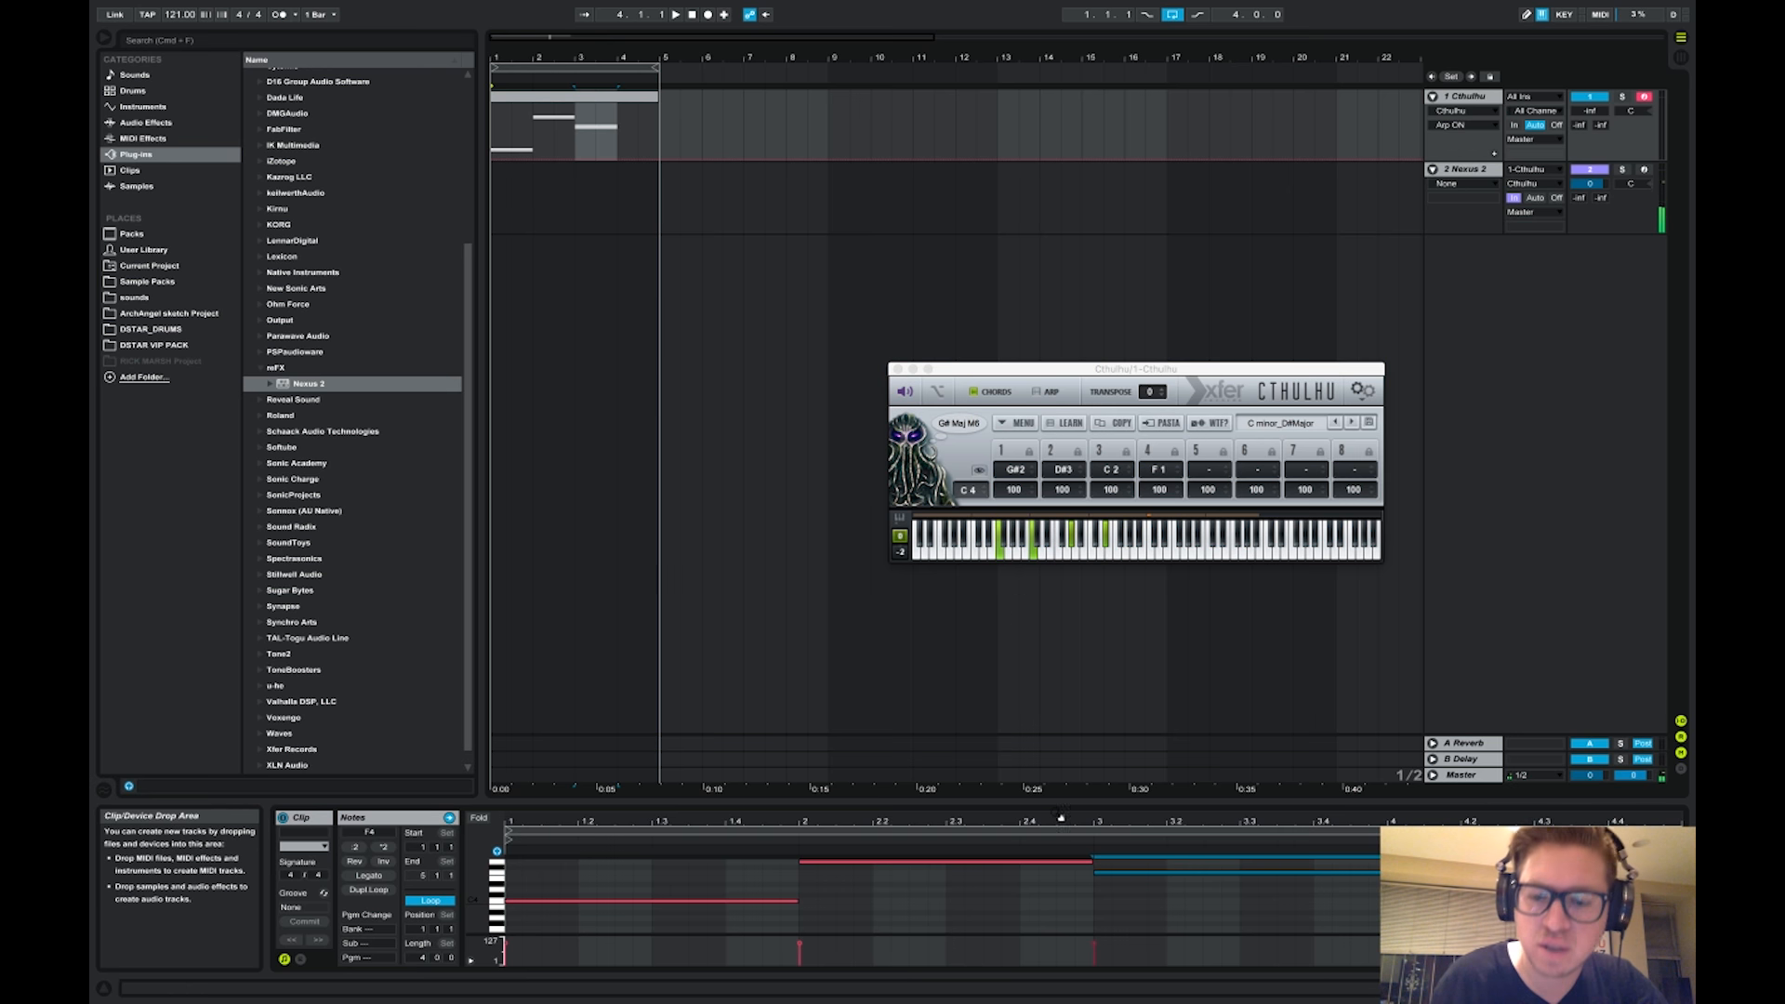
left_click_drag(476, 900, 471, 904)
key("a")
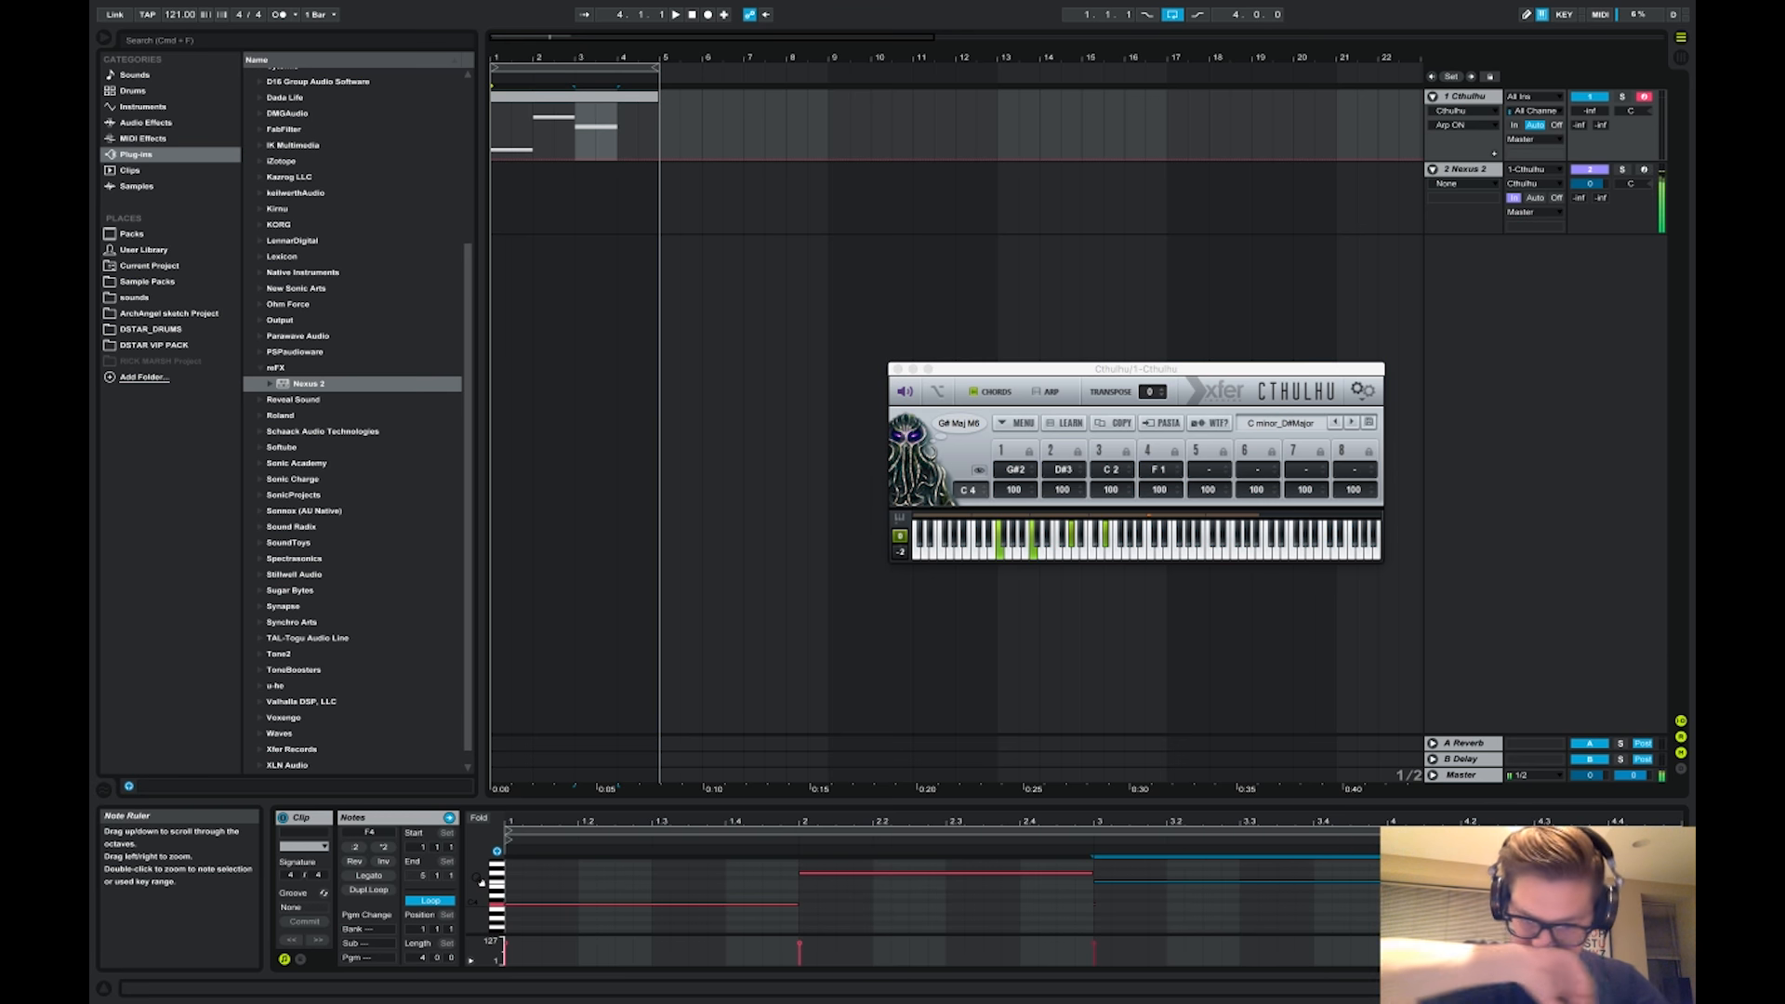
key("g")
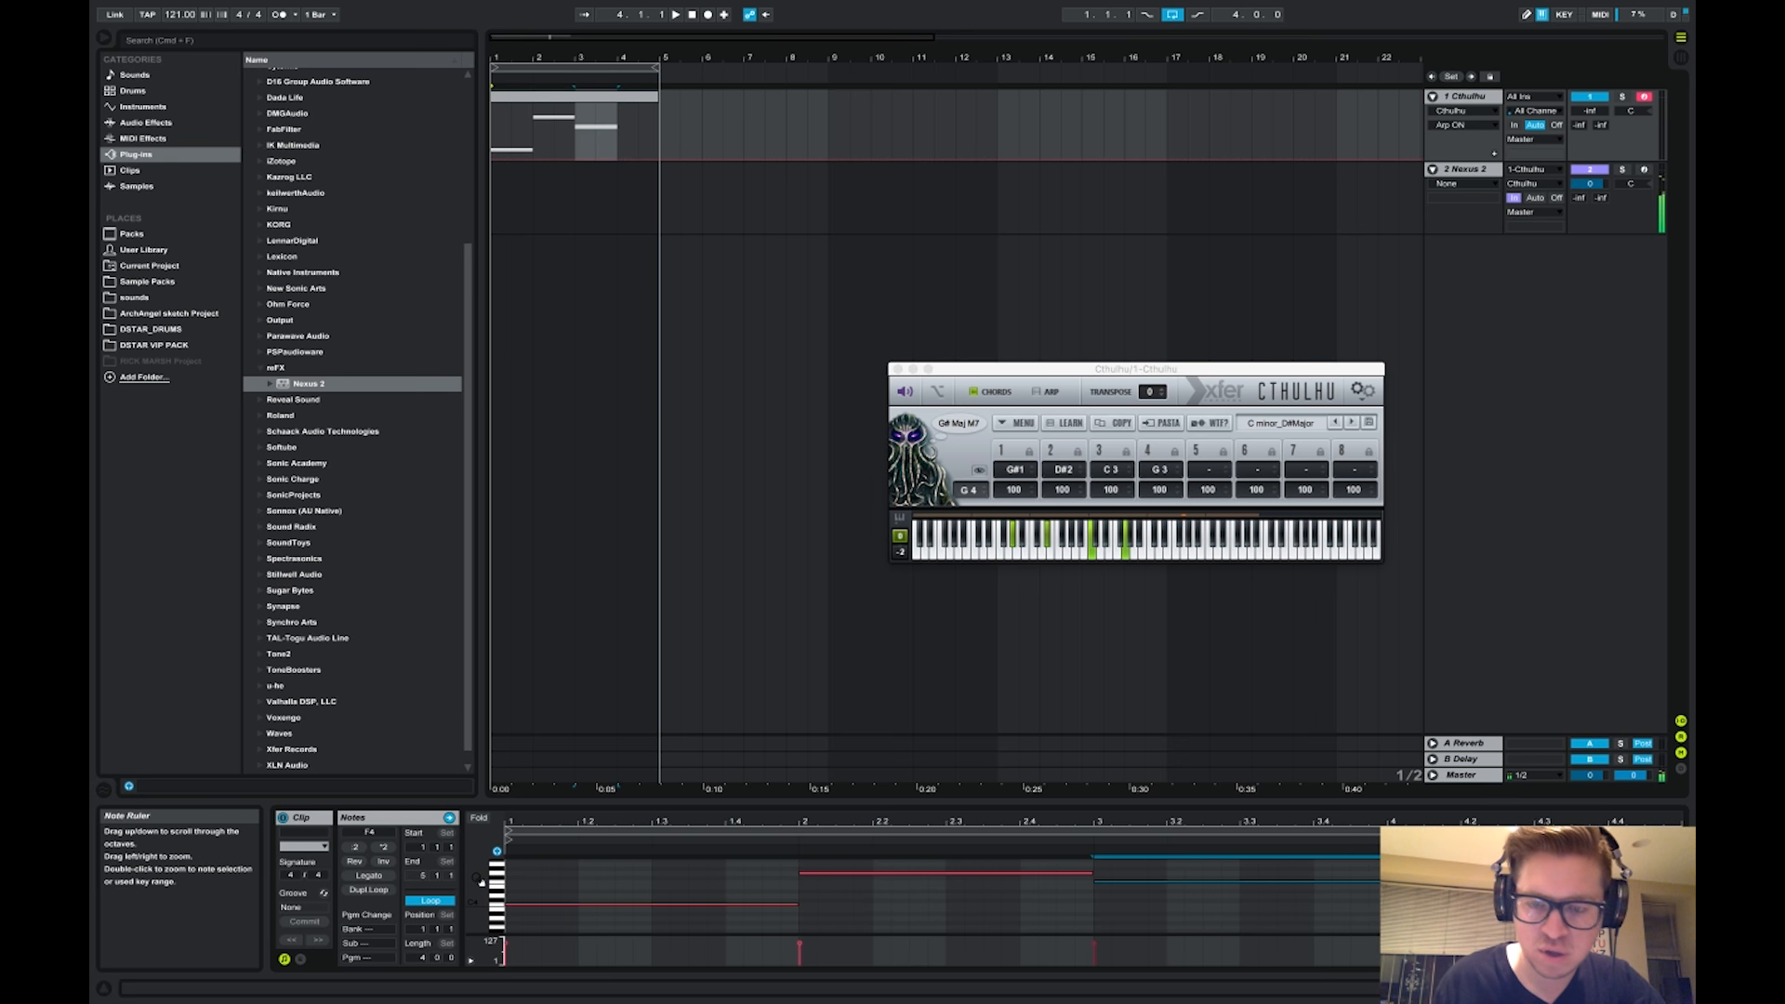
key("e")
key("g")
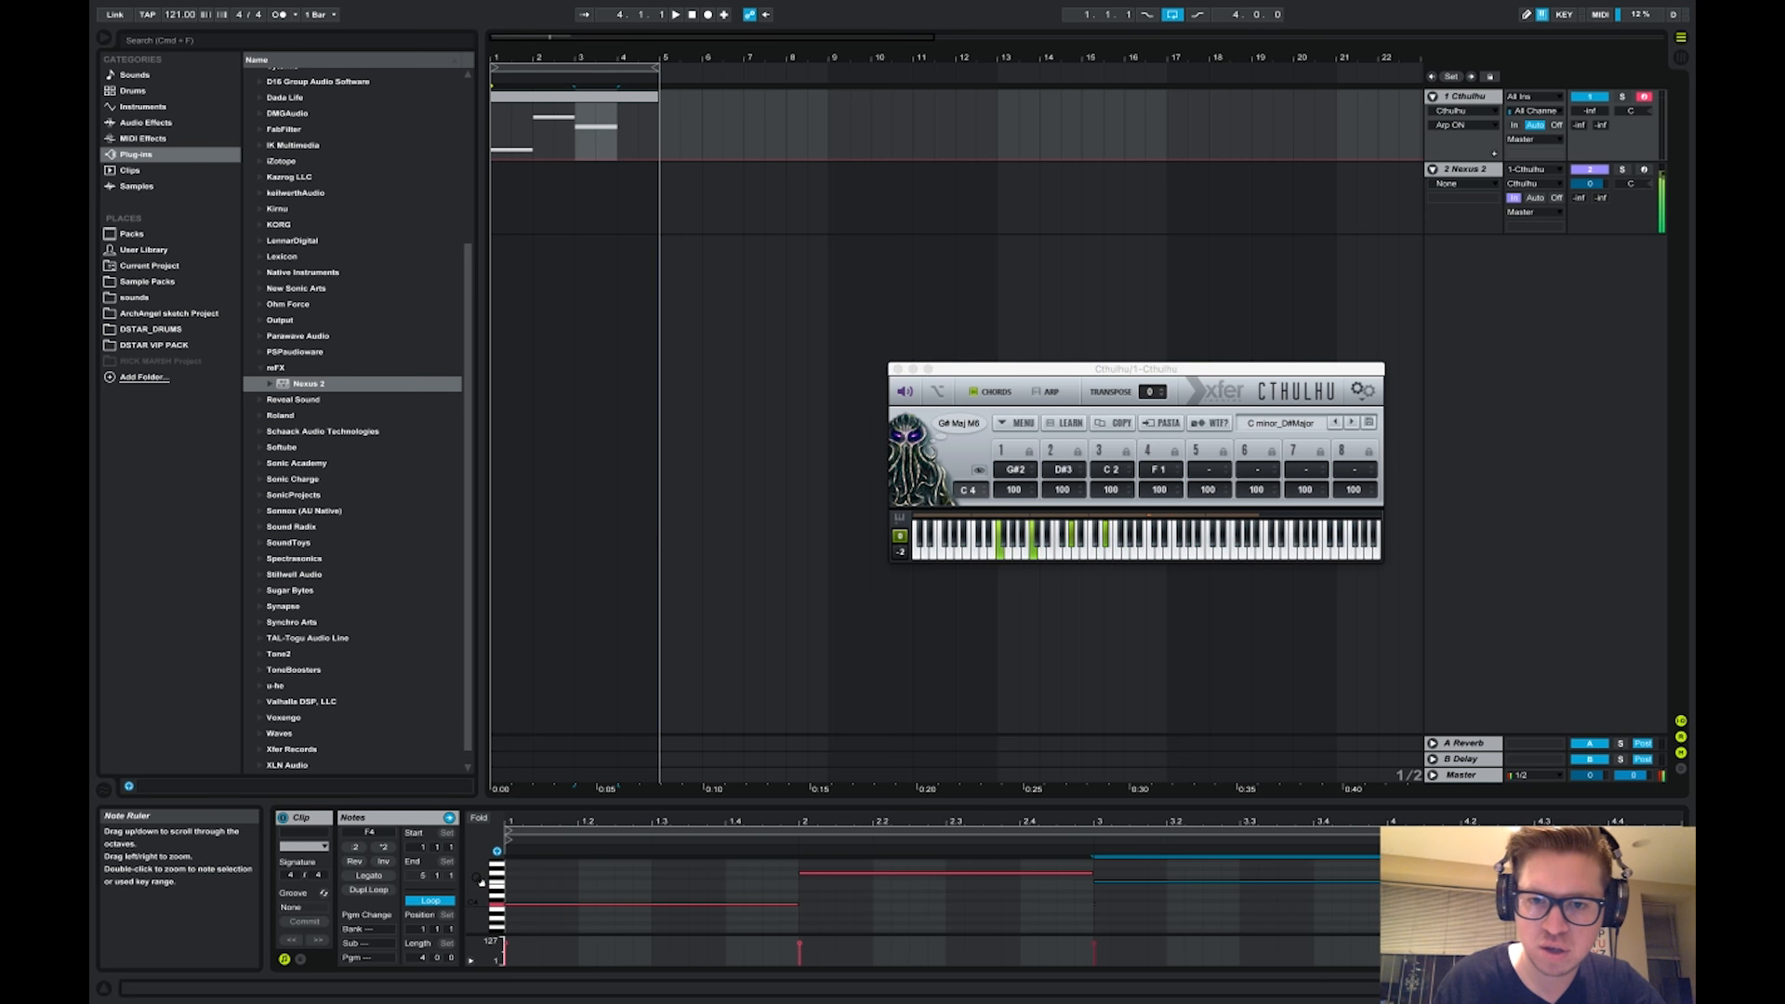
key("f")
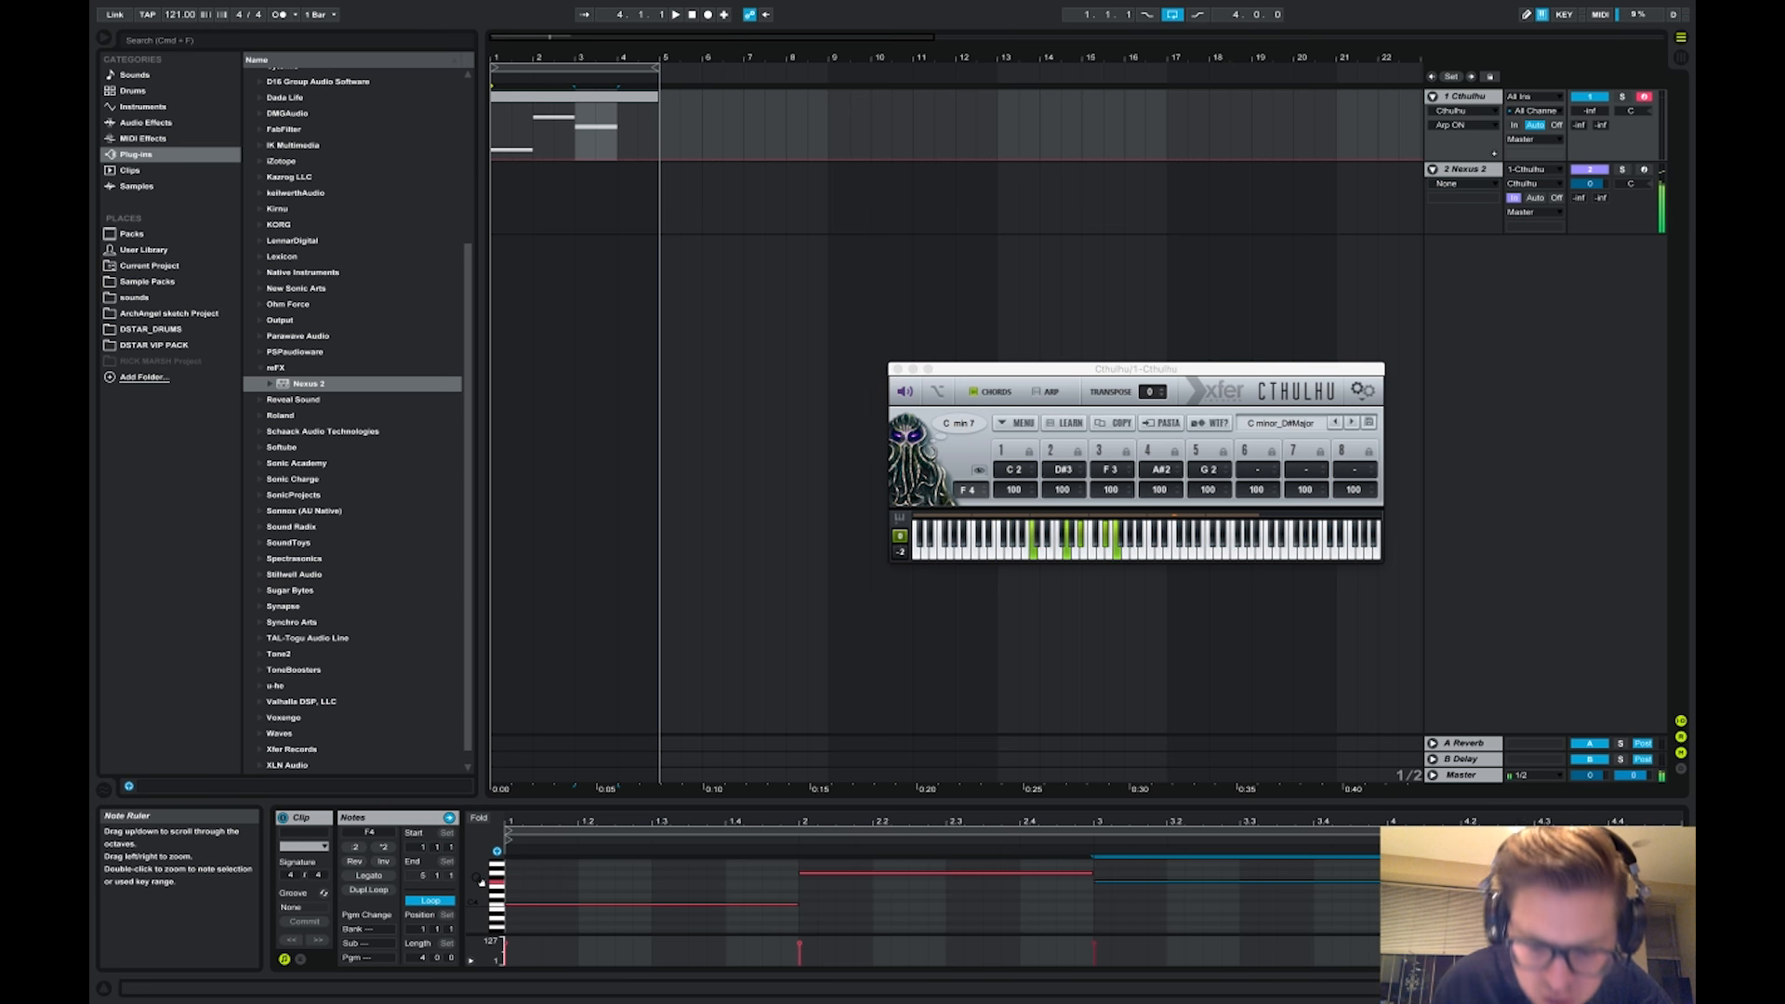
key("j")
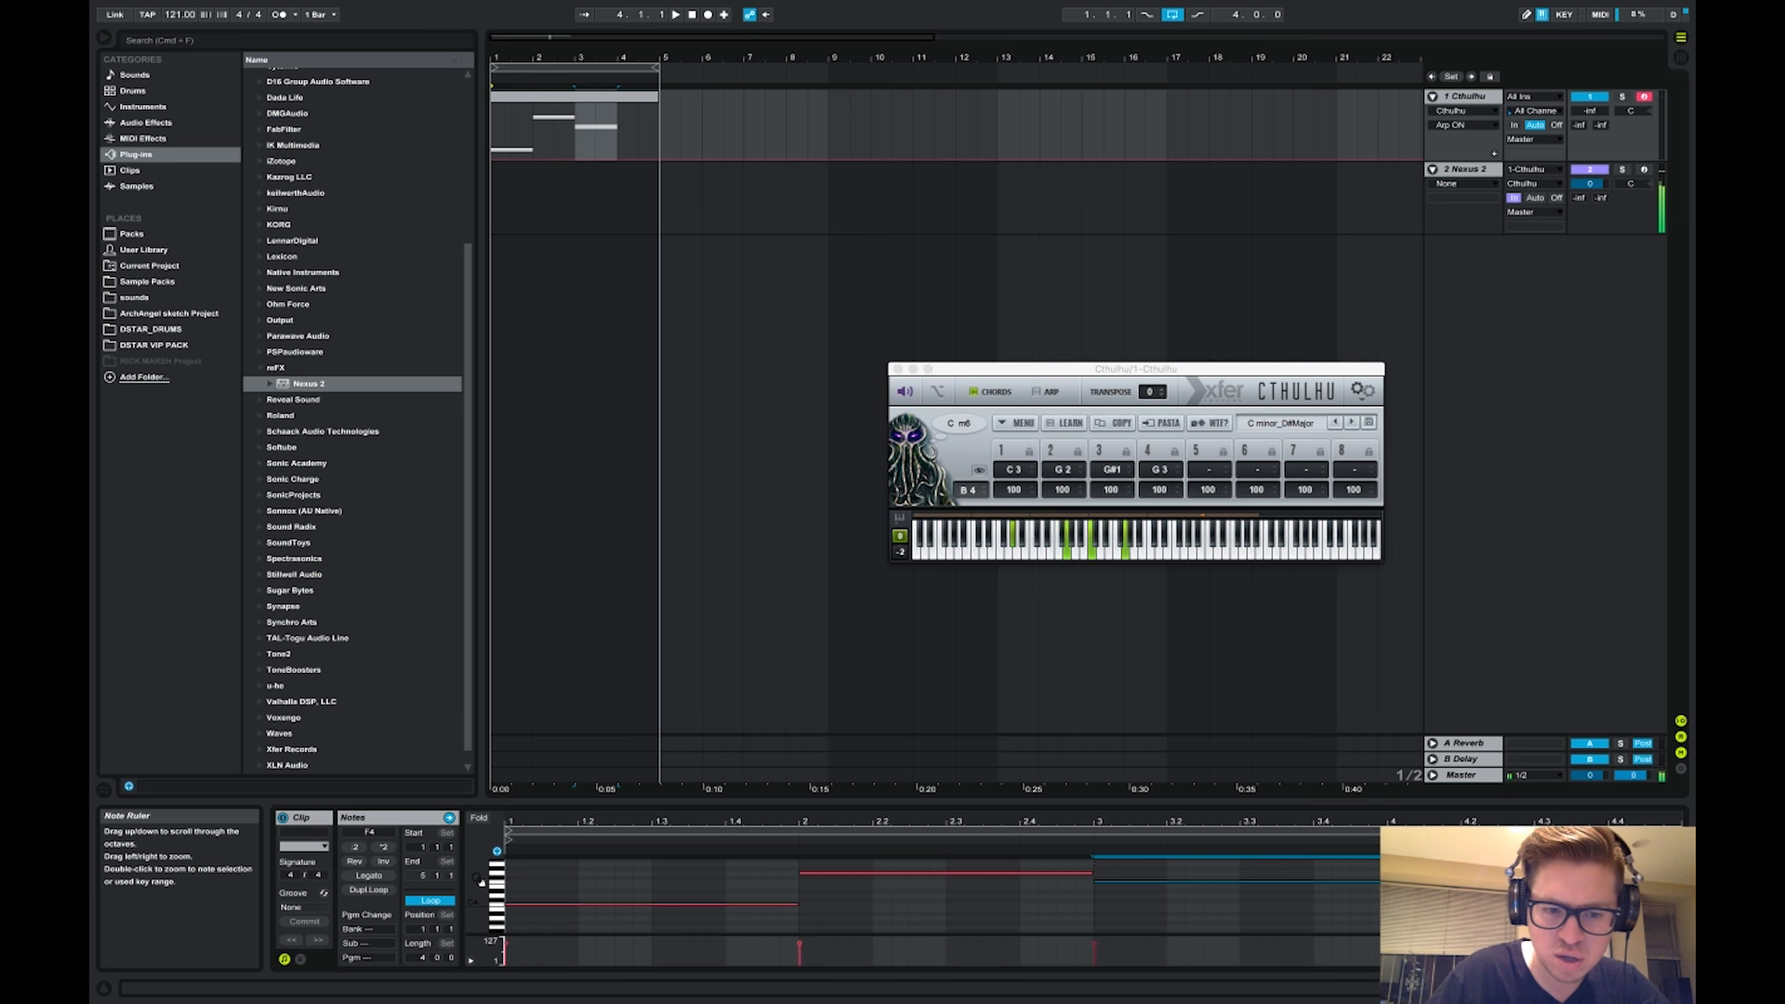
key("f")
key("d")
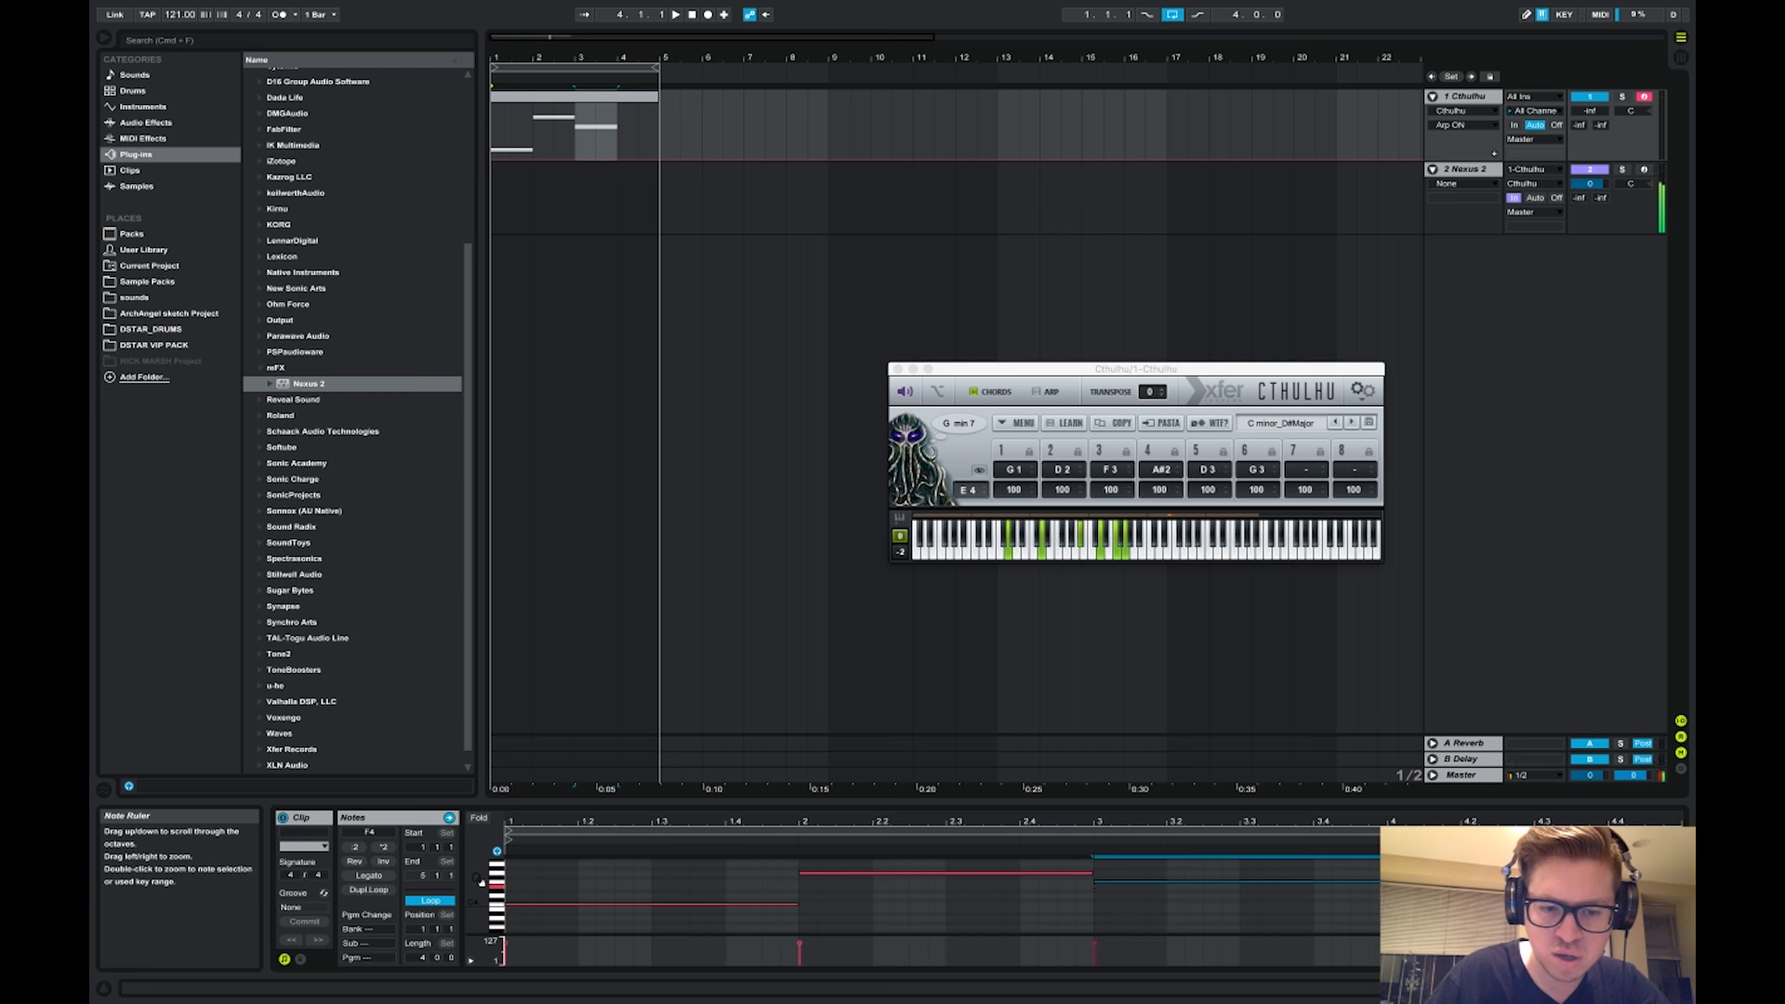
key("f")
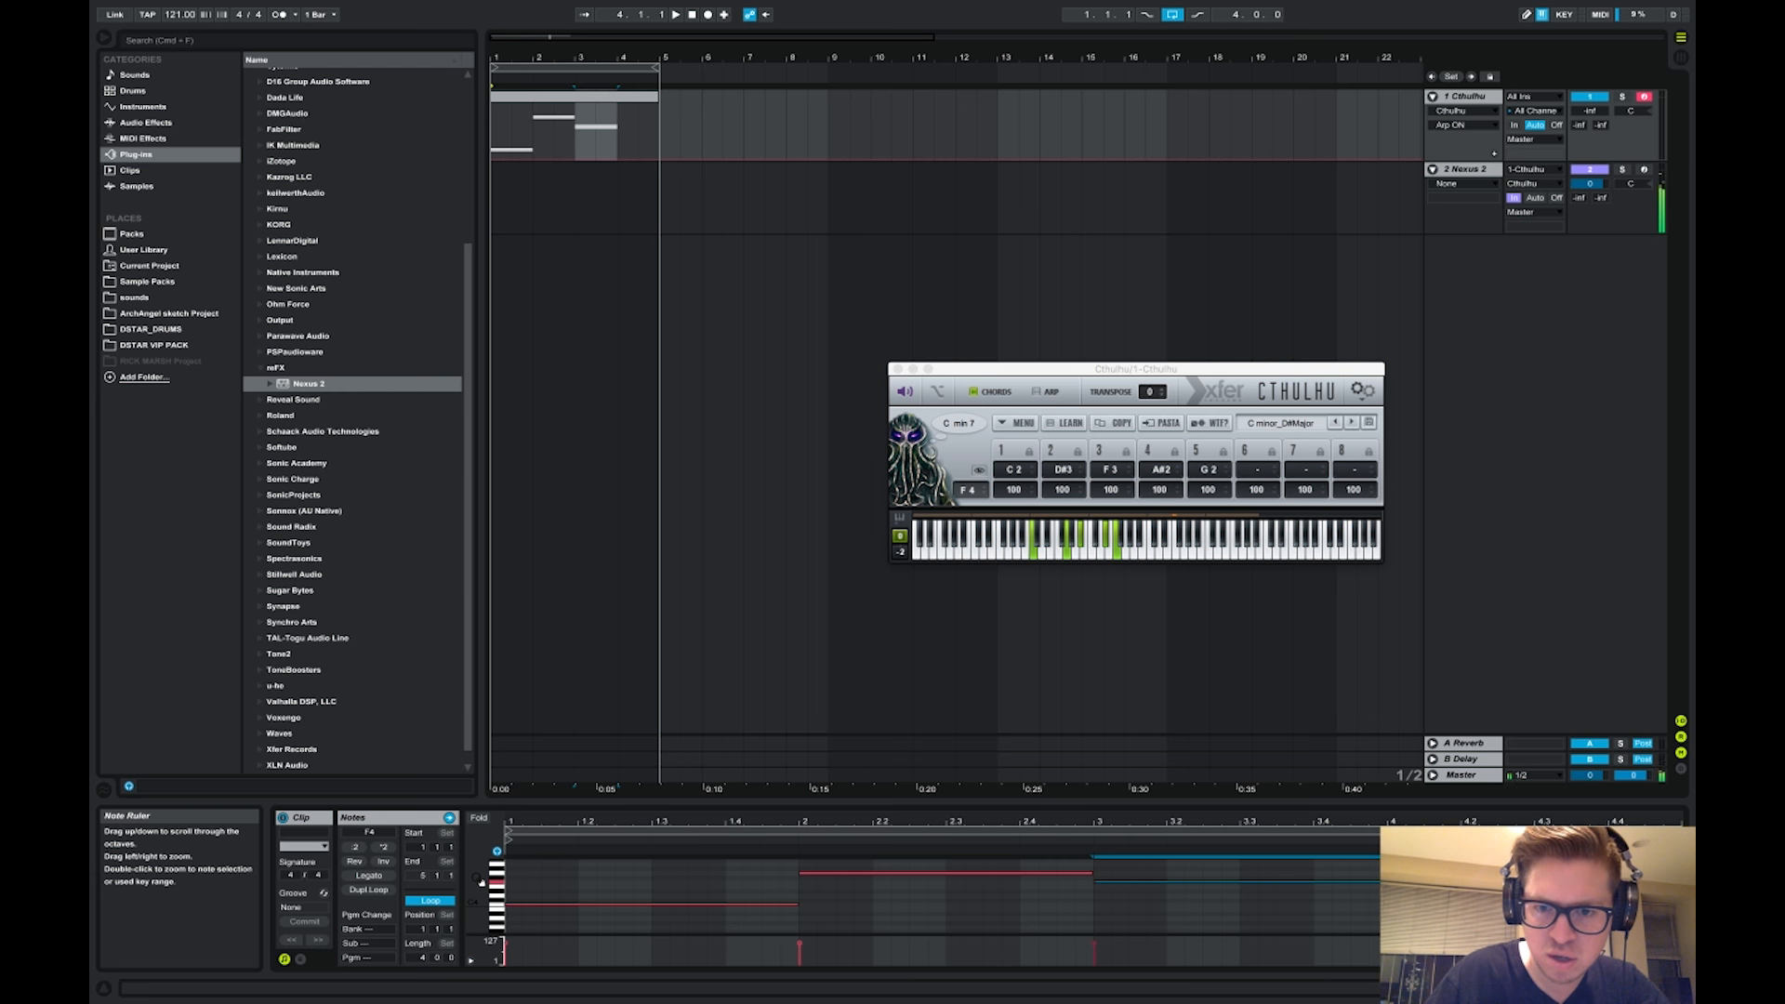
key("s")
key("f")
key("u")
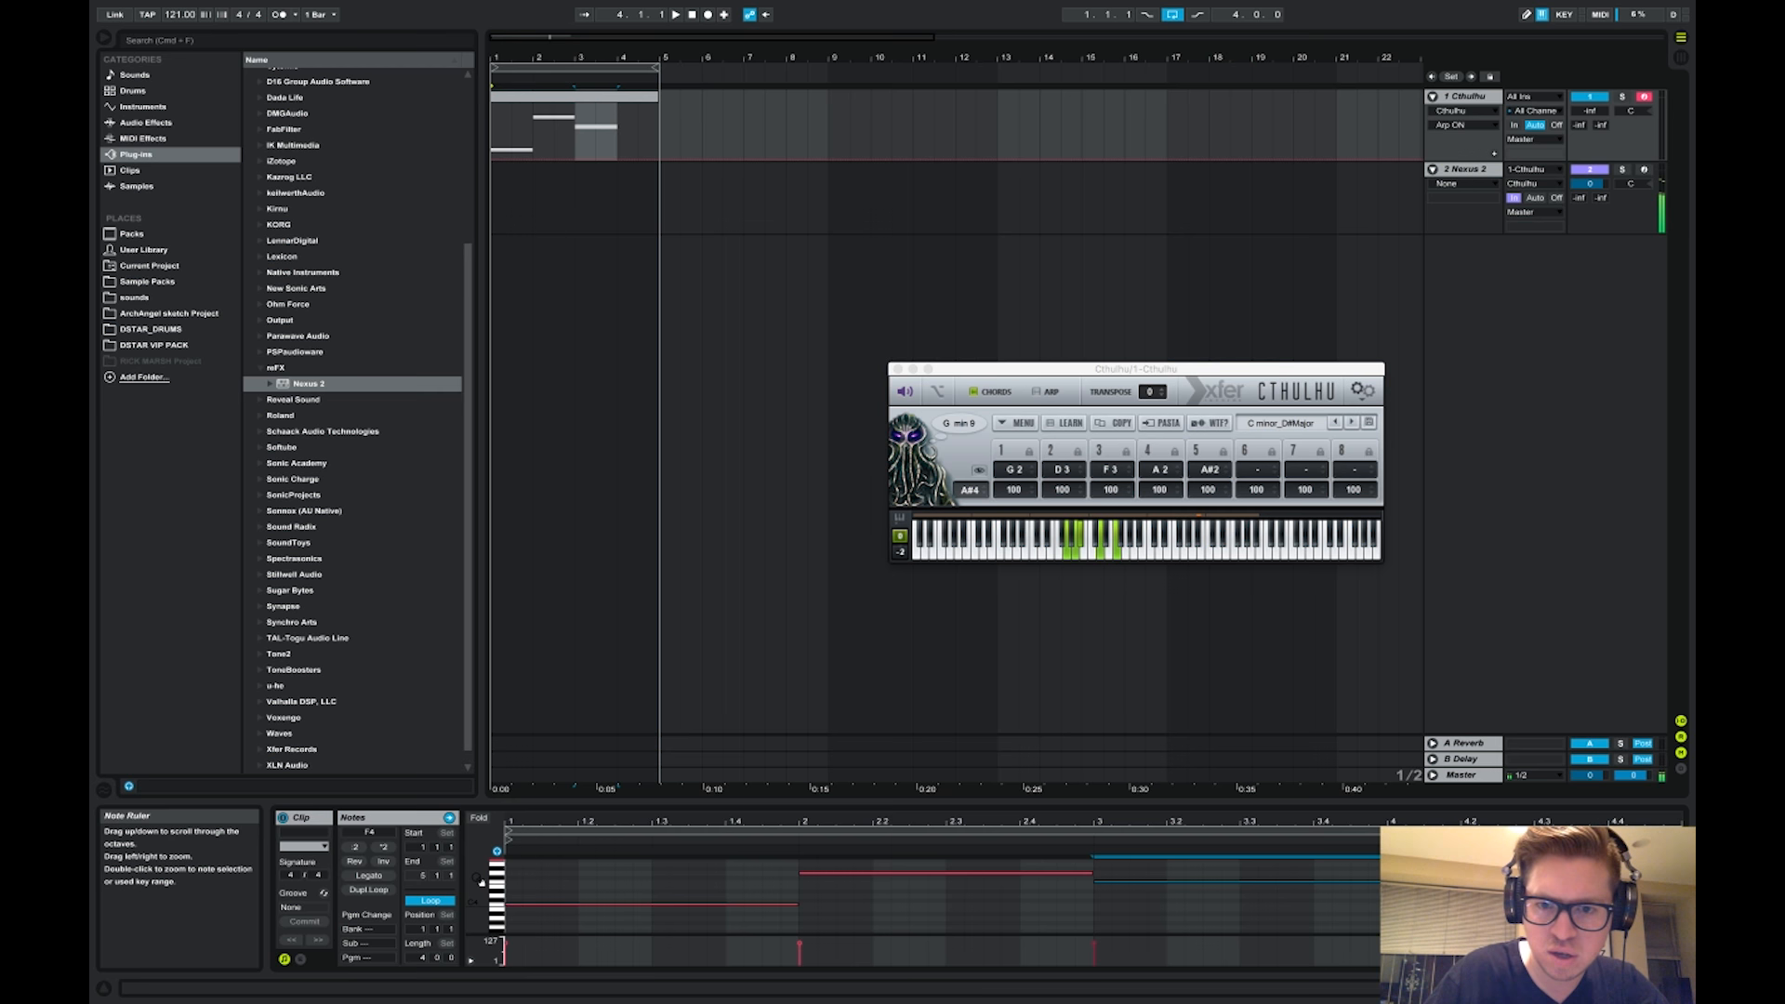
key("f")
key("f")
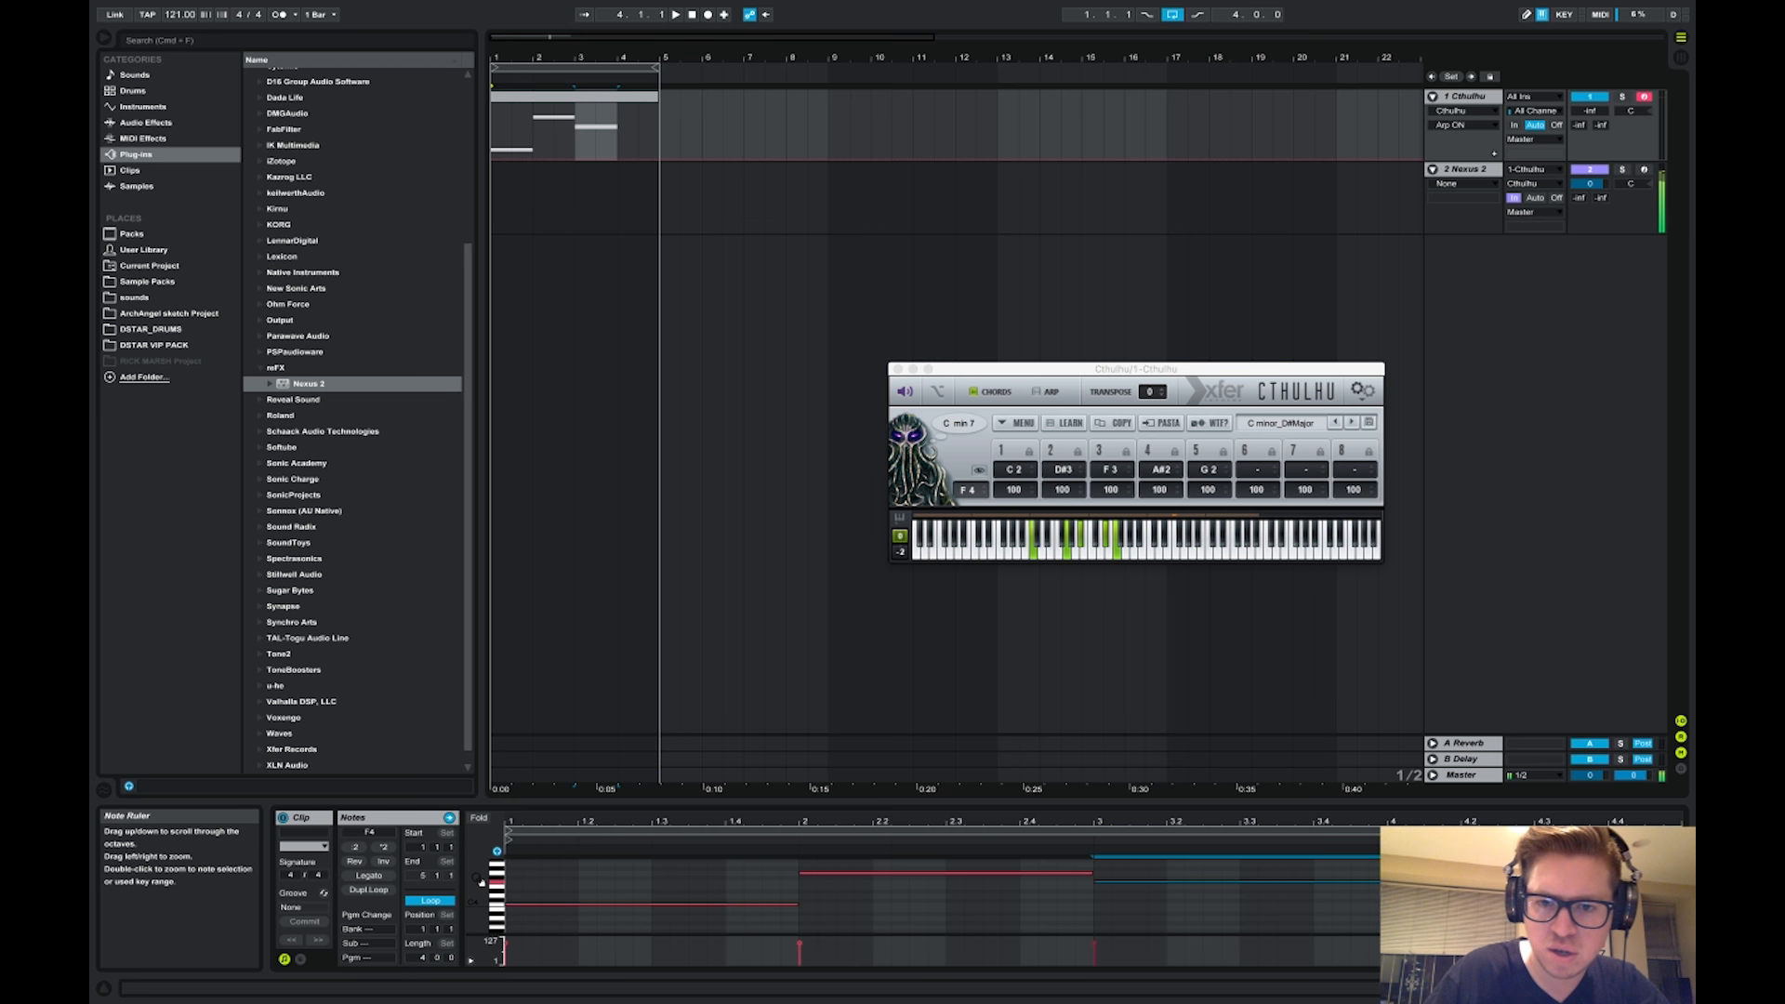
key("k")
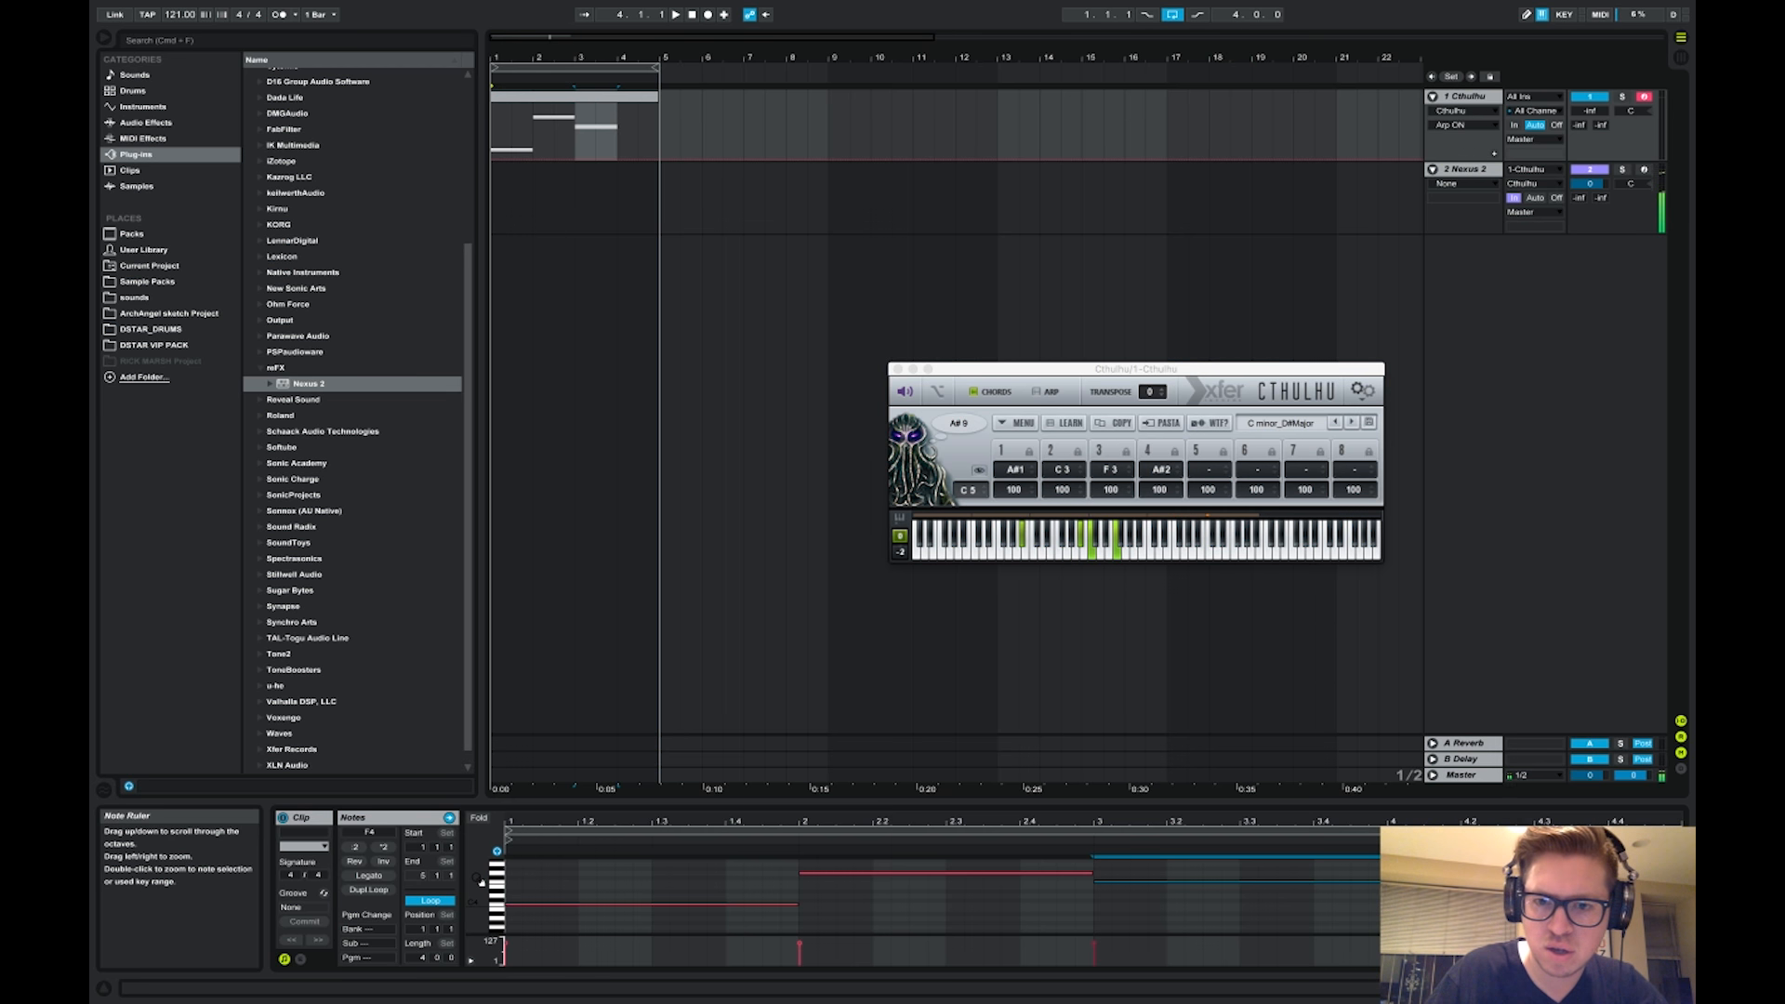
key("h")
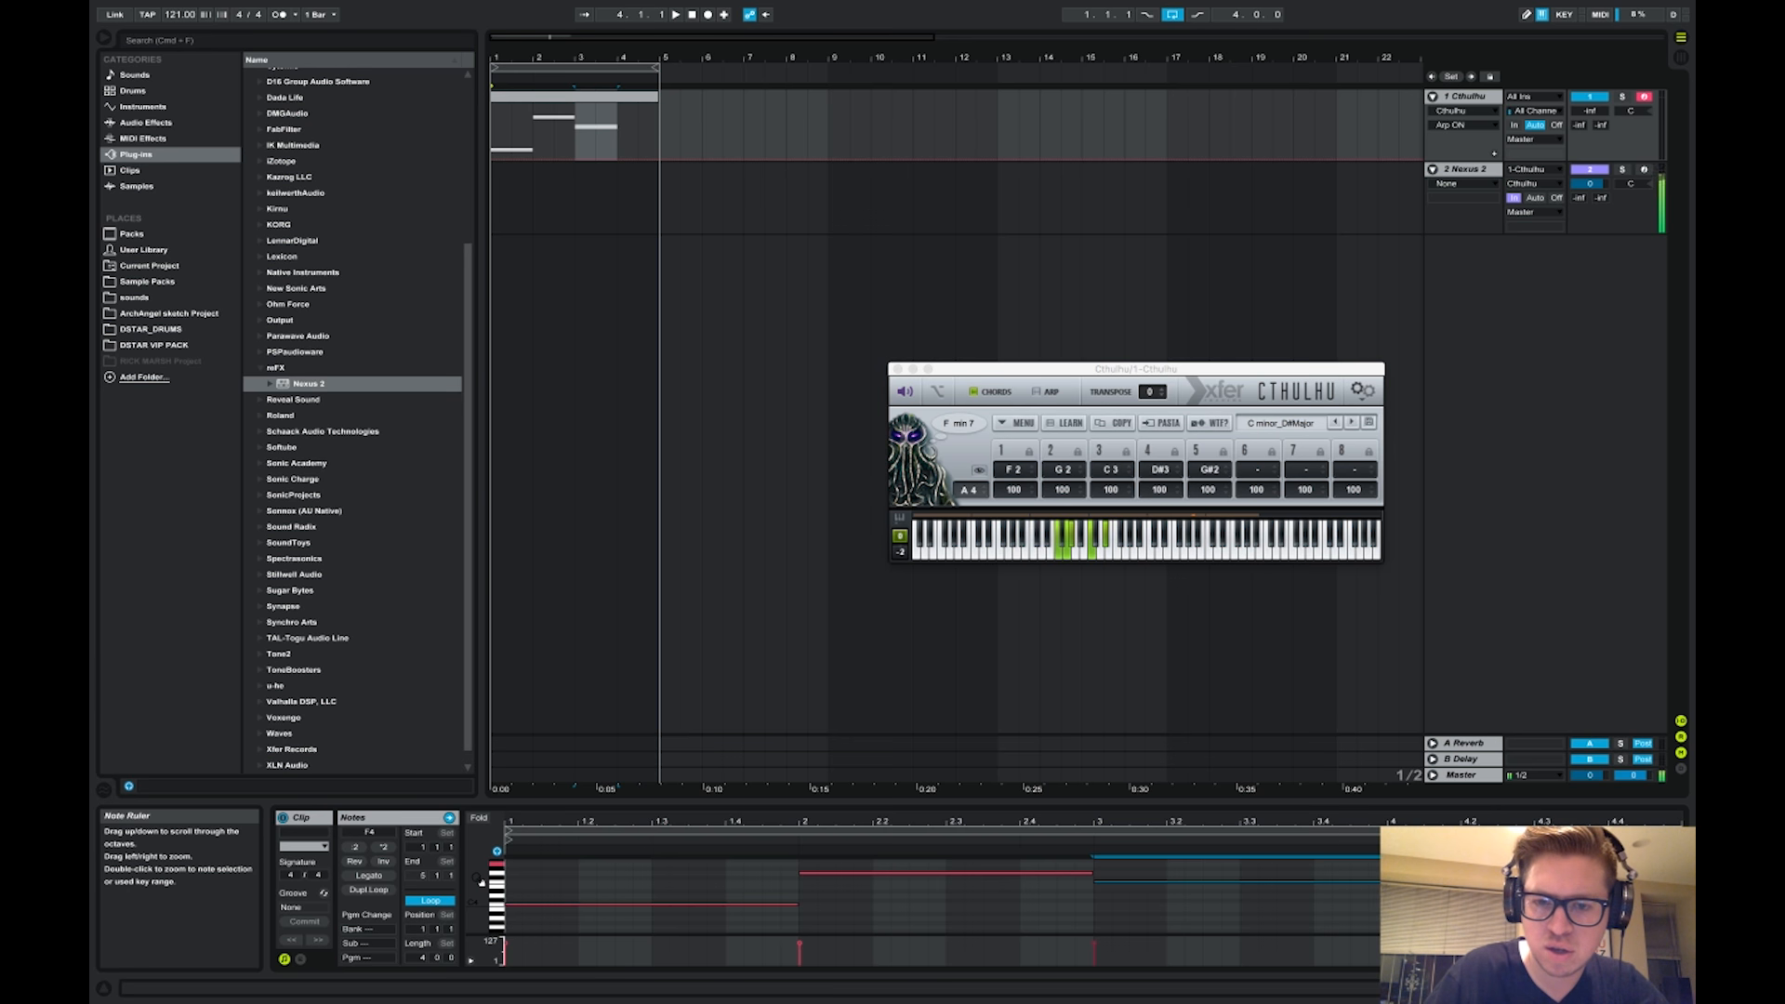
key("o")
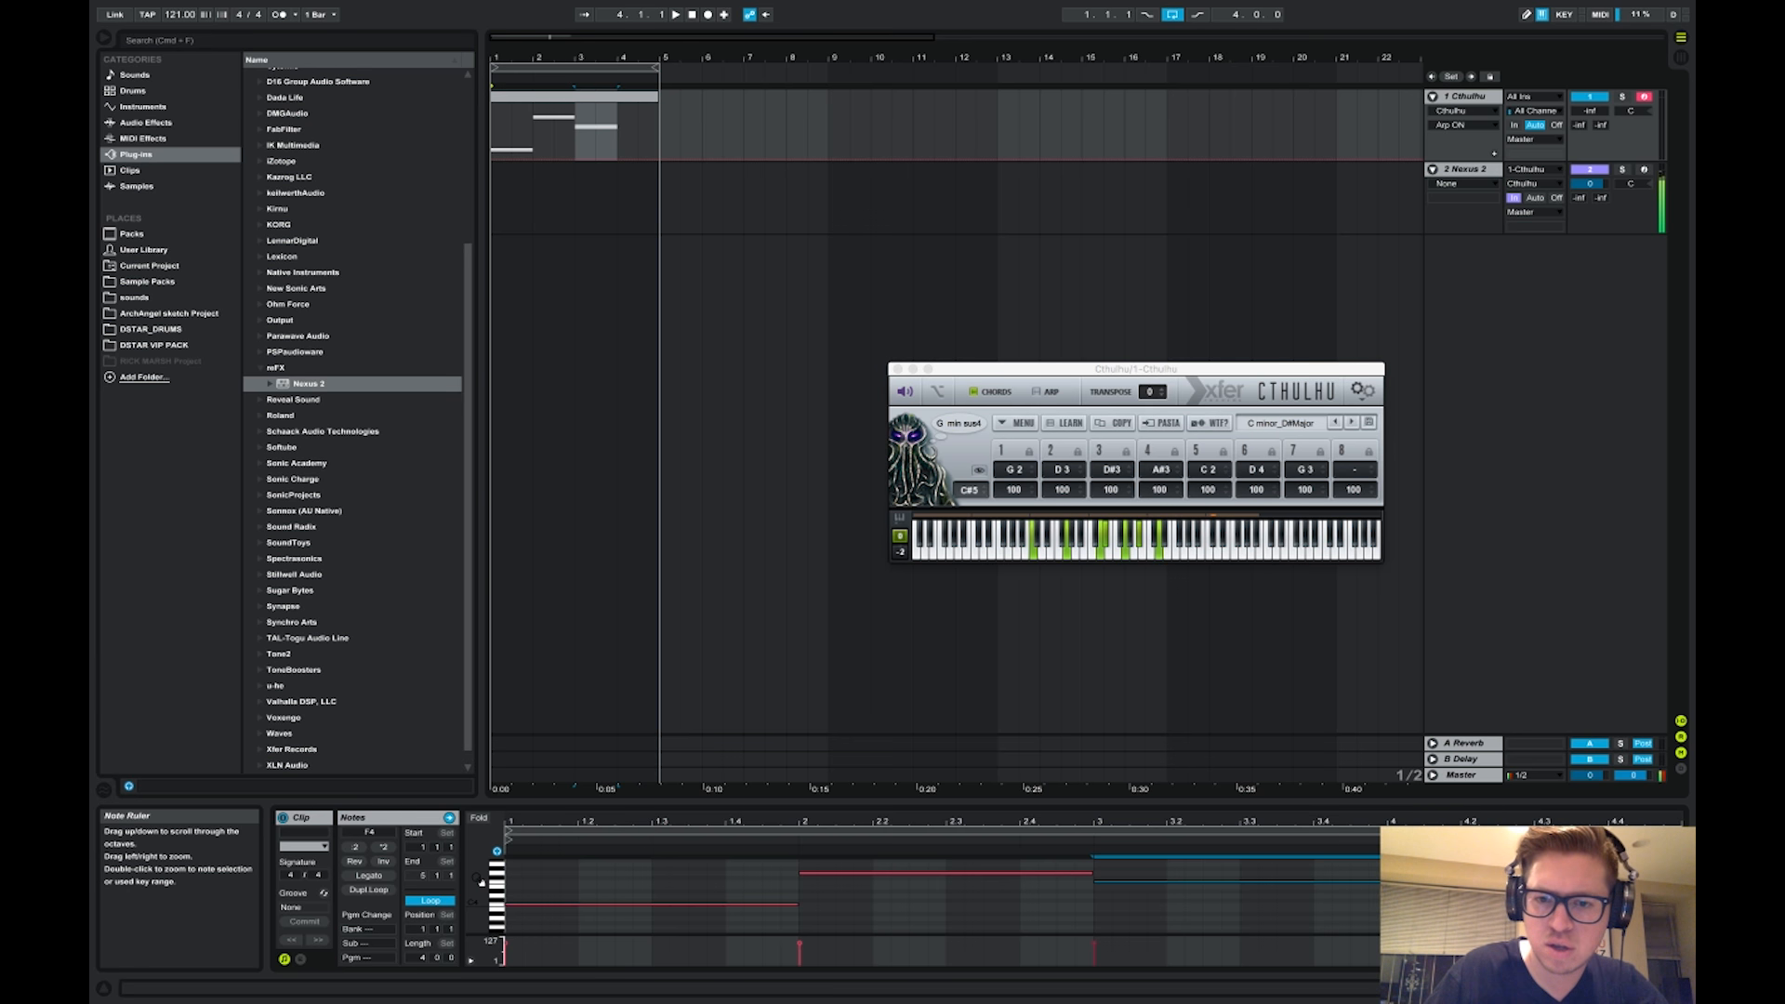
key("e")
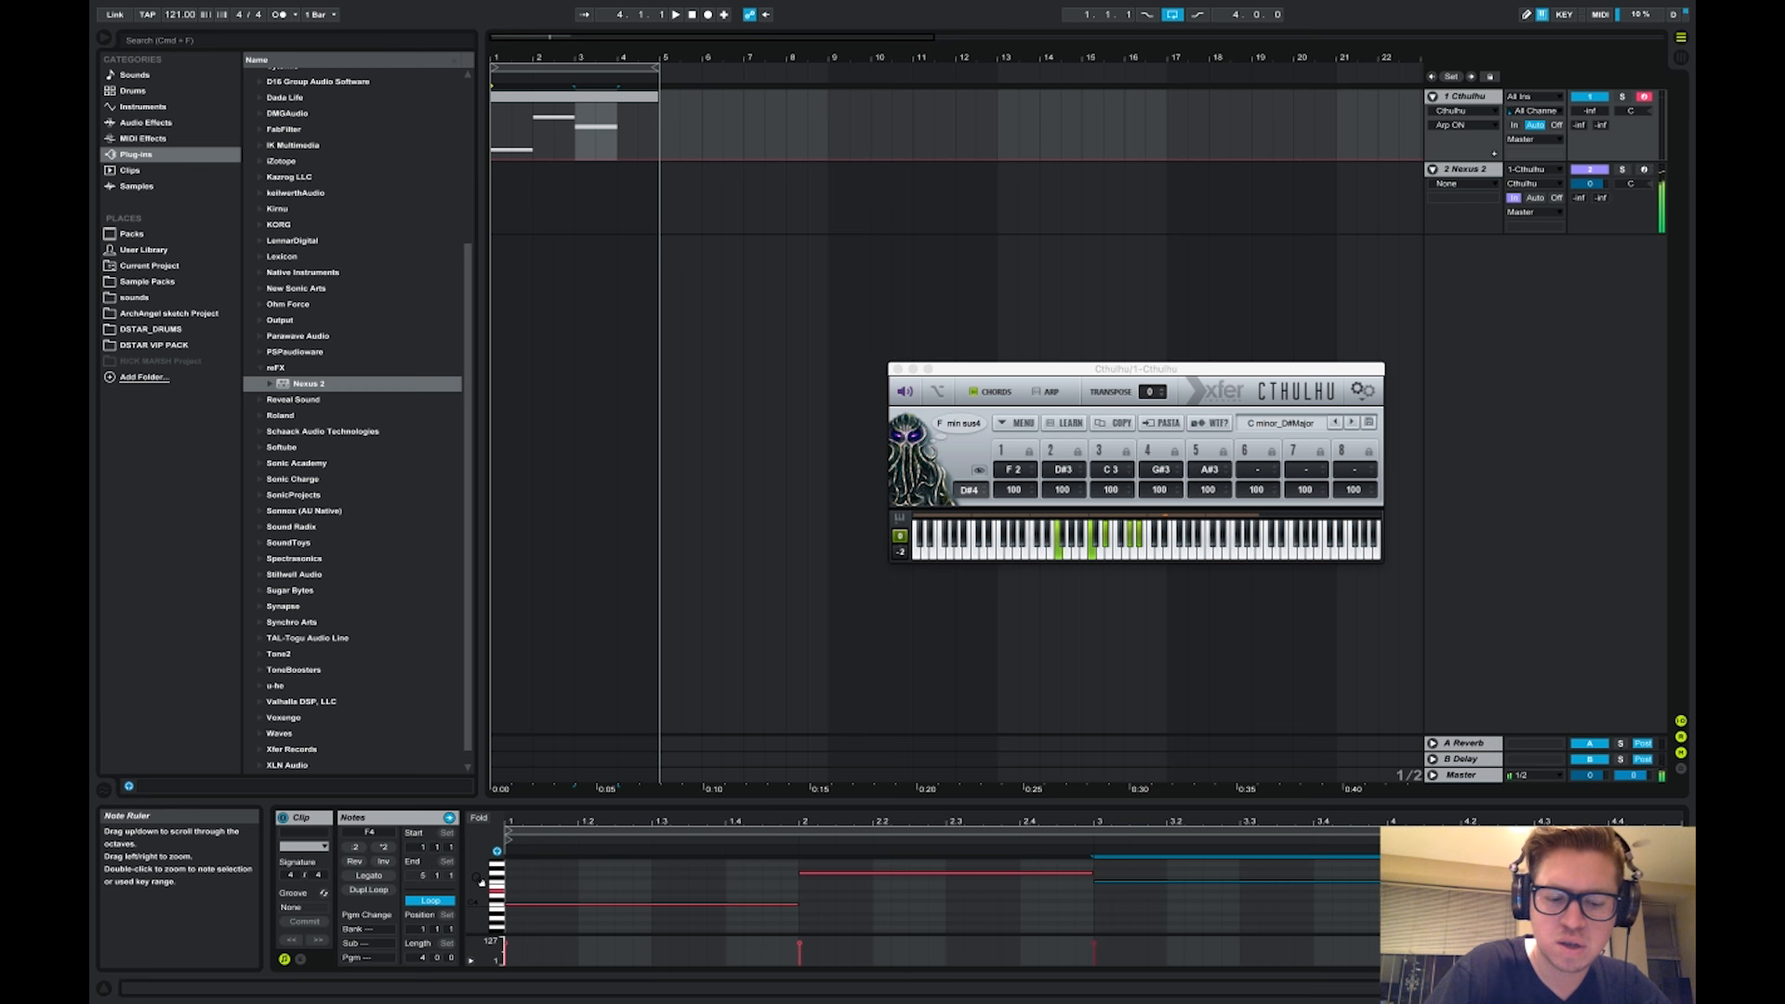
key("w")
key("f")
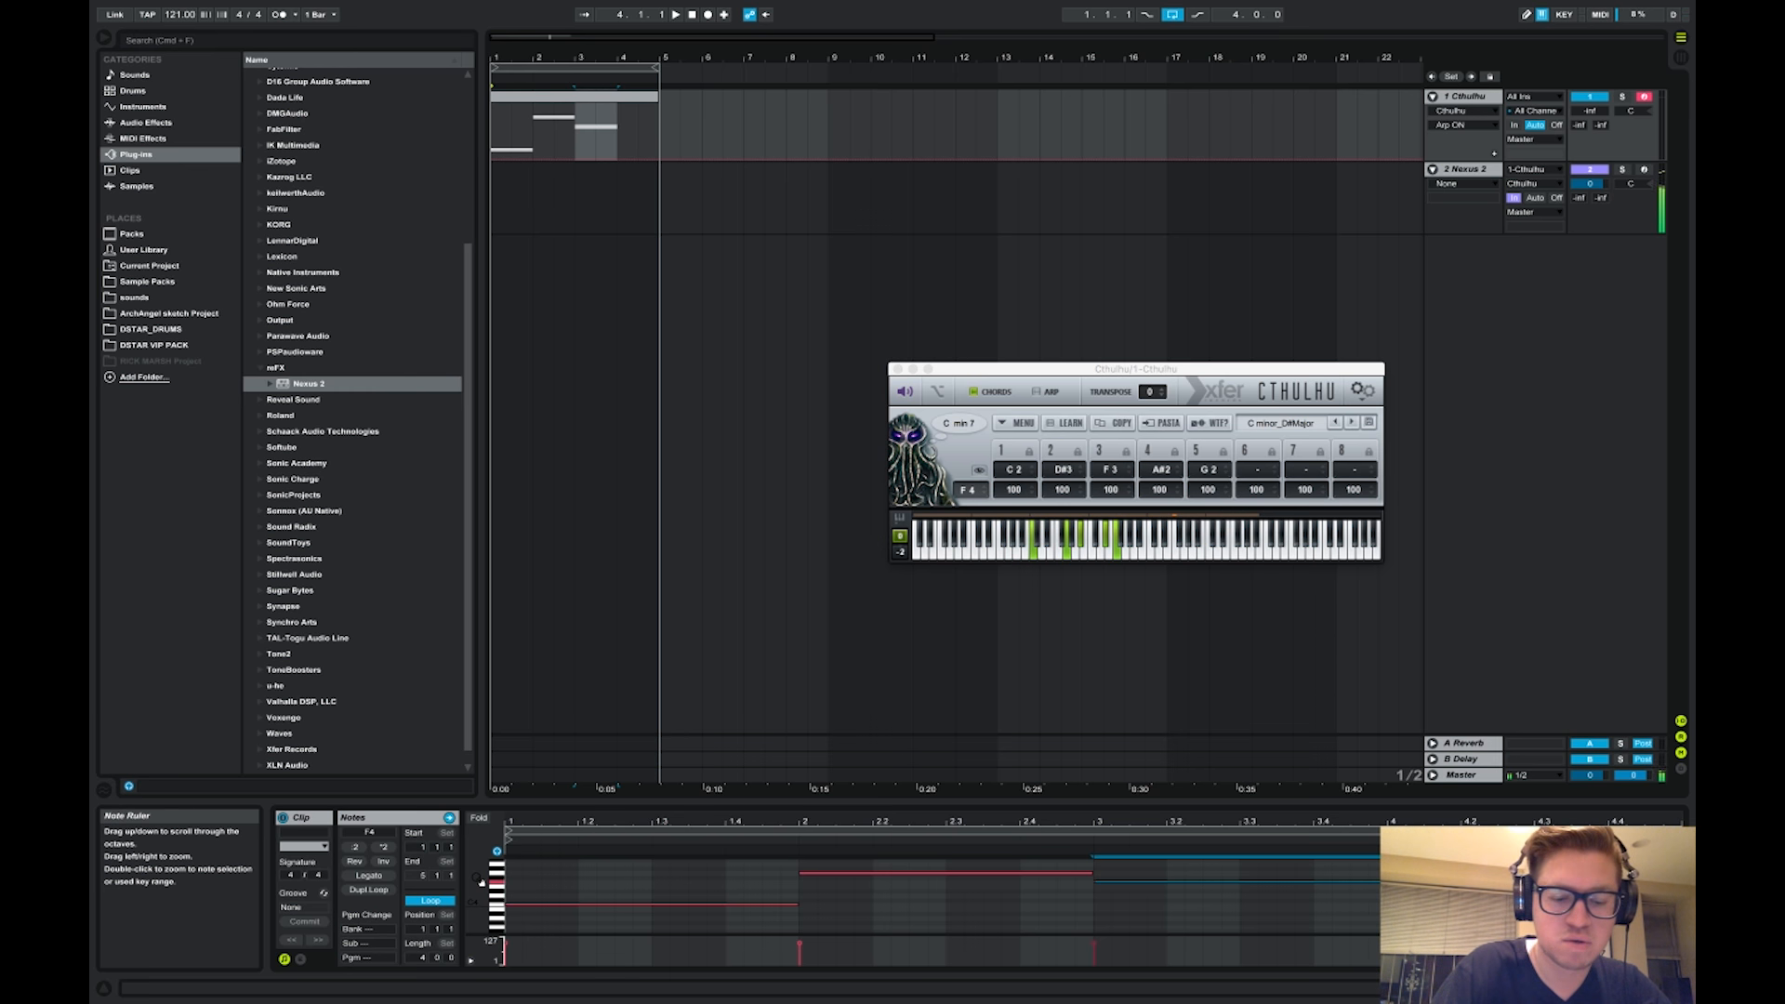
key("s")
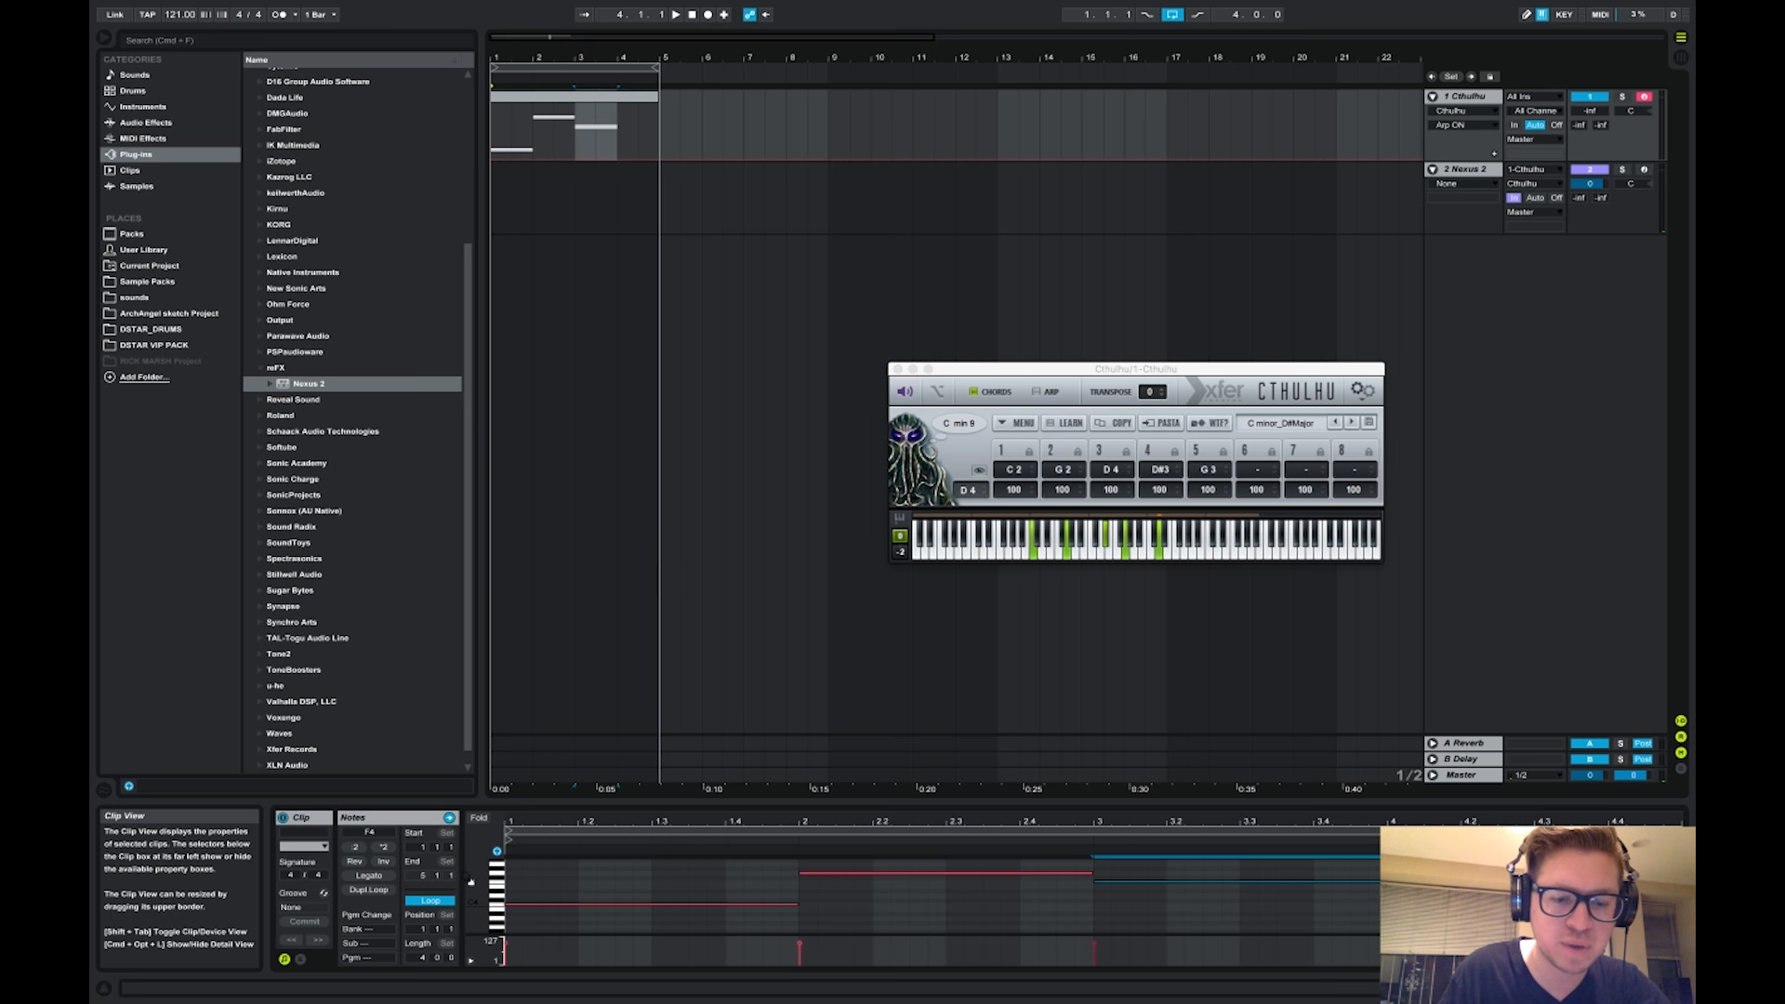
Enlarge the clip's note editor and play back the progression from its start
left_click_drag(481, 882, 507, 881)
left_click_drag(805, 798, 805, 618)
left_click_drag(484, 751, 484, 805)
key("space")
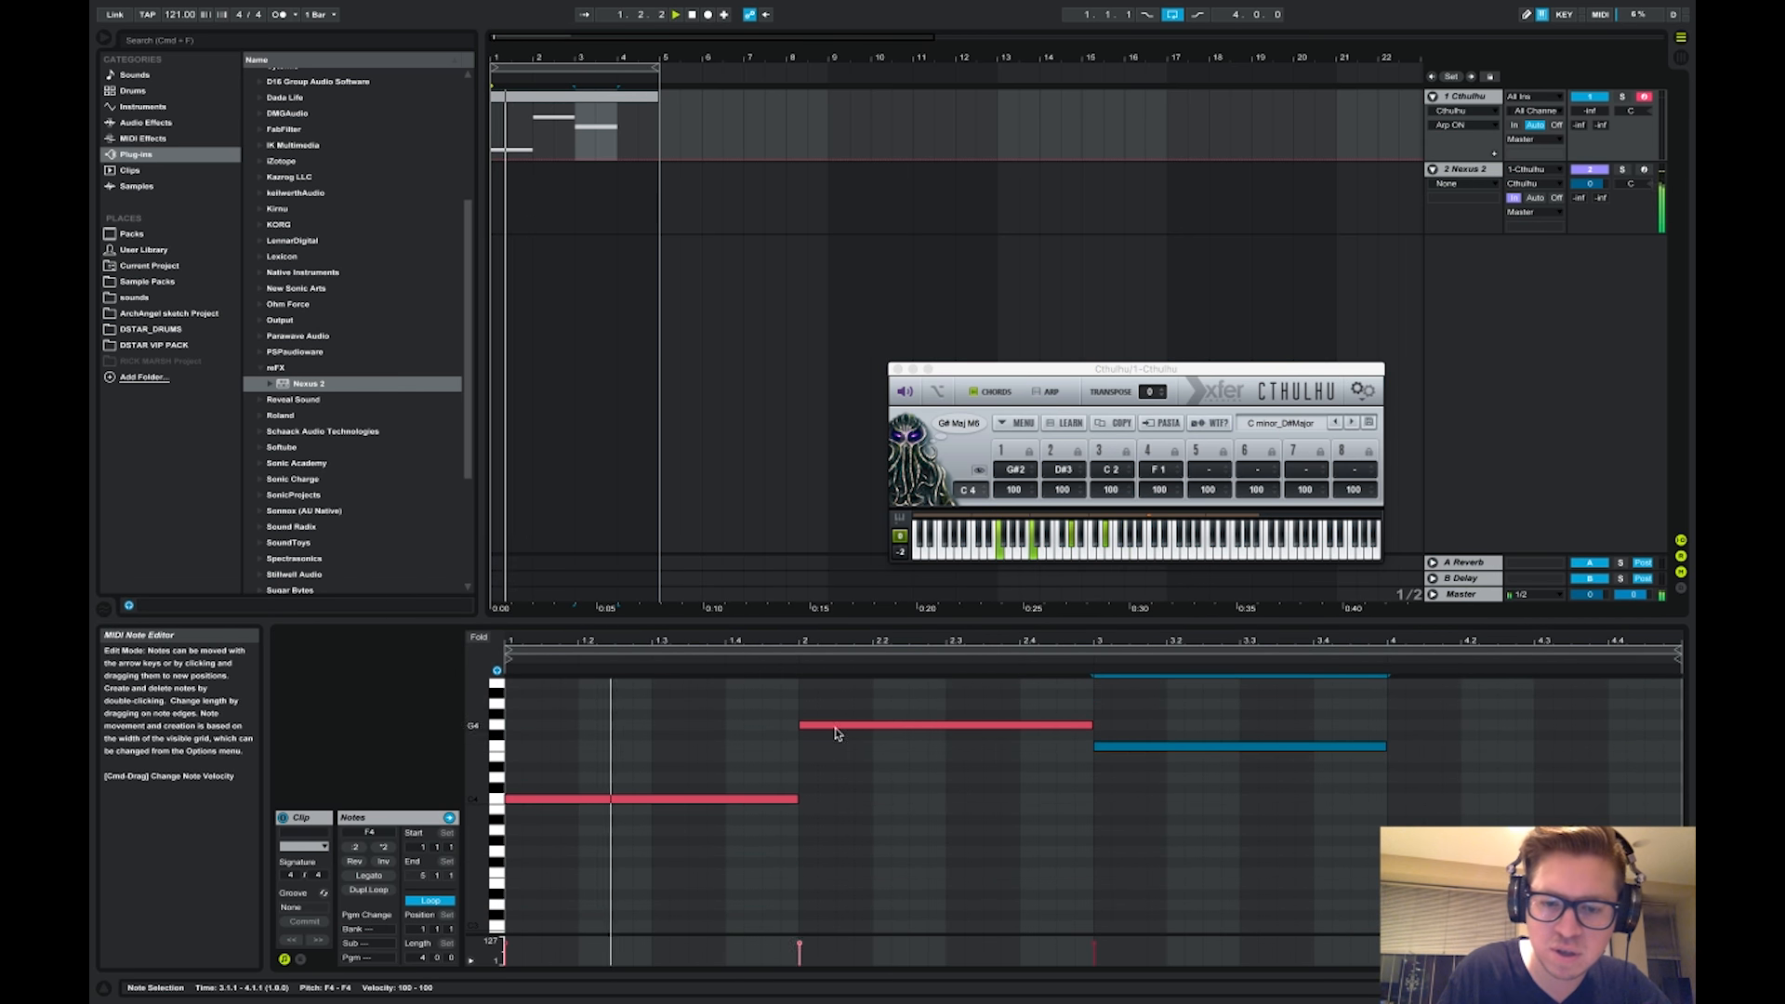
Shorten the C4 note in bar 1 to three sixteenths
left_click(734, 800)
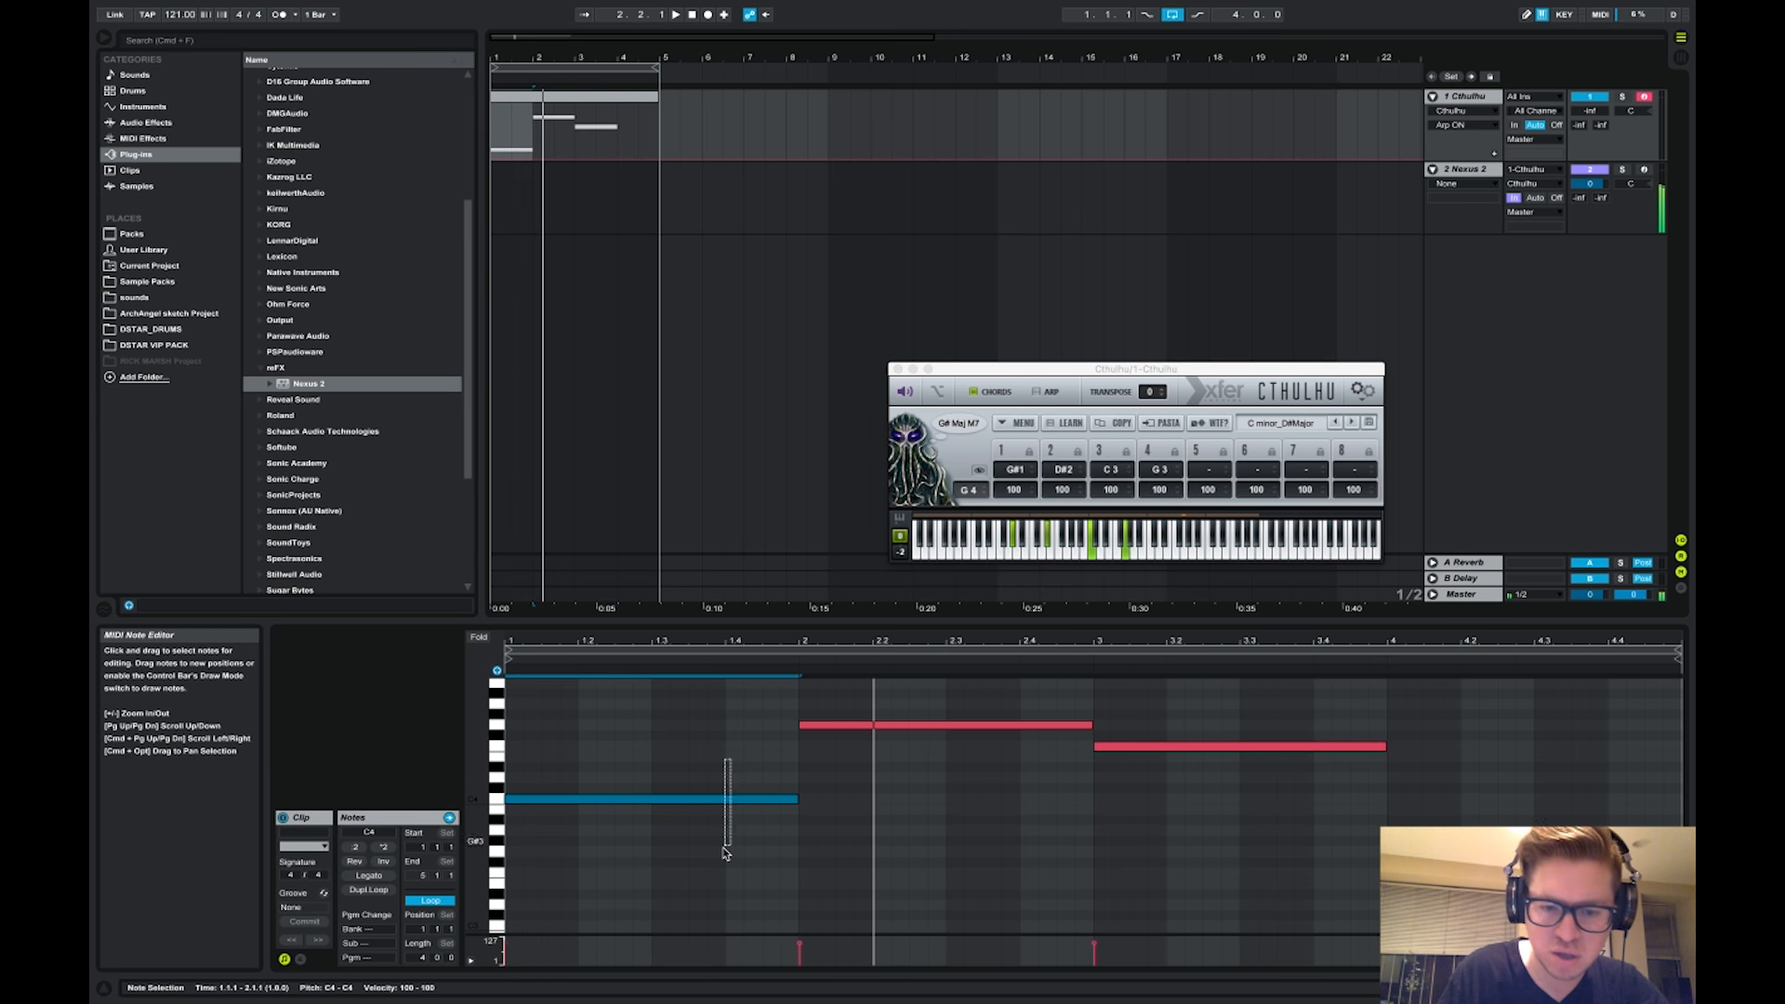
key("shift+Left")
key("shift+Left")
key("shift+Left")
key("shift+Left")
key("shift+Left")
key("shift+Left")
key("shift+Left")
key("shift+Left")
key("shift+Left")
key("shift+Left")
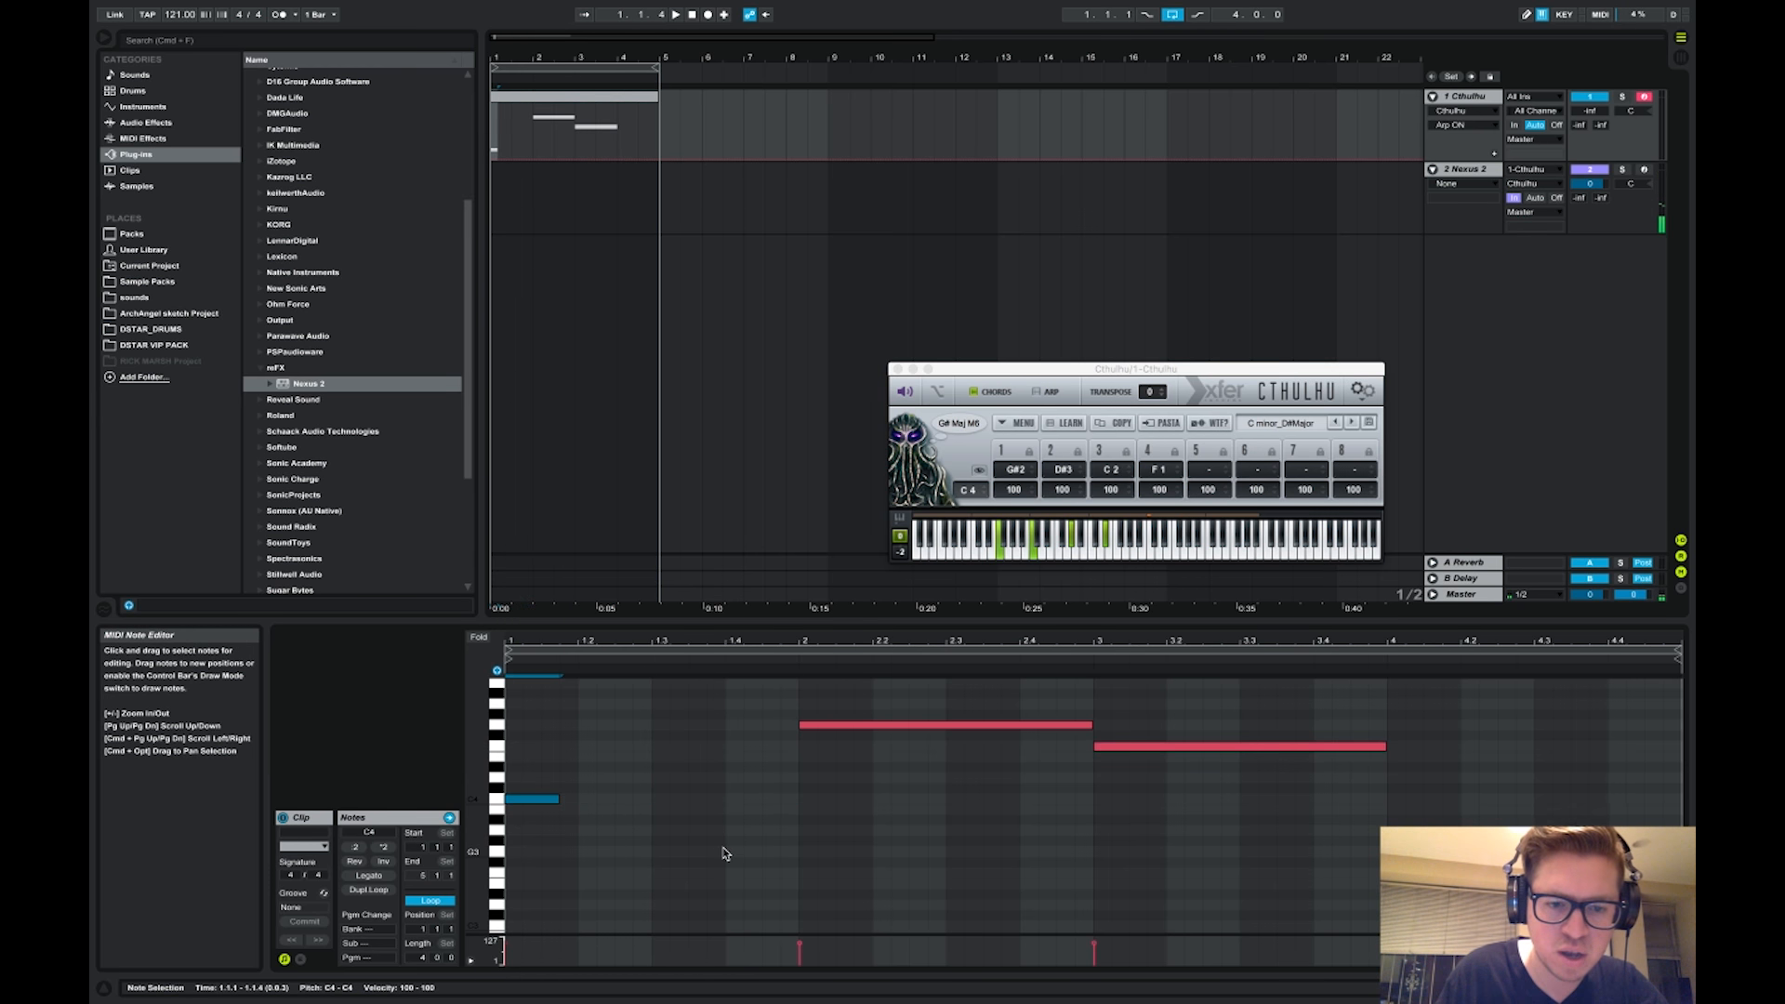
Duplicate the short C4 note across bar 1 as four three-sixteenth notes followed by two two-sixteenth notes
key("super+d")
key("super+d")
key("super+d")
key("super+d")
key("super+d")
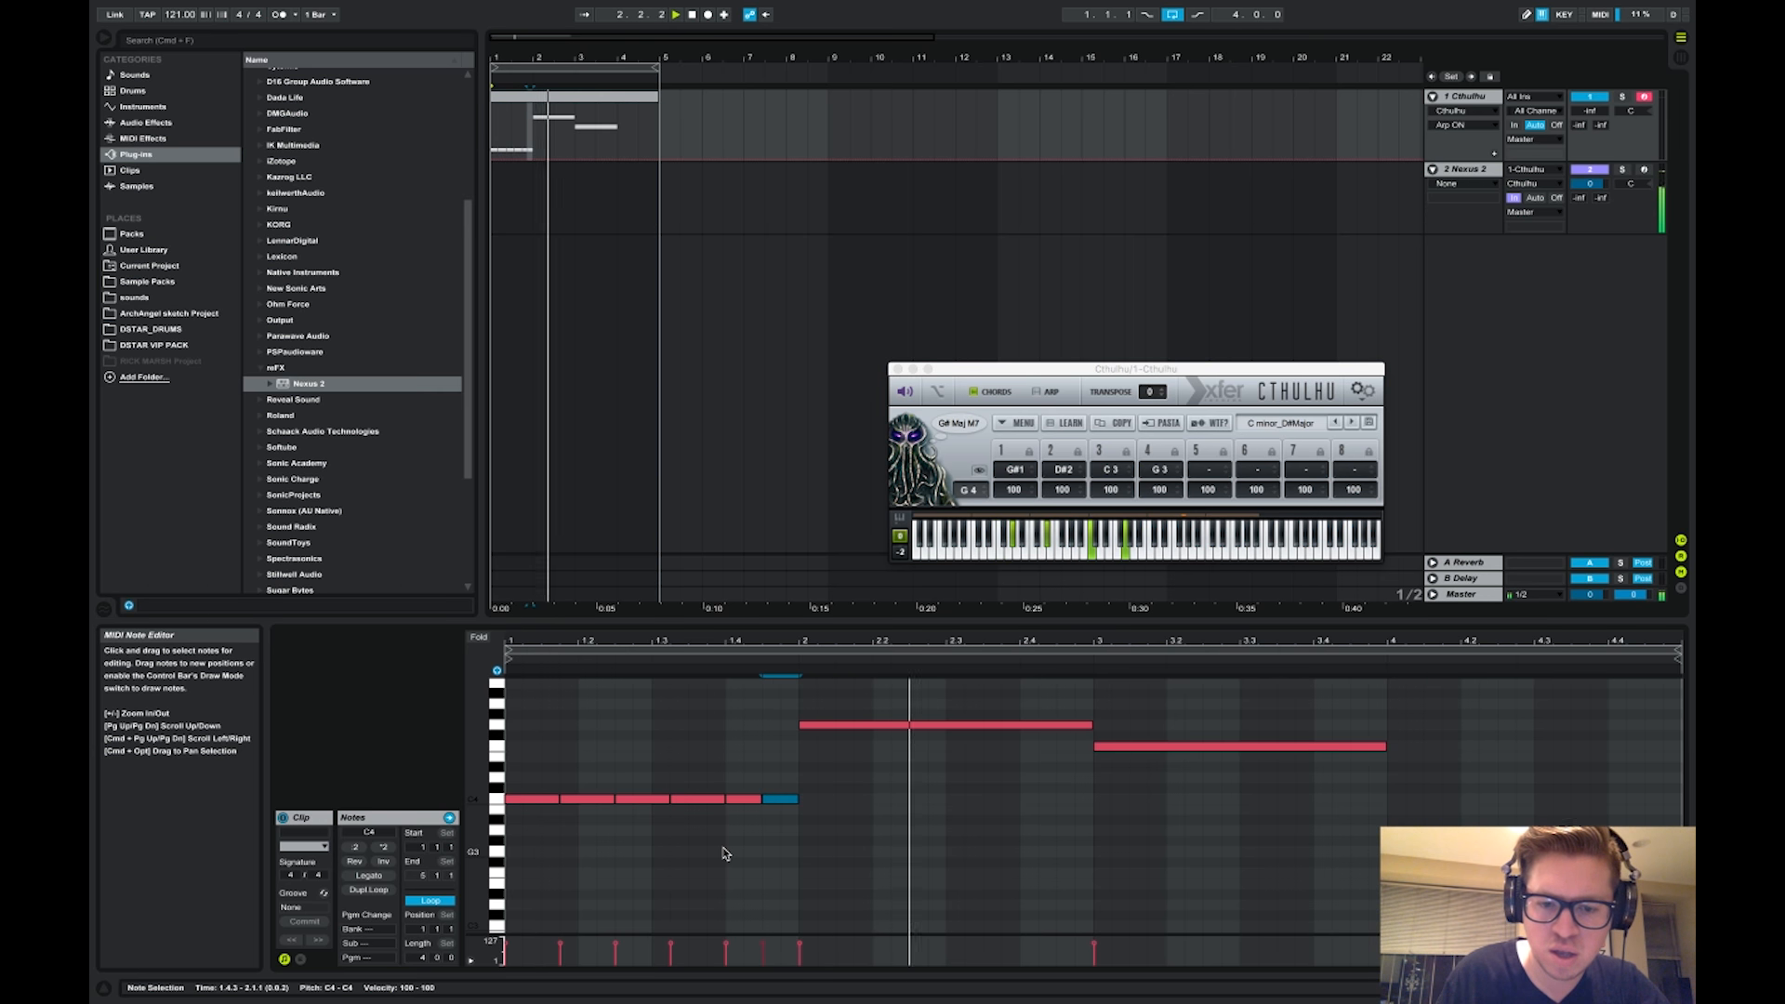
Duplicate bar 1's C4 rhythm into bar 2 and transpose the copy up seven semitones to G4
left_click_drag(727, 851, 543, 775)
key("super+d")
key("Up")
key("Up")
key("Up")
key("Up")
key("Up")
key("Up")
key("Up")
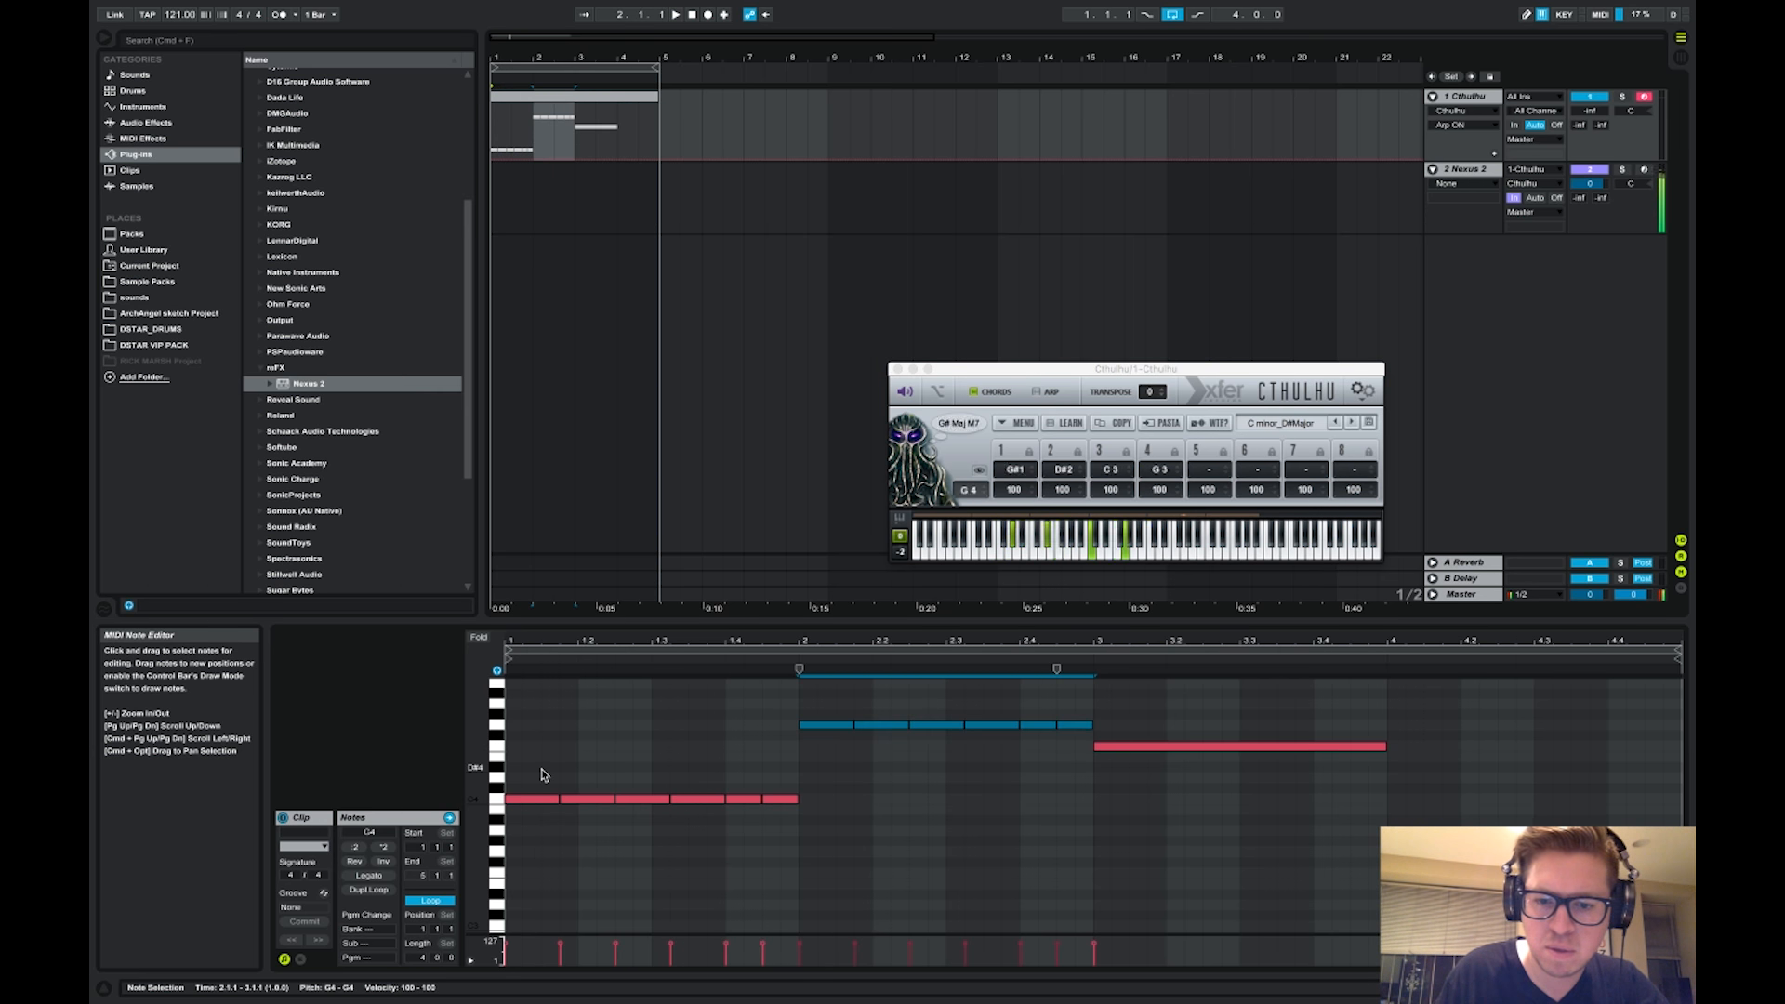
Duplicate the G4 rhythm into bar 3, transposed down to F4, and repeat the F4 rhythm in bar 4 while playing it back
key("super+d")
key("Down")
key("Down")
key("space")
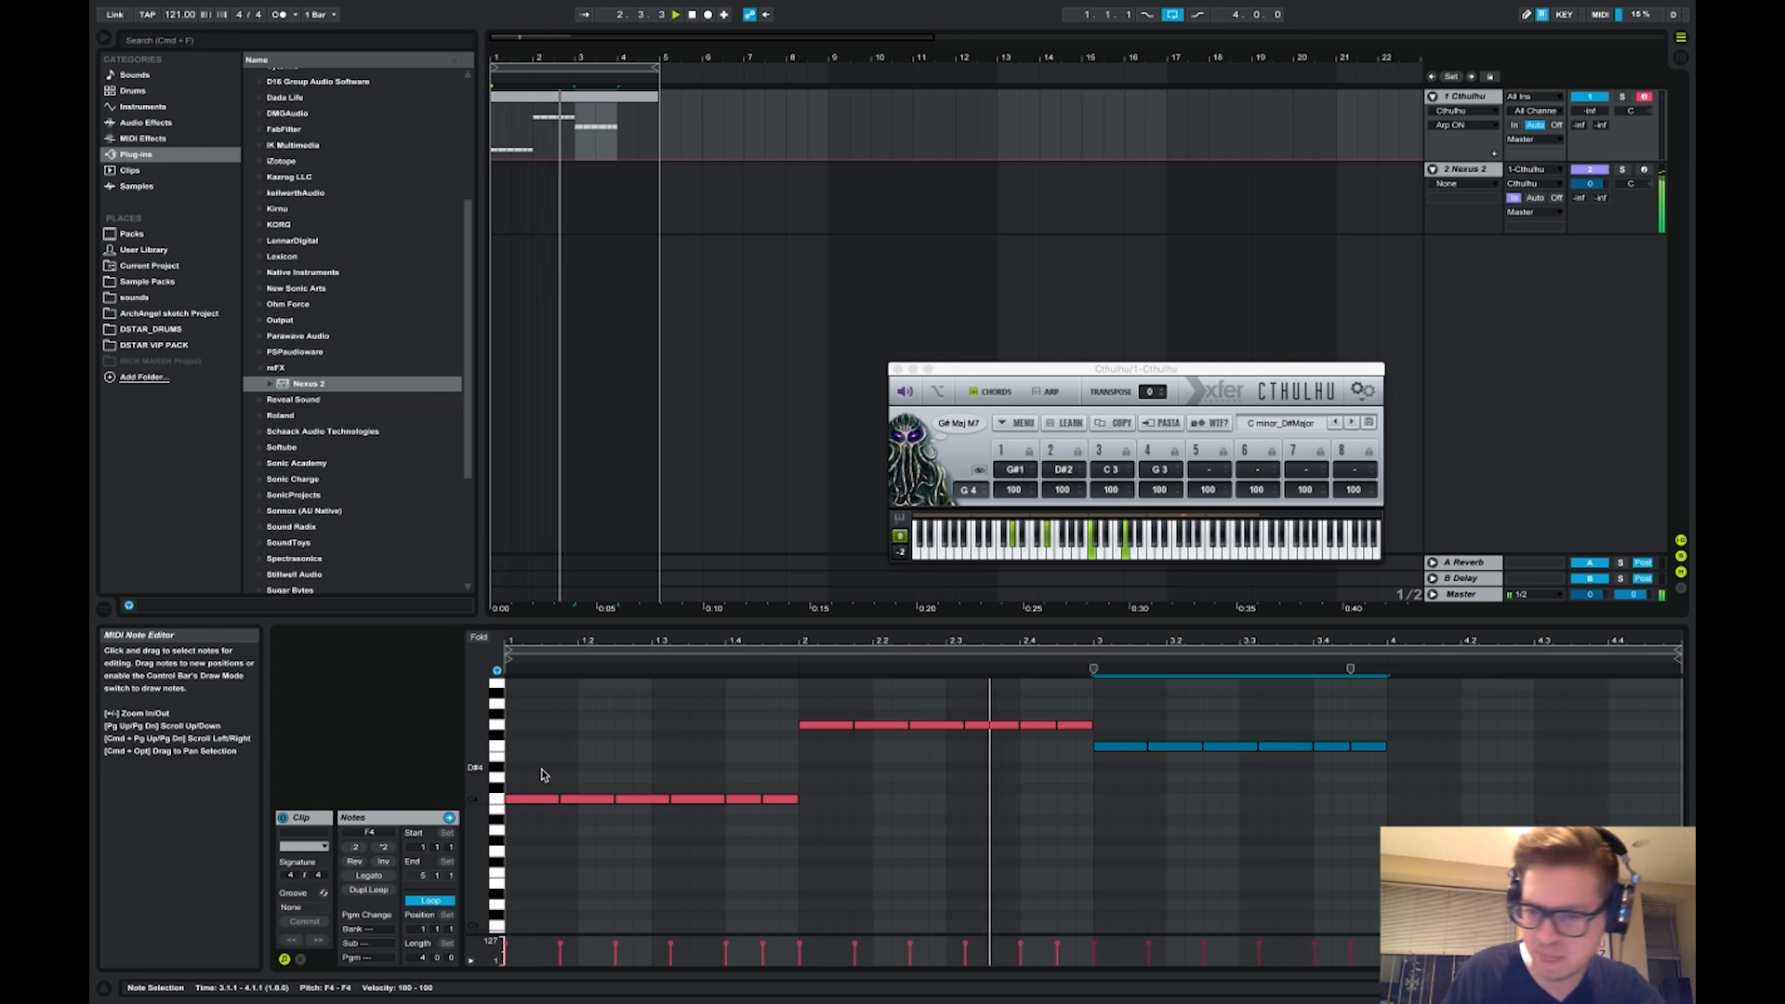
key("super+d")
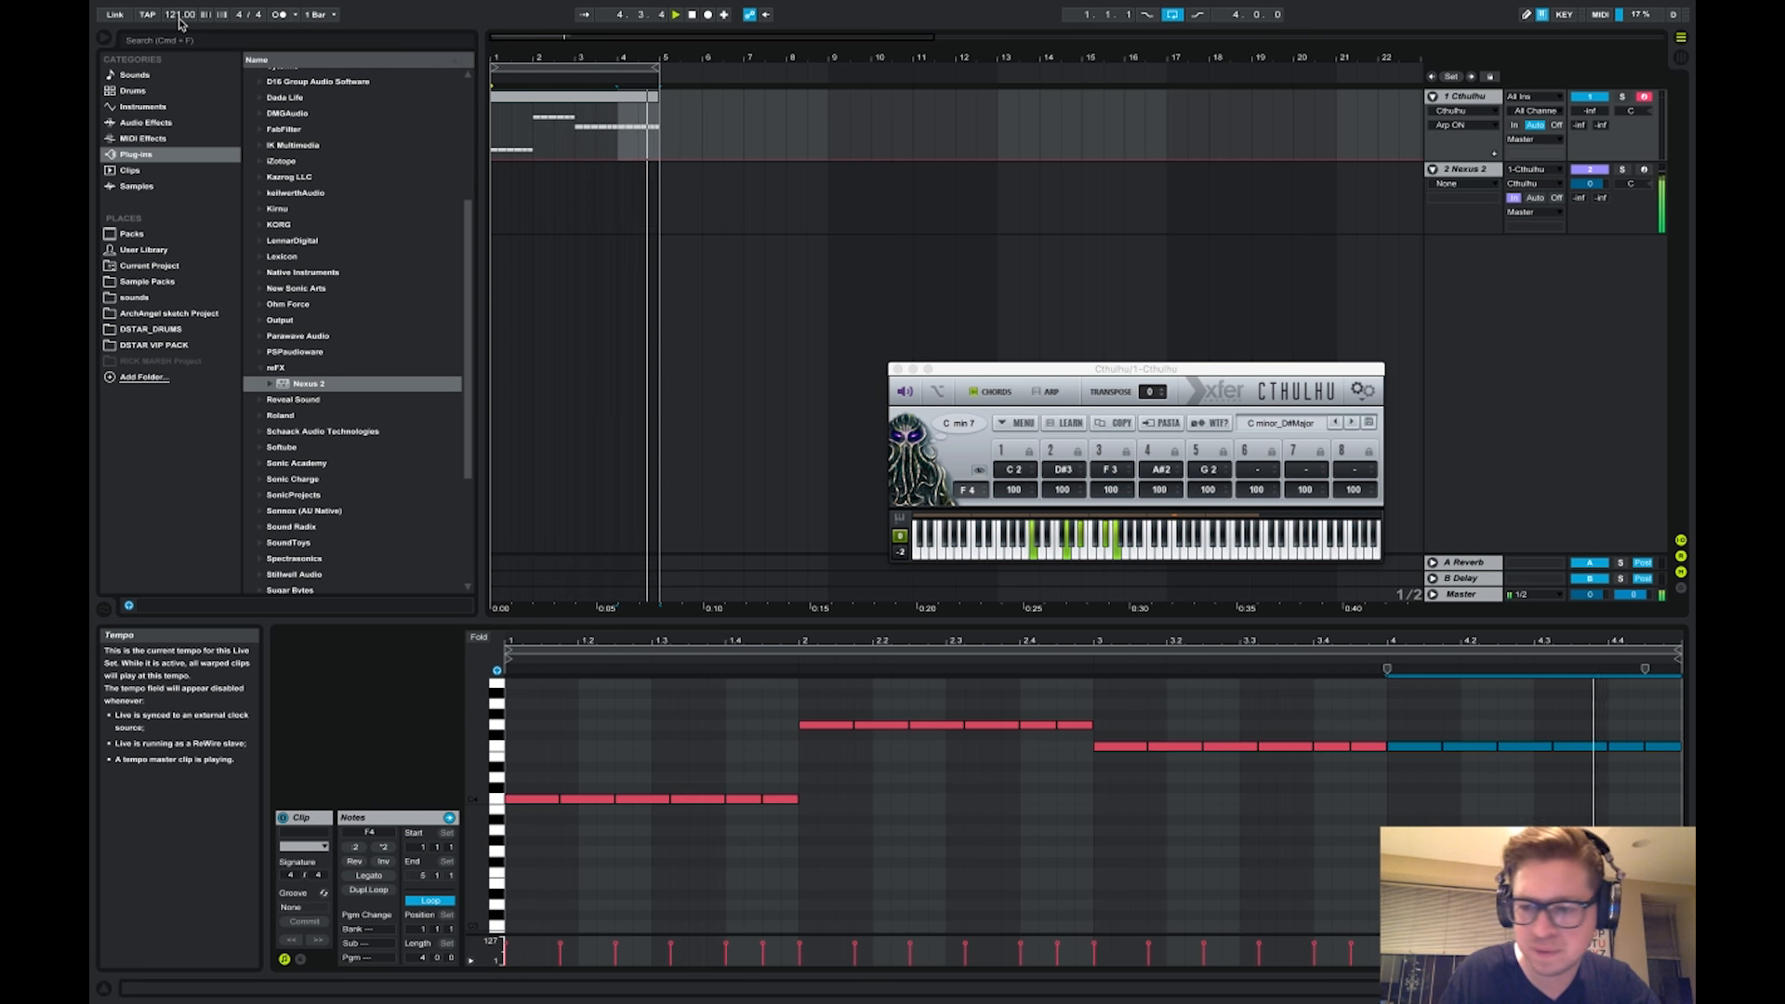
key("space")
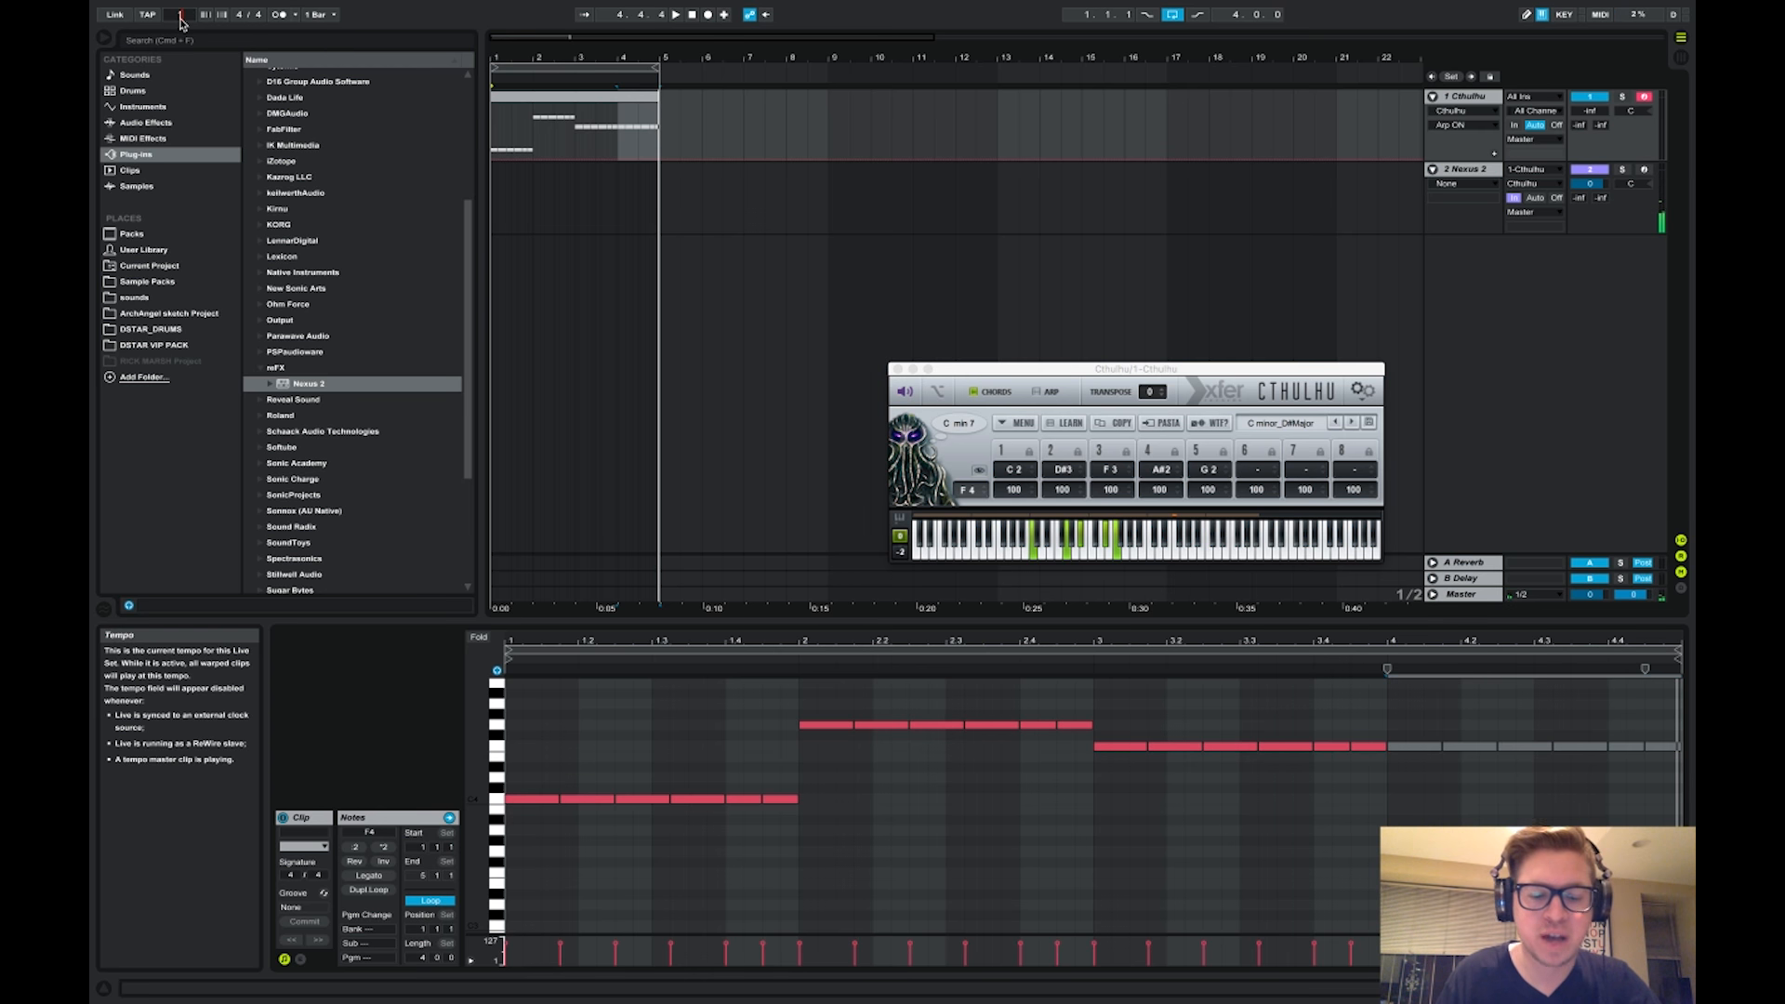
Set the project tempo to 126 BPM
left_click(182, 19)
type("126")
key("Return")
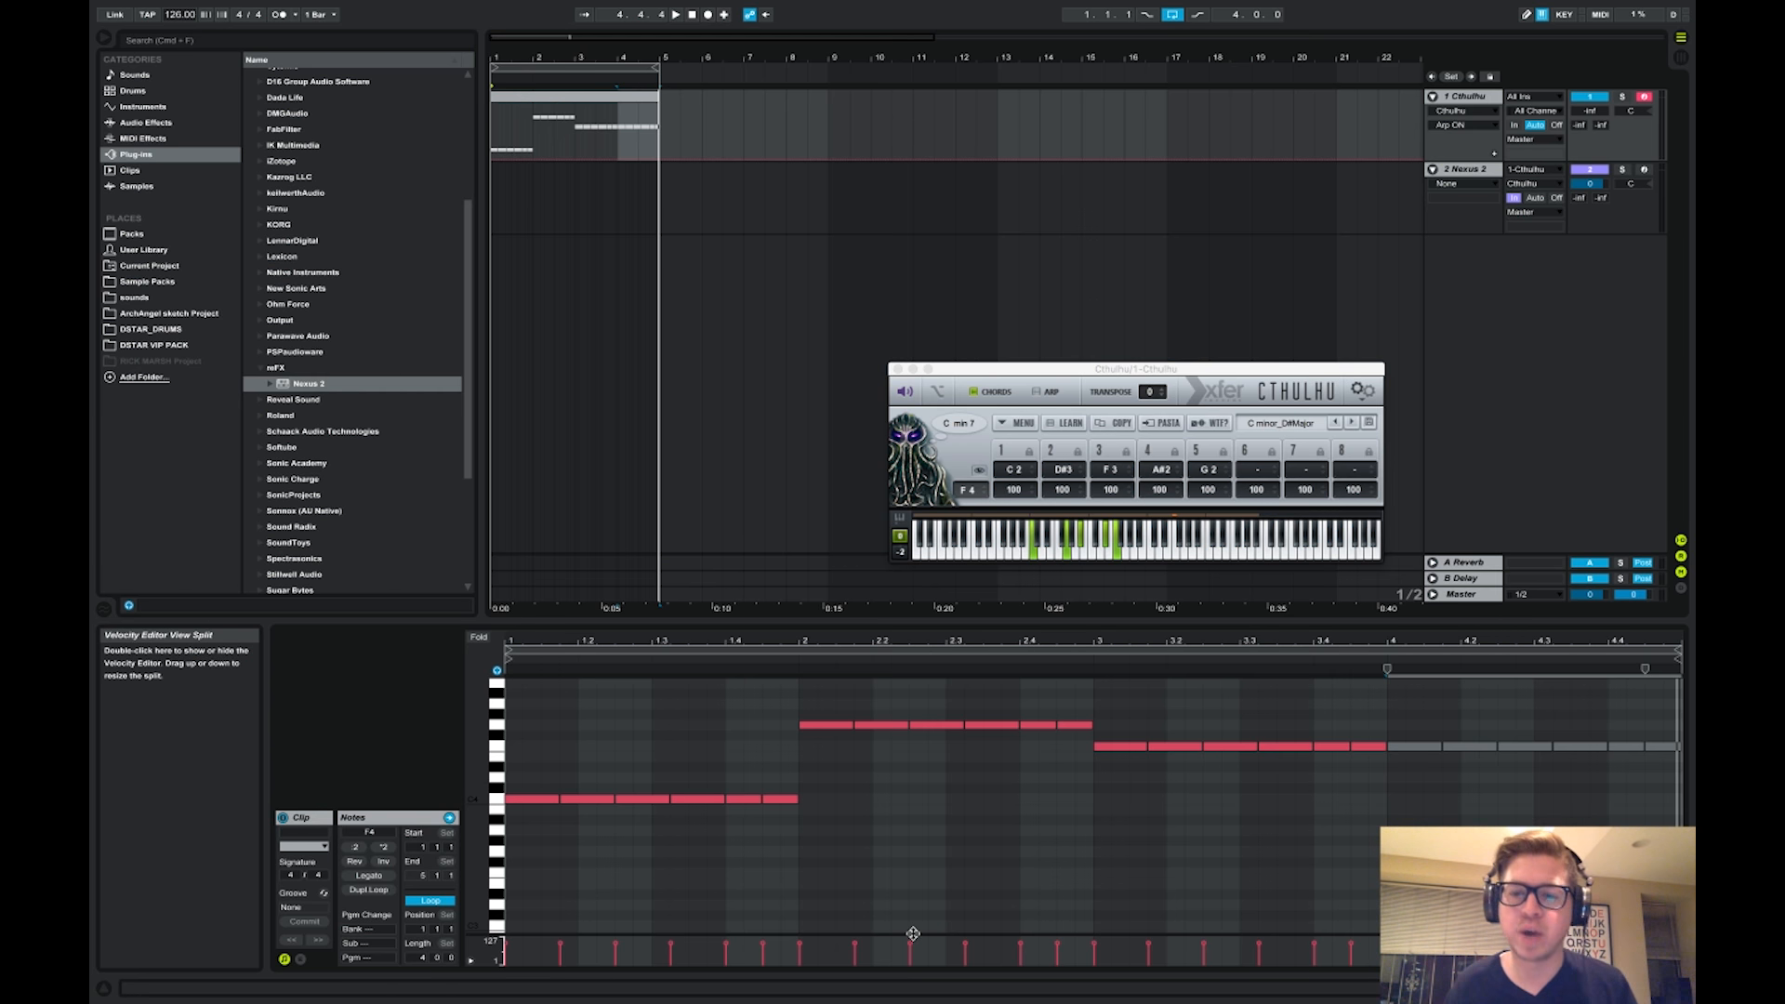
Examine the other key presets available in Cthulhu's Icon_Diatonic folder, keeping the current preset
left_click(1262, 431)
mouse_move(1320, 543)
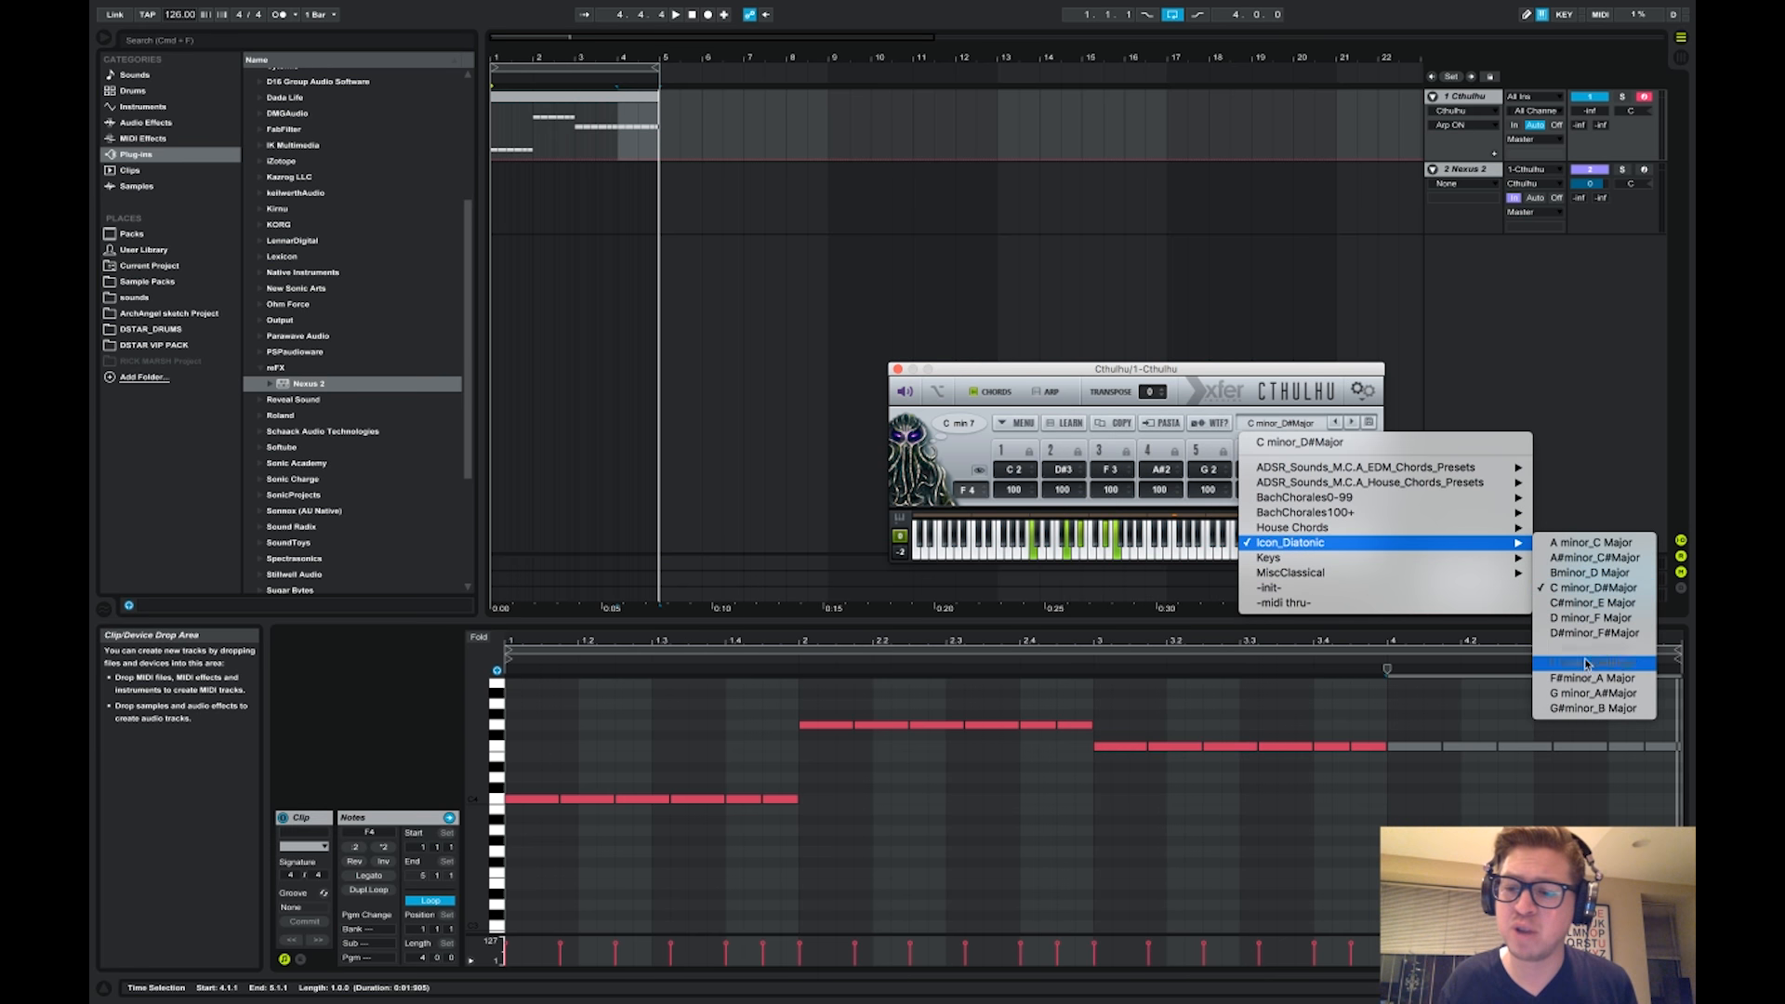
left_click(916, 454)
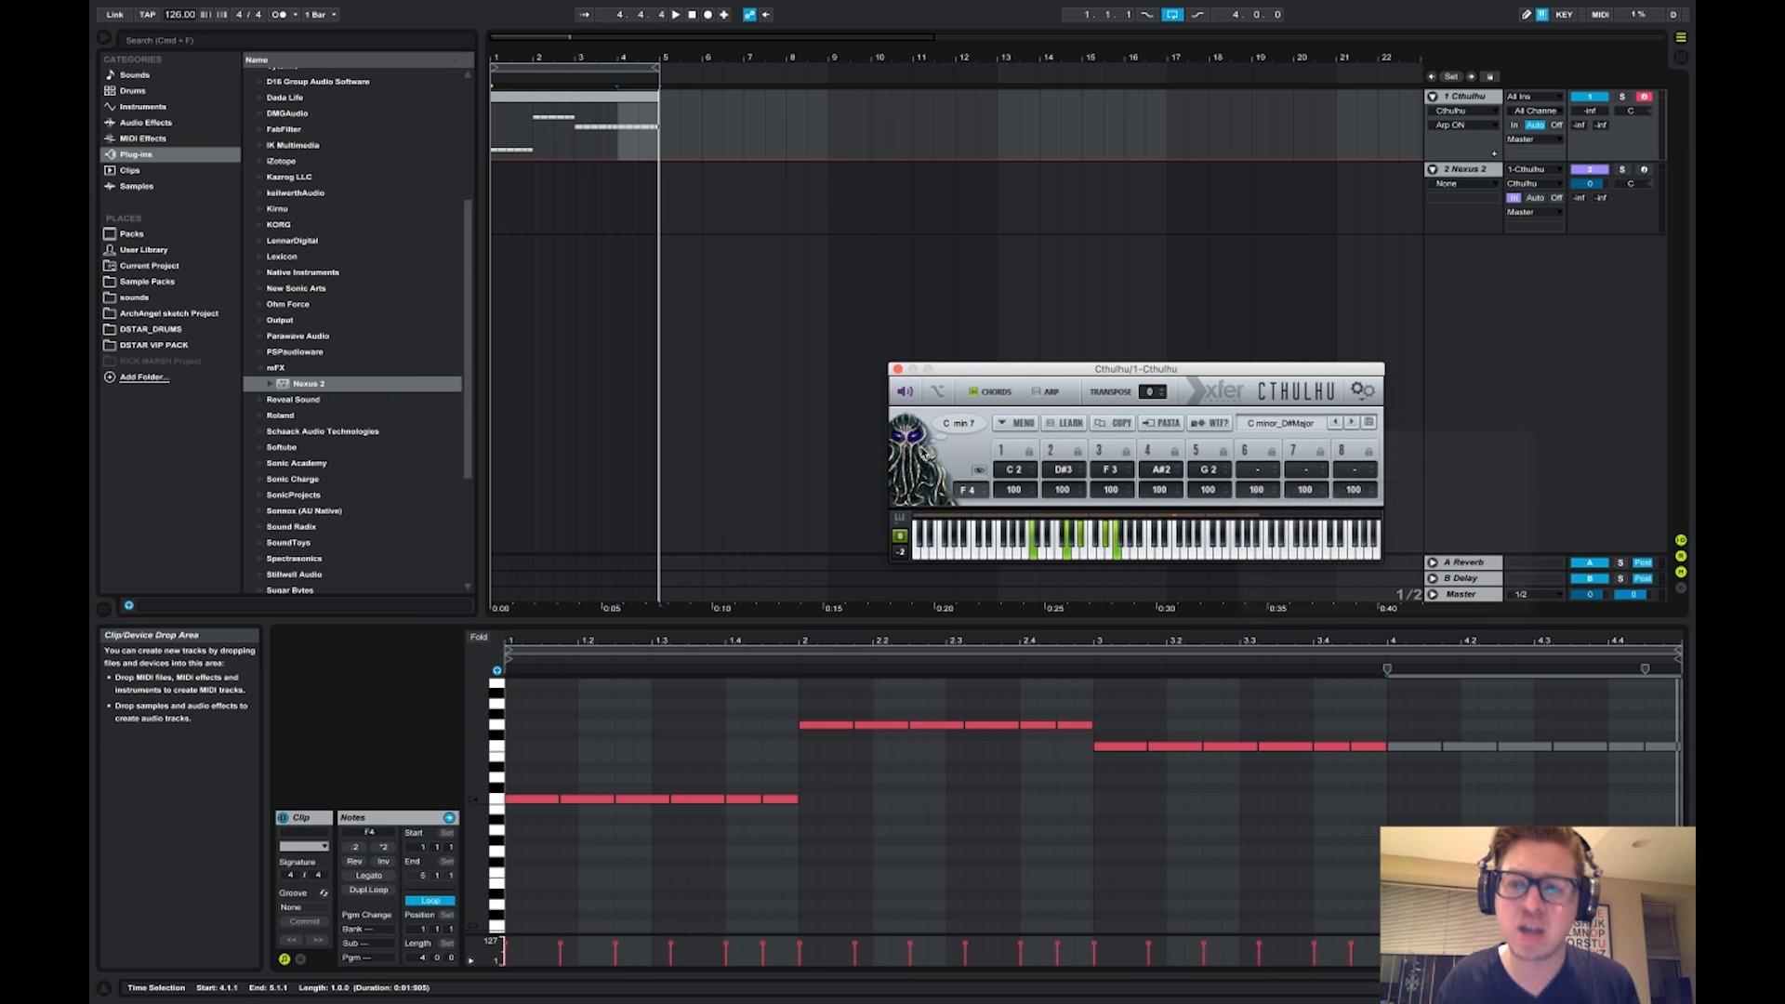
Arm the Nexus 2 track for recording instead of Cthulhu and place the insert marker at bar 1
left_click(1463, 170)
left_click(1644, 169)
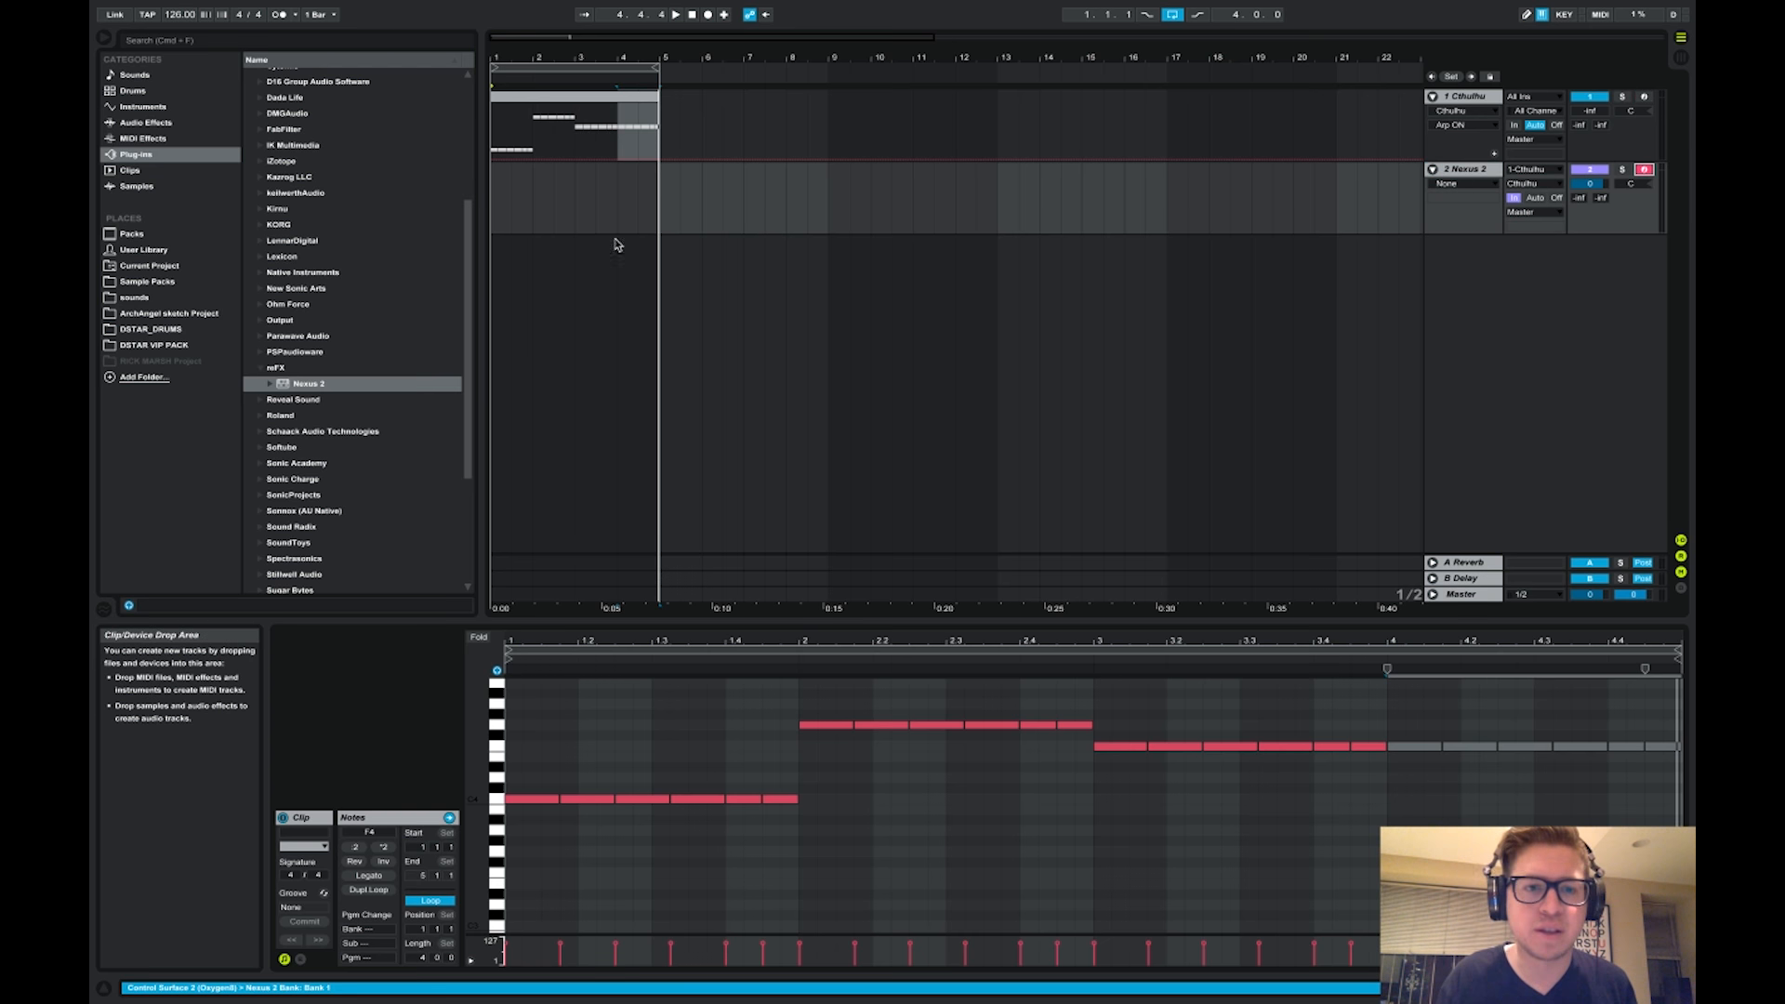
left_click(497, 187)
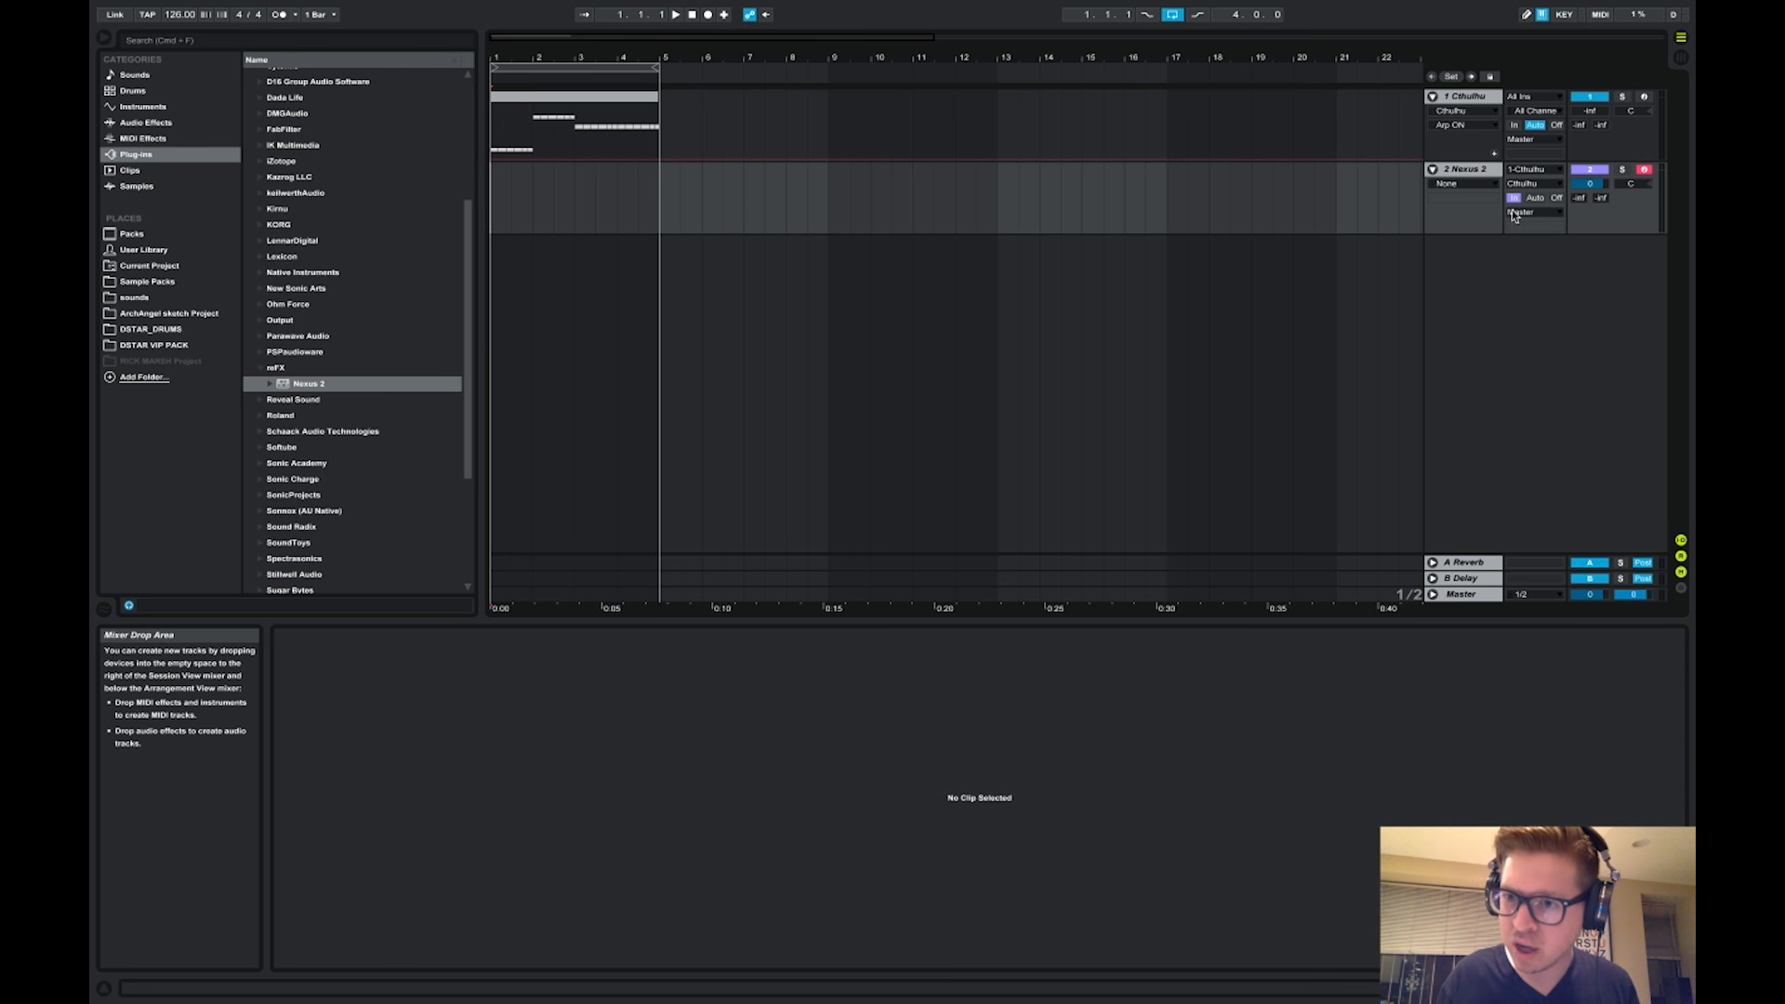
Record Cthulhu's chord output onto the Nexus 2 track over bars 1 to 4 and show the recorded clip's notes
left_click(707, 14)
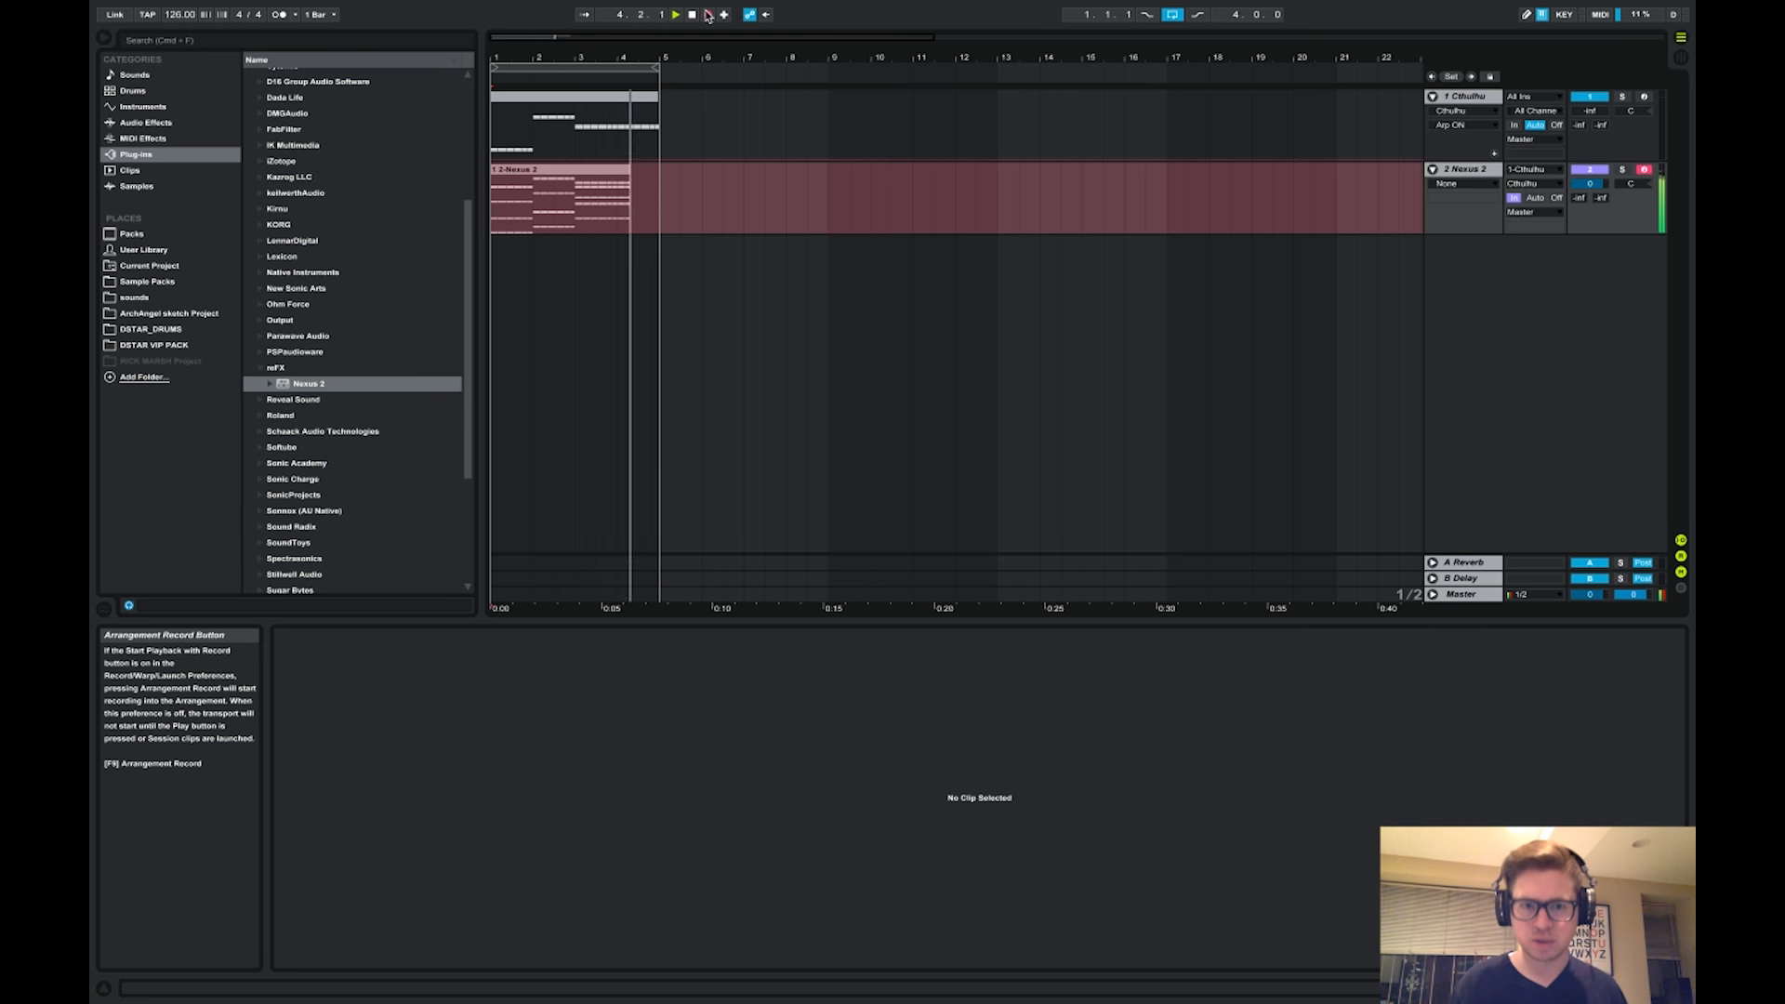
key("space")
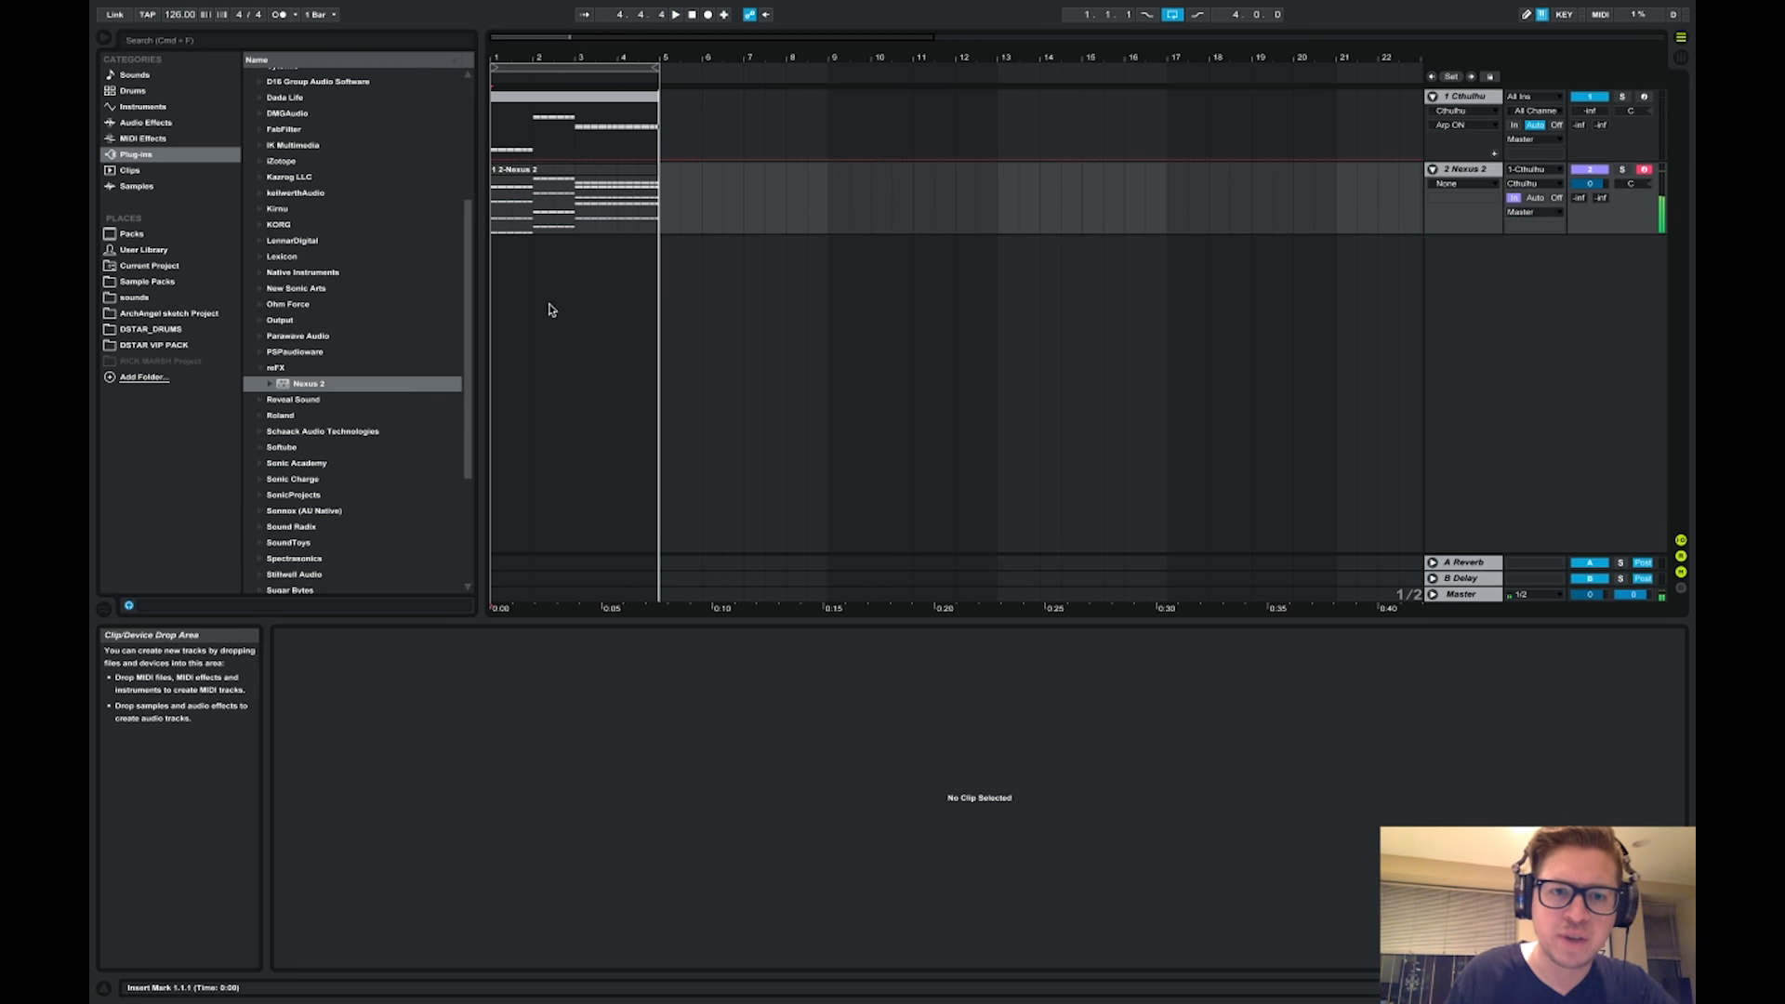
left_click(569, 171)
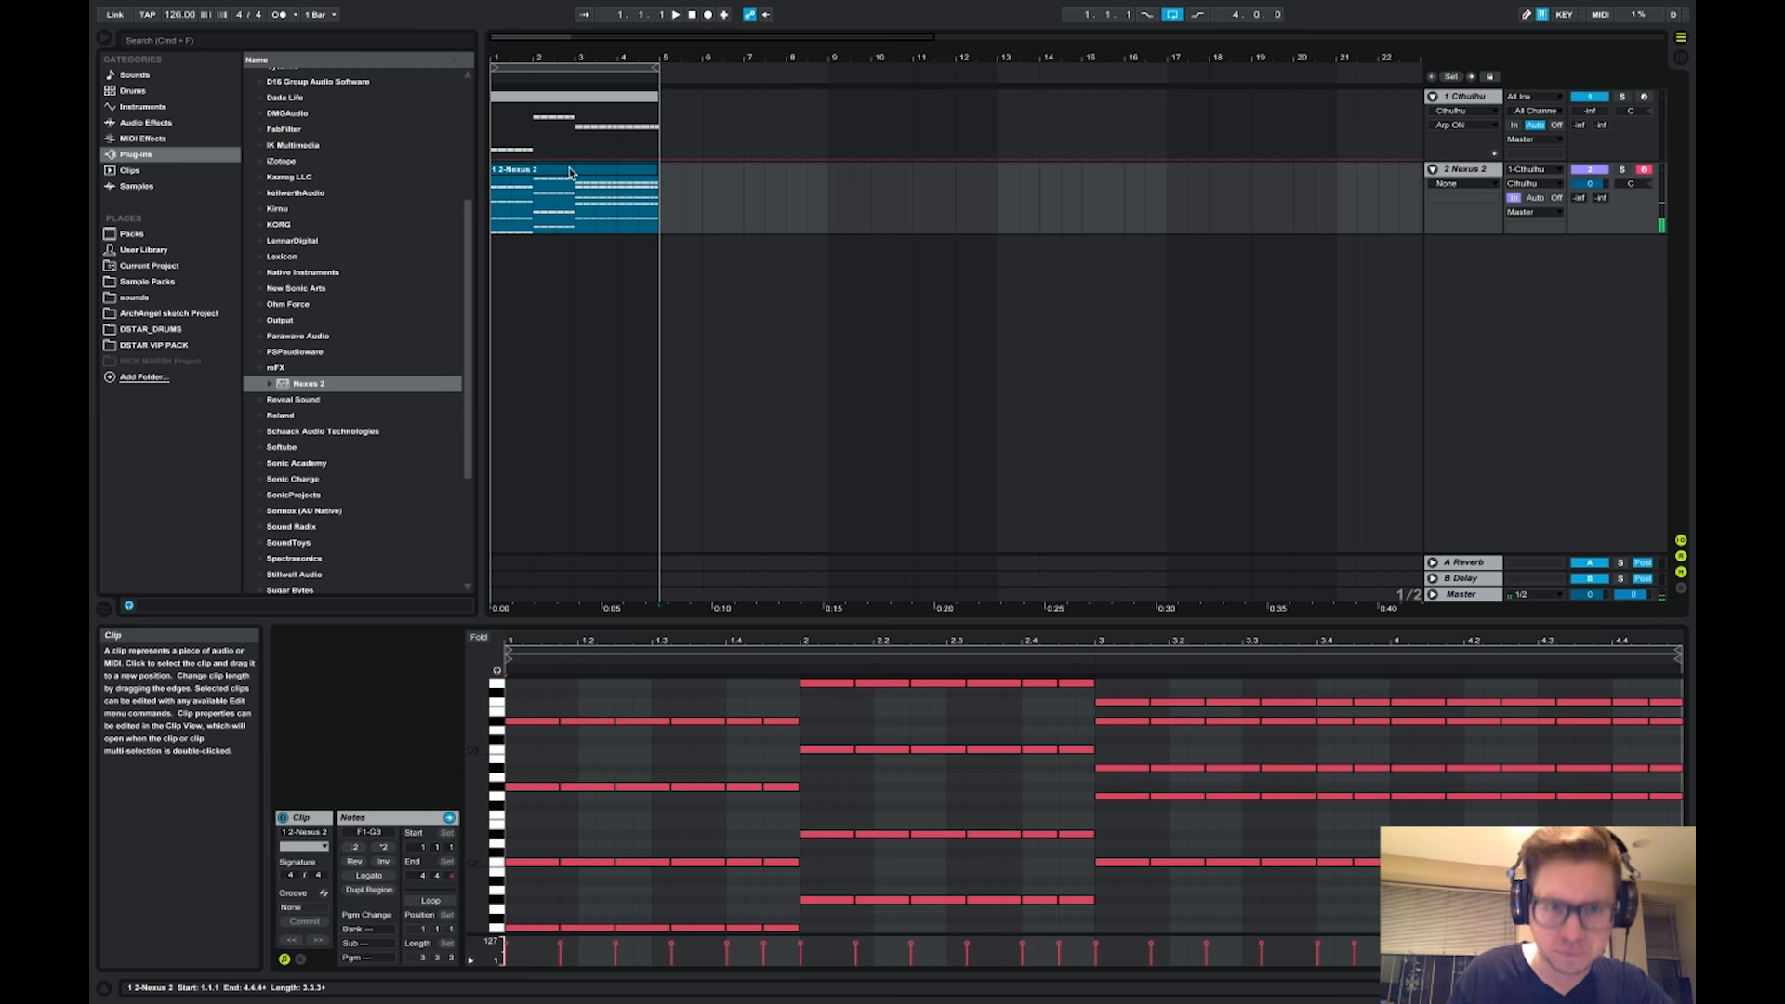
Consolidate the recorded Nexus 2 clip and set the Nexus 2 track's MIDI input to All Ins, All Channels with monitoring on Auto
right_click(648, 173)
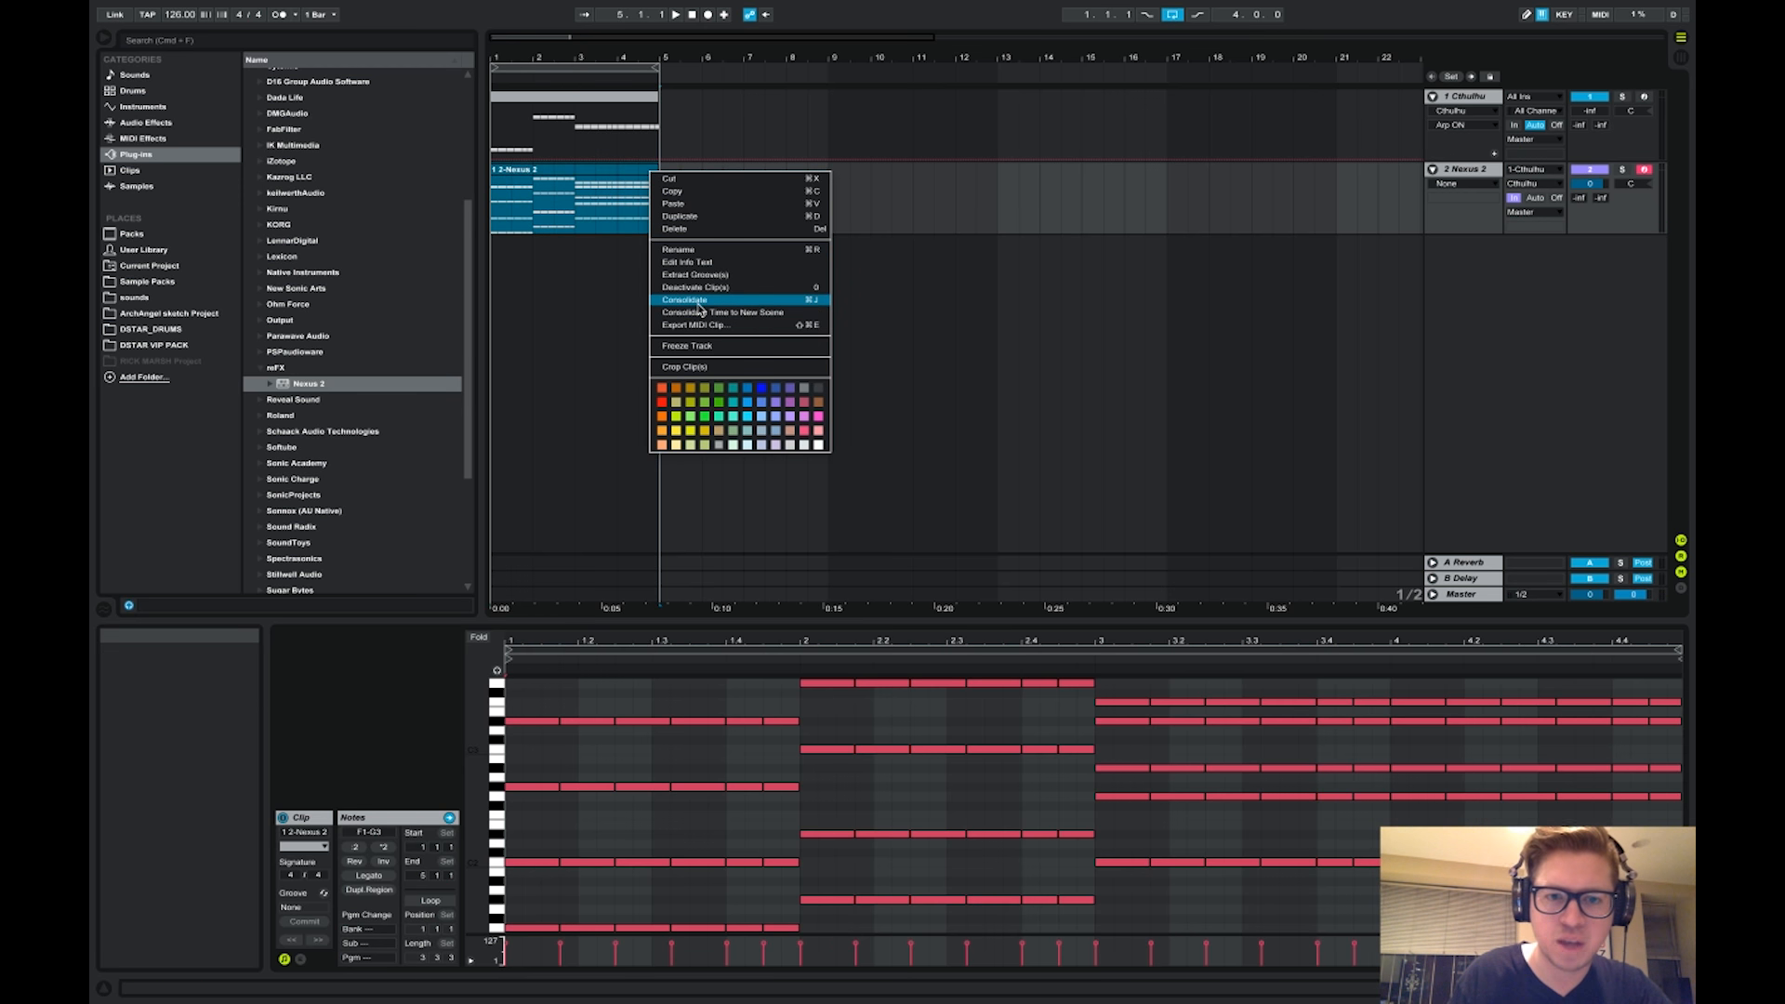
left_click(1539, 198)
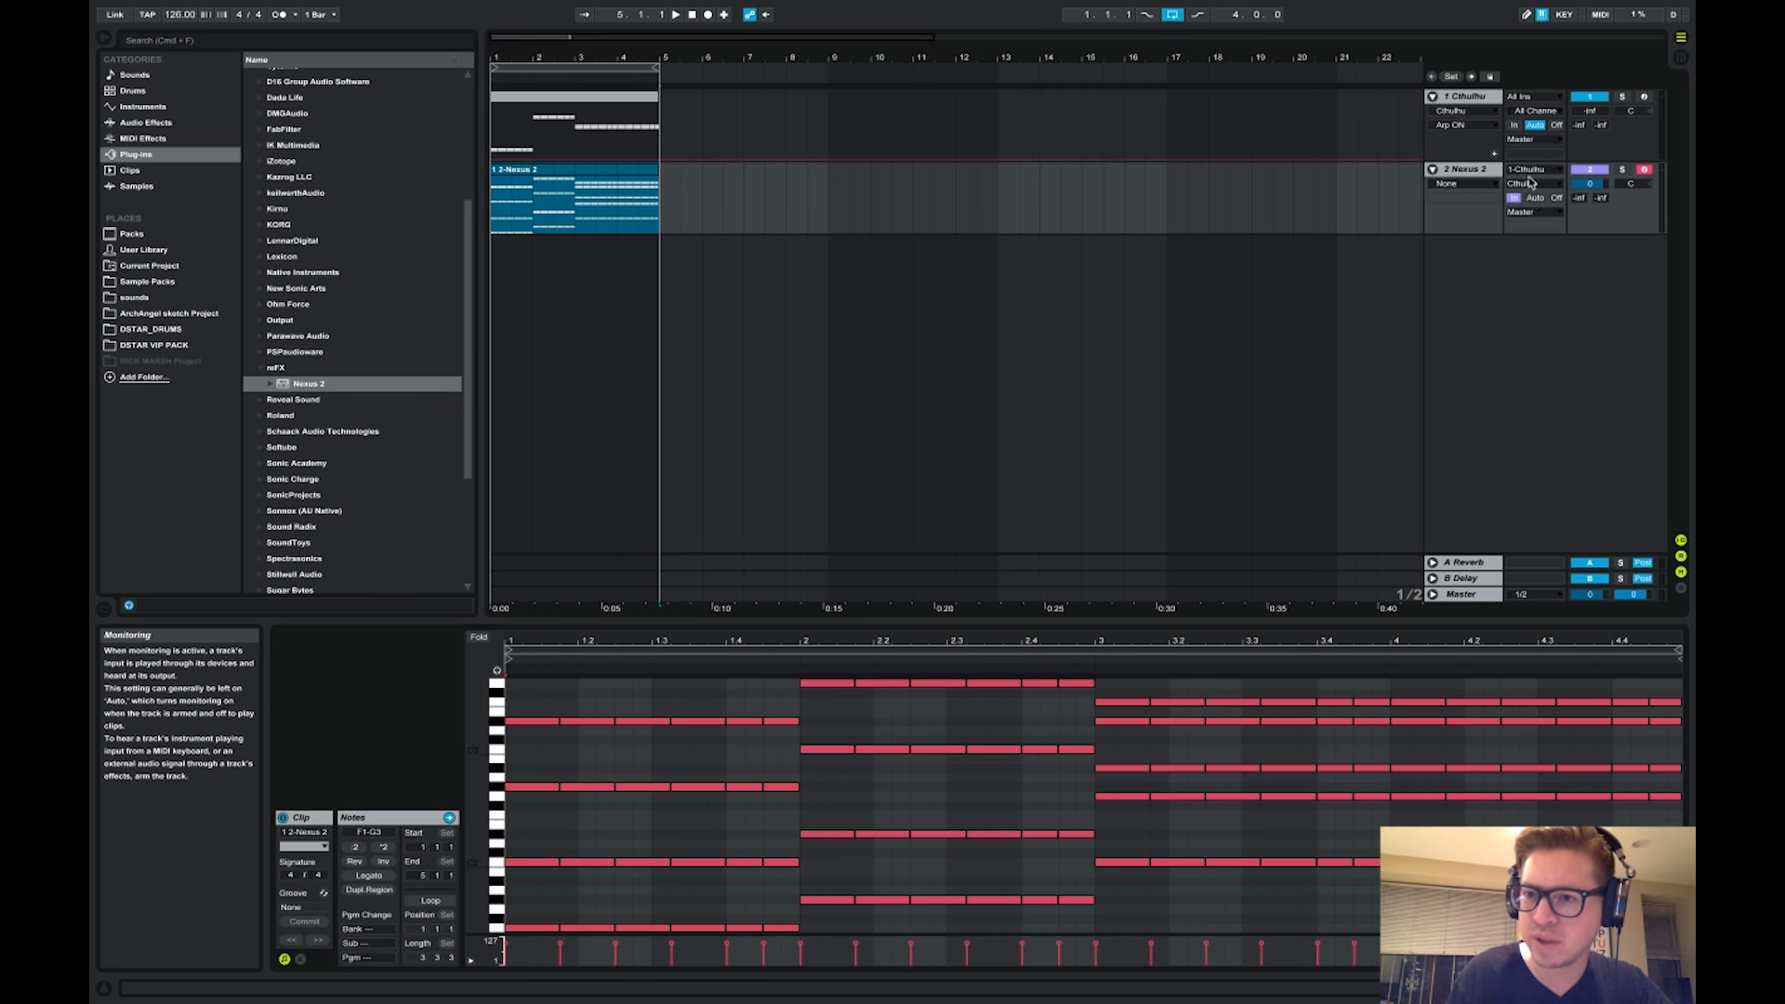
left_click(1531, 171)
left_click(1542, 183)
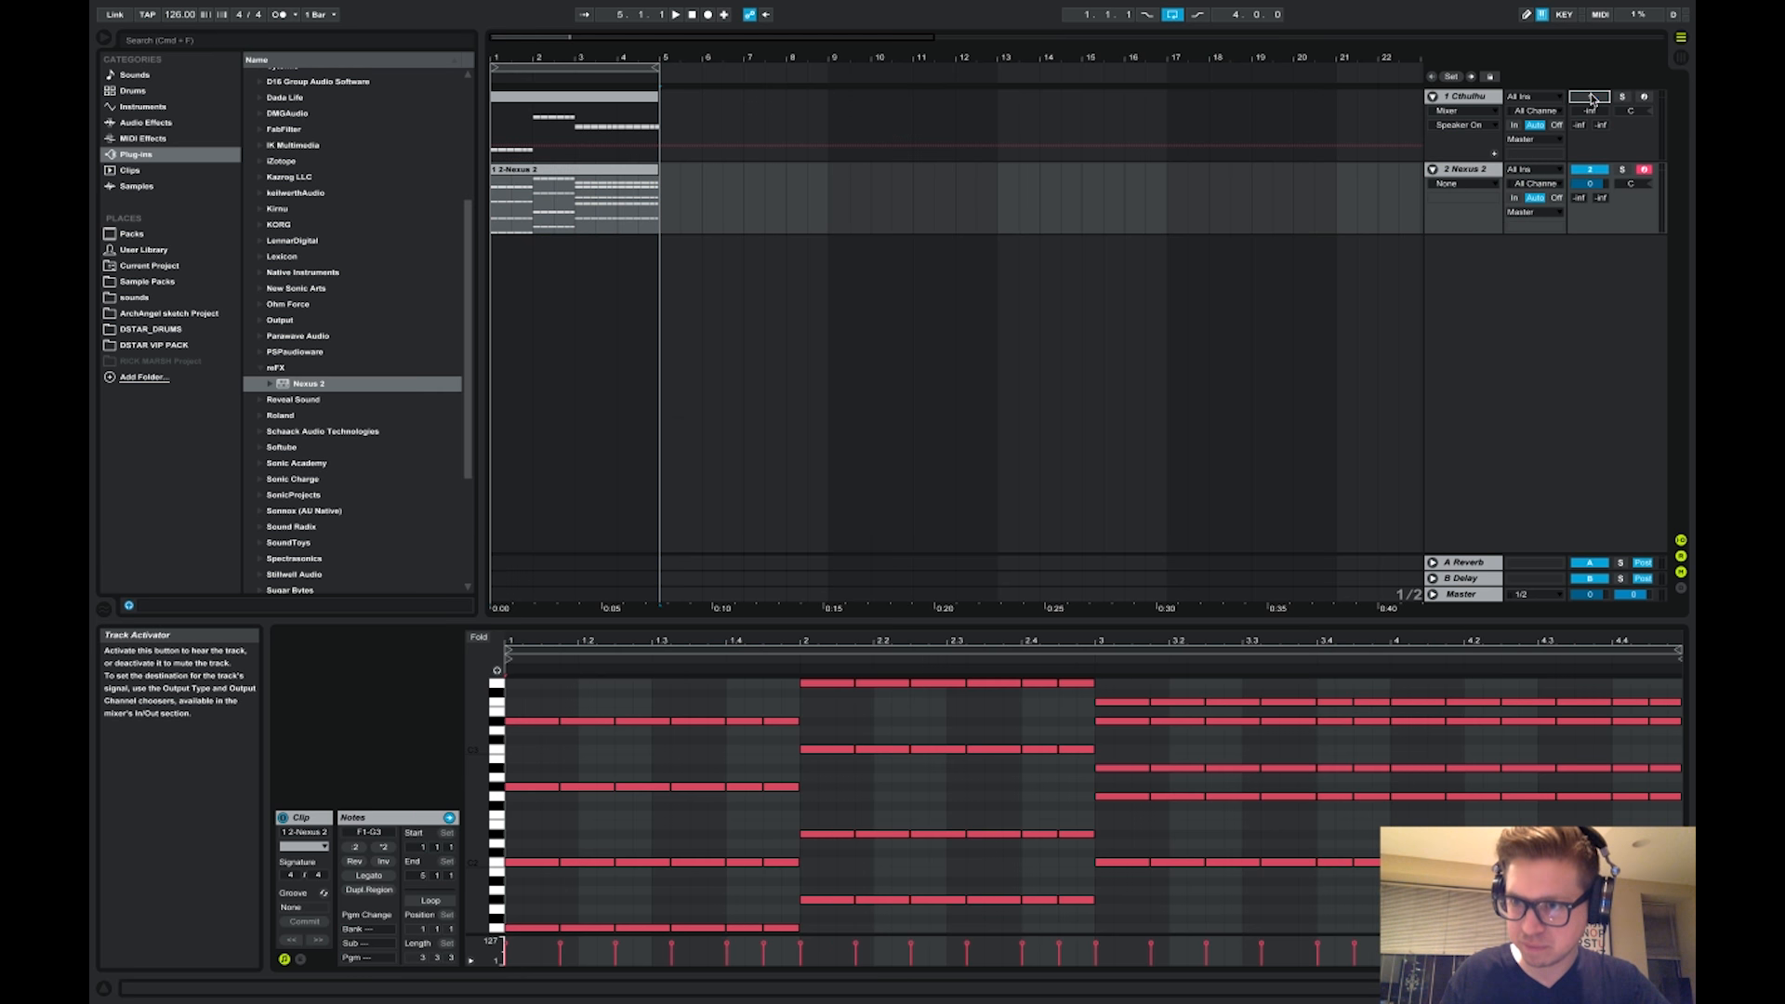
Delete the Cthulhu track and play back the recorded chords on the Nexus 2 track
left_click(1478, 99)
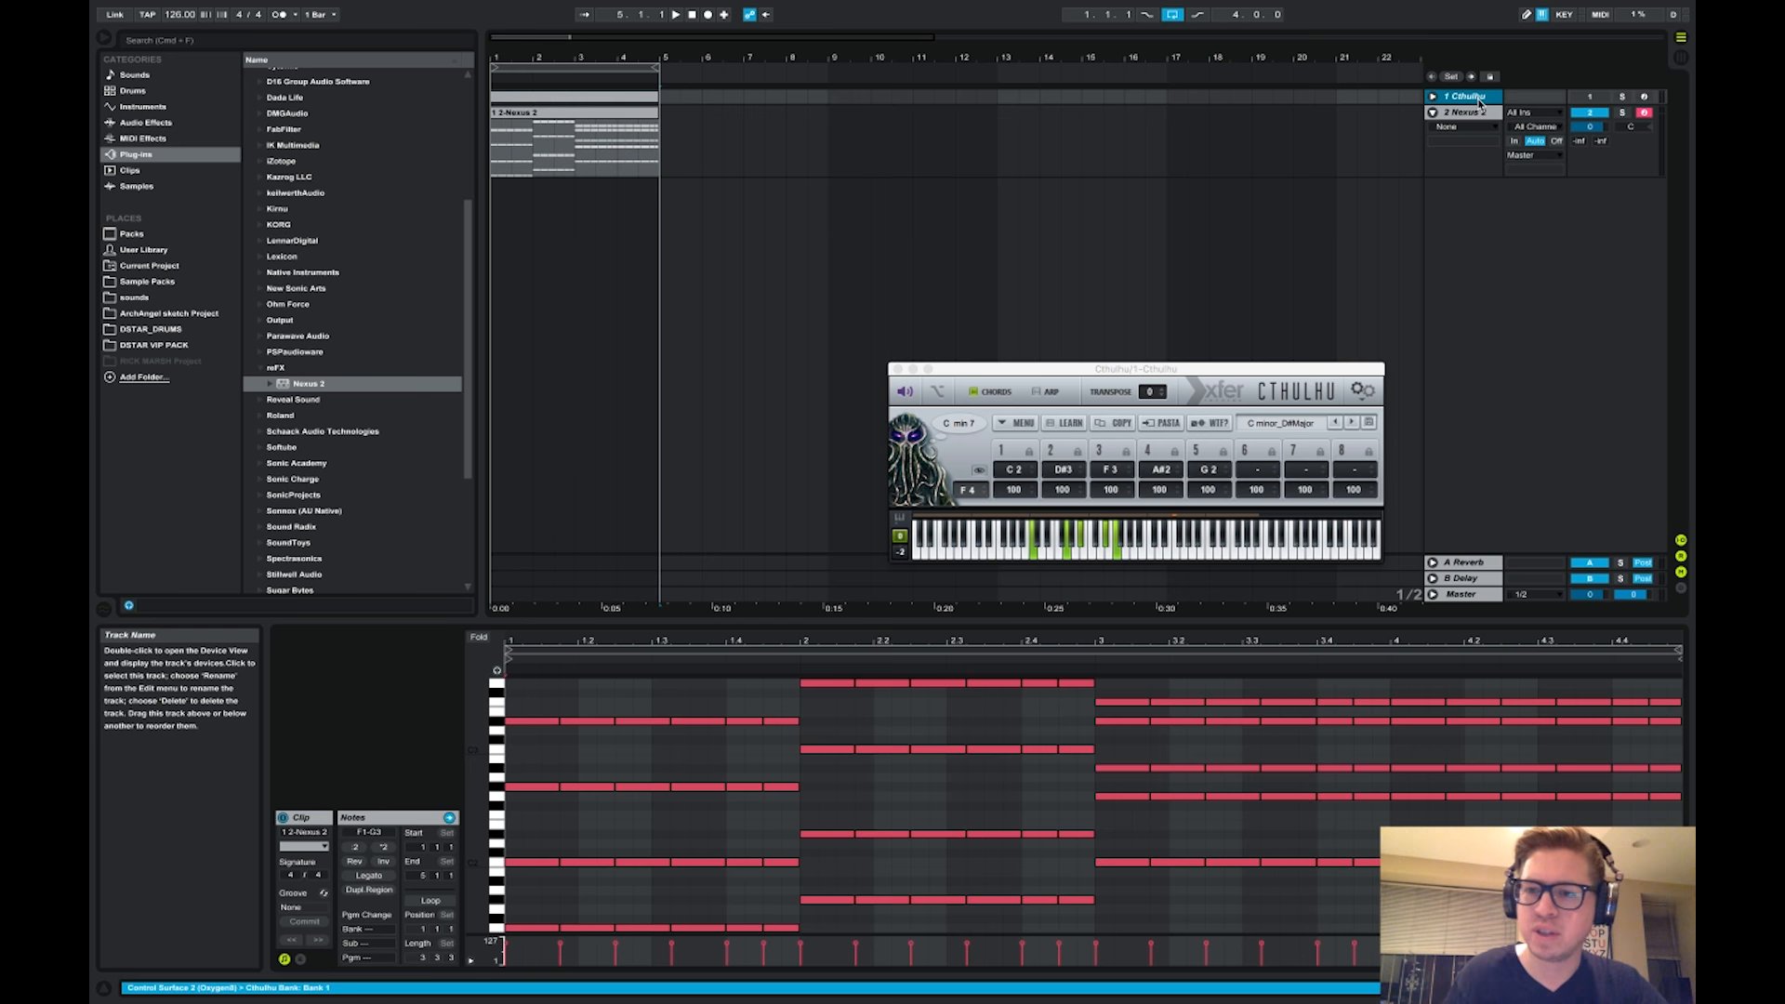
key("Delete")
key("space")
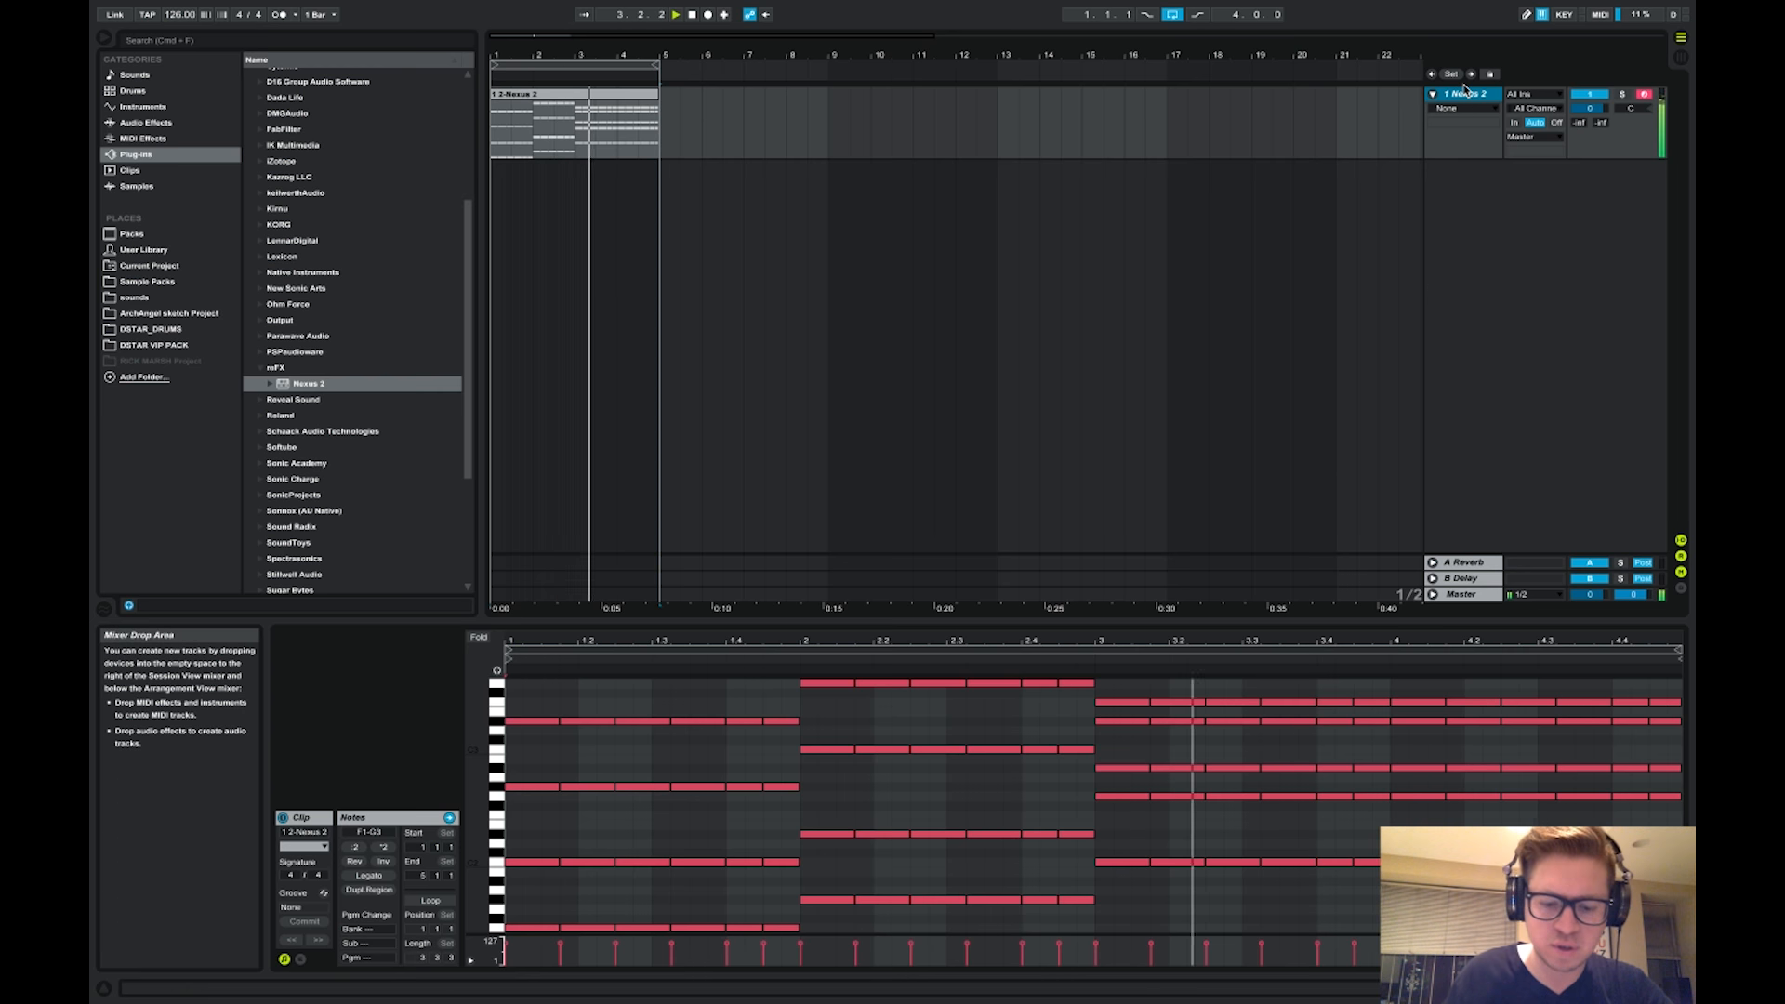
Stop playback, add a new MIDI track below Nexus 2 and load Serum from the Xfer Records plug-ins onto it
key("super+shift+t")
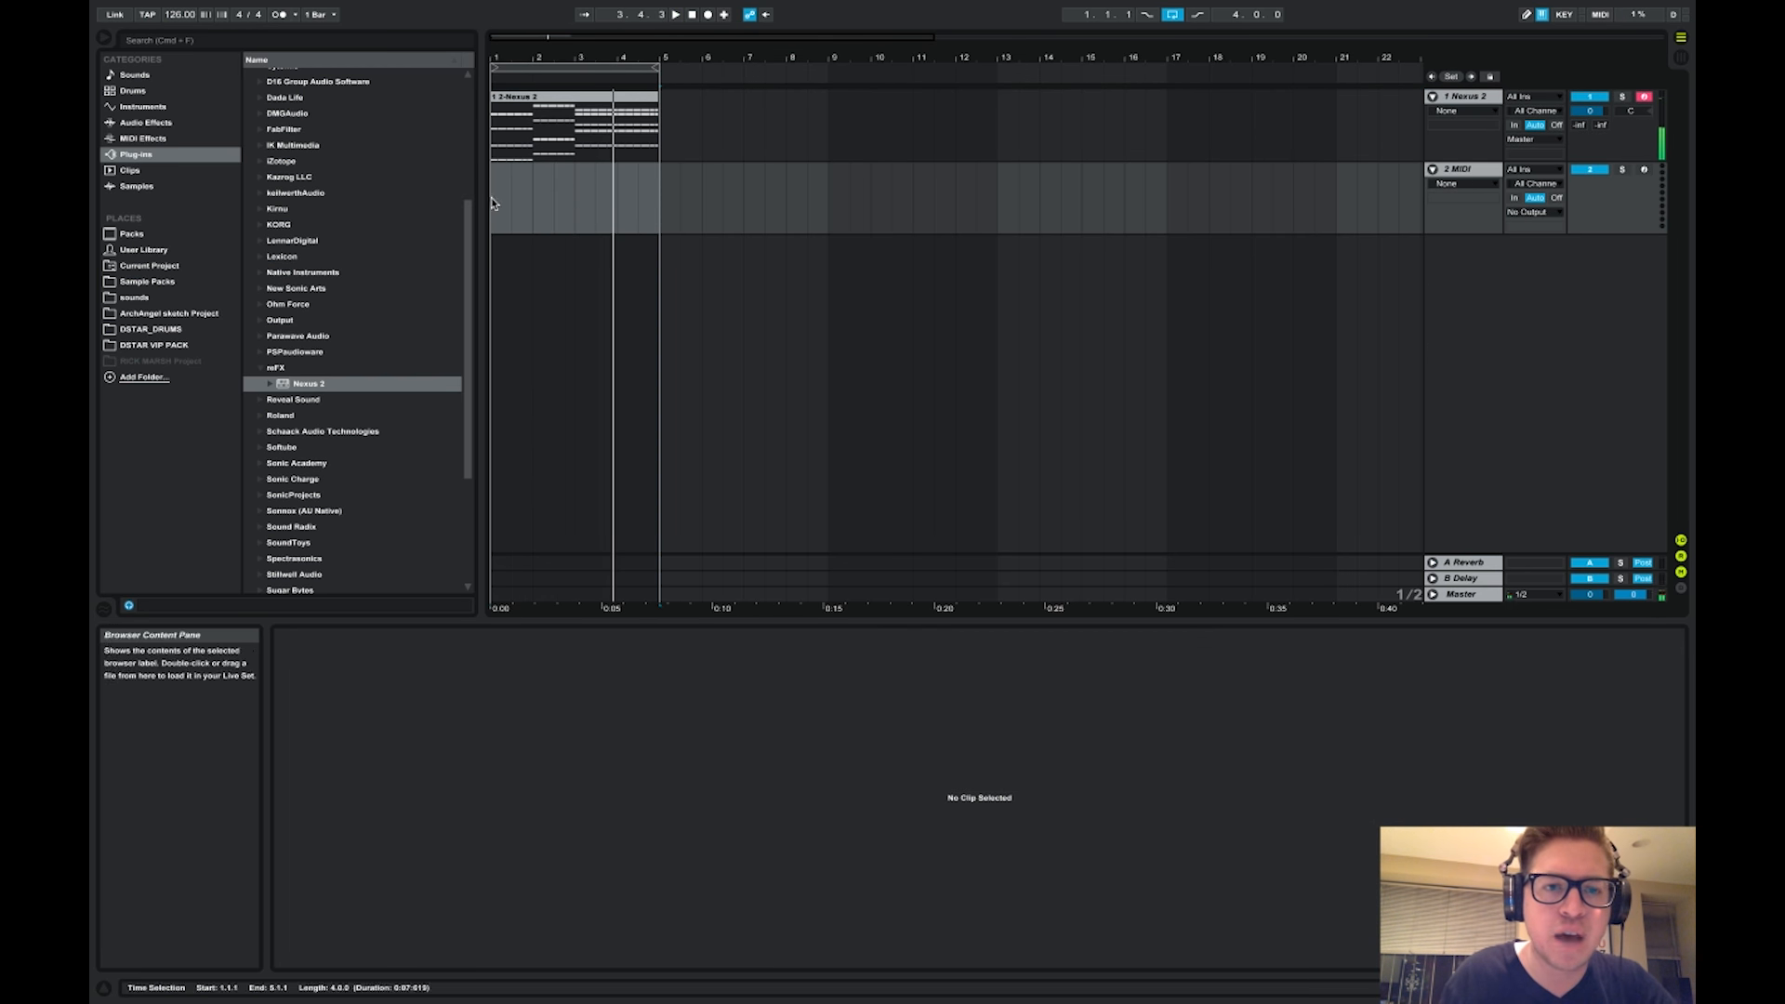
key("space")
left_click(314, 367)
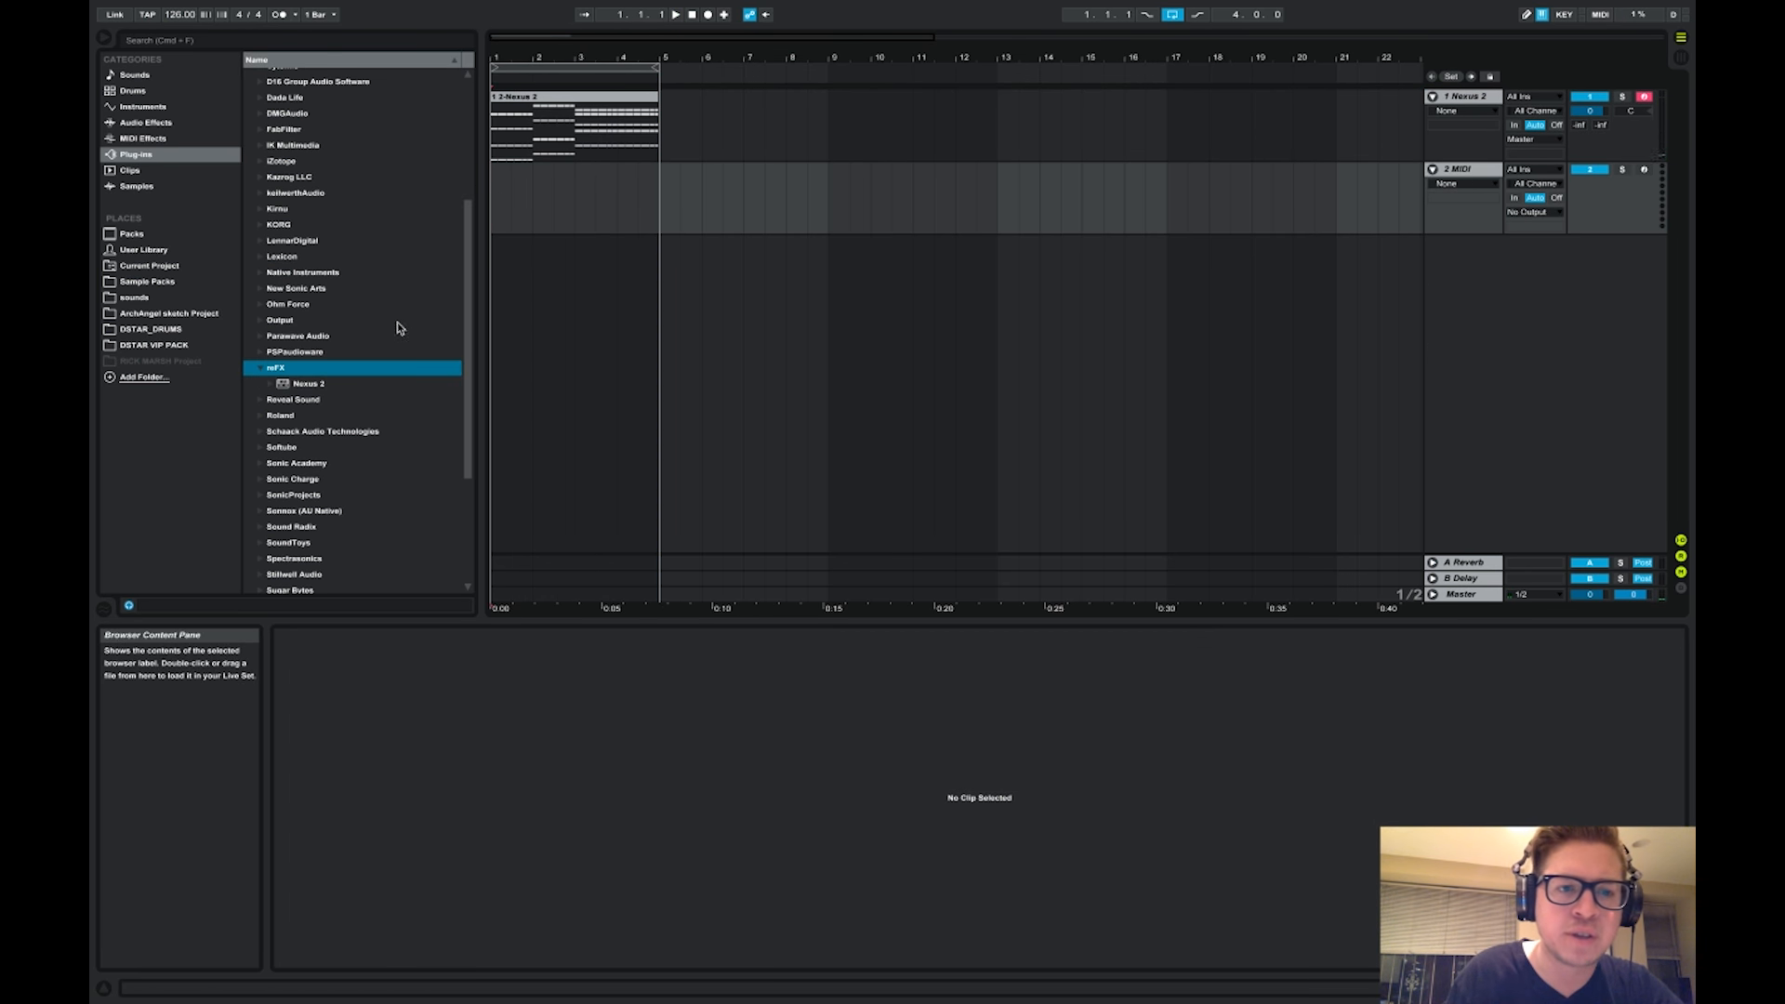
scroll(300, 479, "down", 4)
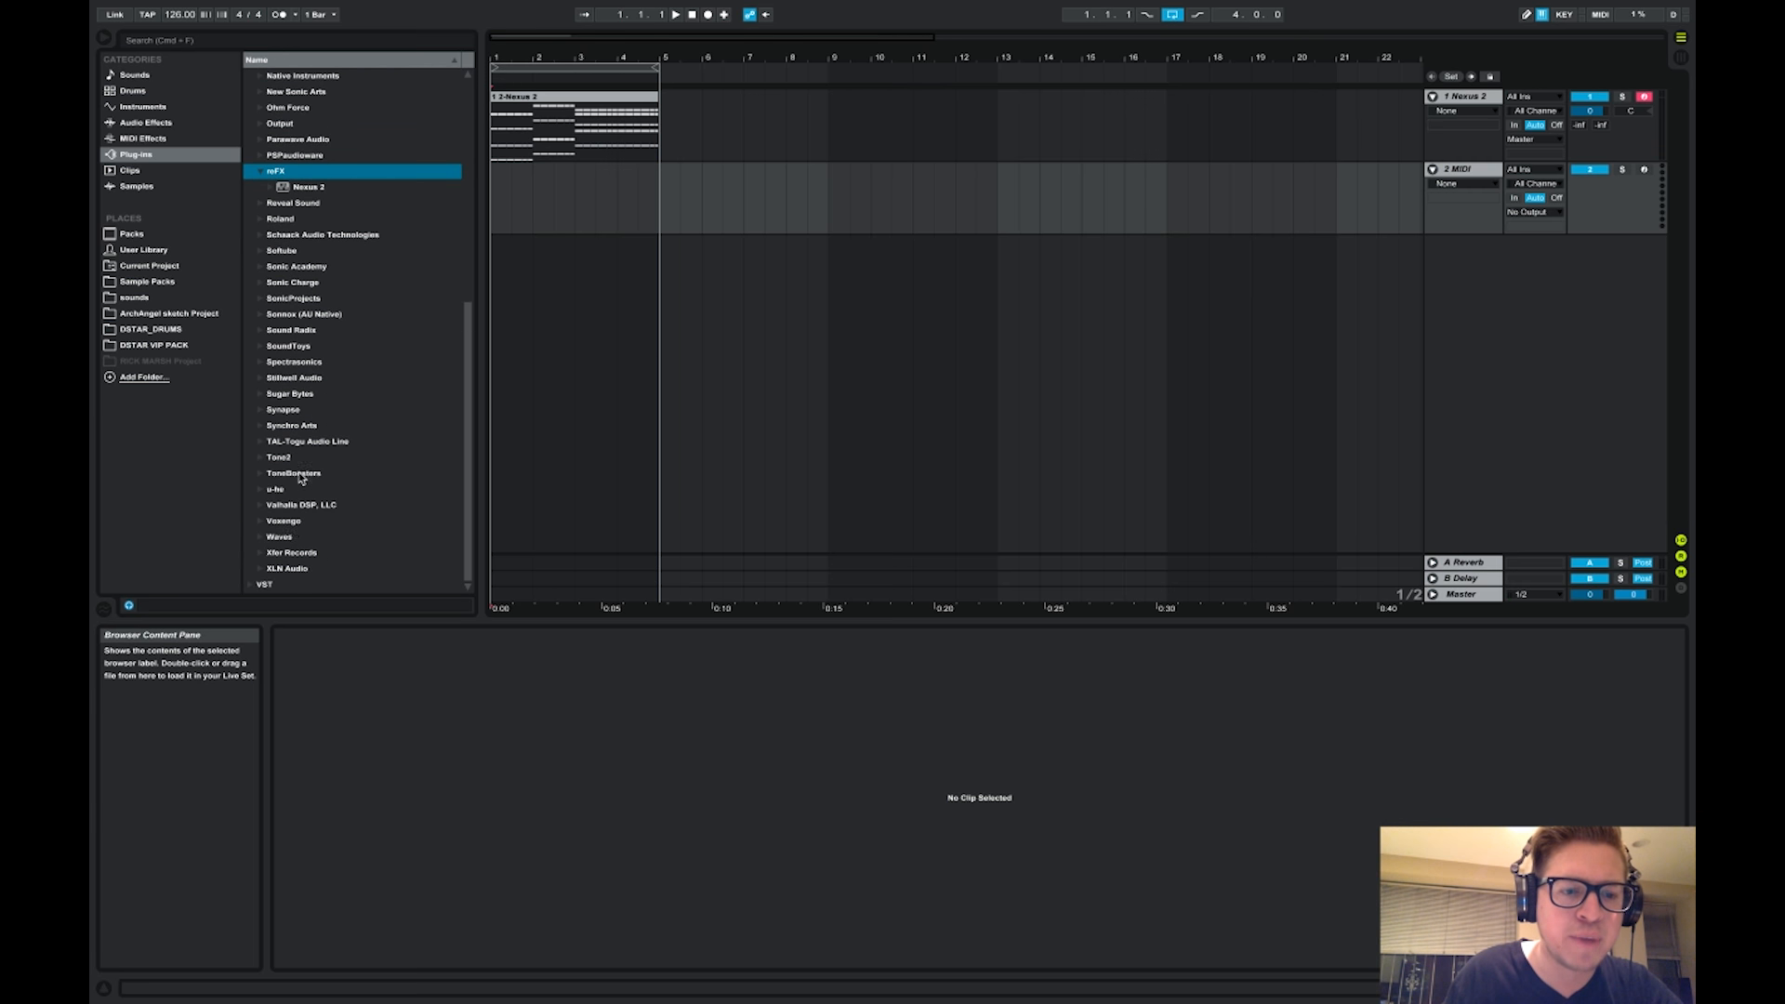
left_click(275, 550)
double_click(301, 538)
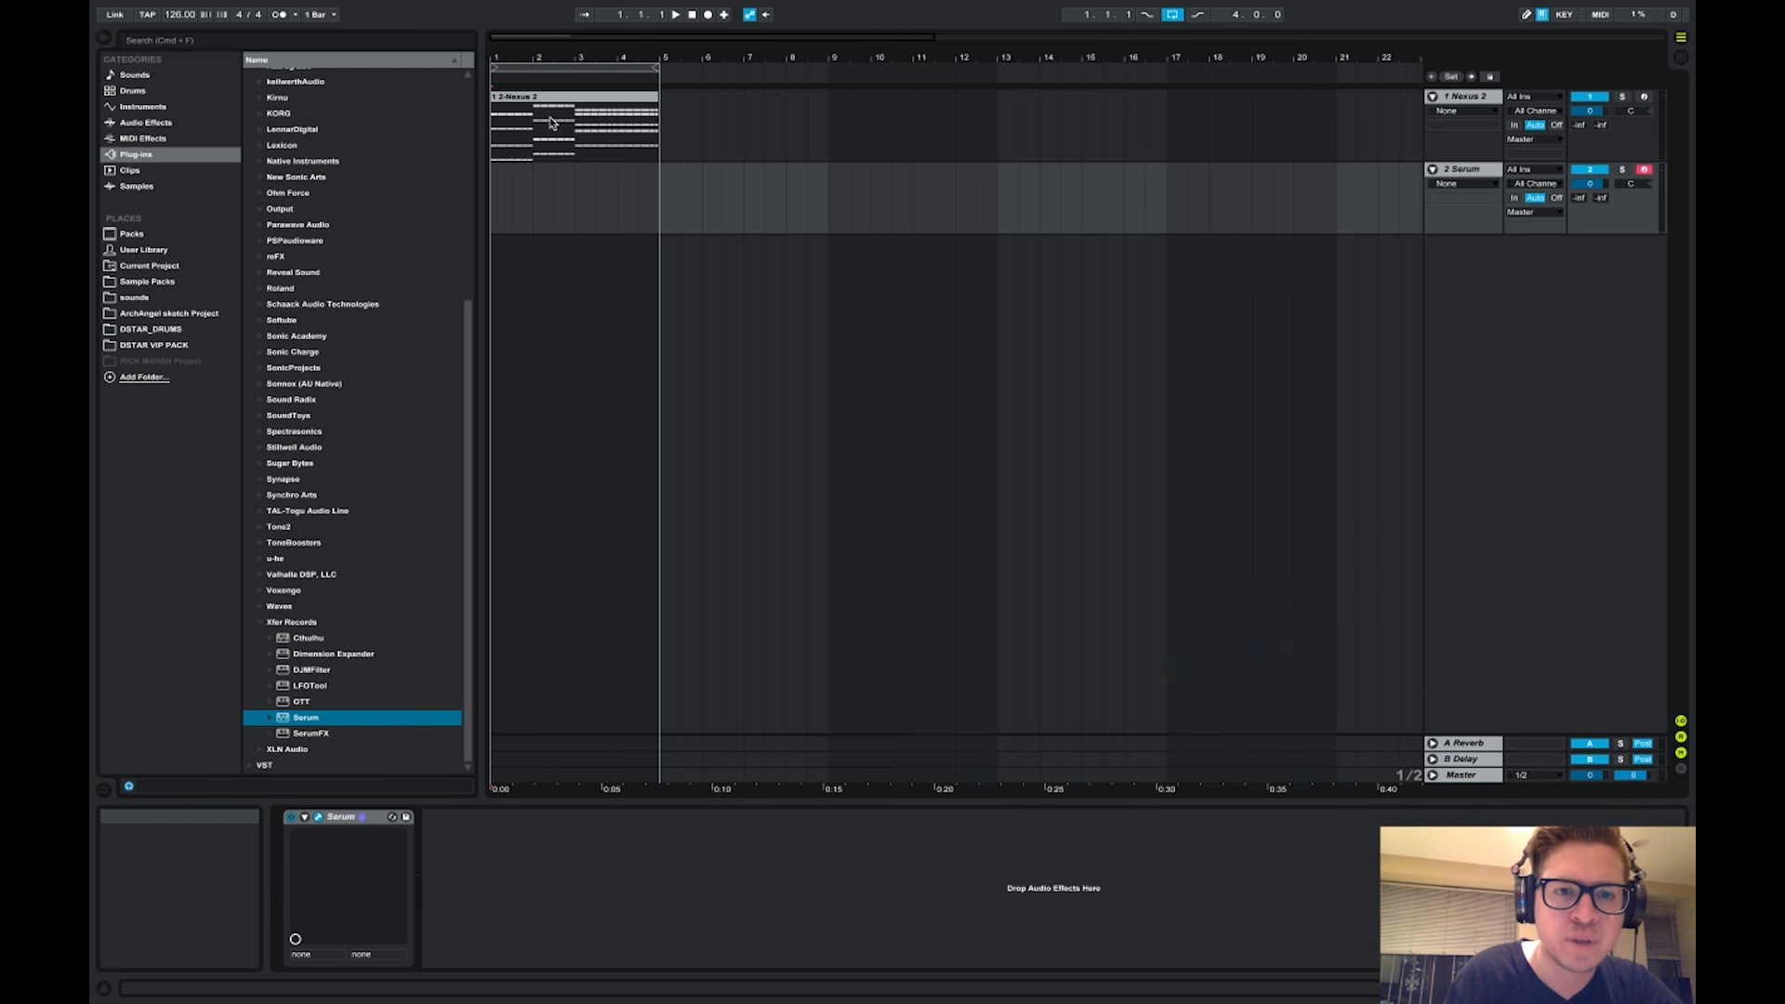
Examine the lowest note of each chord in the Nexus 2 clip by selecting them across all four bars
left_click(552, 122)
key("shift+Tab")
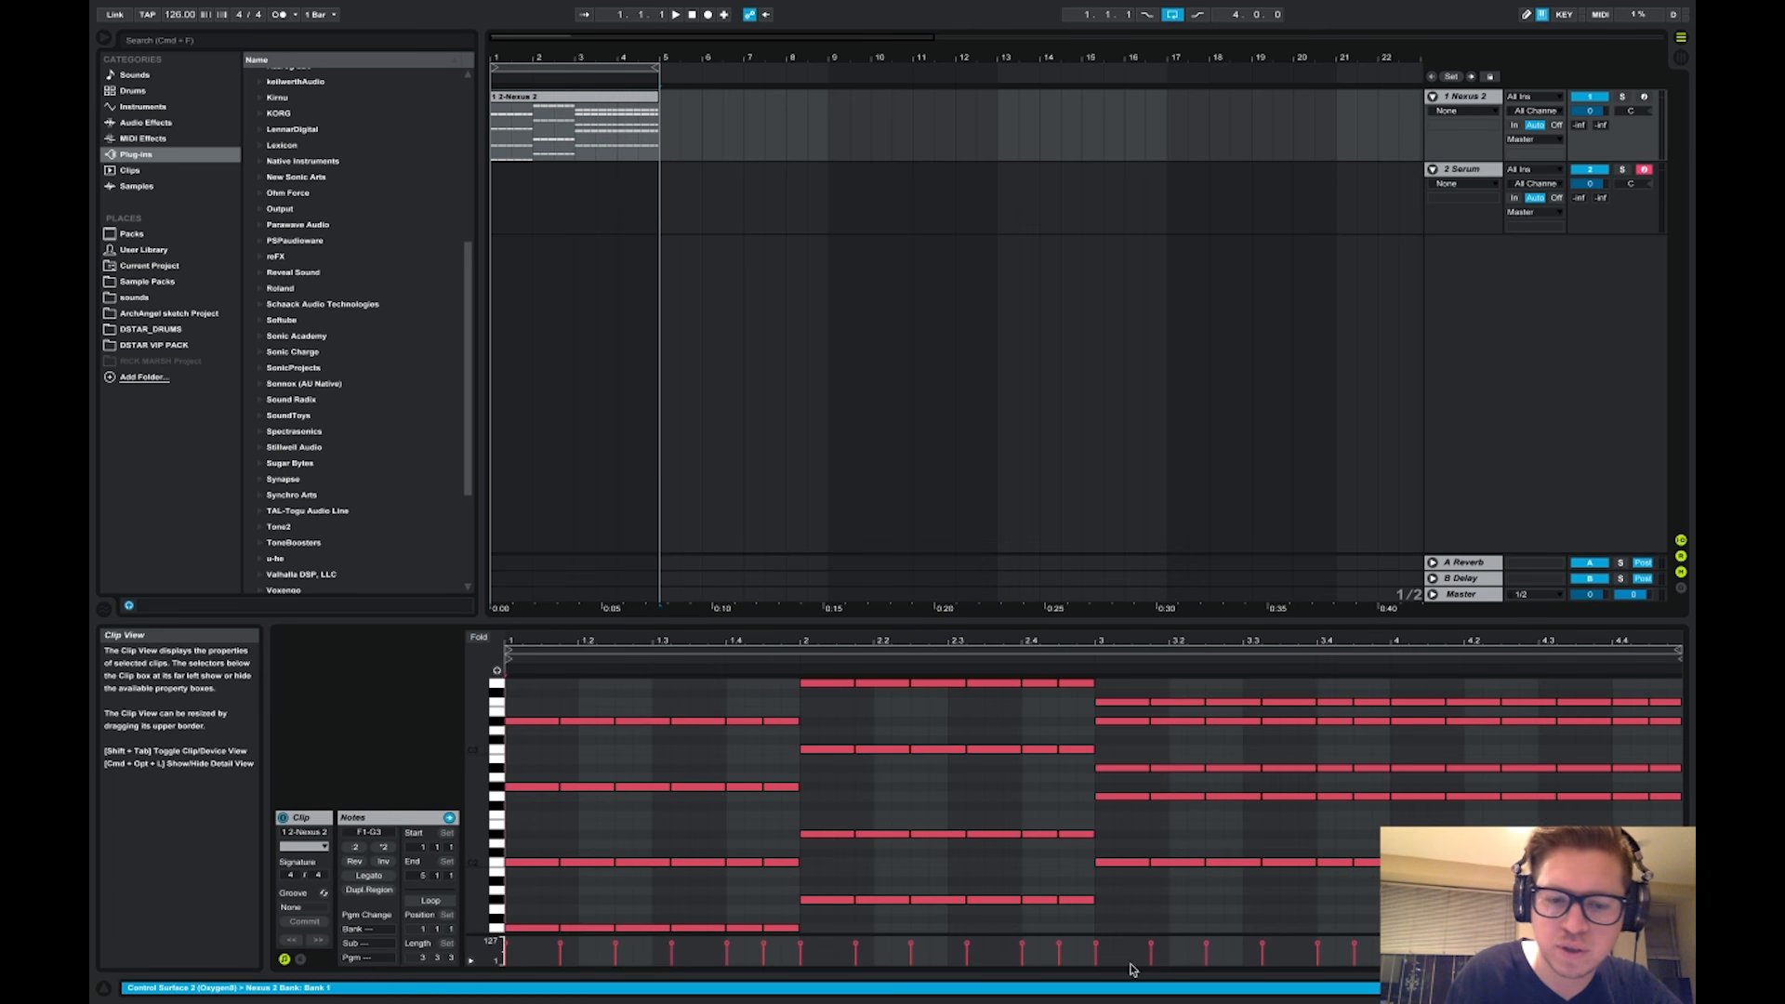
left_click_drag(514, 888, 1099, 923)
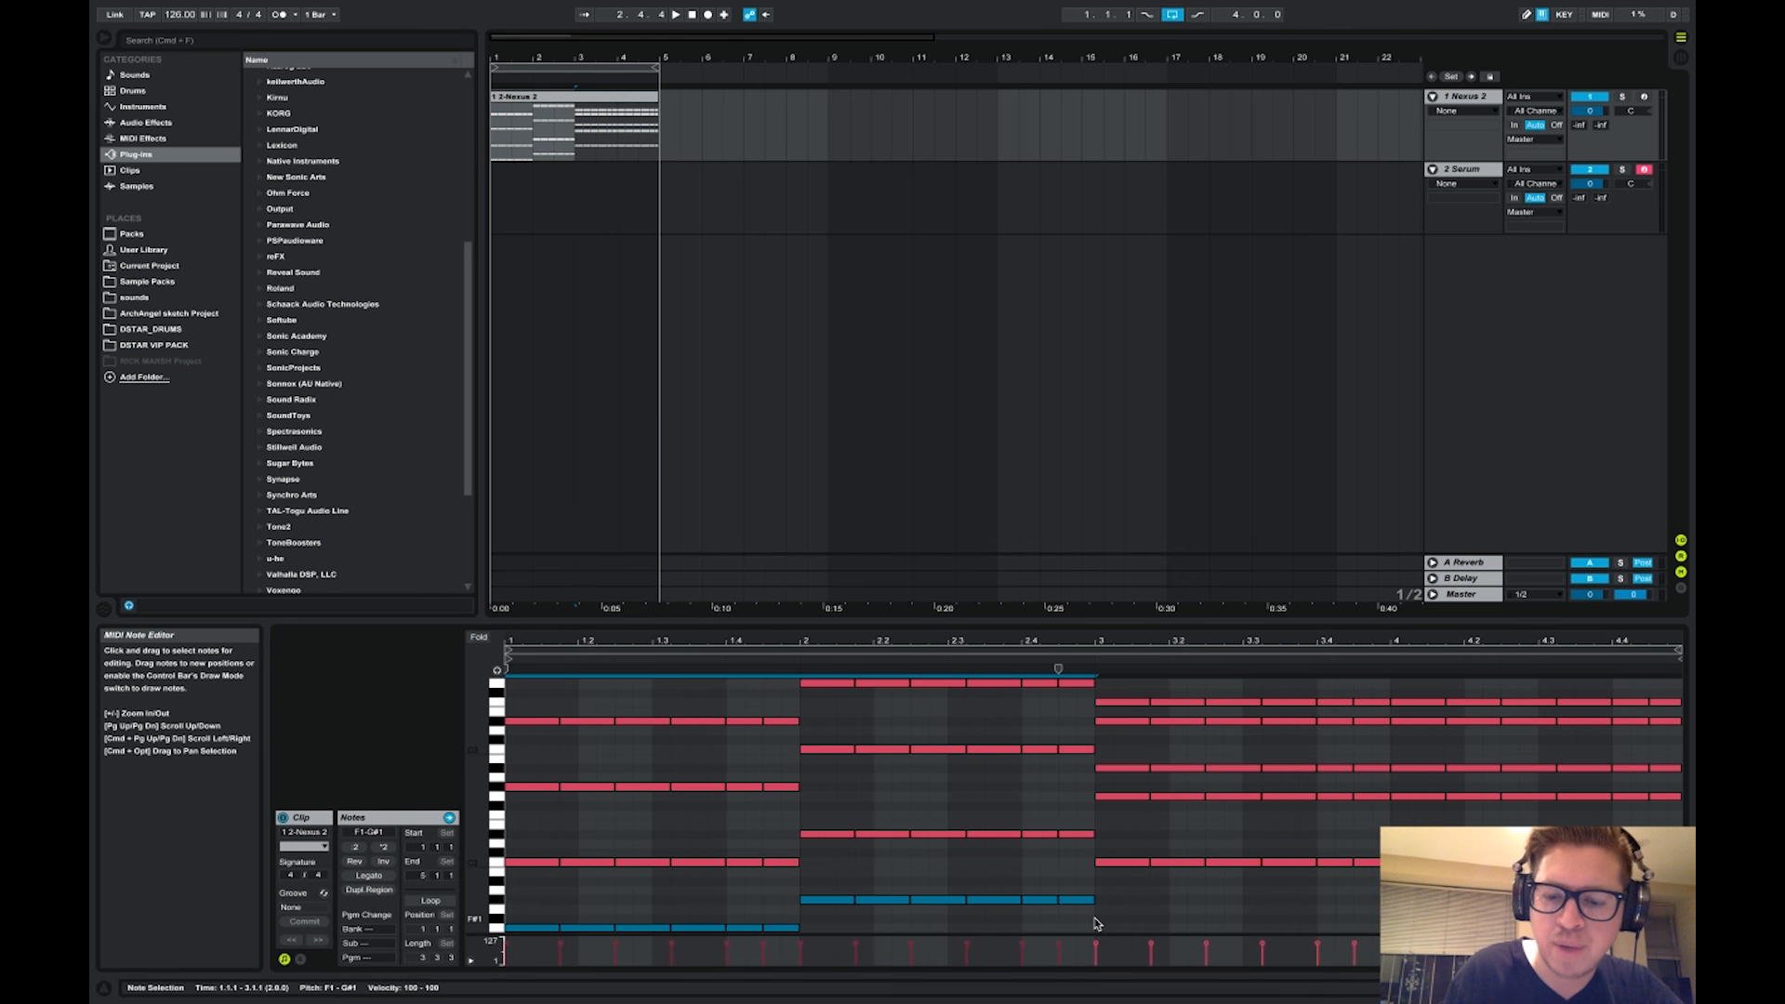
left_click_drag(1127, 834, 1669, 932)
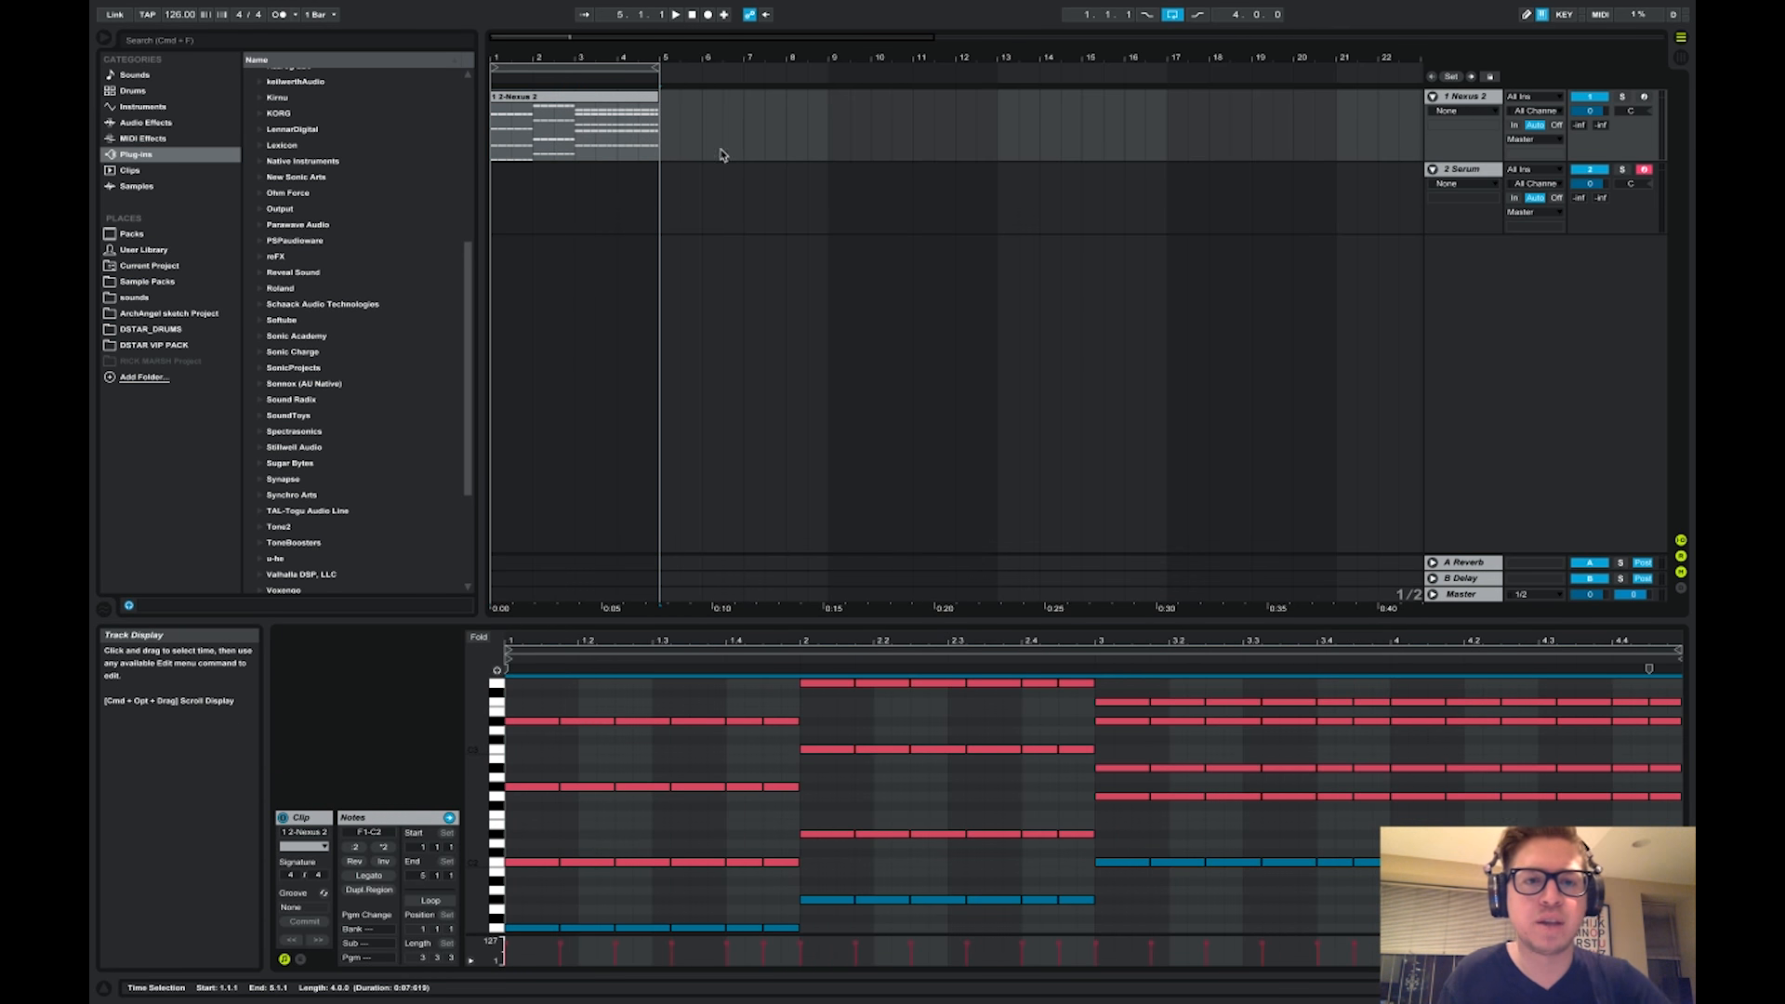
Copy the four-bar Nexus 2 chord clip onto the Serum track at bar 1
left_click(600, 123)
left_click(515, 171)
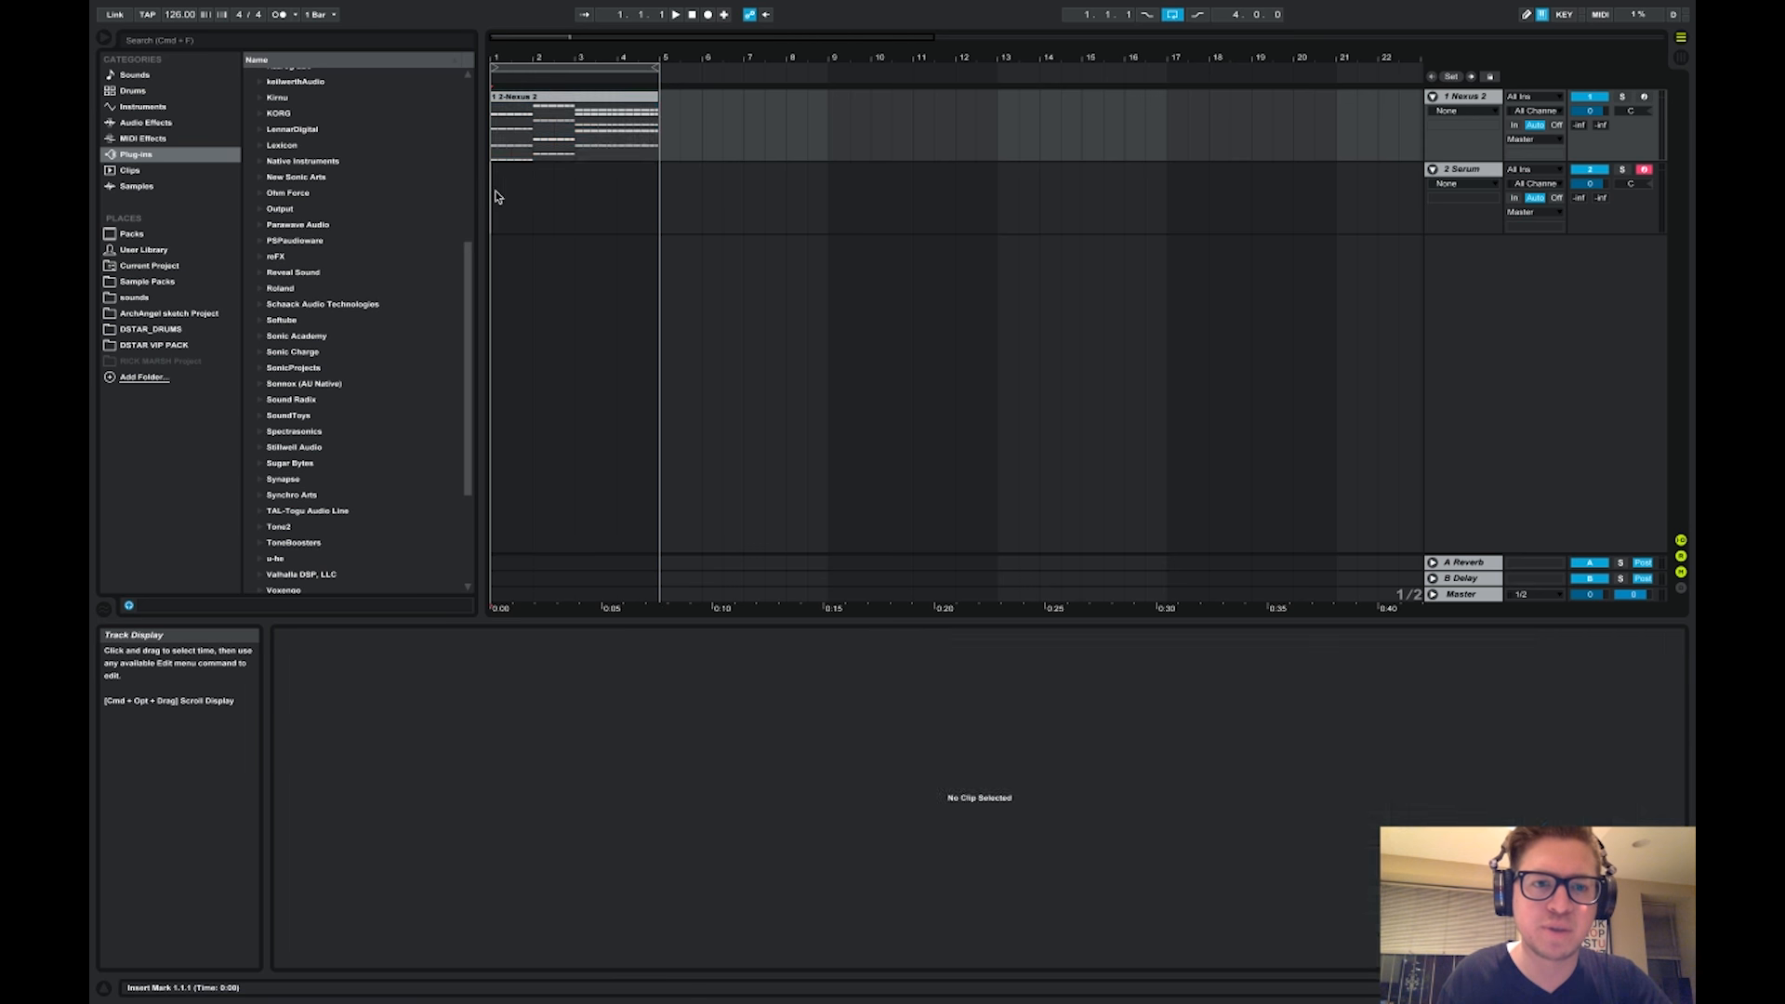
key("super+v")
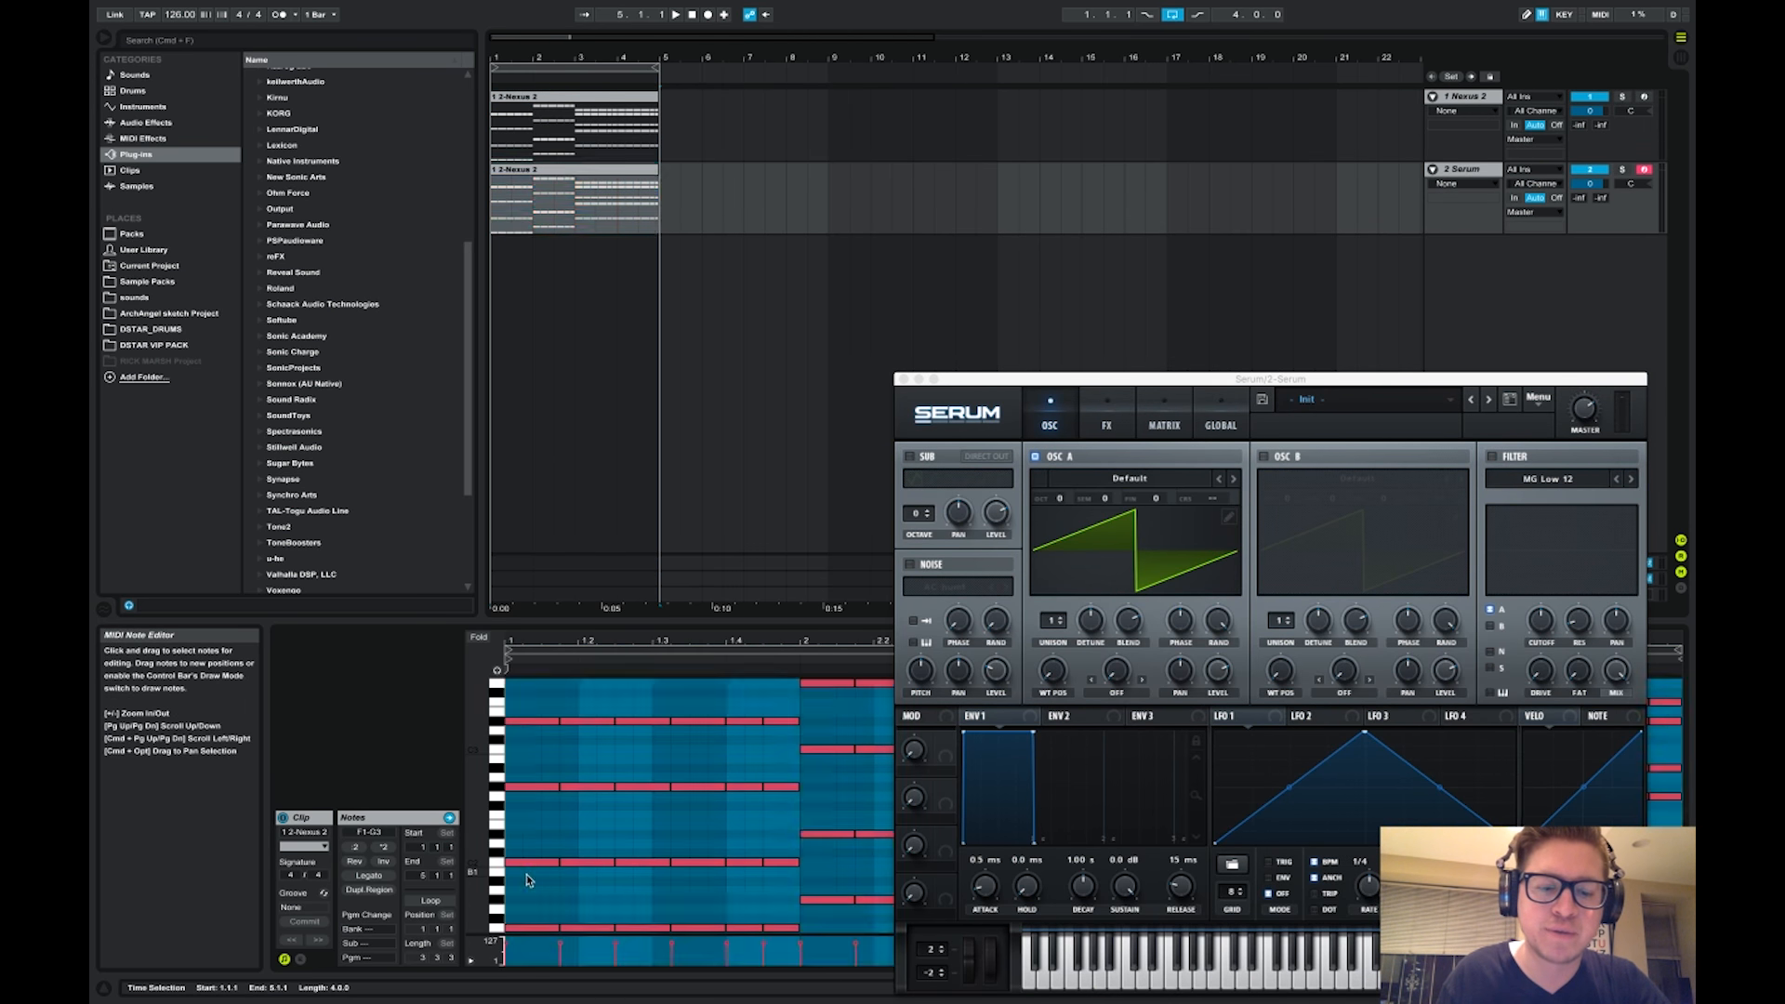
Delete all upper chord notes from the Serum clip, keeping only the lowest note of each chord as the bassline
left_click_drag(526, 874, 1621, 498)
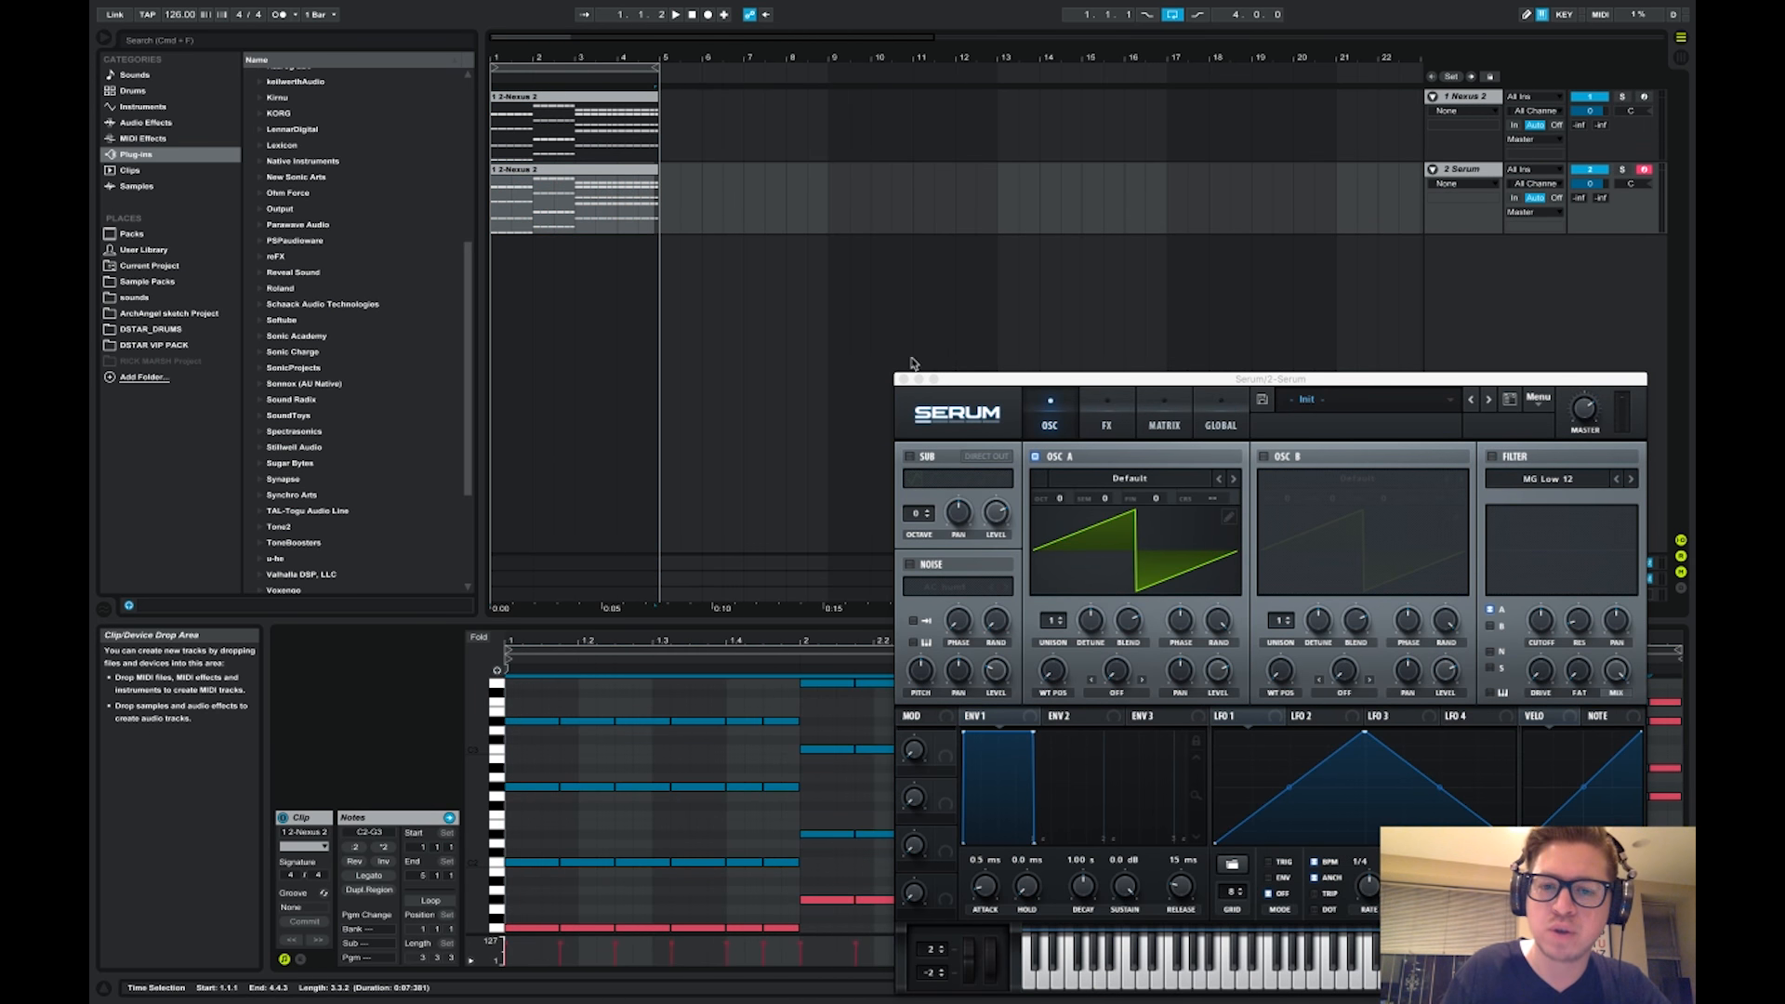
left_click(900, 379)
left_click(1071, 885)
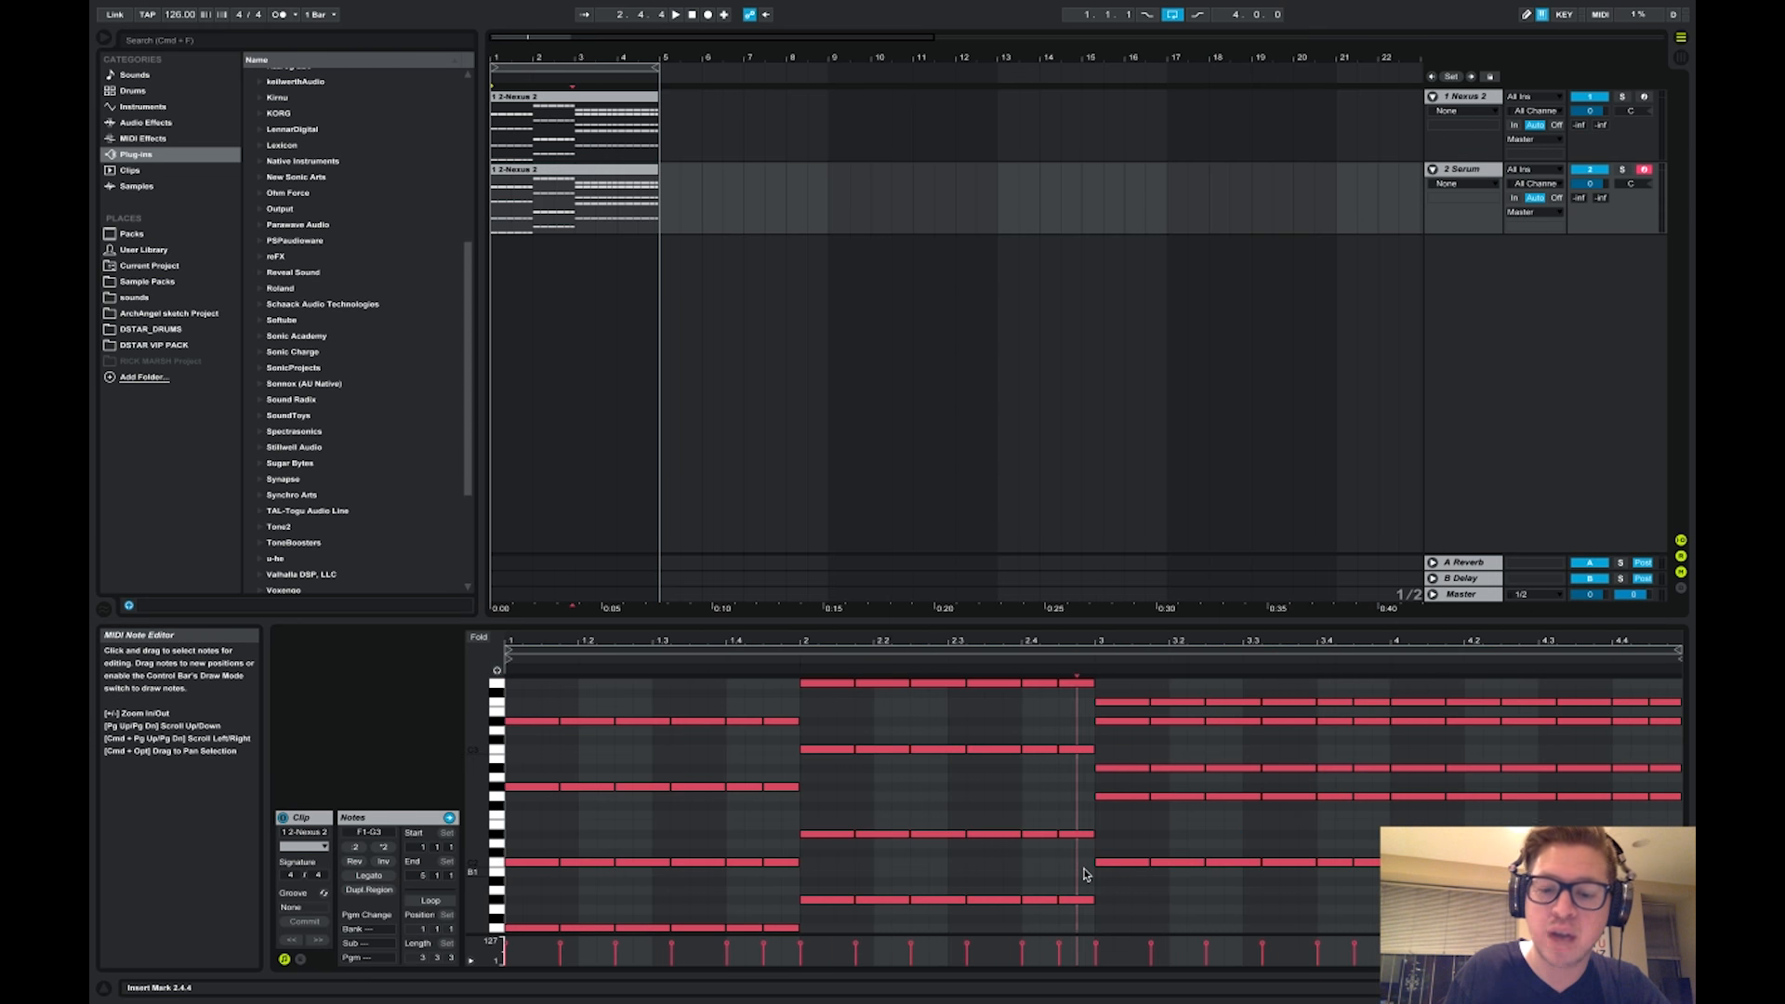
left_click_drag(1086, 874, 562, 671)
key("Delete")
left_click_drag(1097, 815, 1674, 688)
key("Delete")
scroll(1048, 809, "down", 3)
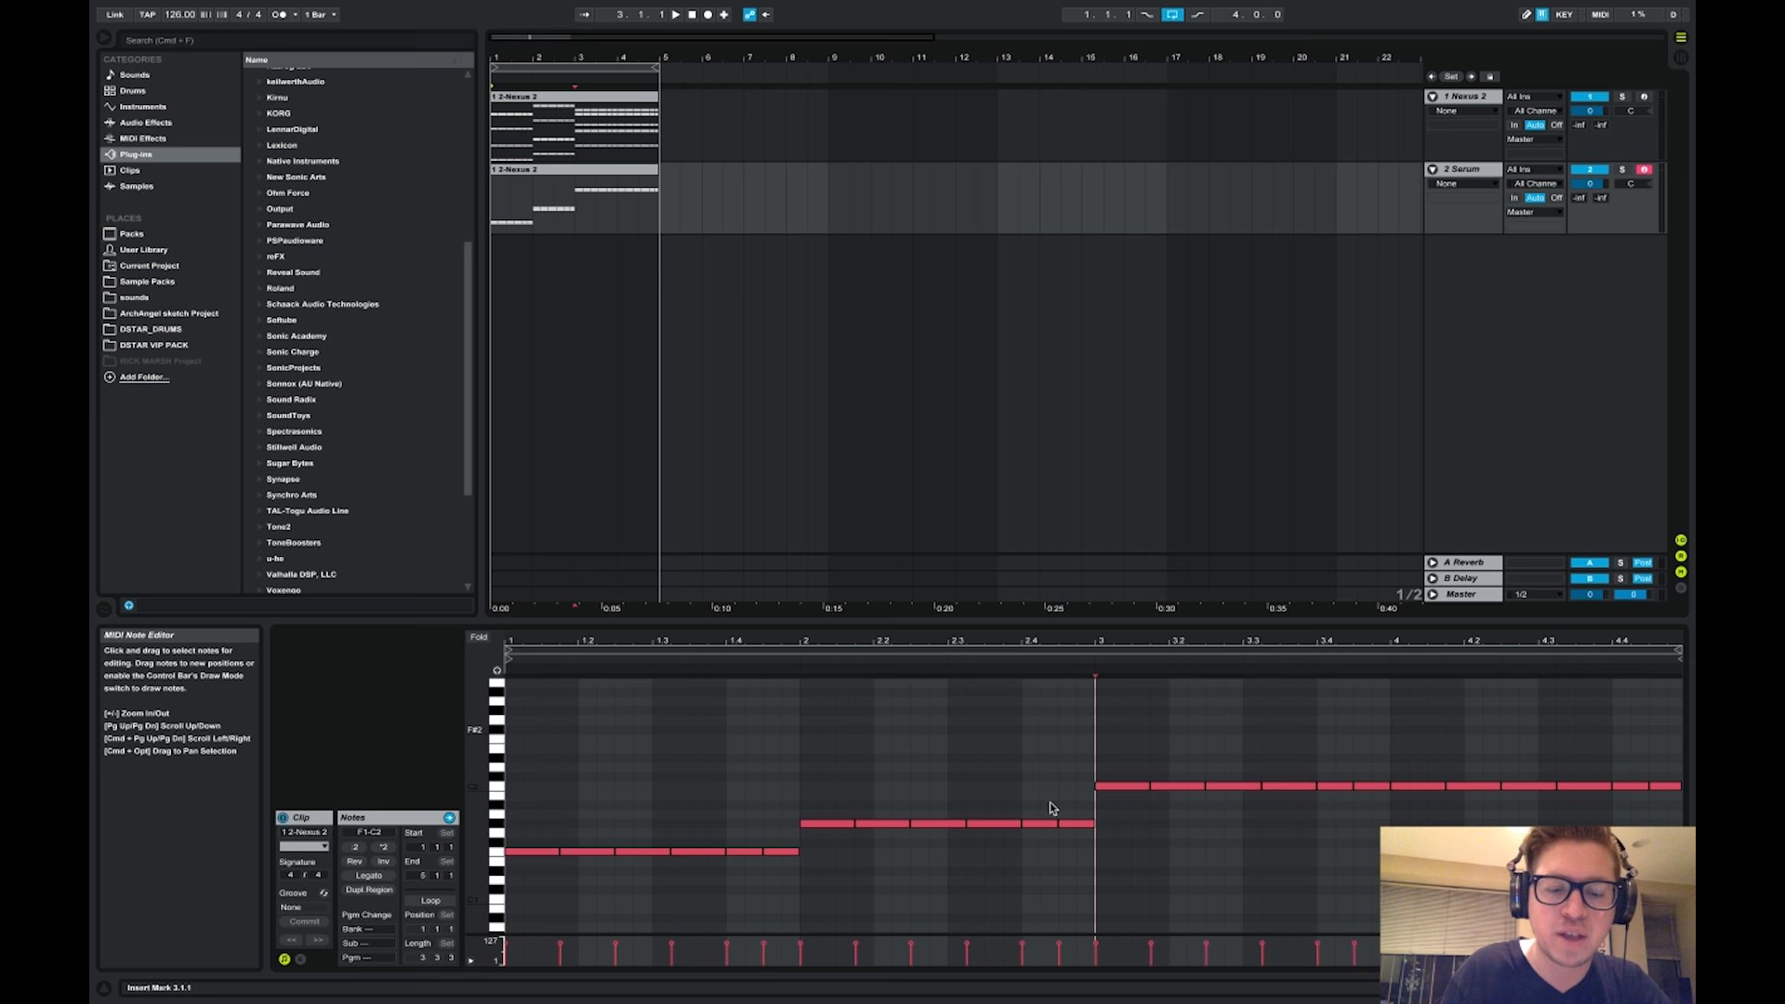
Open Serum's editor, enable its MG Low 12 filter for oscillator A and adjust the filter knobs
left_click(538, 228)
key("shift+Tab")
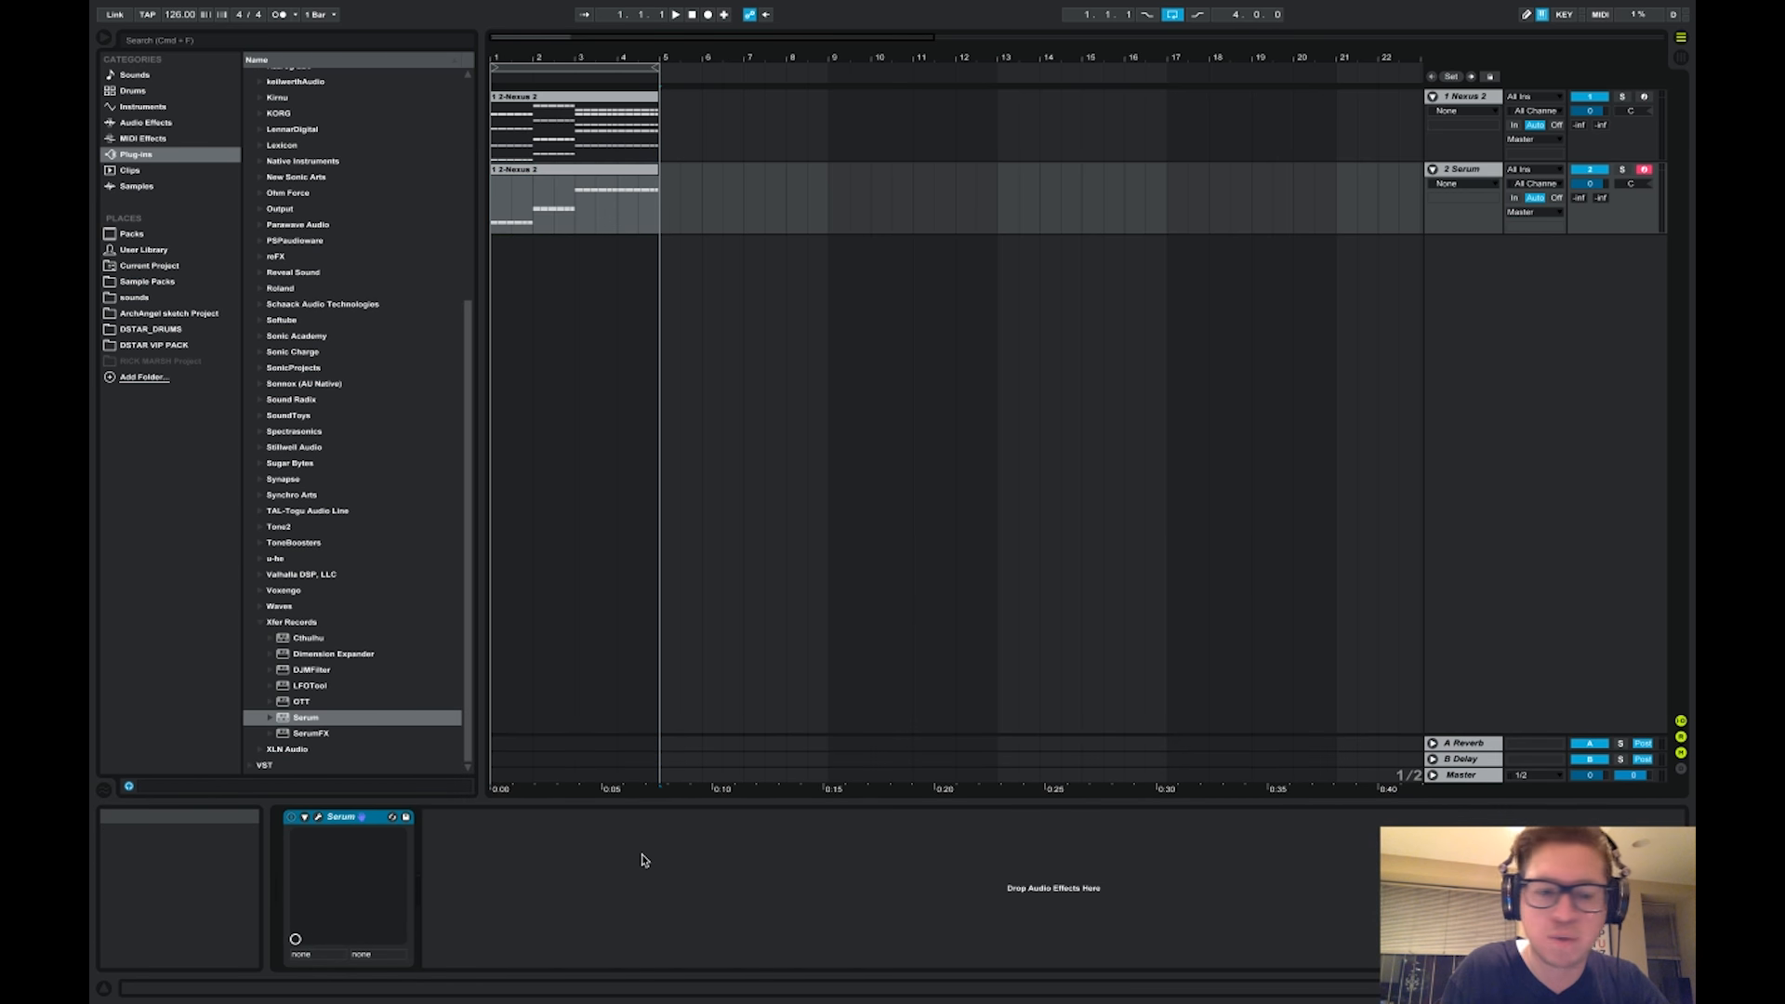
left_click(318, 818)
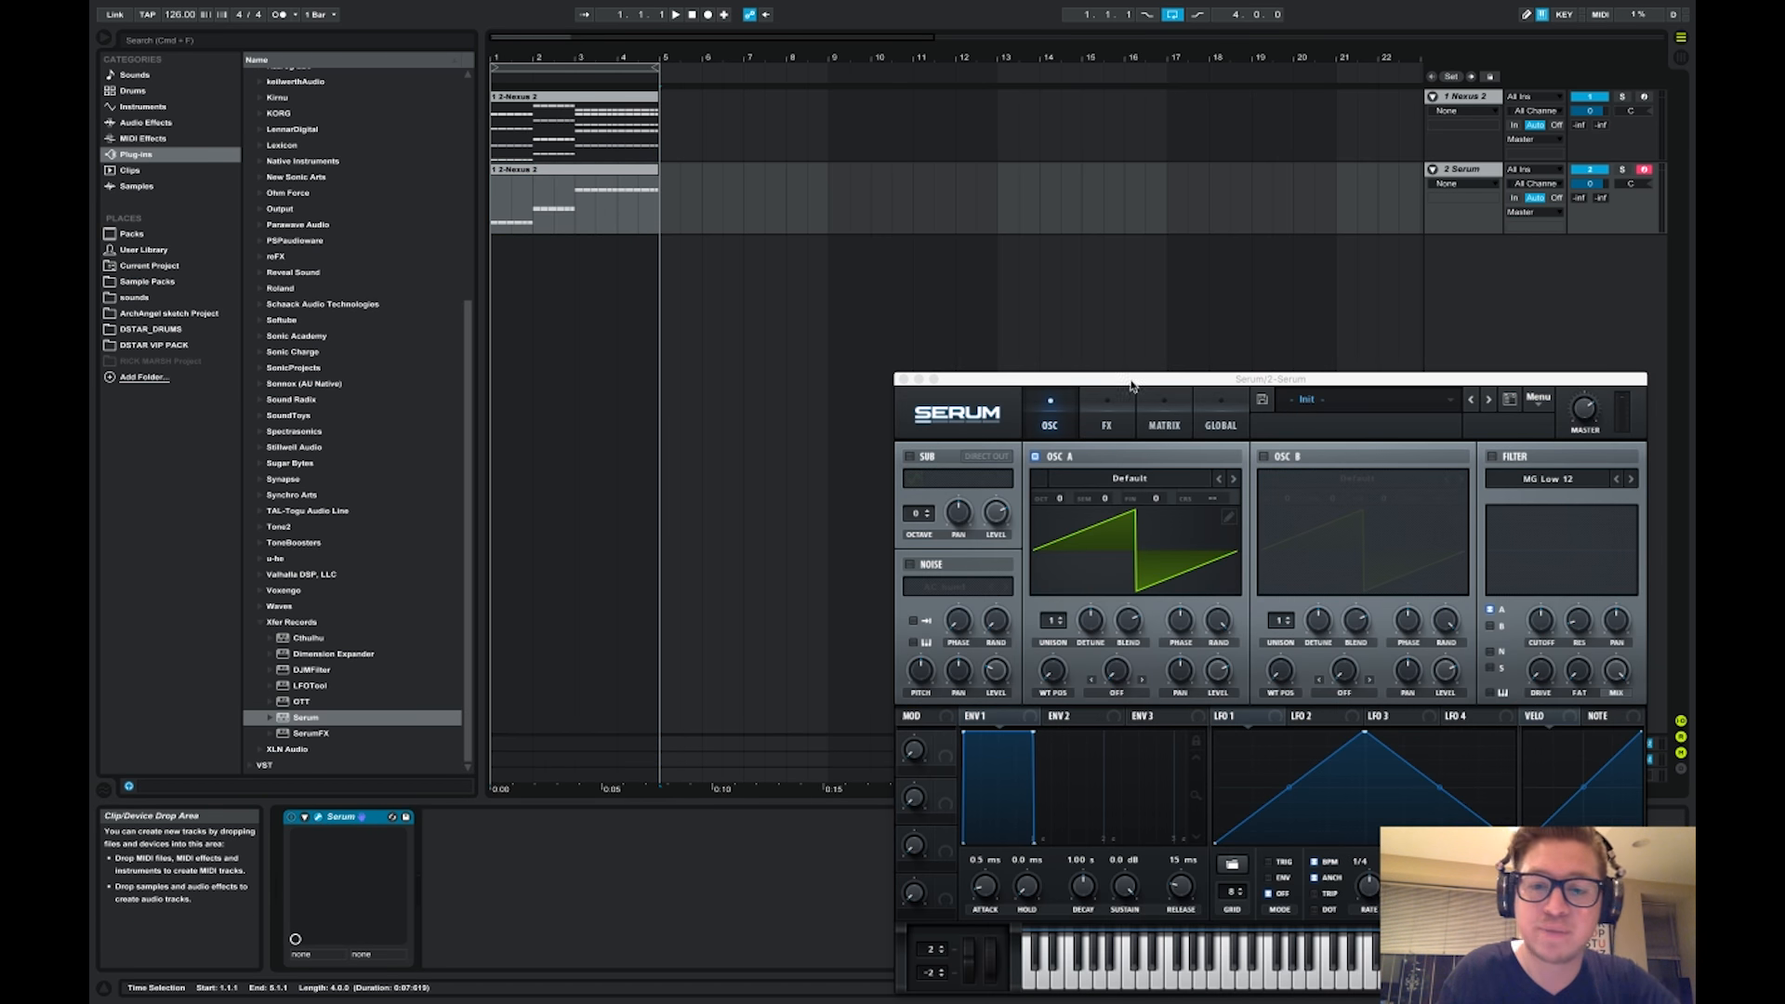
left_click_drag(948, 379, 879, 349)
left_click(1423, 425)
mouse_move(1482, 585)
left_mouse_down()
mouse_move(1484, 617)
mouse_move(1480, 601)
left_mouse_up()
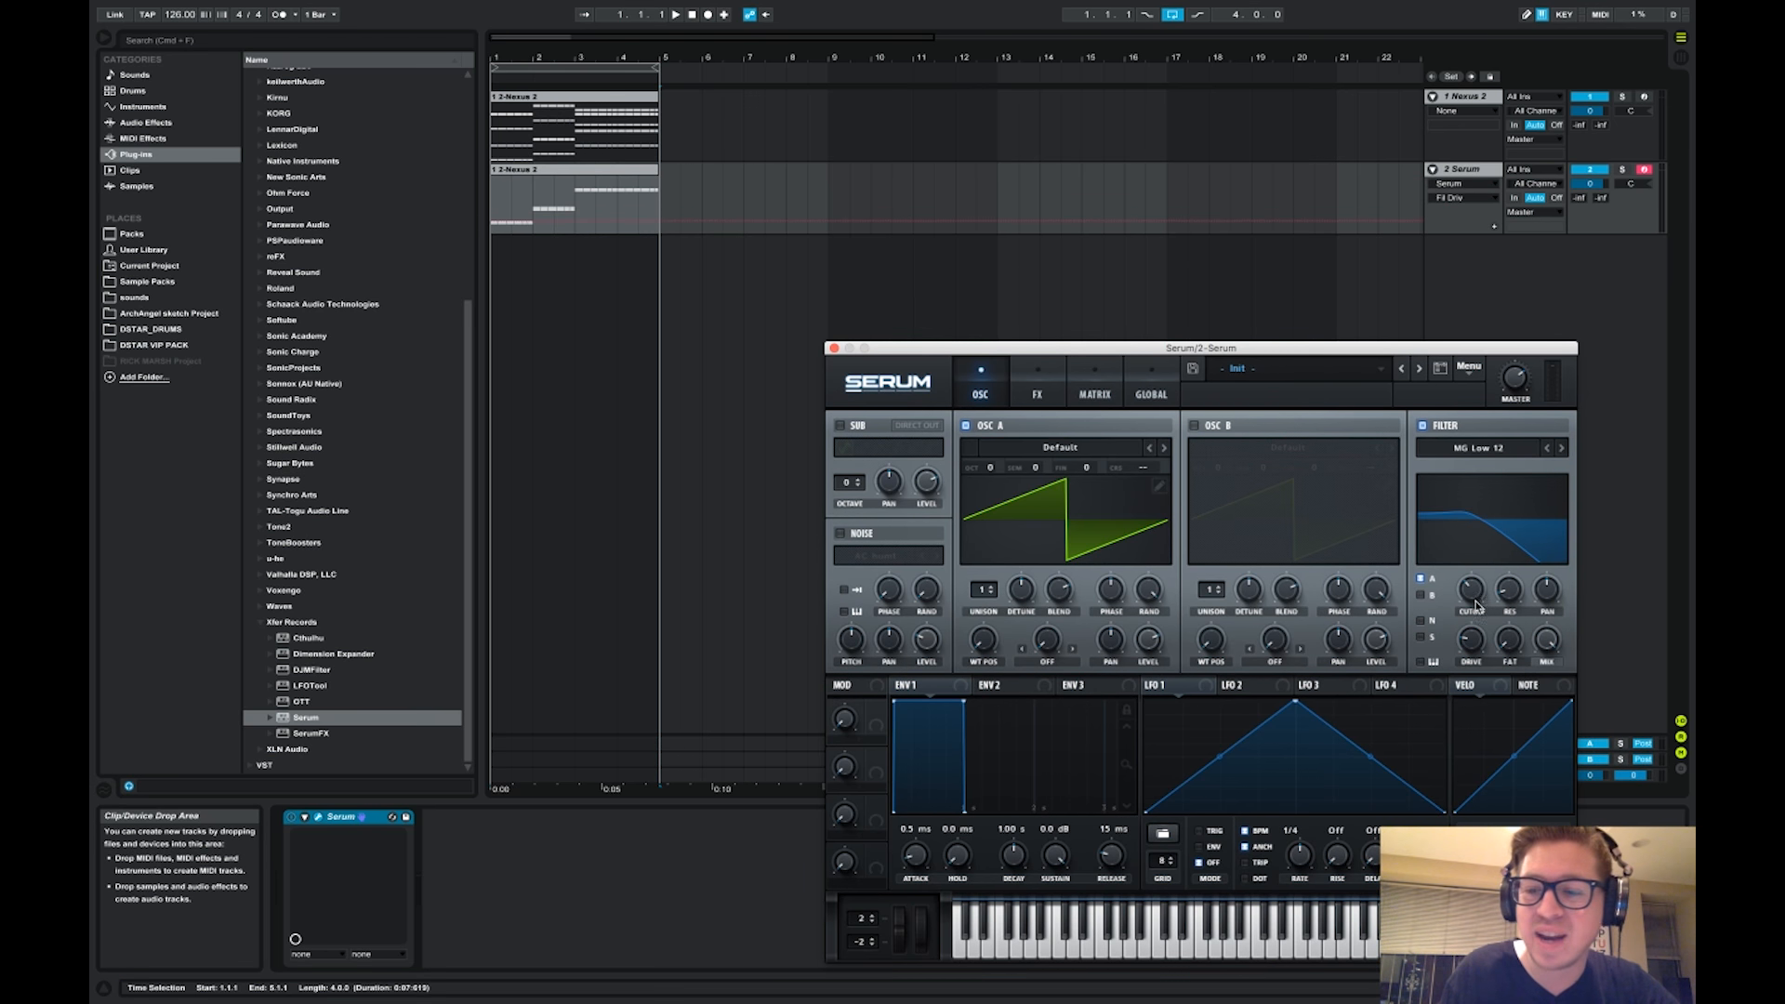
mouse_move(1479, 644)
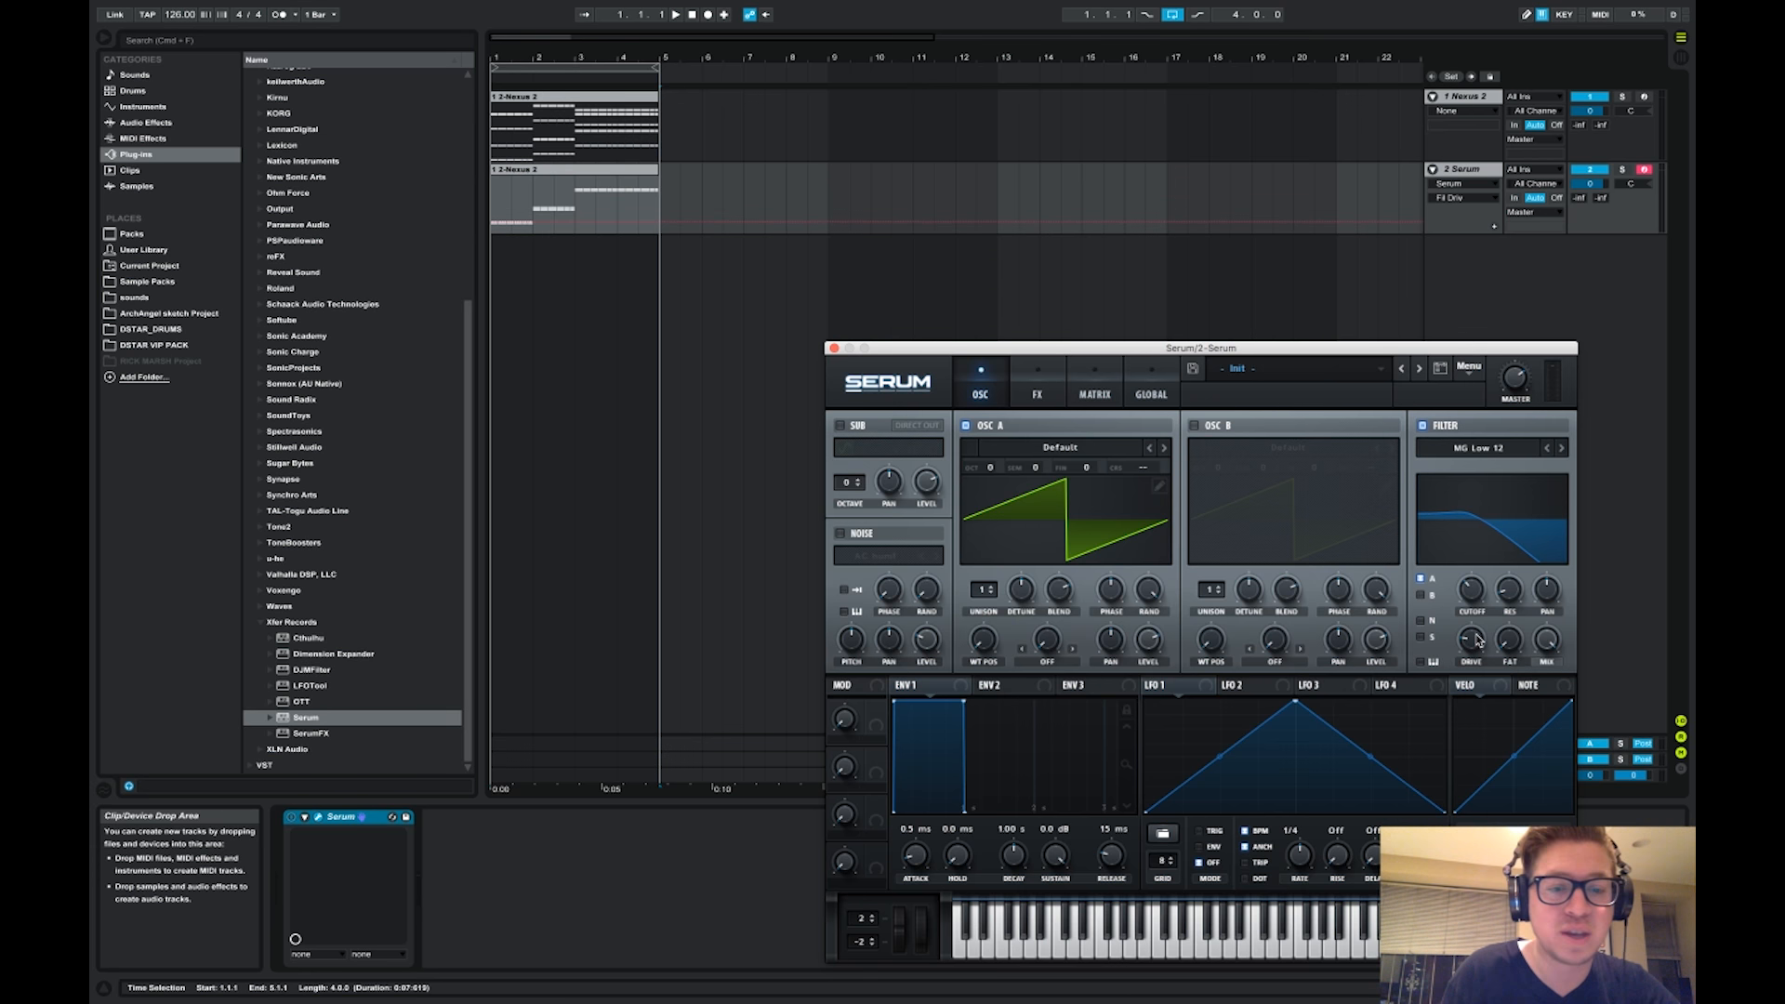
Start playback and lower the Nexus 2 and Serum track volumes together to about -2.8 dB
key("space")
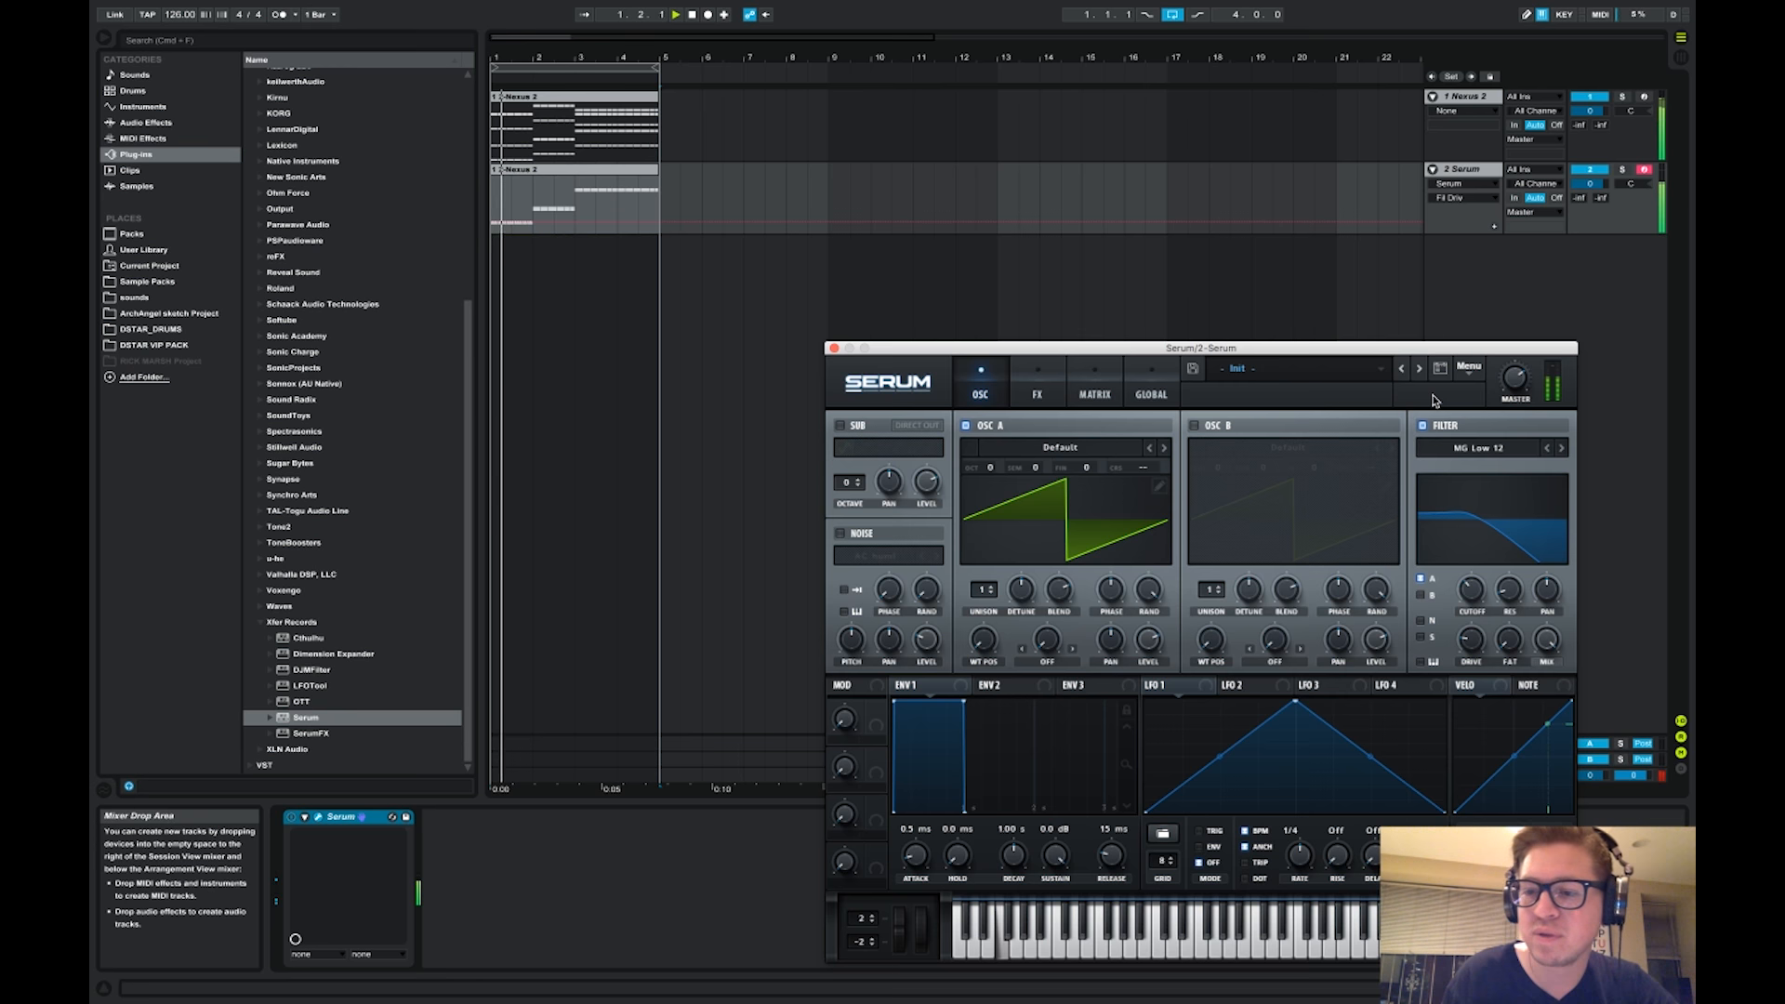
left_click(1464, 169)
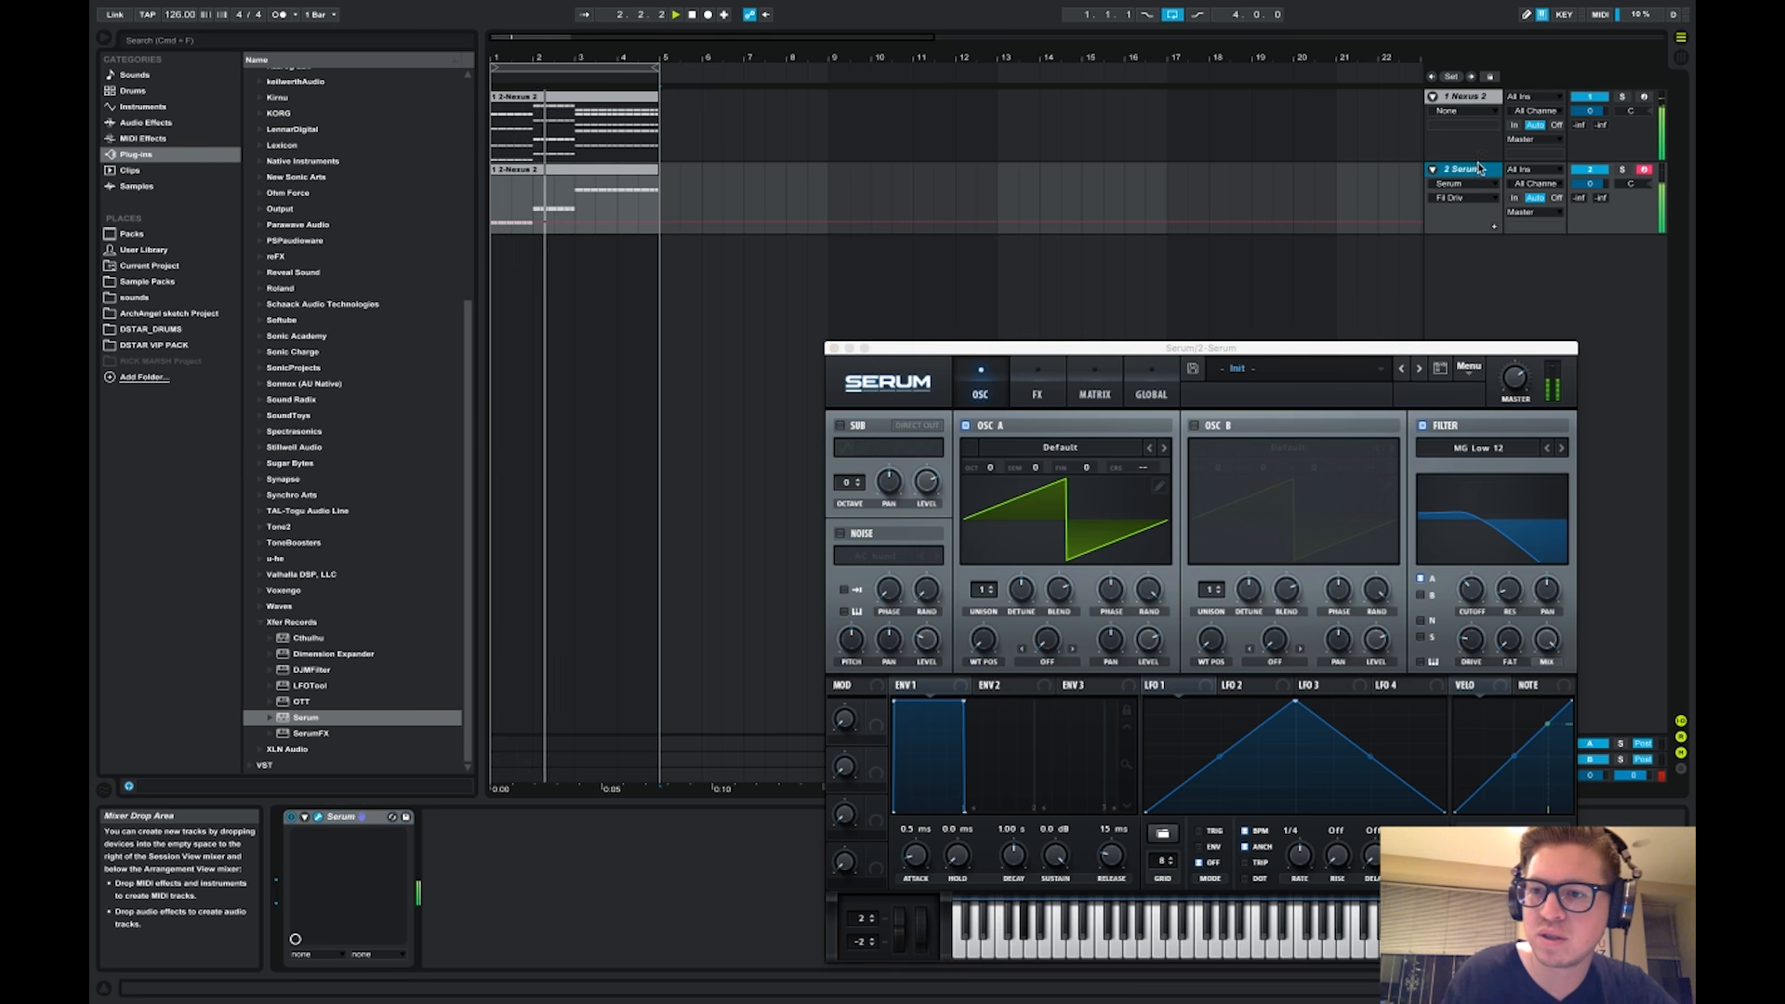
left_click(1465, 96, "shift")
left_click_drag(1590, 184, 1590, 199)
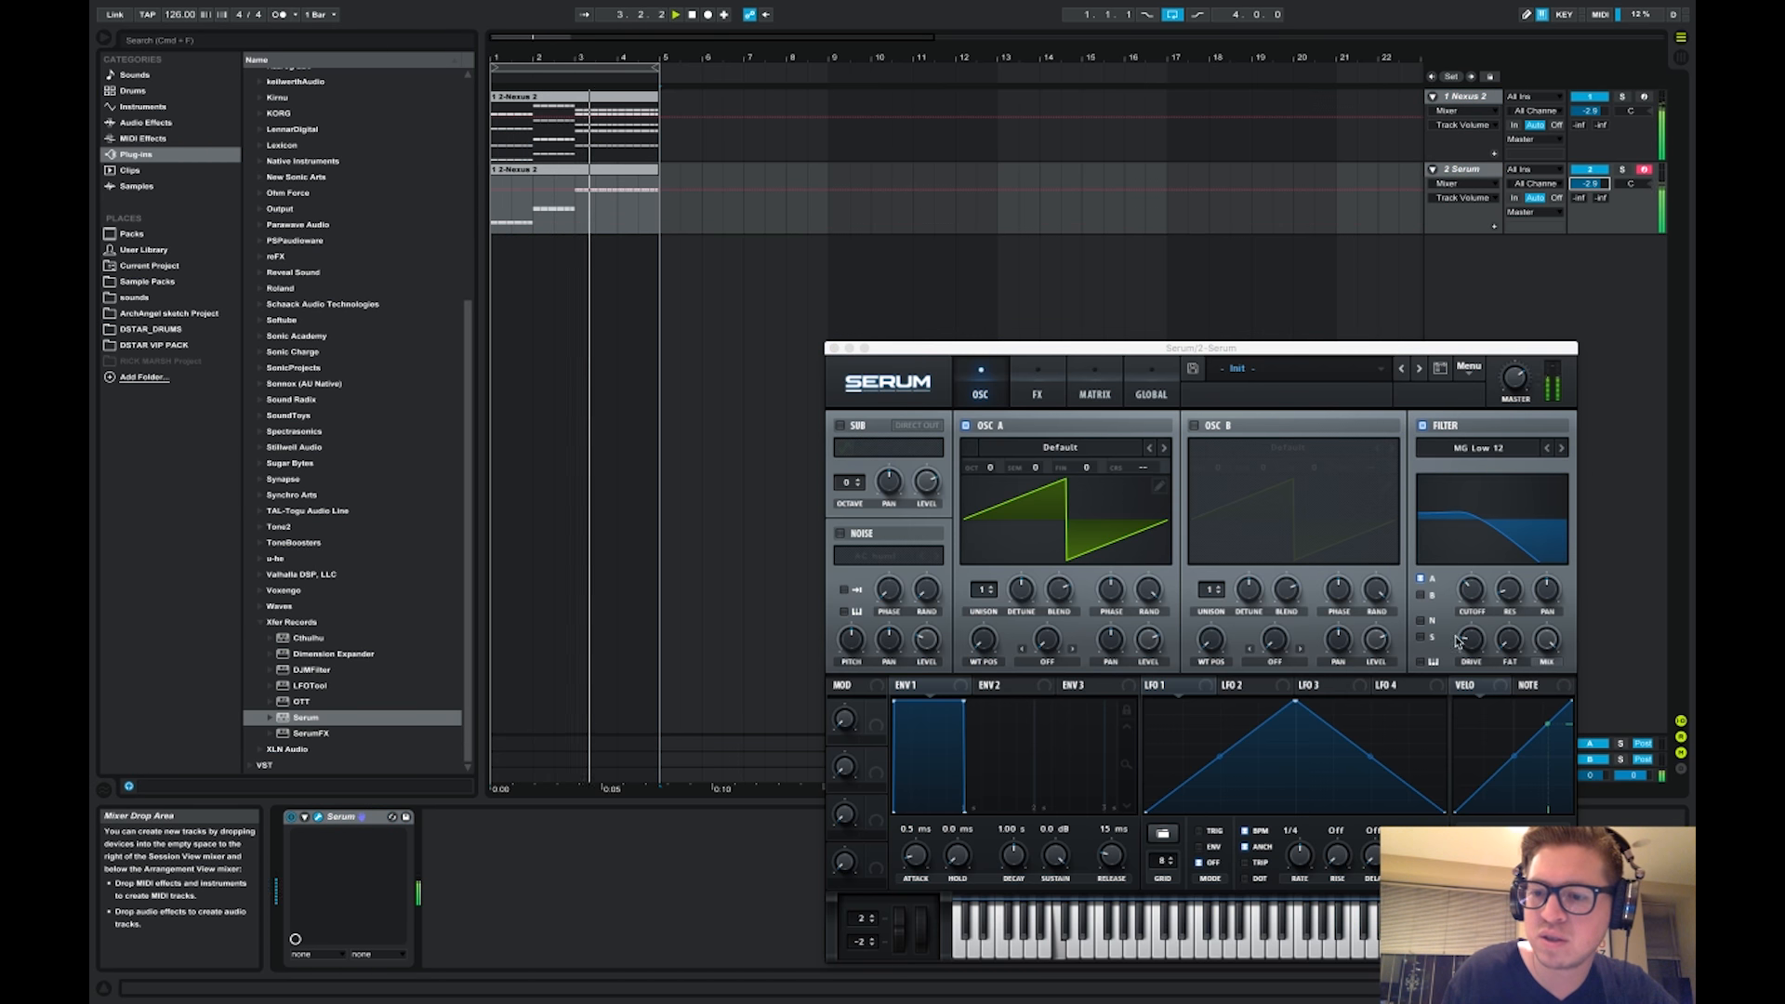
Set Serum's oscillator A octave to -1 and raise the system volume
left_click(1472, 641)
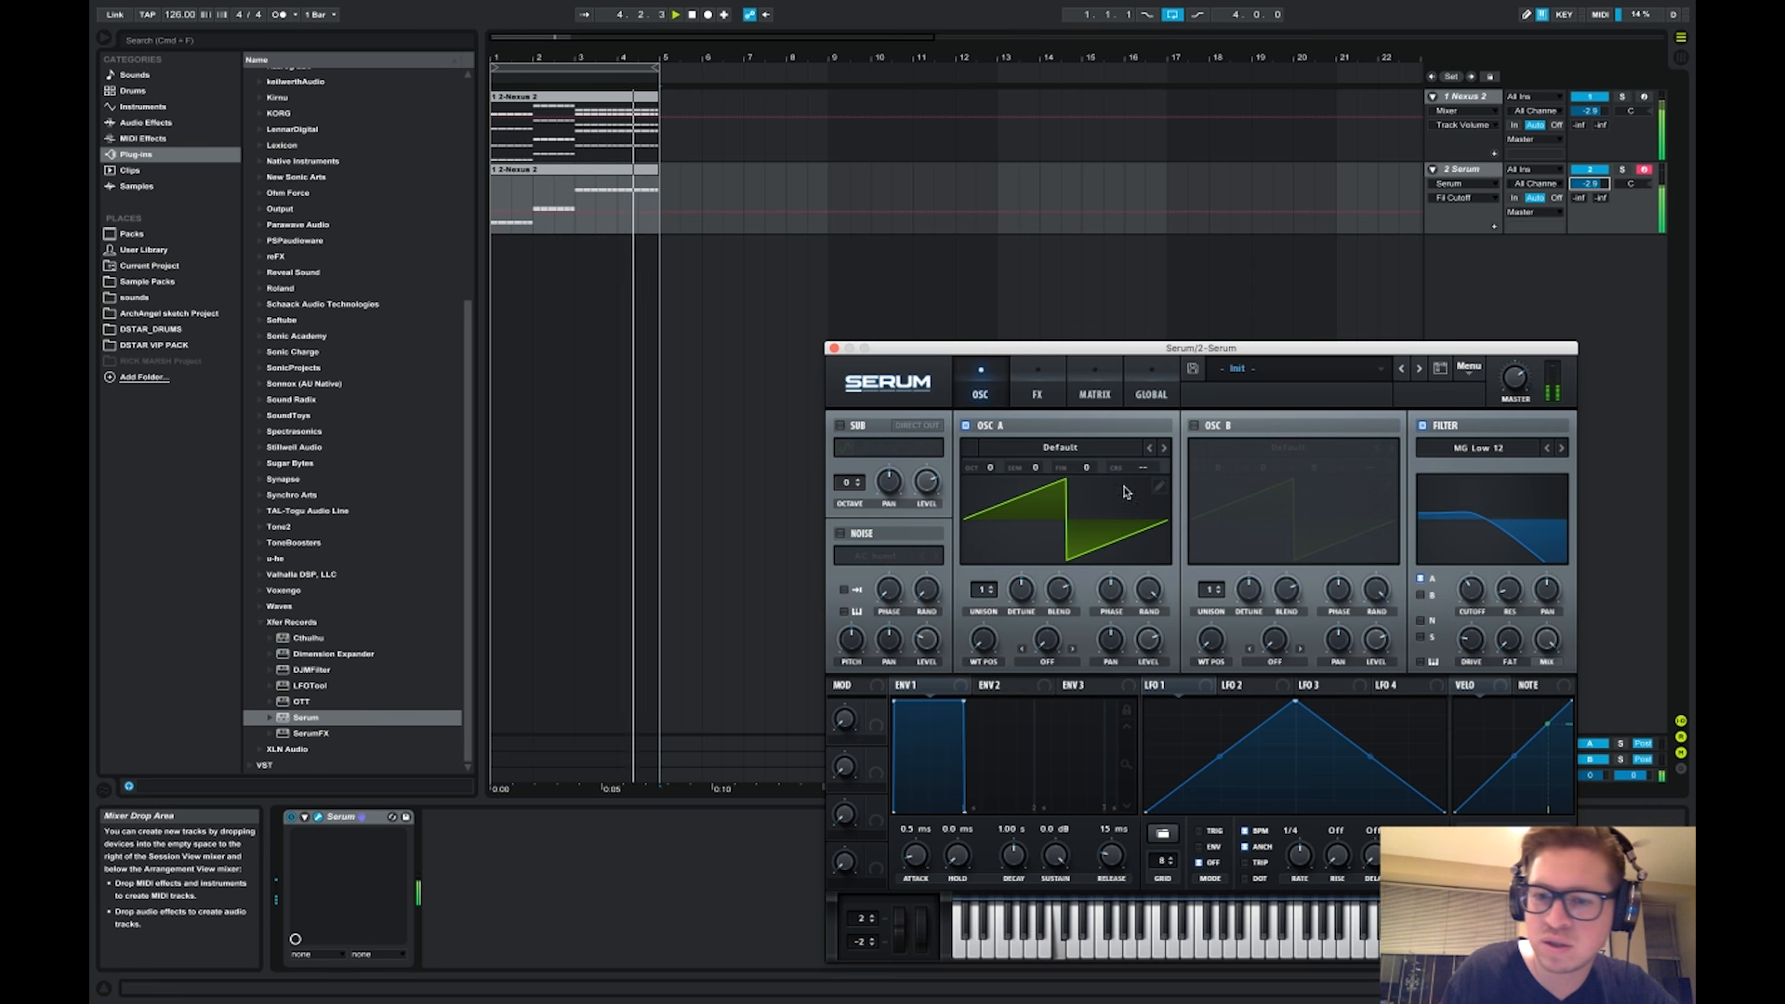
left_click_drag(989, 468, 993, 490)
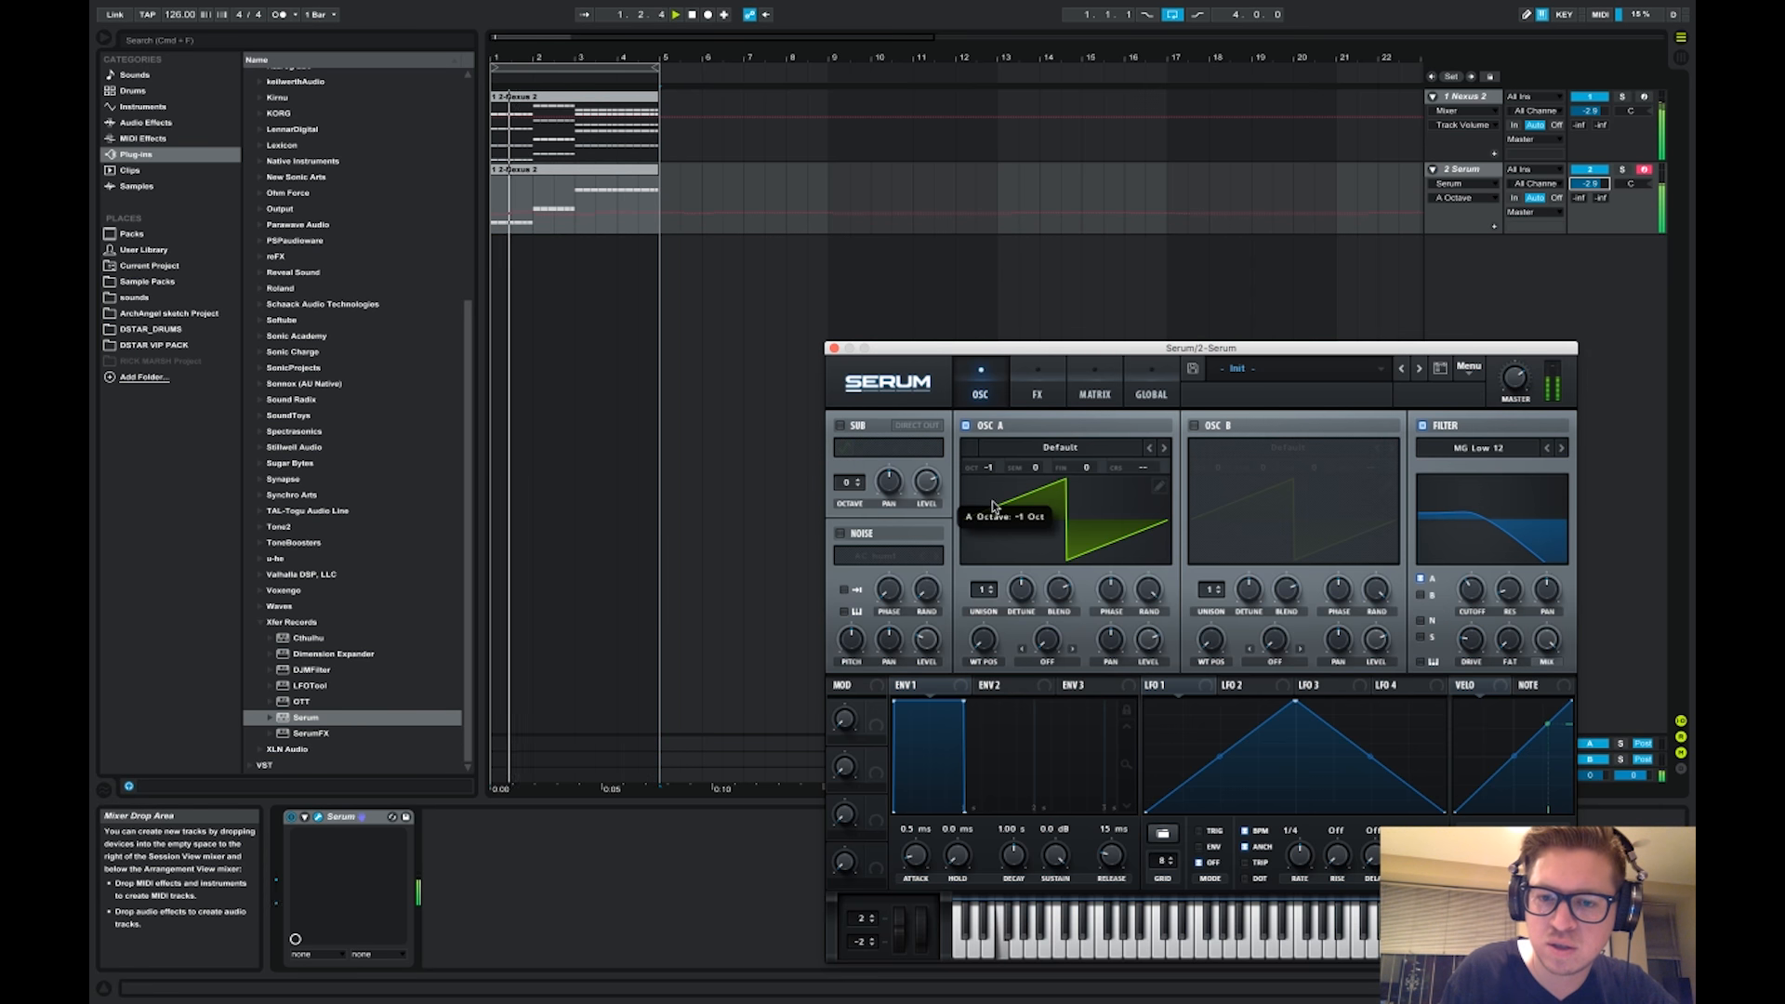
key("XF86AudioRaiseVolume")
key("XF86AudioRaiseVolume")
key("XF86AudioRaiseVolume")
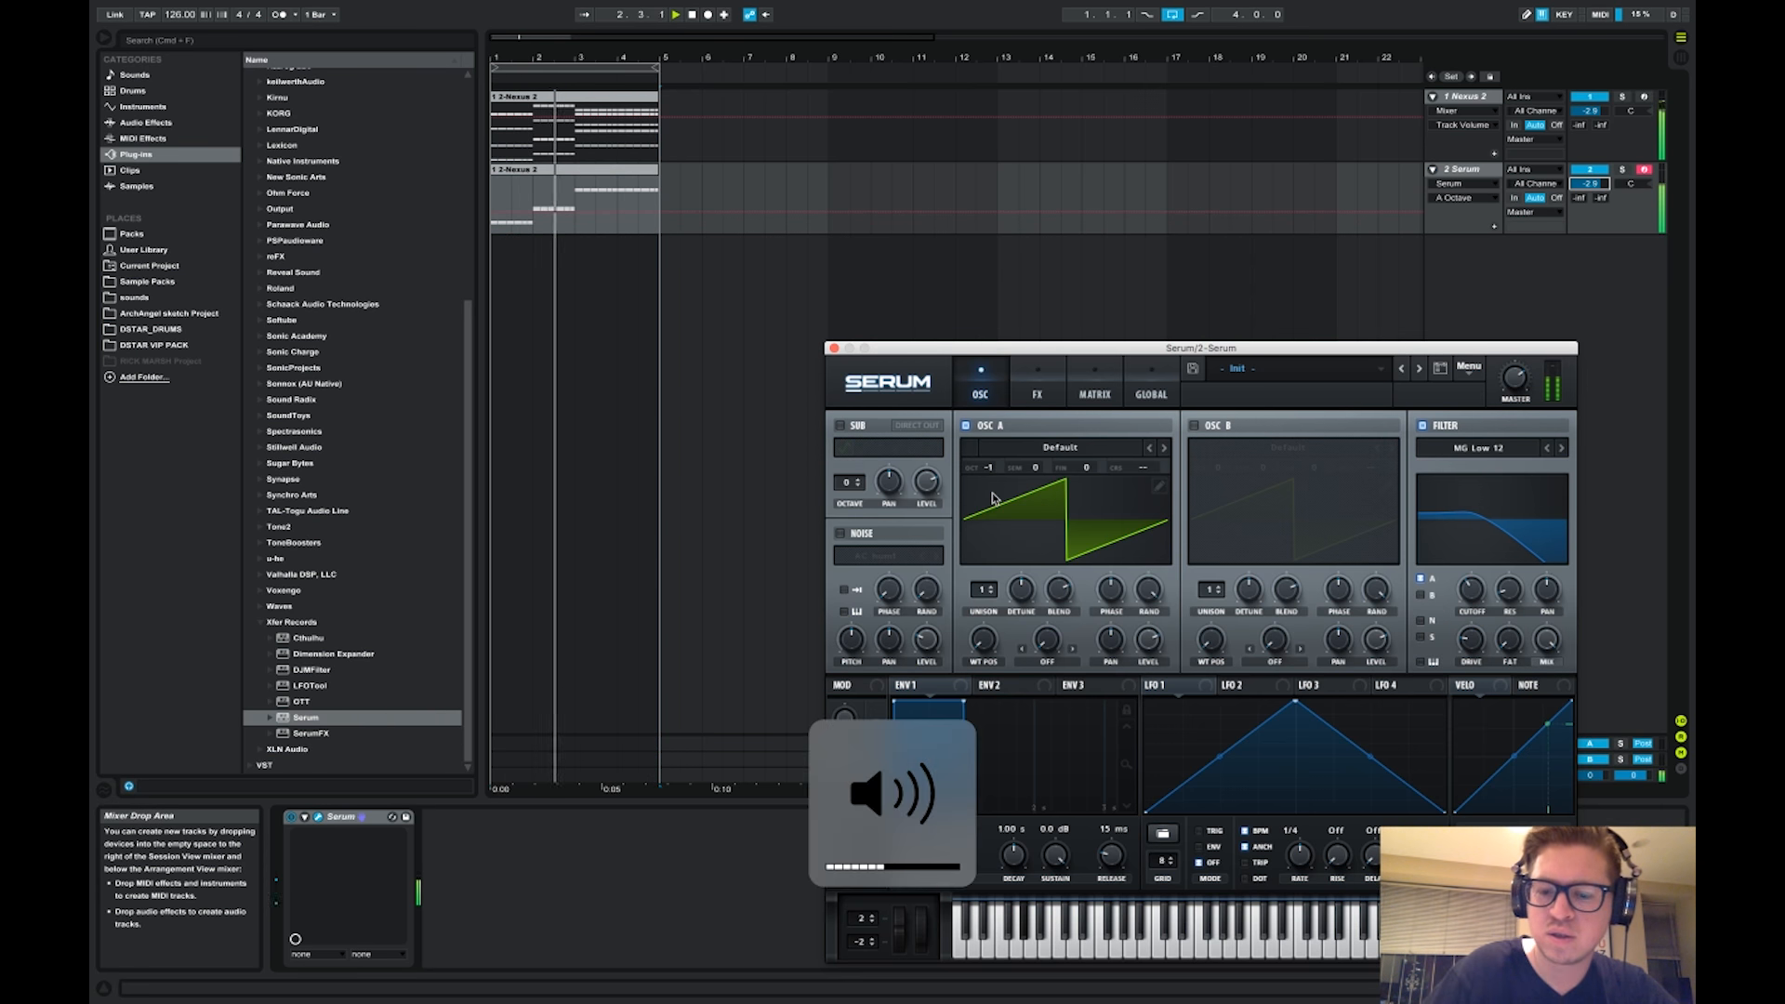
Raise Serum's master volume to 87%, shape Env 1 into a pluck with no sustain and about 767 ms decay, and close the editor
left_click_drag(1507, 377, 1499, 346)
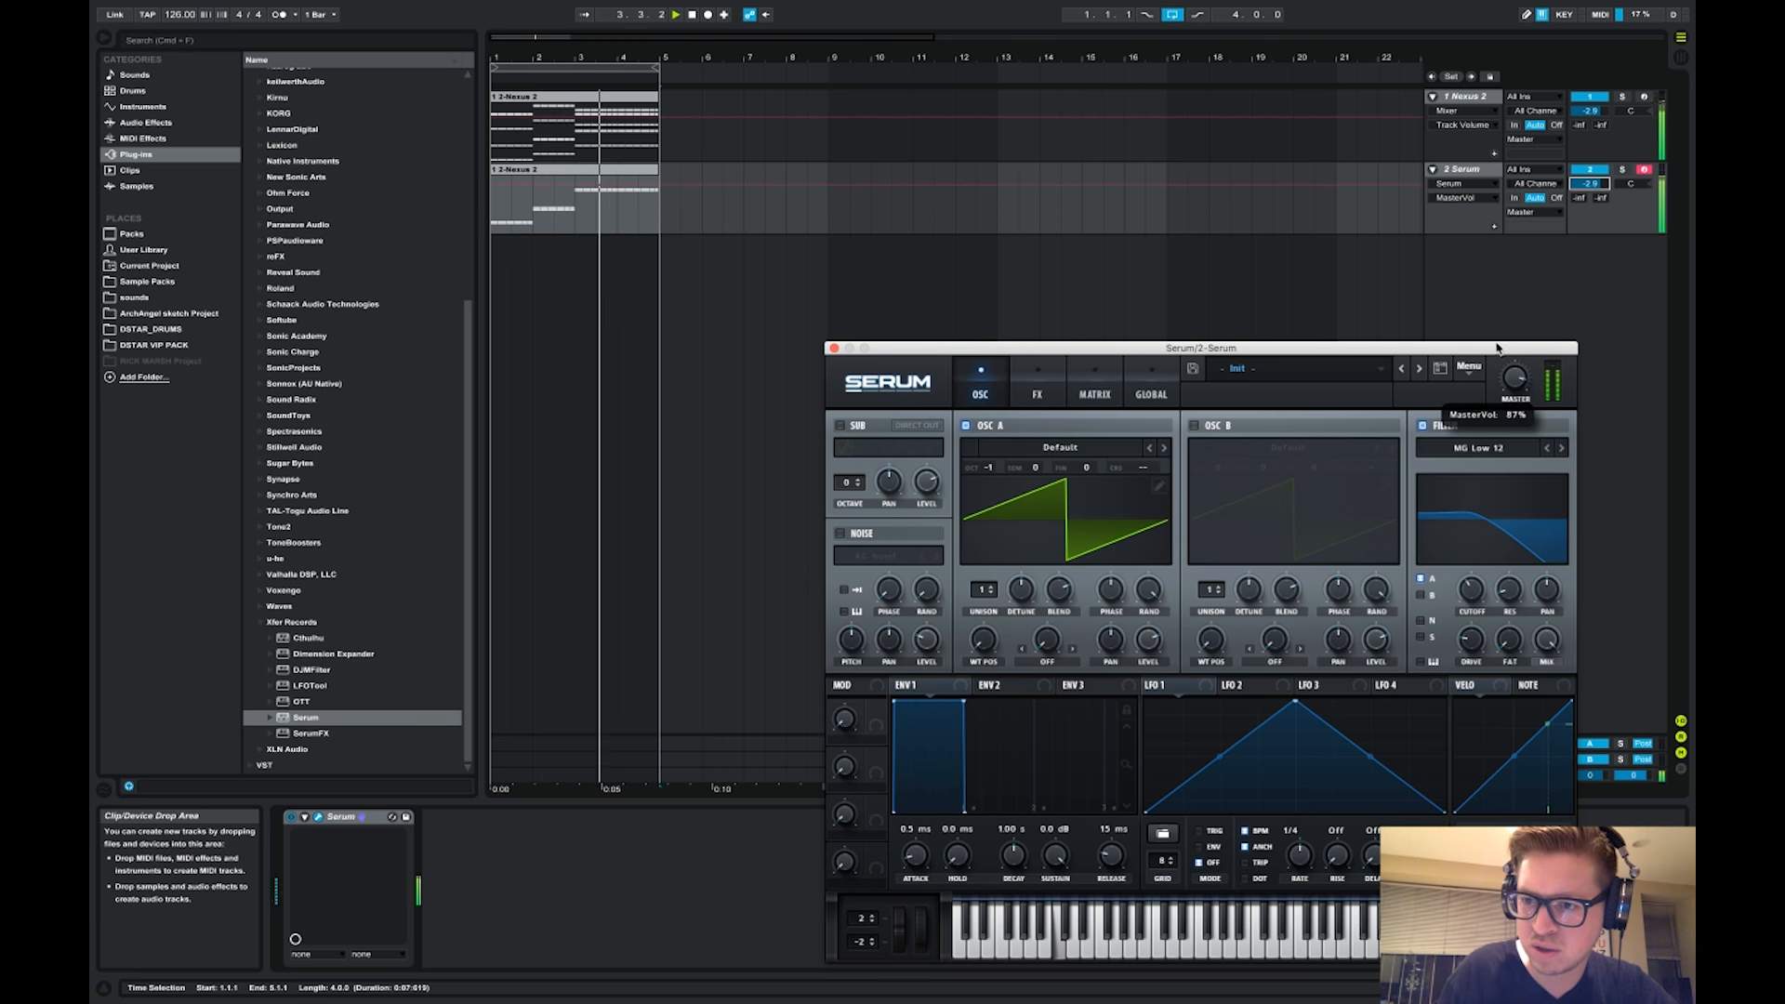
left_click_drag(963, 703, 946, 824)
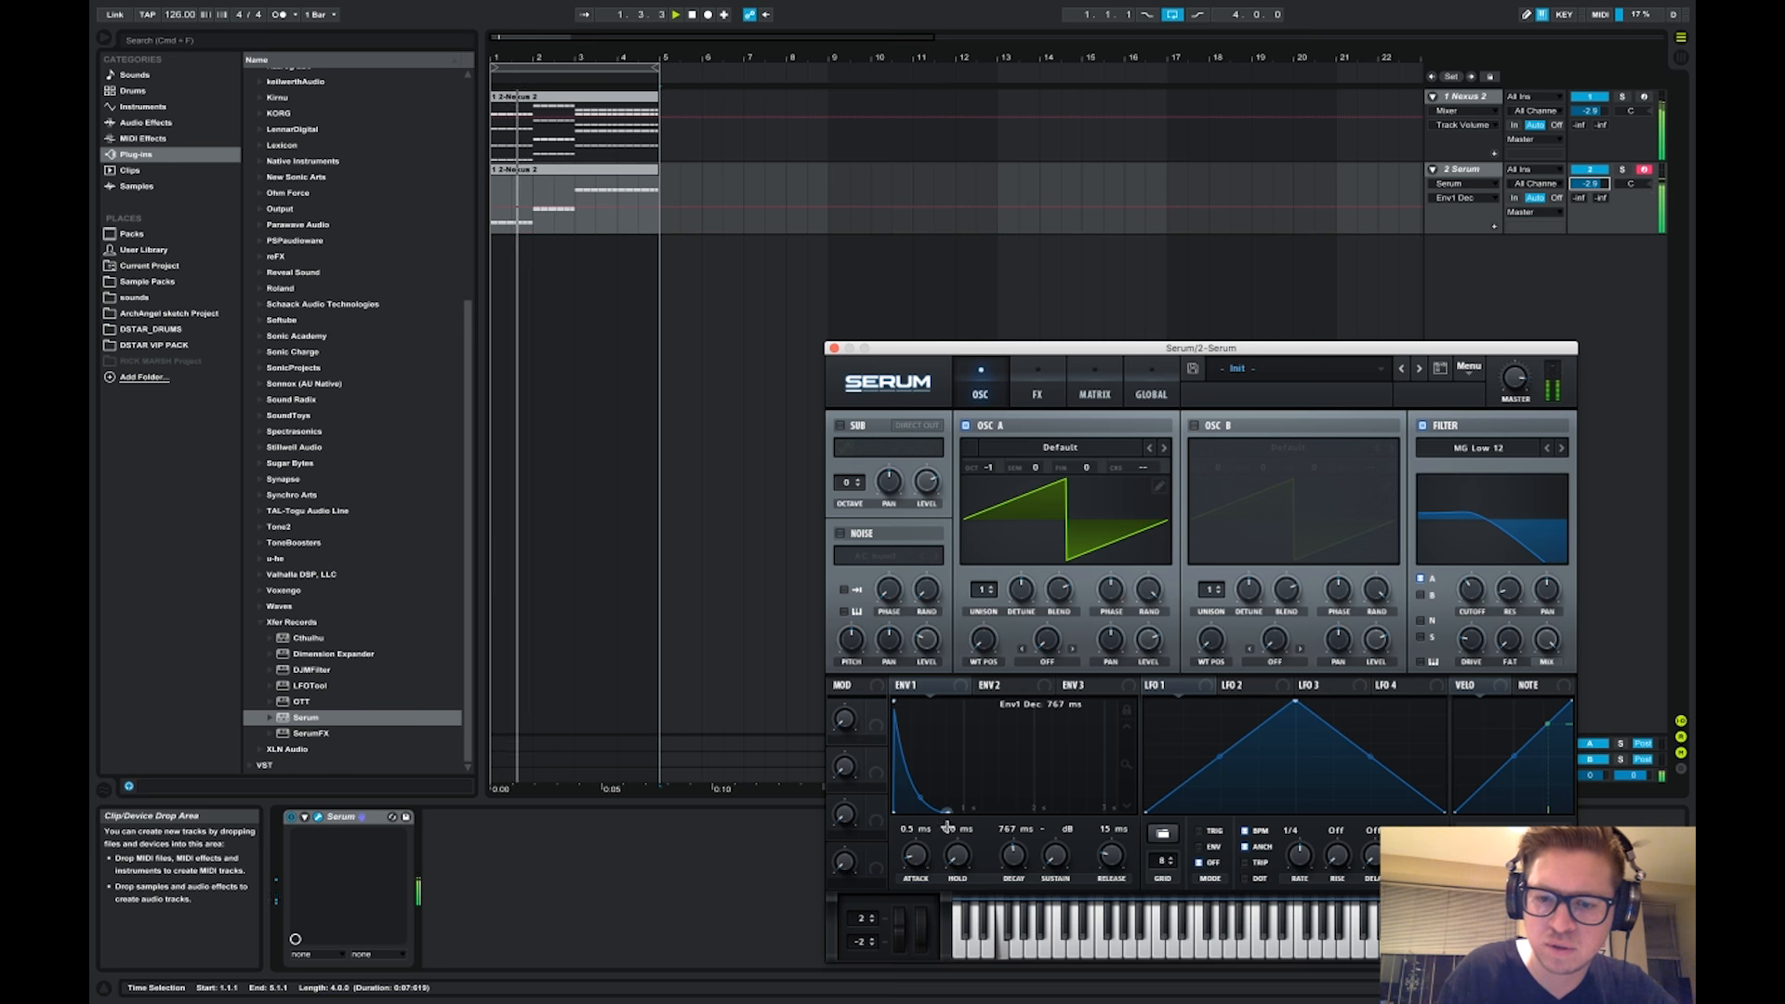
left_click(834, 350)
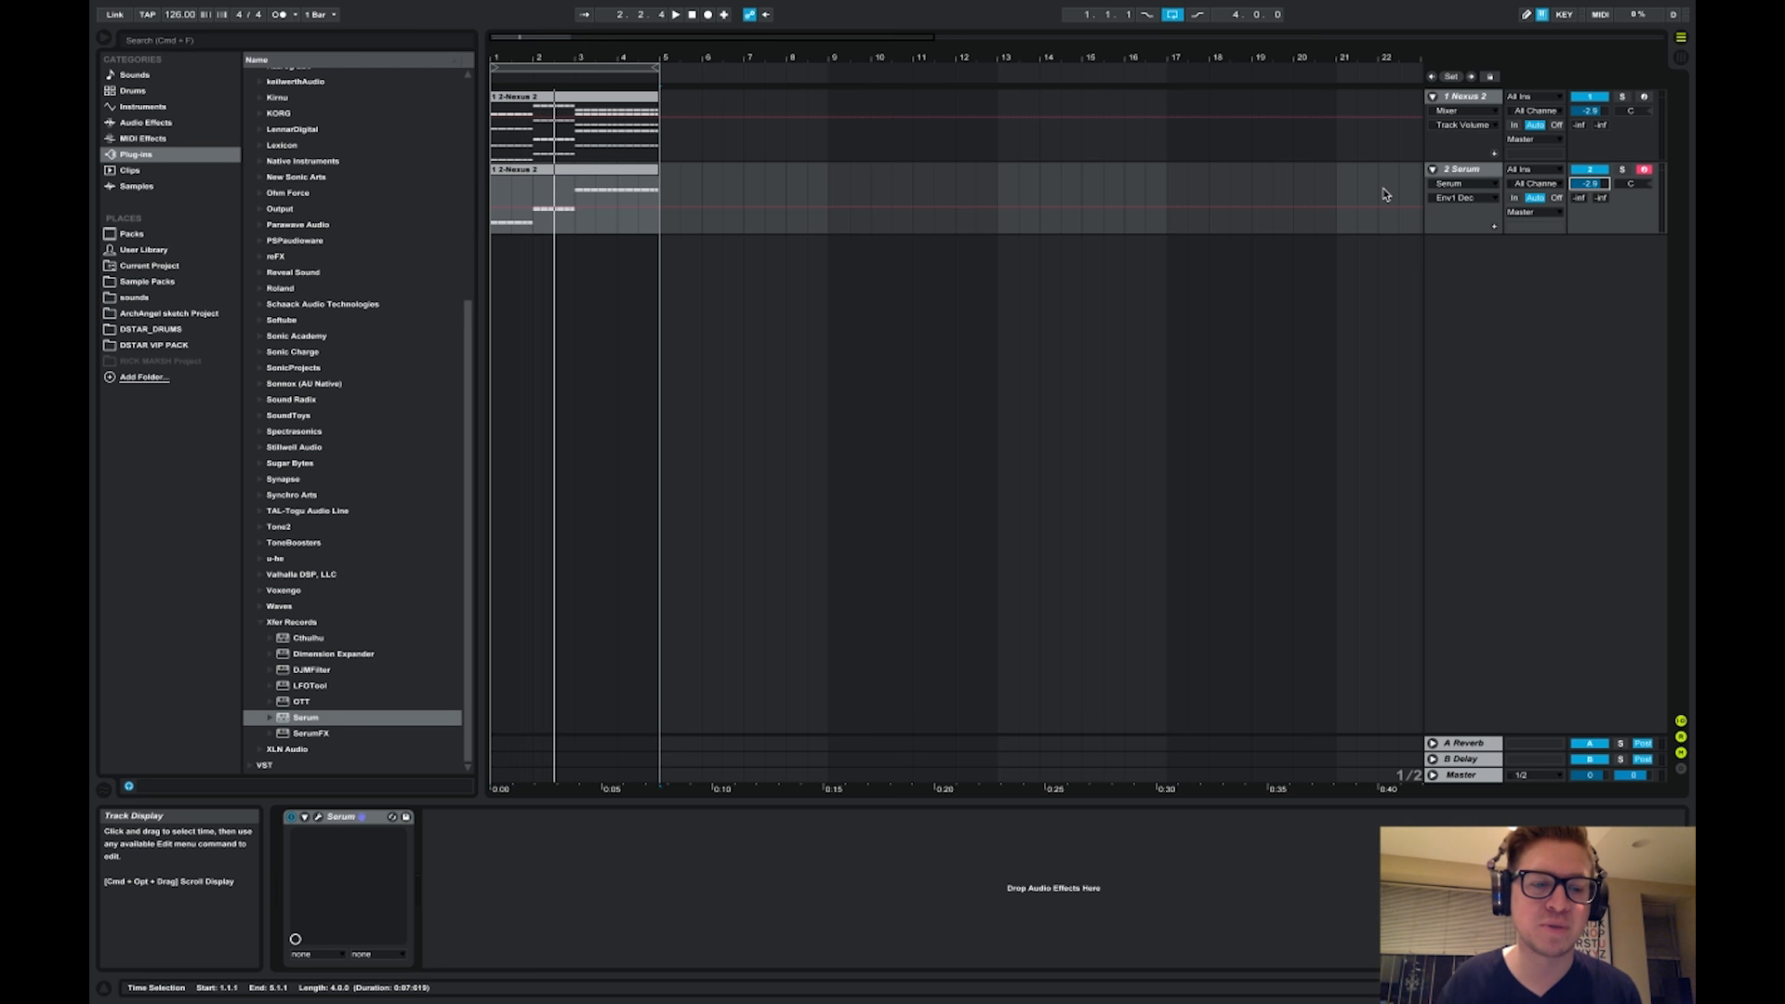
Collapse the Xfer Records folder in the plug-in list and select the Serum track
left_click(258, 667)
key("Left")
key("Left")
key("Left")
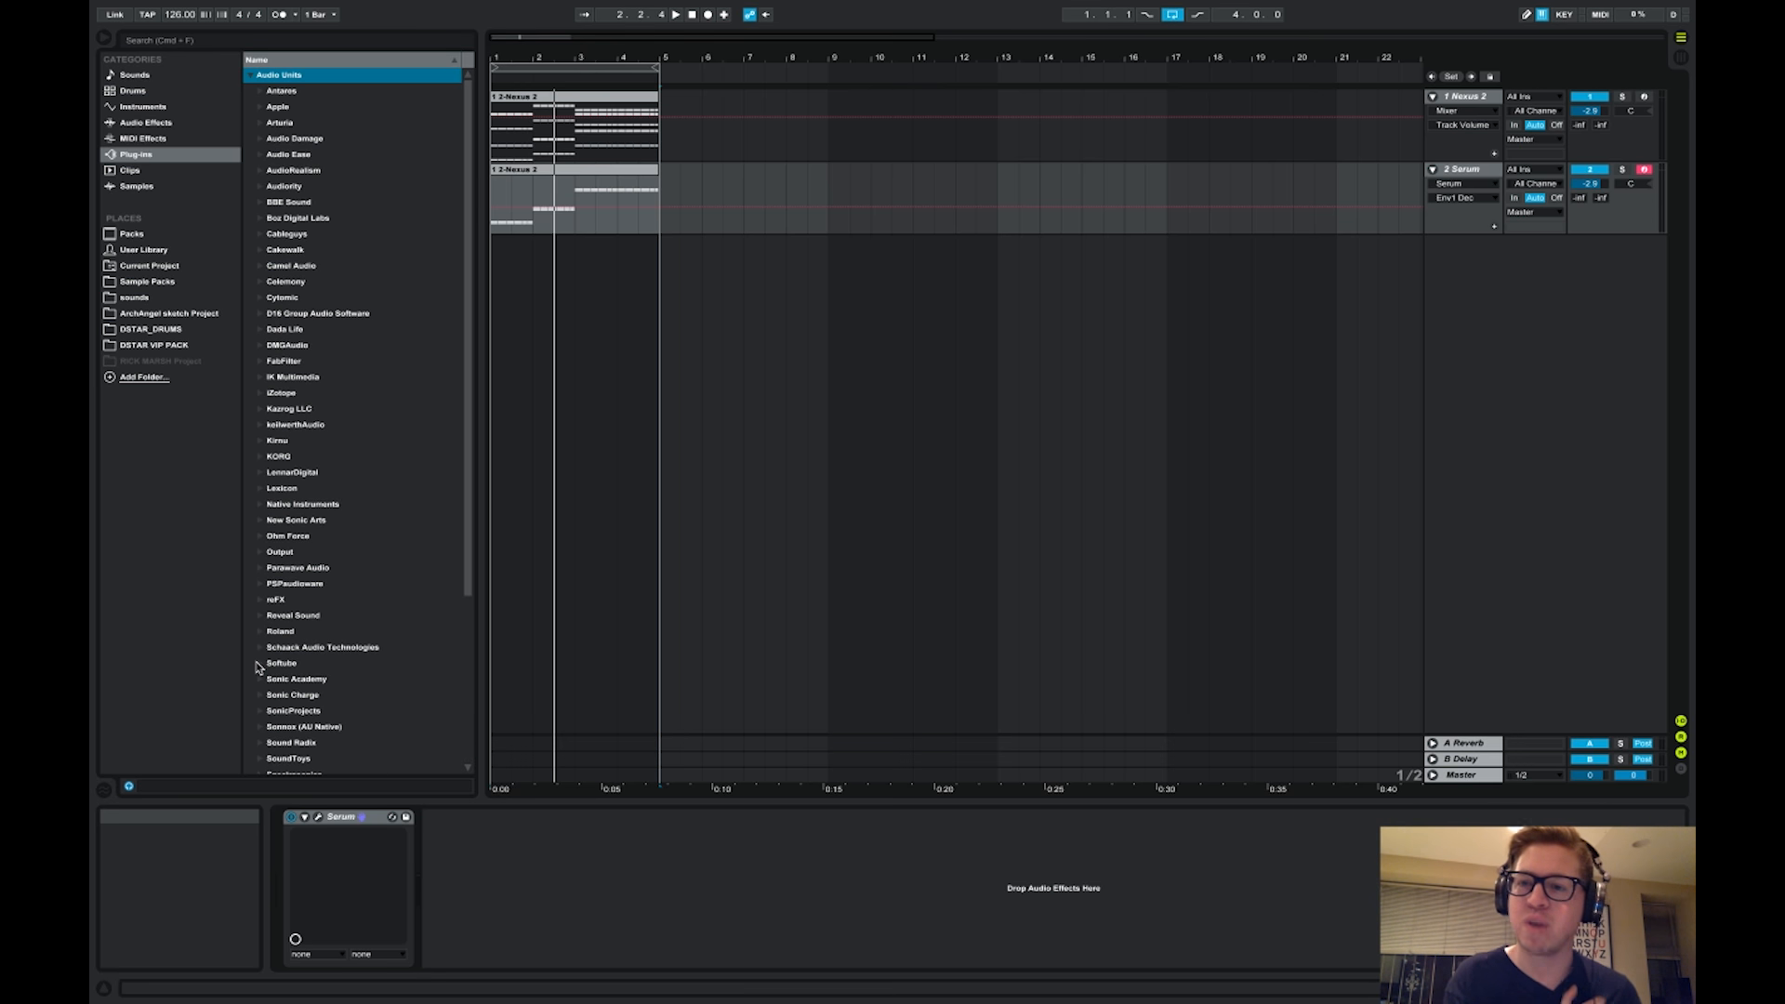
left_click(1483, 173)
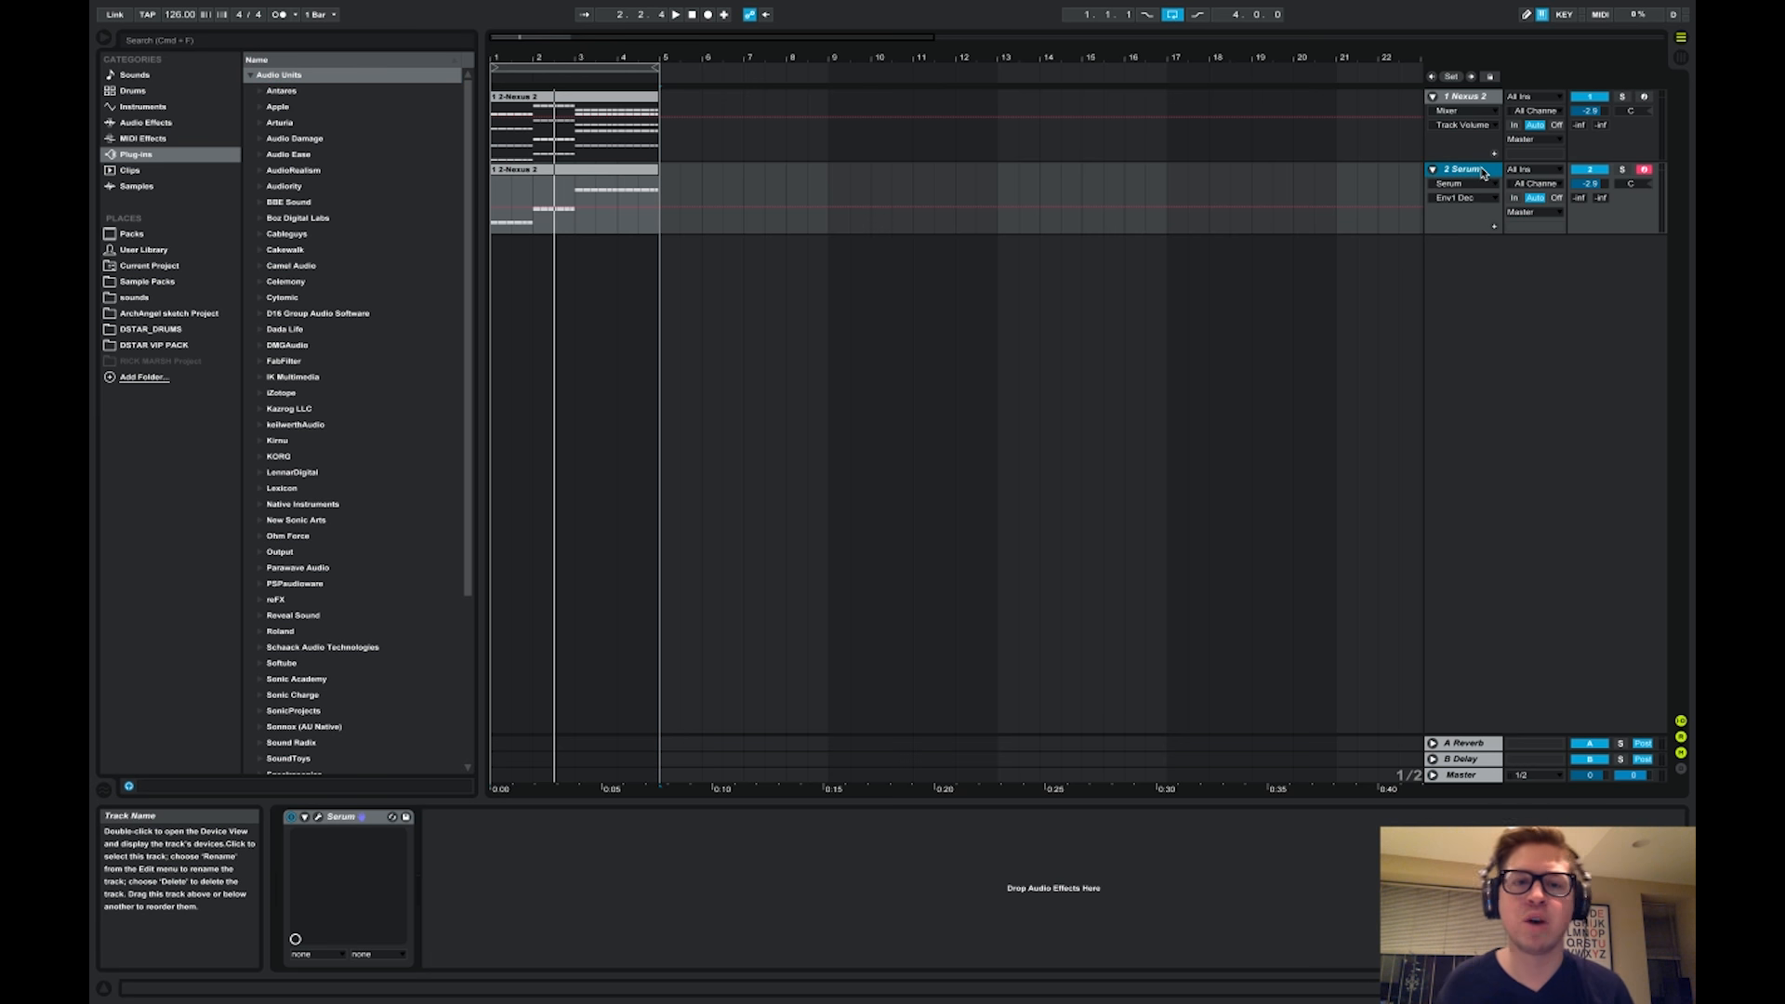